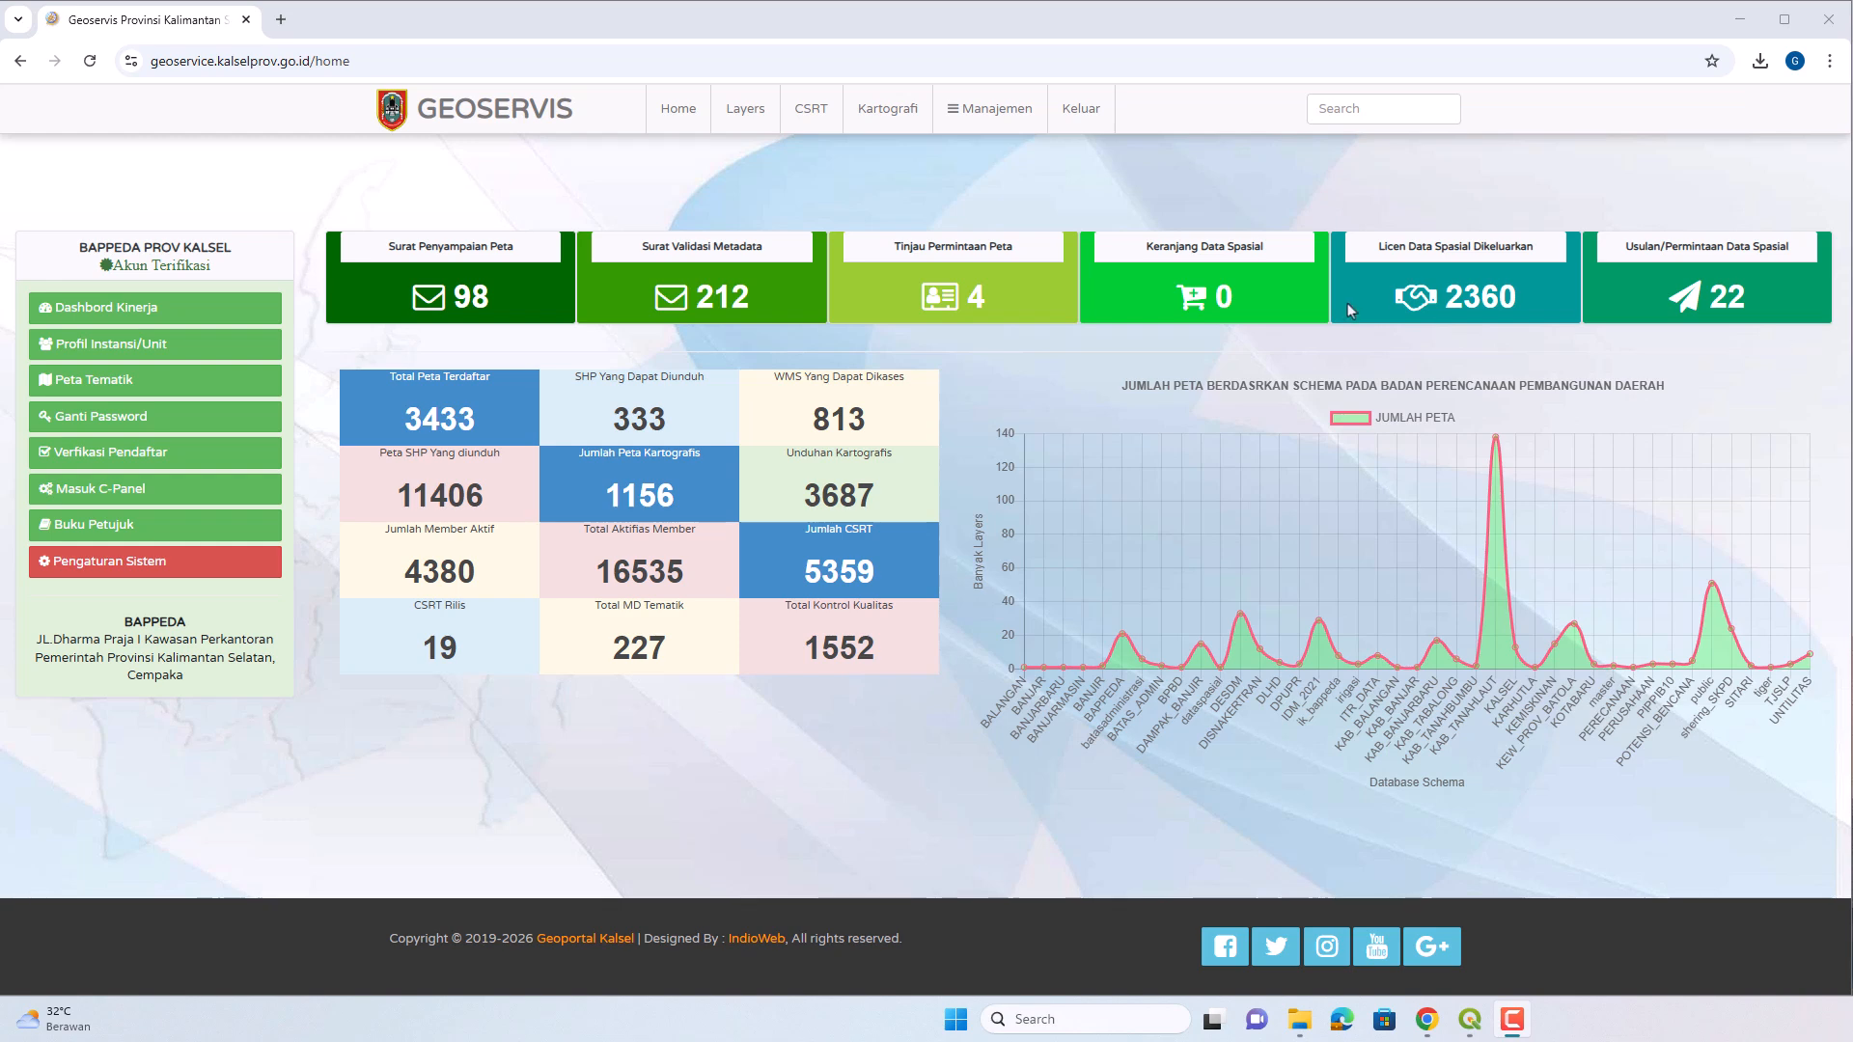
Open the management area's geospatial data upload page, choose BADAN PERENCANAAN PEMBANGUNAN DAERAH [BAPPEDA] as production unit, and start a new data entry.
left_click(992, 134)
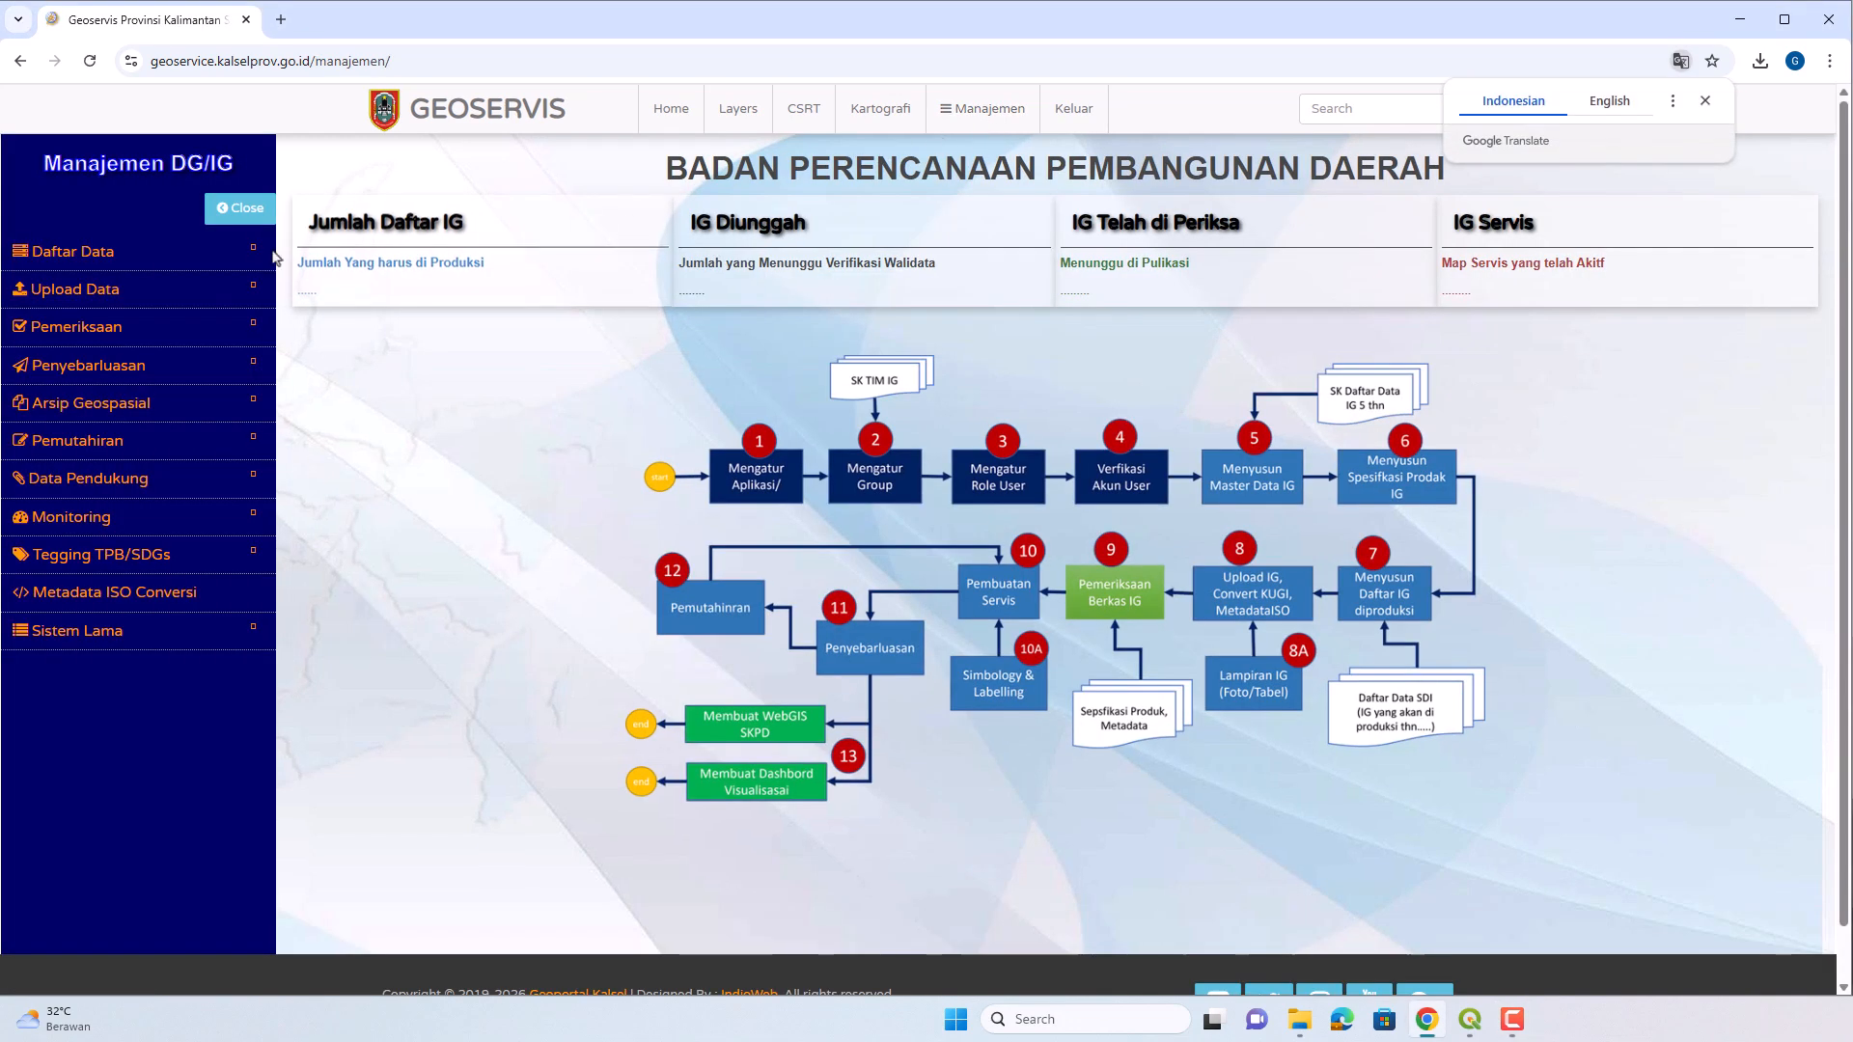
left_click(145, 299)
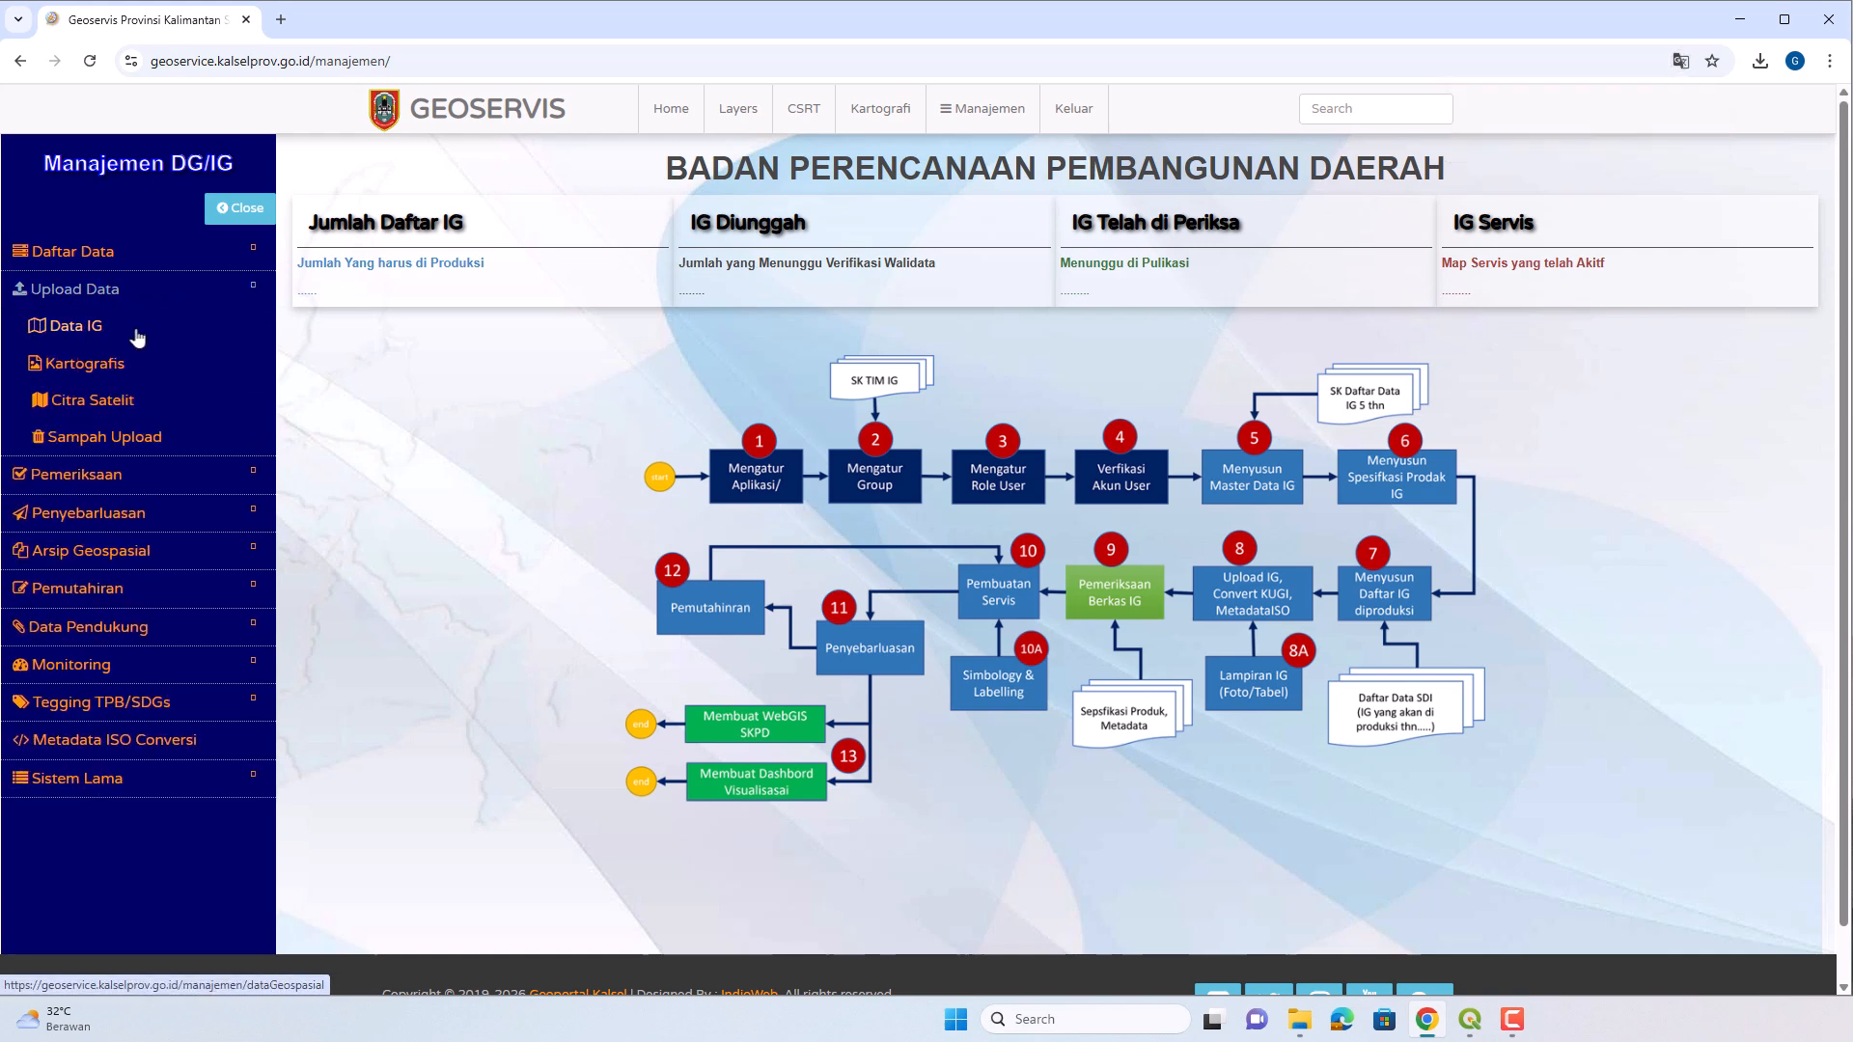
left_click(138, 343)
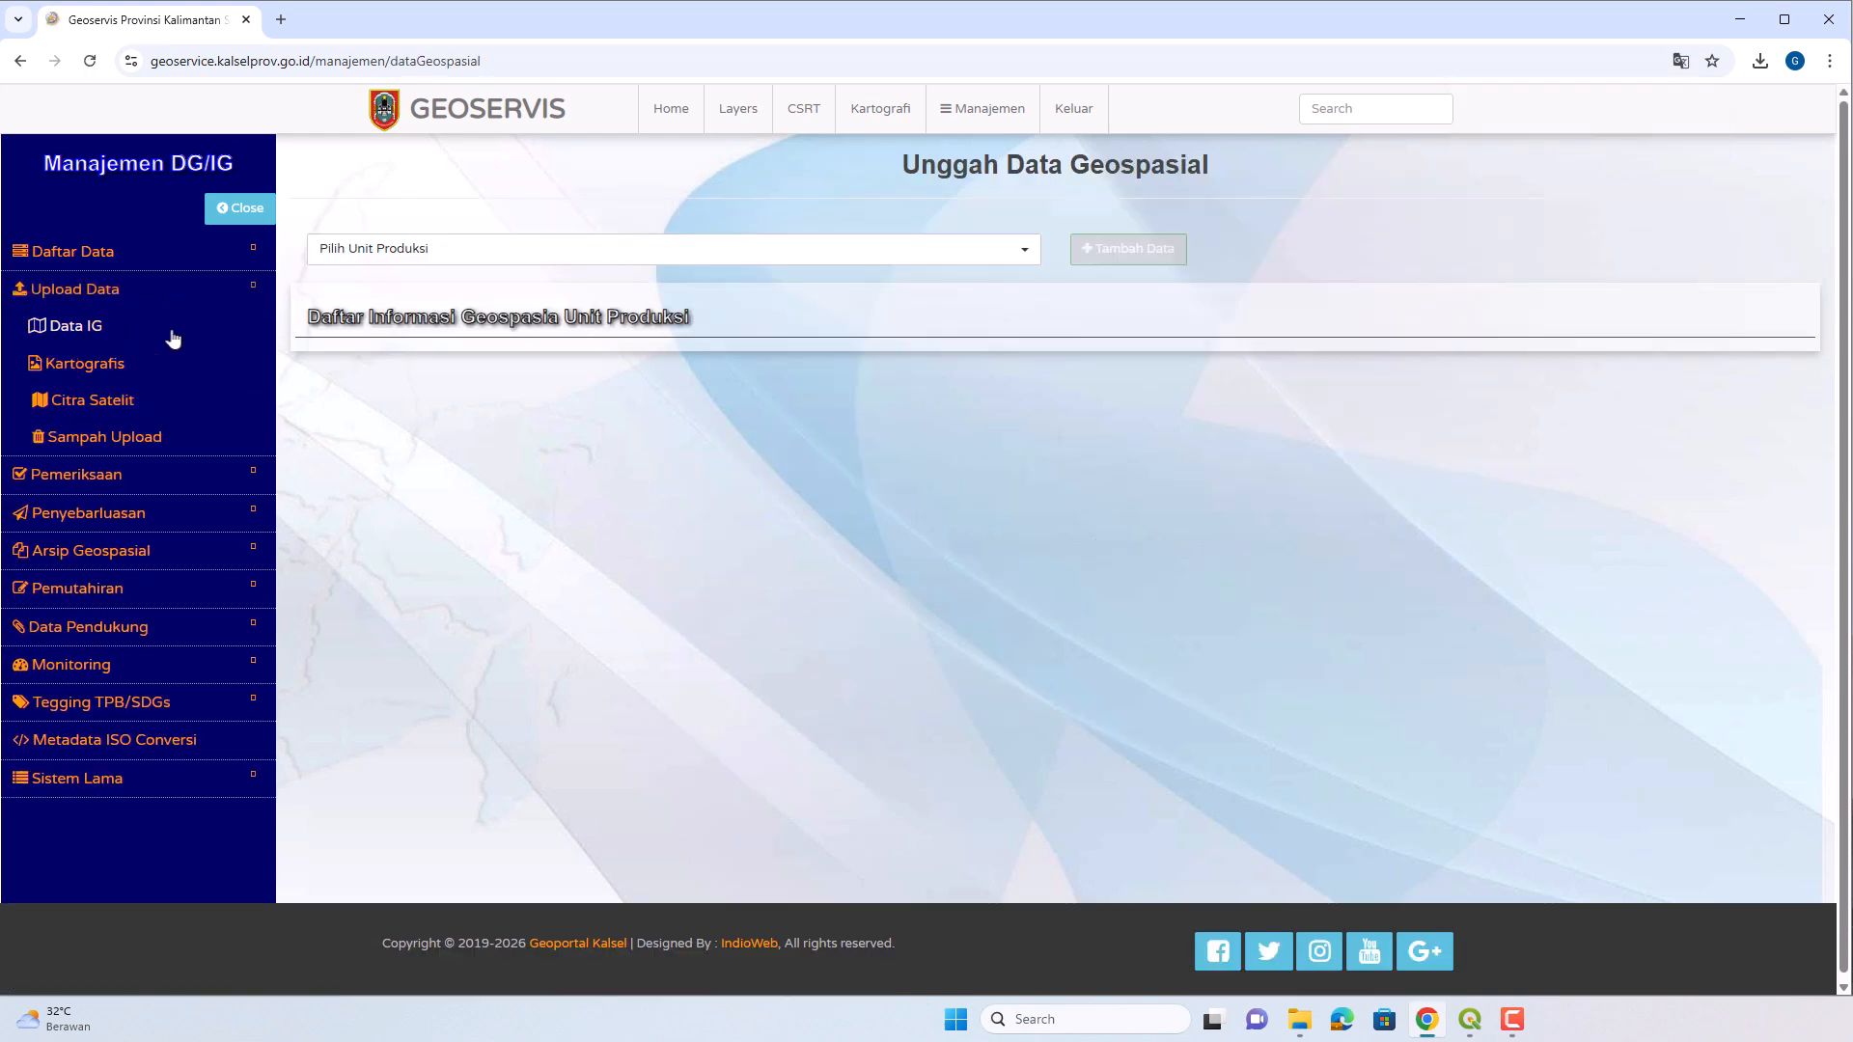
left_click(730, 251)
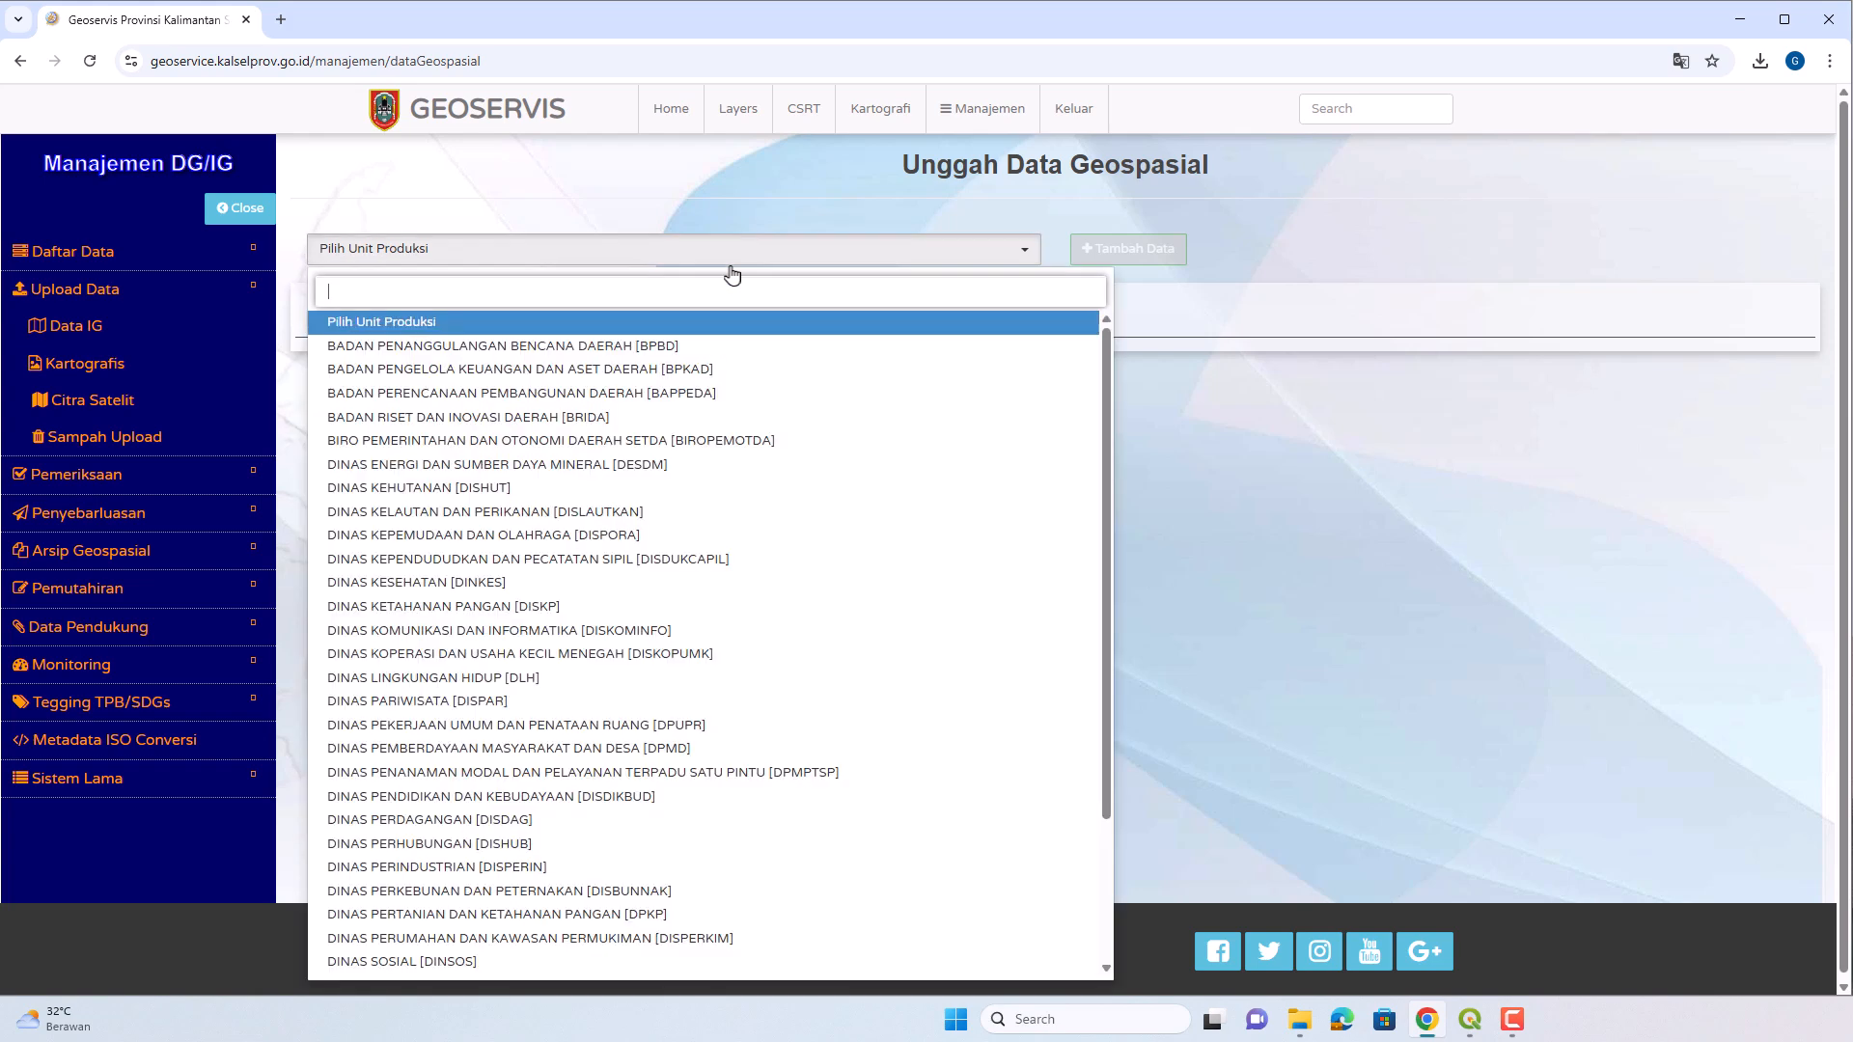
left_click(733, 395)
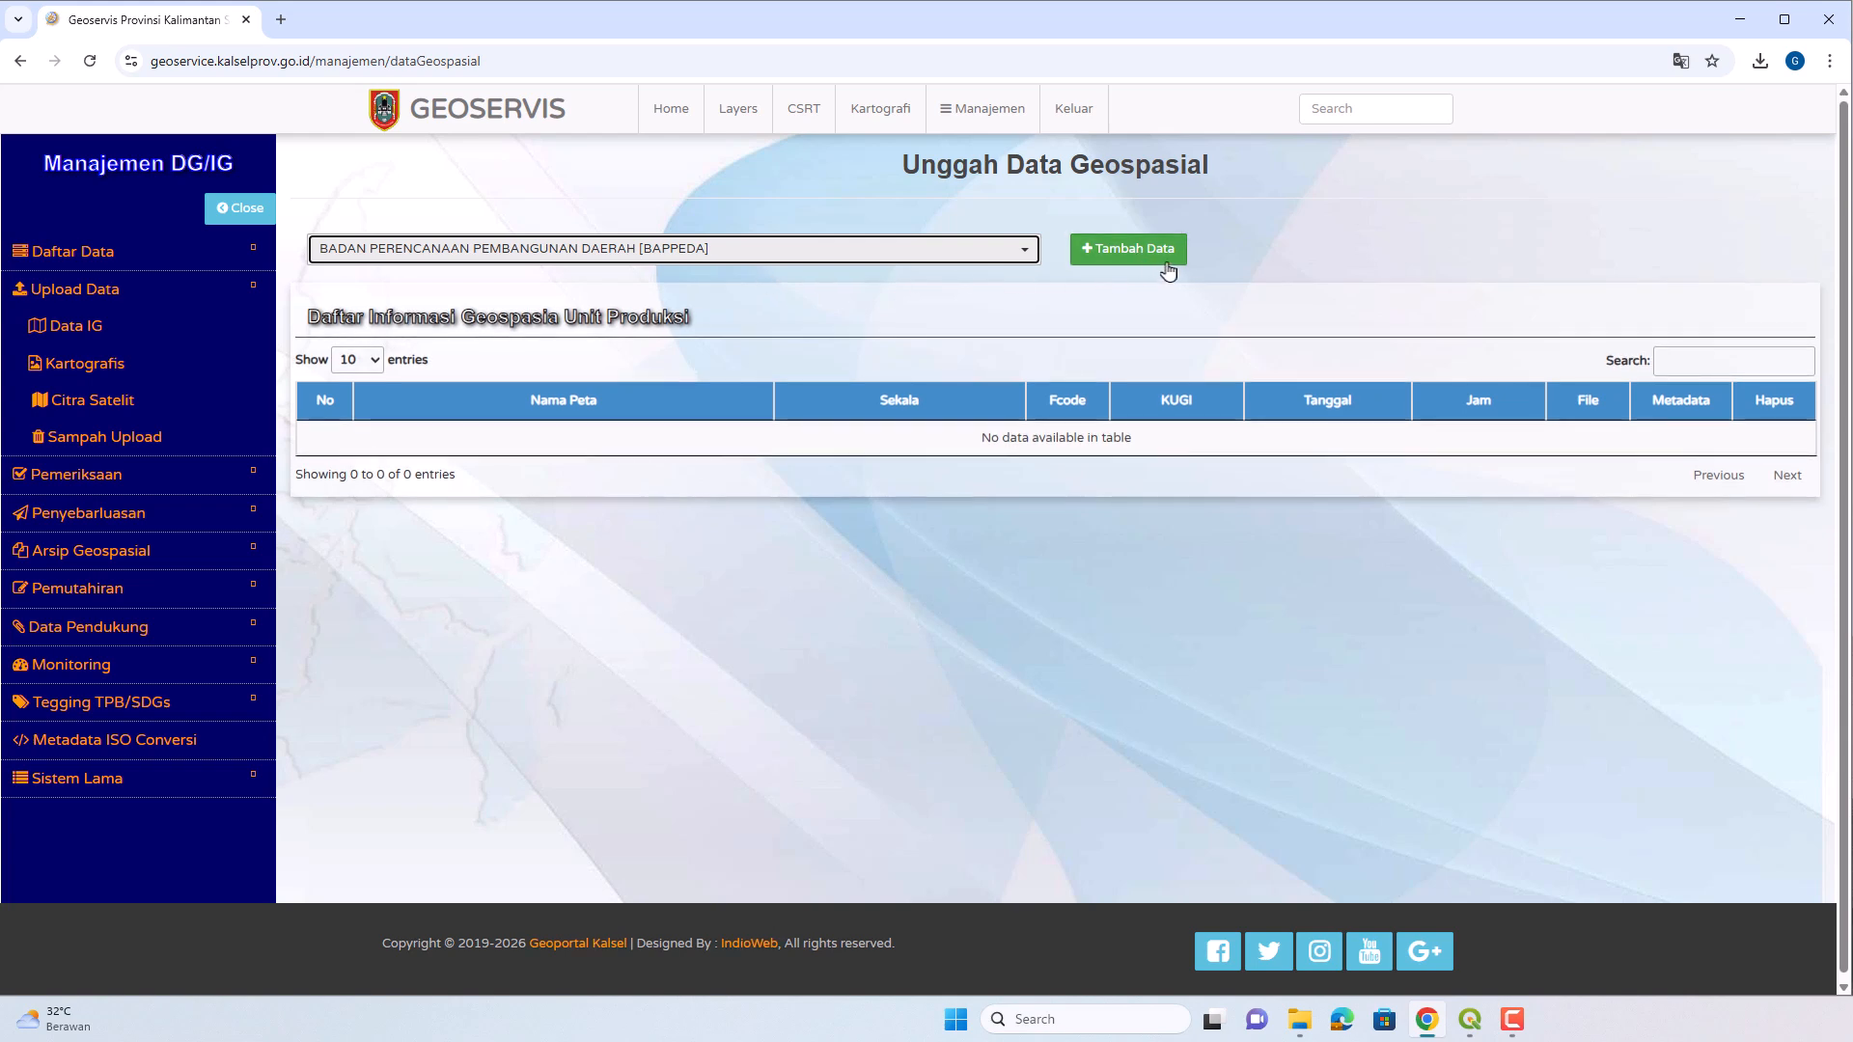
left_click(1172, 263)
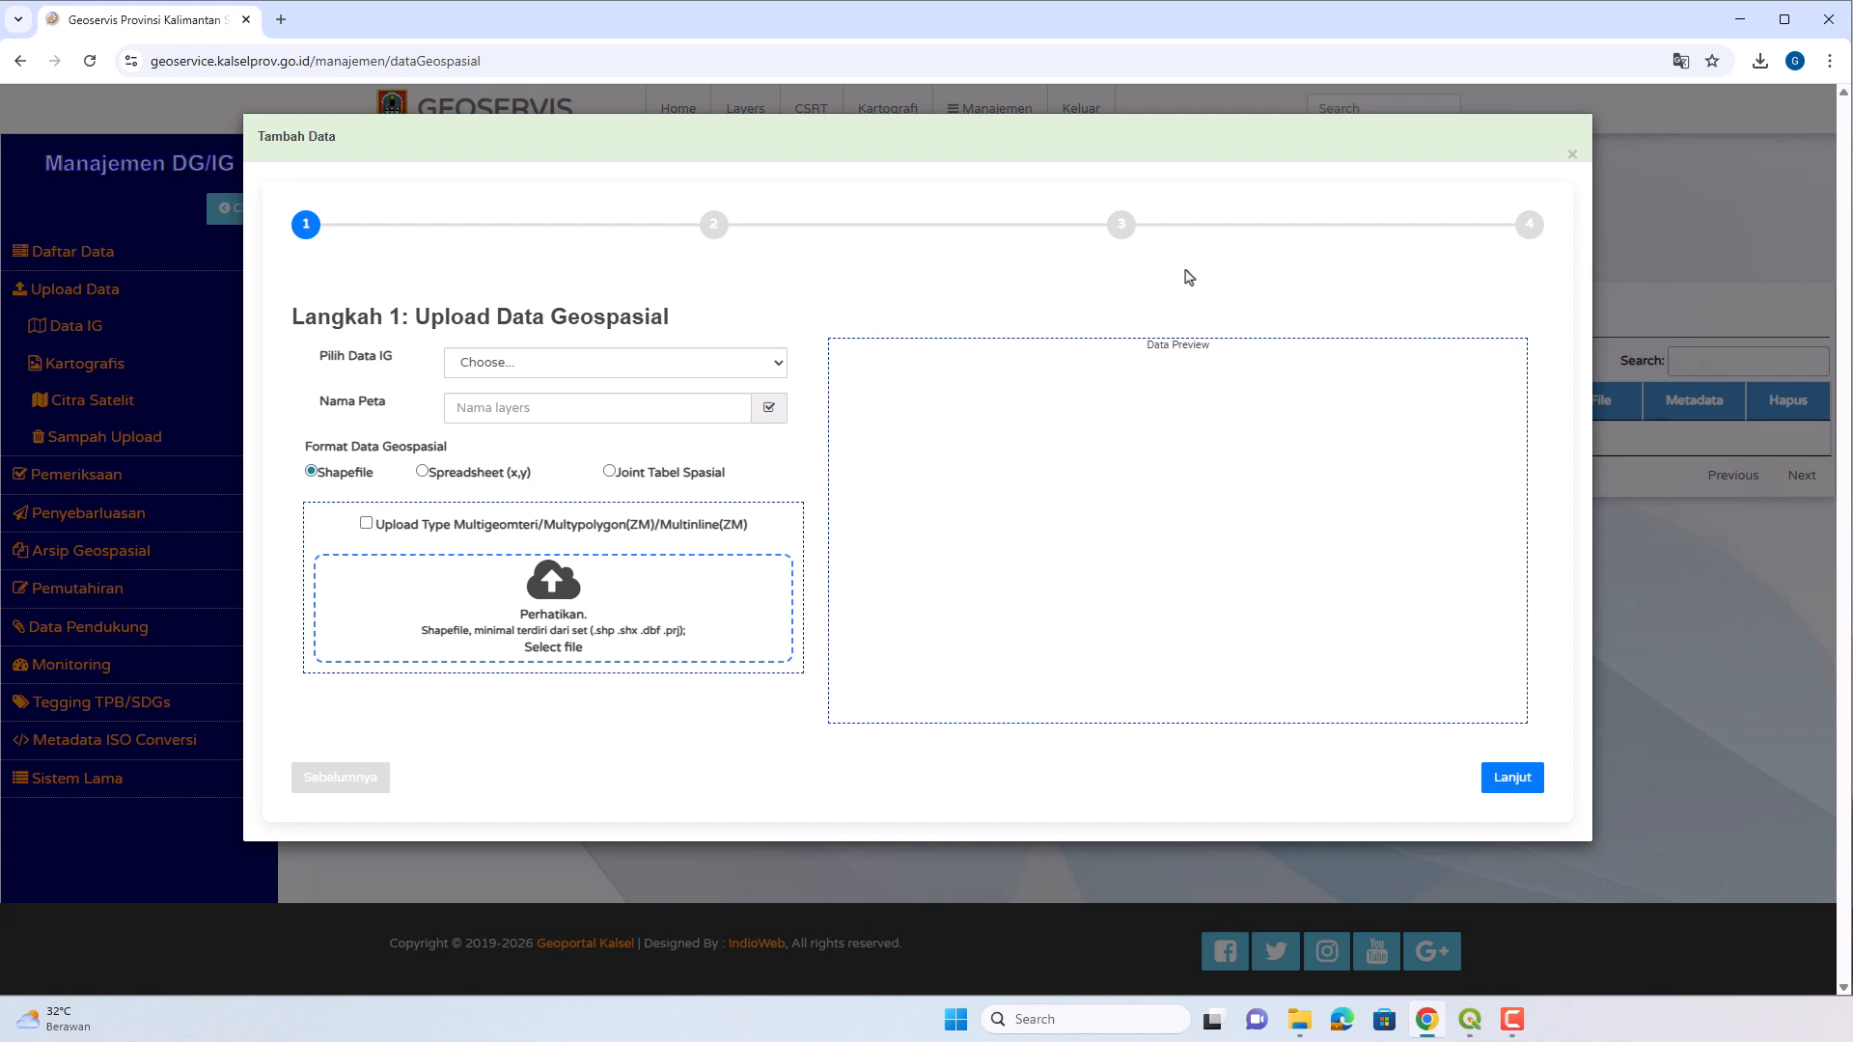
Select PEMERINTAHAN_PT_RKPD as the IG data and set the map name to PEMERINTAHAN_PT_RKPD_2026.
left_click(763, 363)
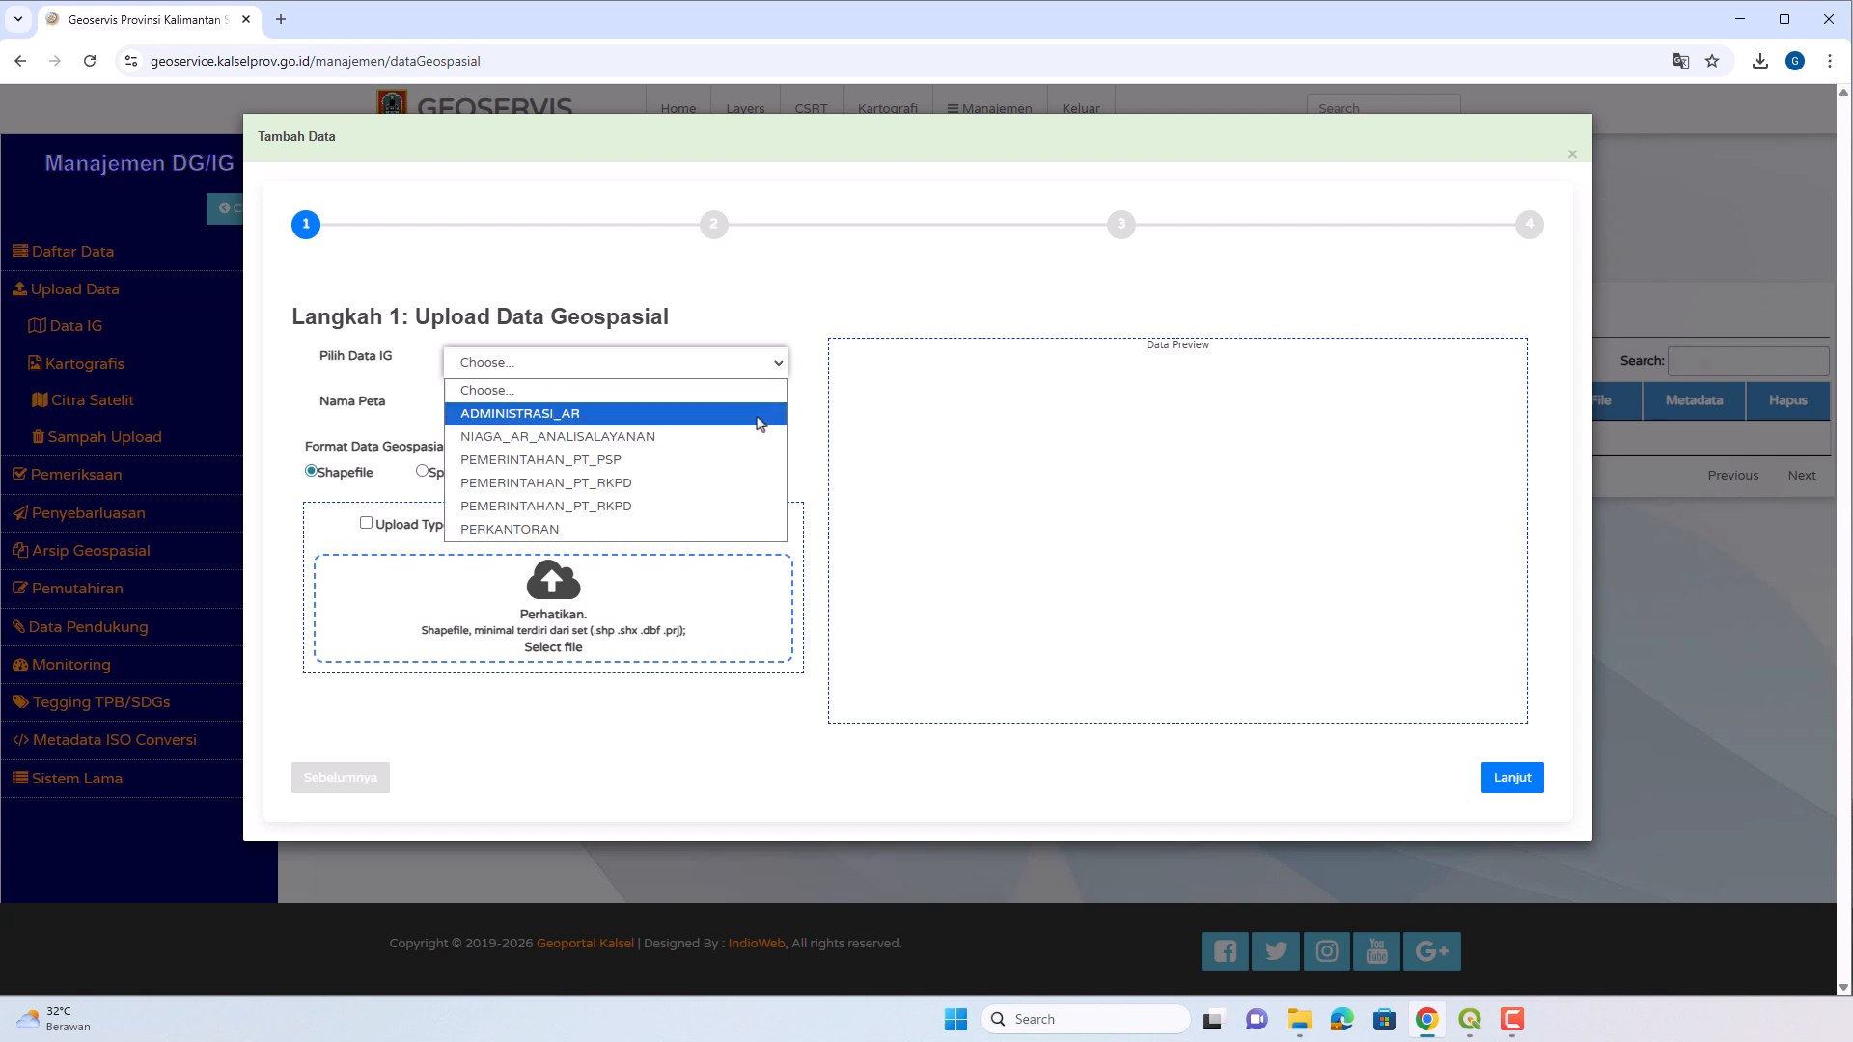
left_click(733, 485)
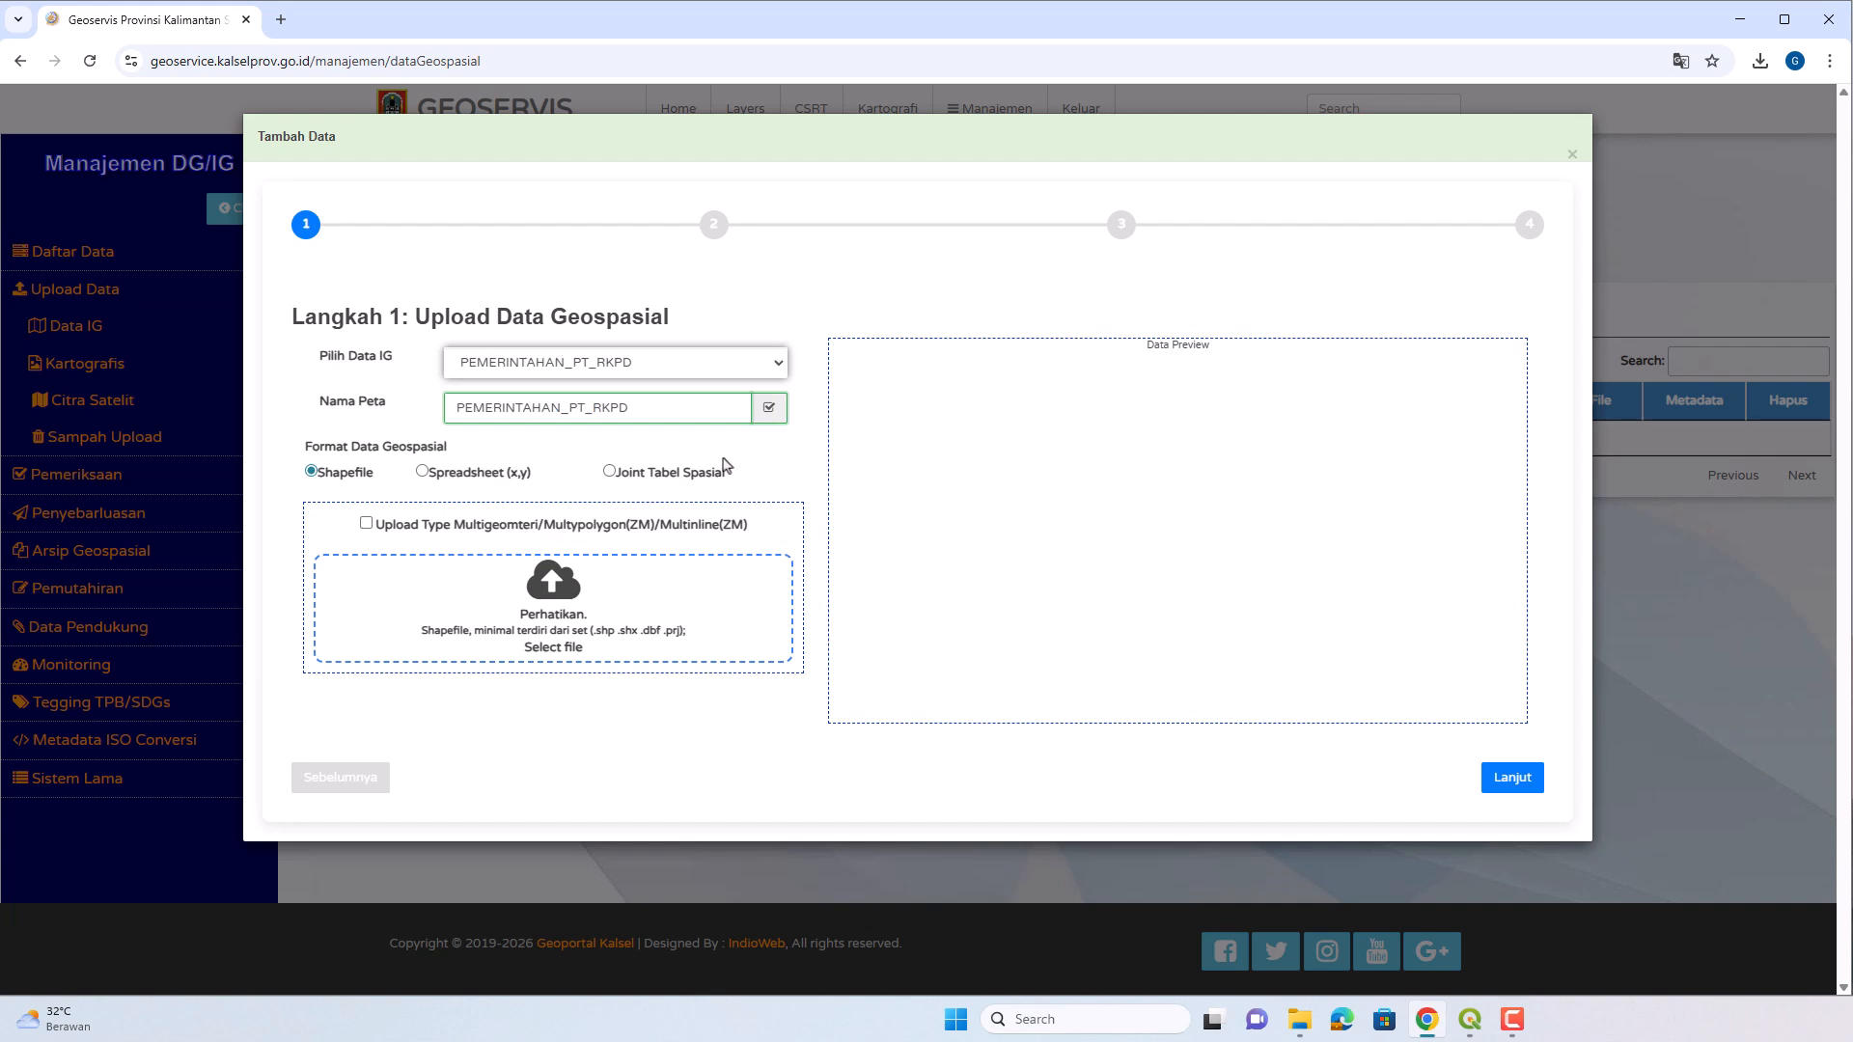
left_click(712, 415)
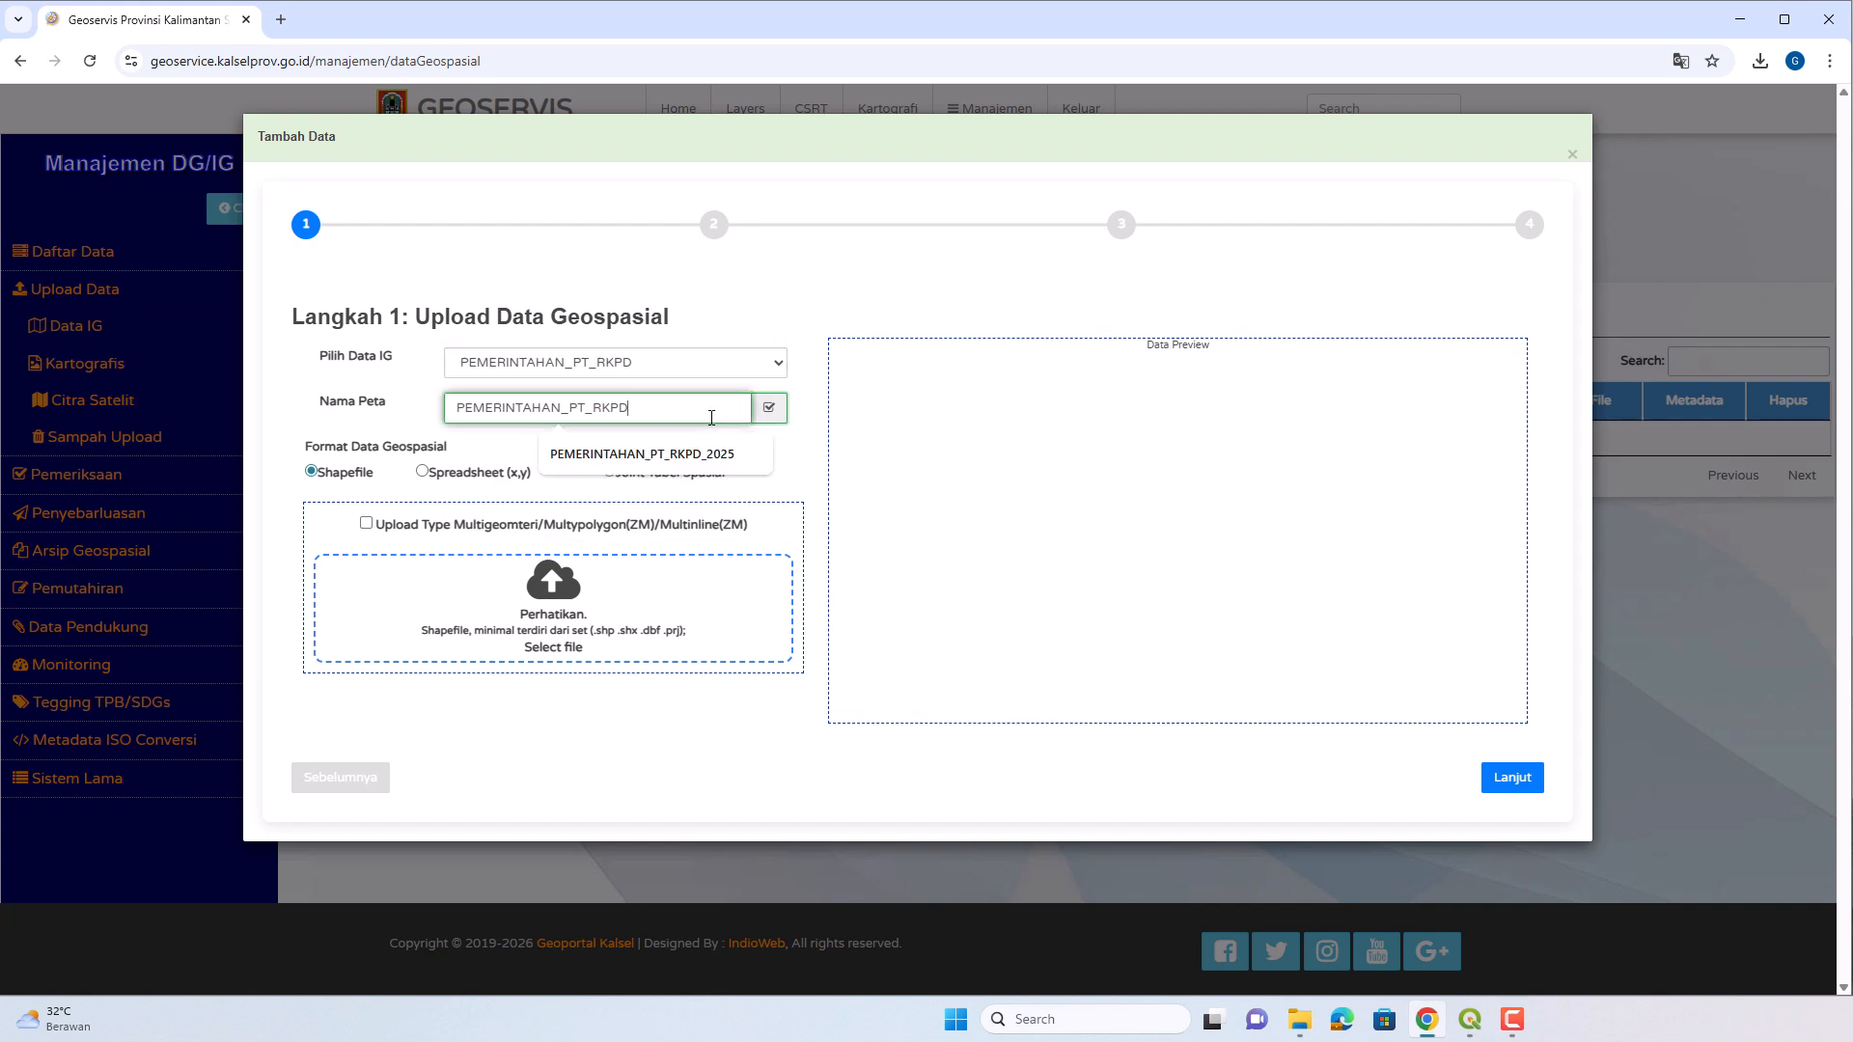
type("_2026")
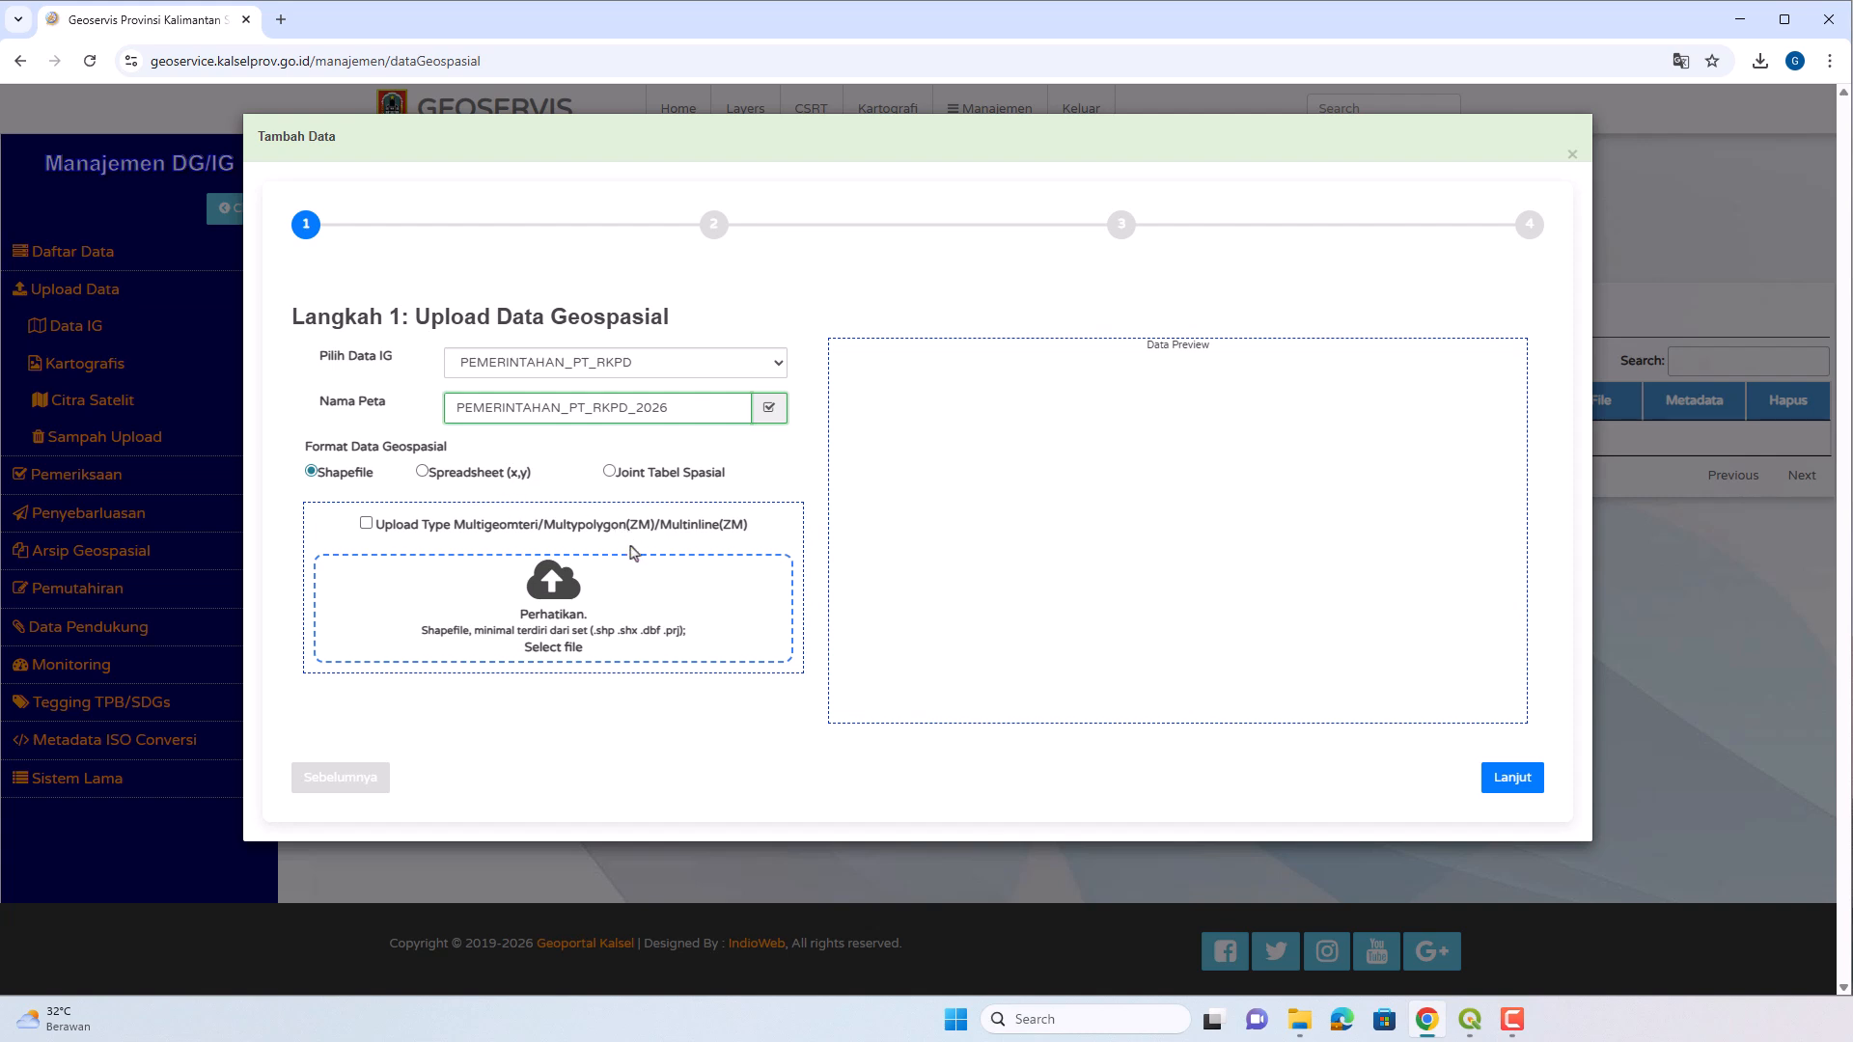
Switch to QGIS and load RKPD_USULAN_PT.shp from the Downloads RKPD_USULAN_PT folder to preview its points.
left_click(1470, 1019)
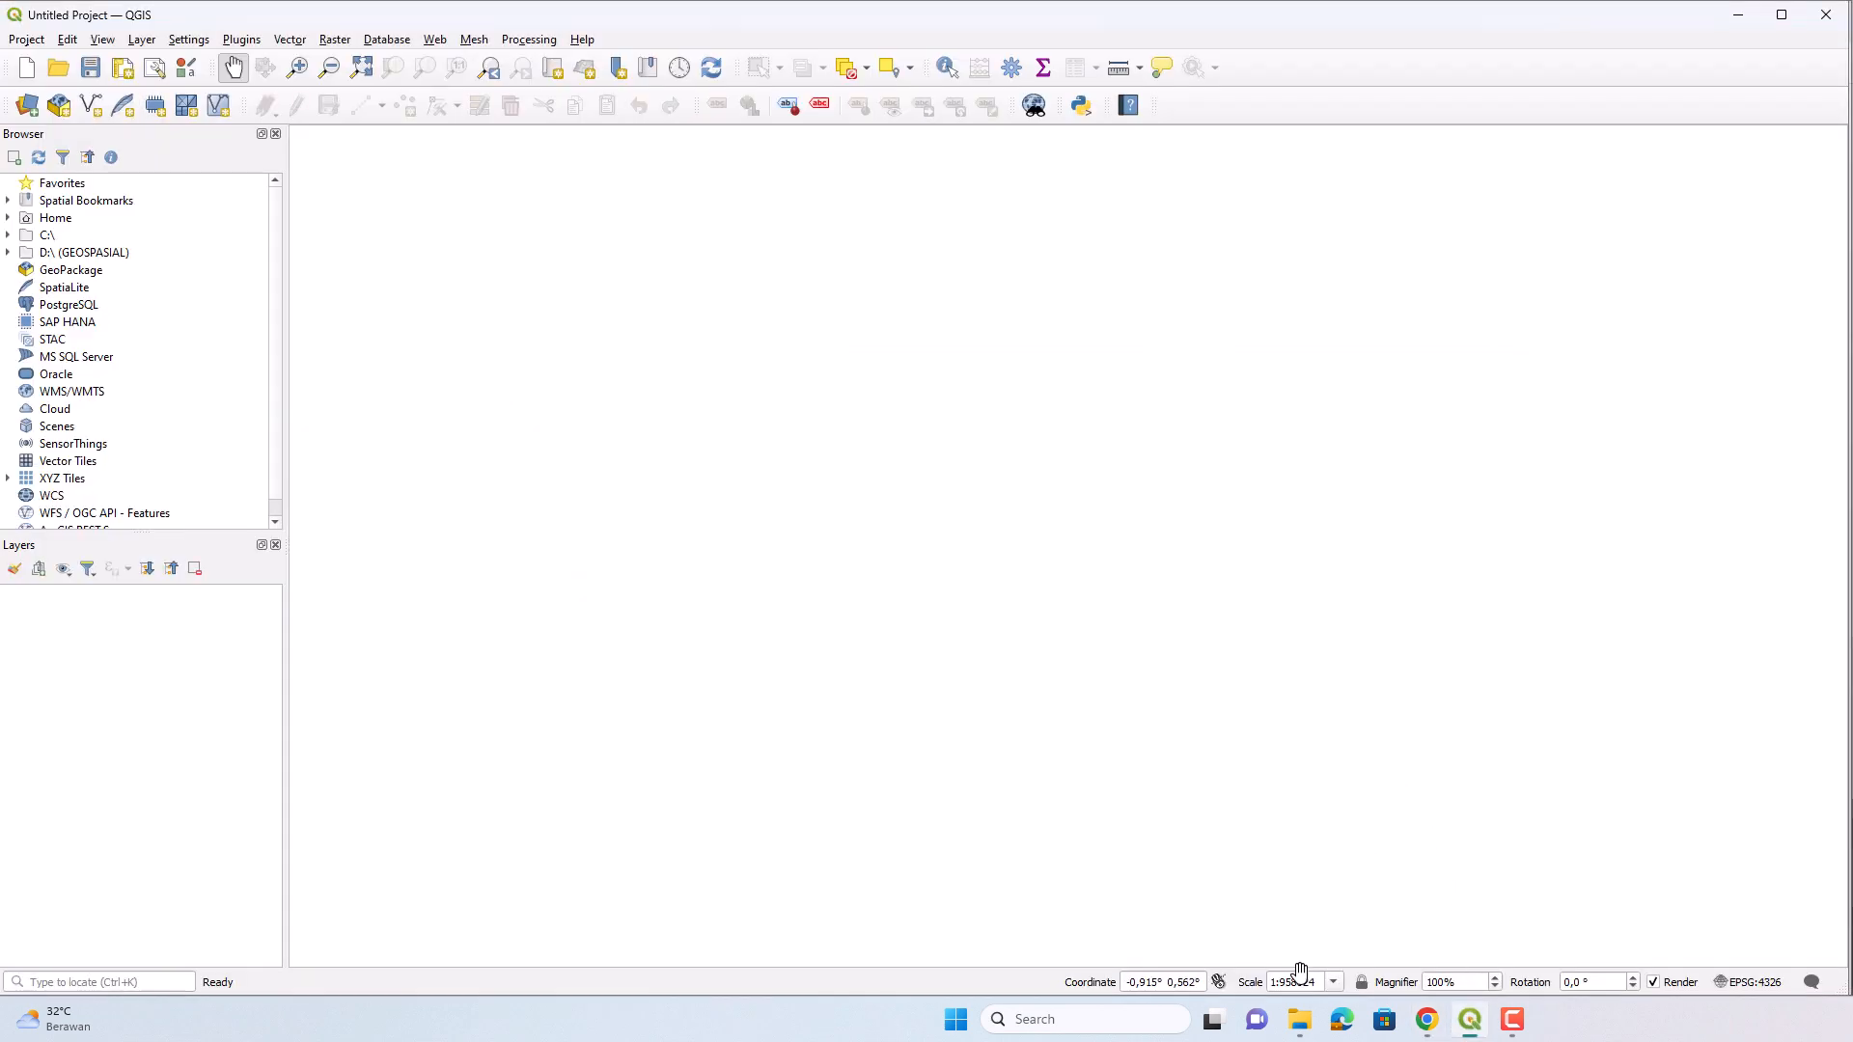
mouse_move(1302, 1032)
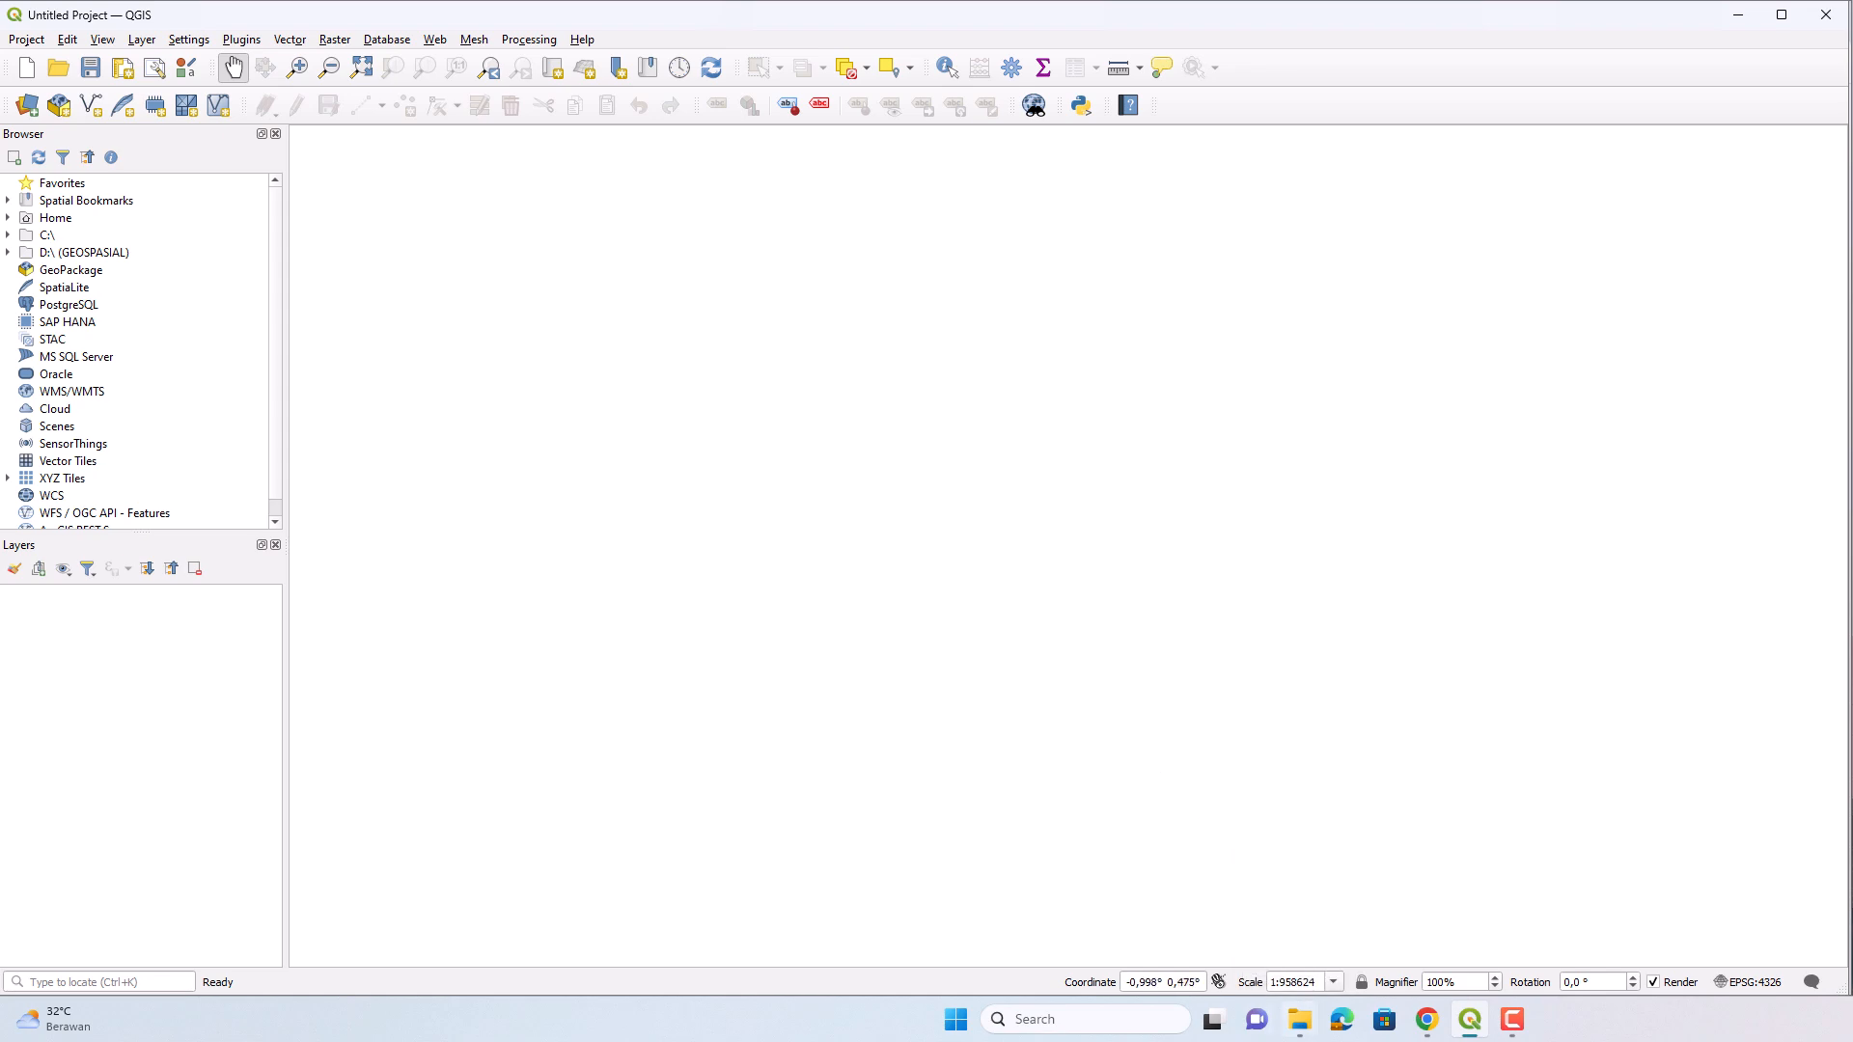
left_click(1300, 1020)
left_click(797, 386)
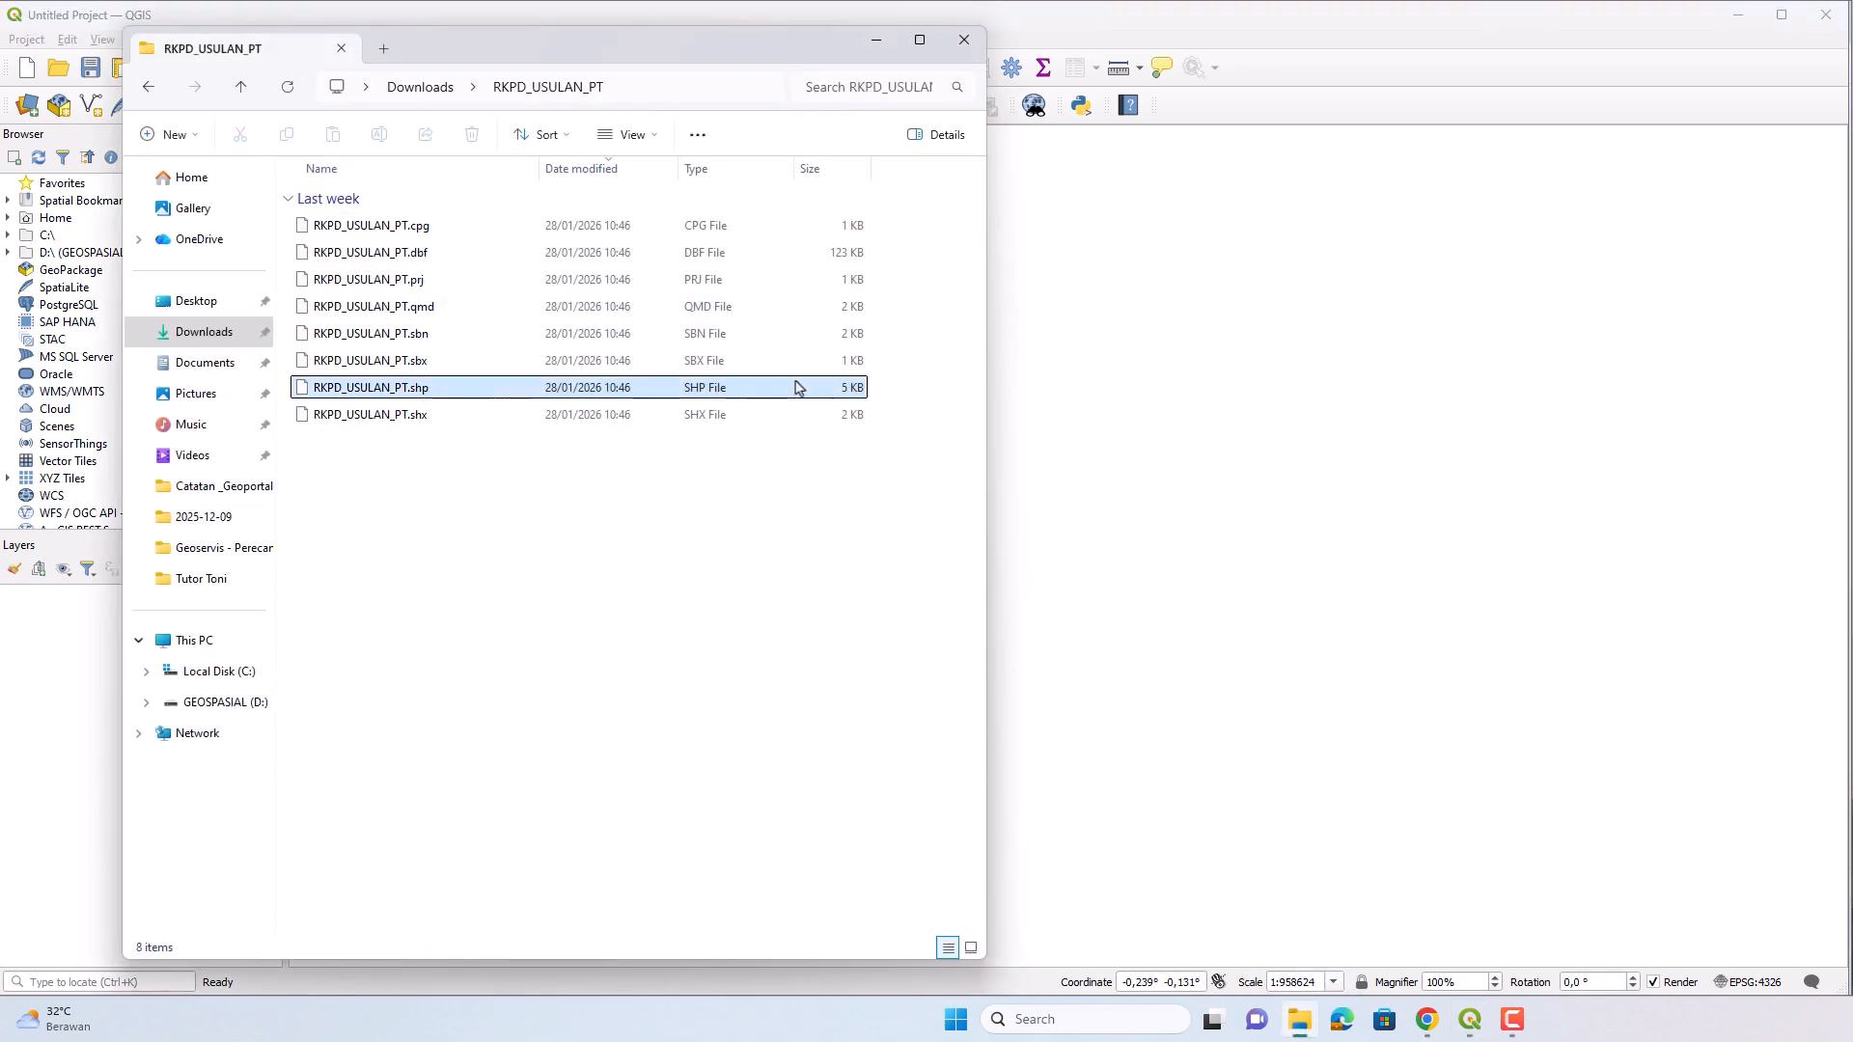
left_click_drag(757, 394, 1177, 515)
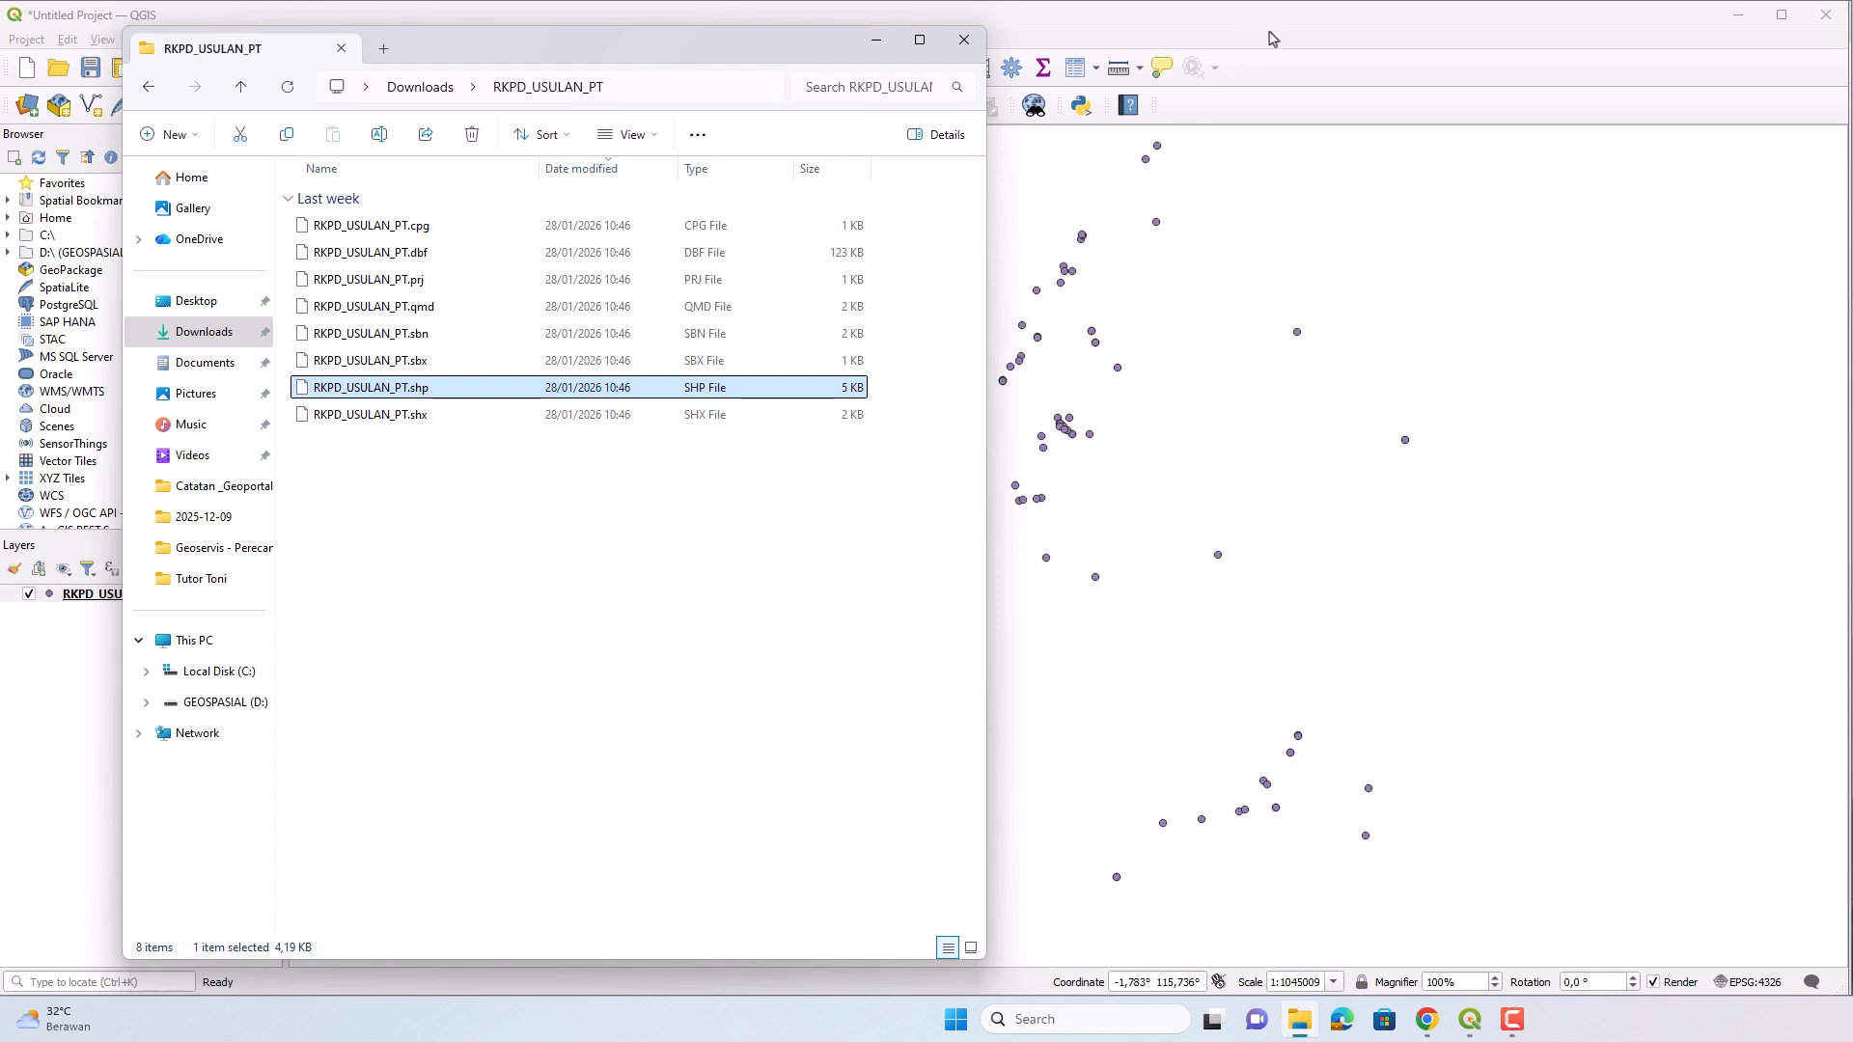
left_click(1310, 44)
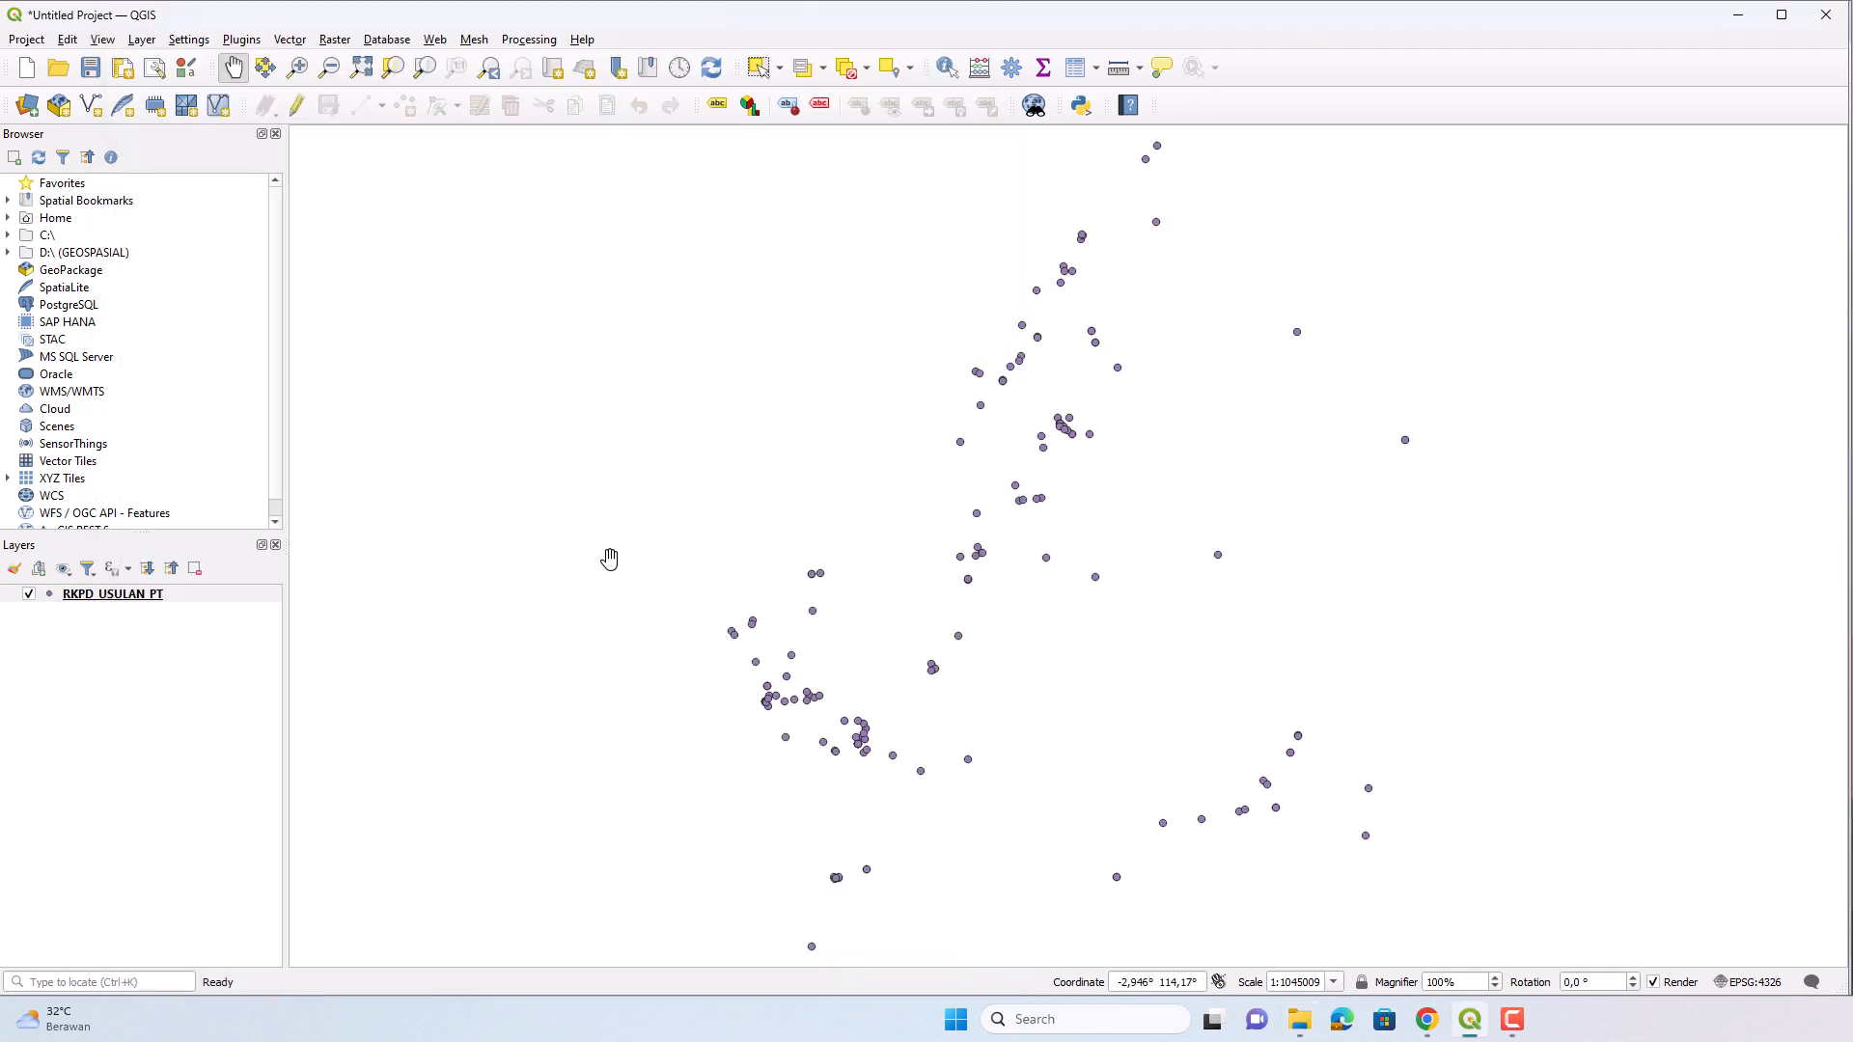
left_click(208, 592)
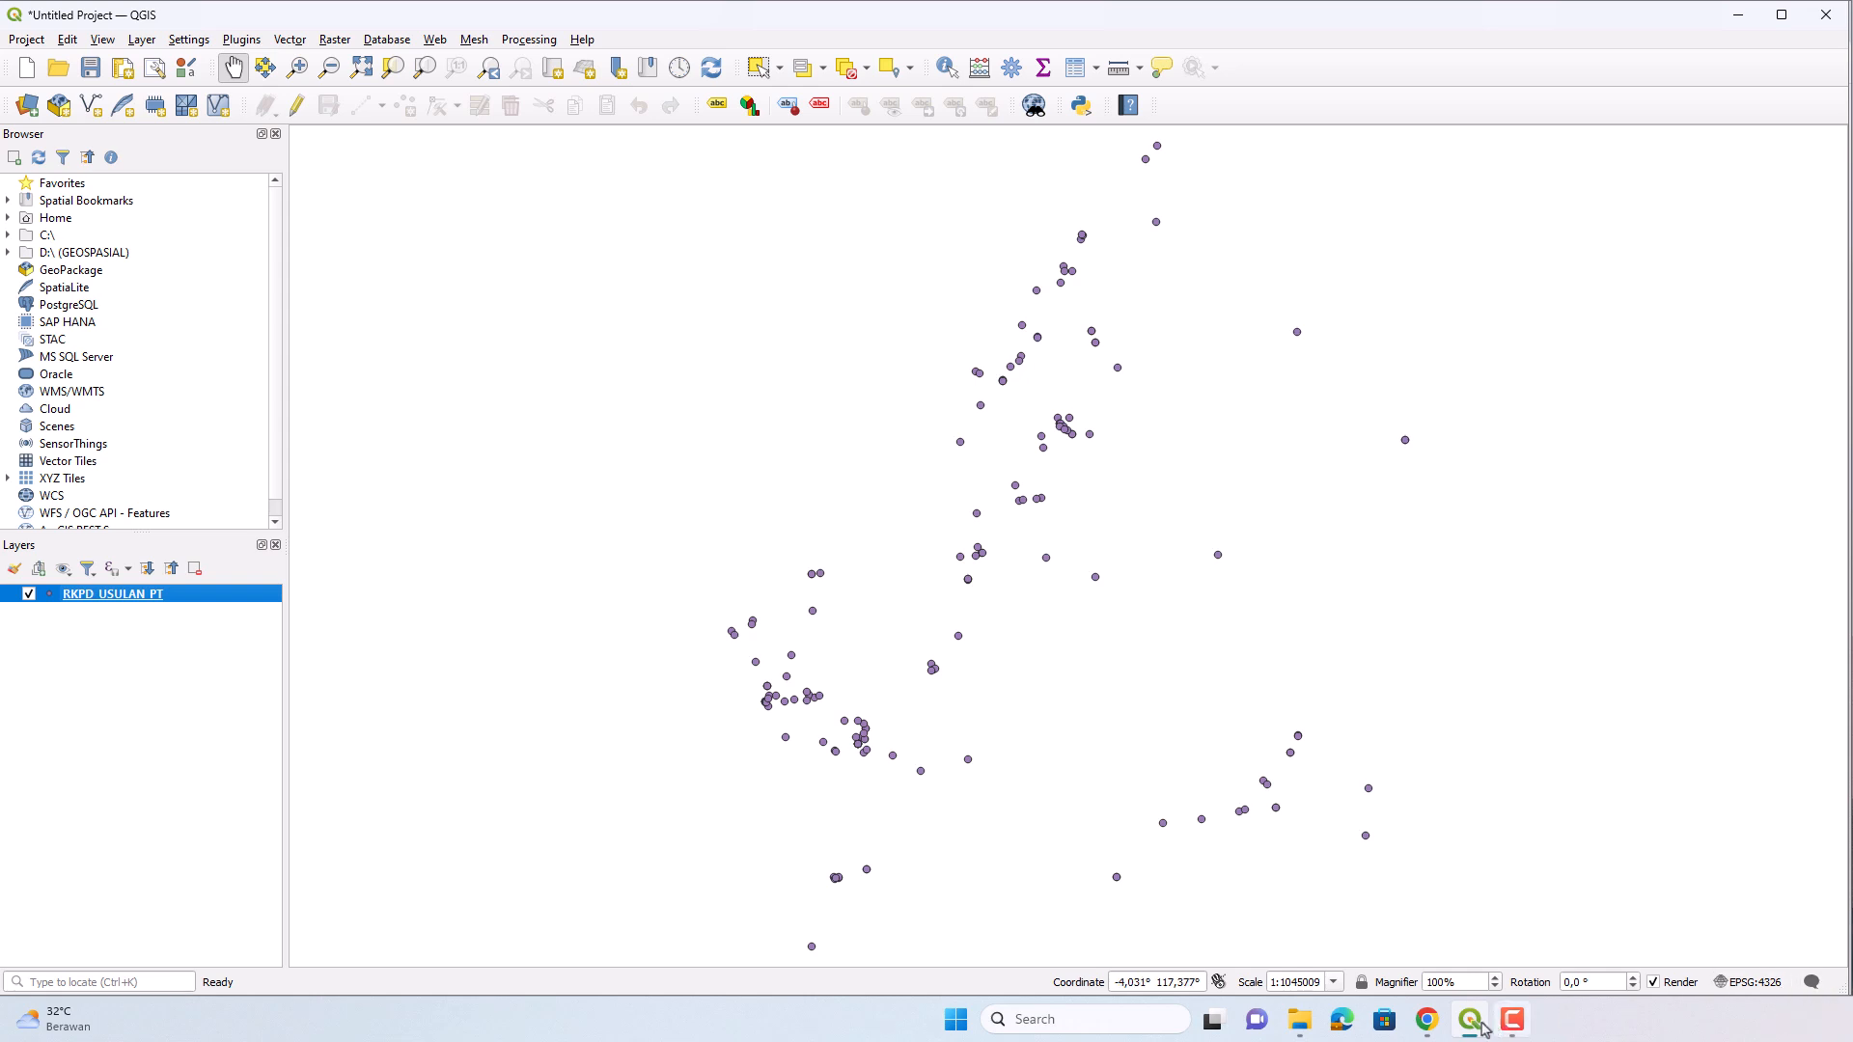
Return to the browser, upload all the listed RKPD_USULAN_PT shapefile component files, and proceed to the KUGI conversion stage.
left_click(1426, 1019)
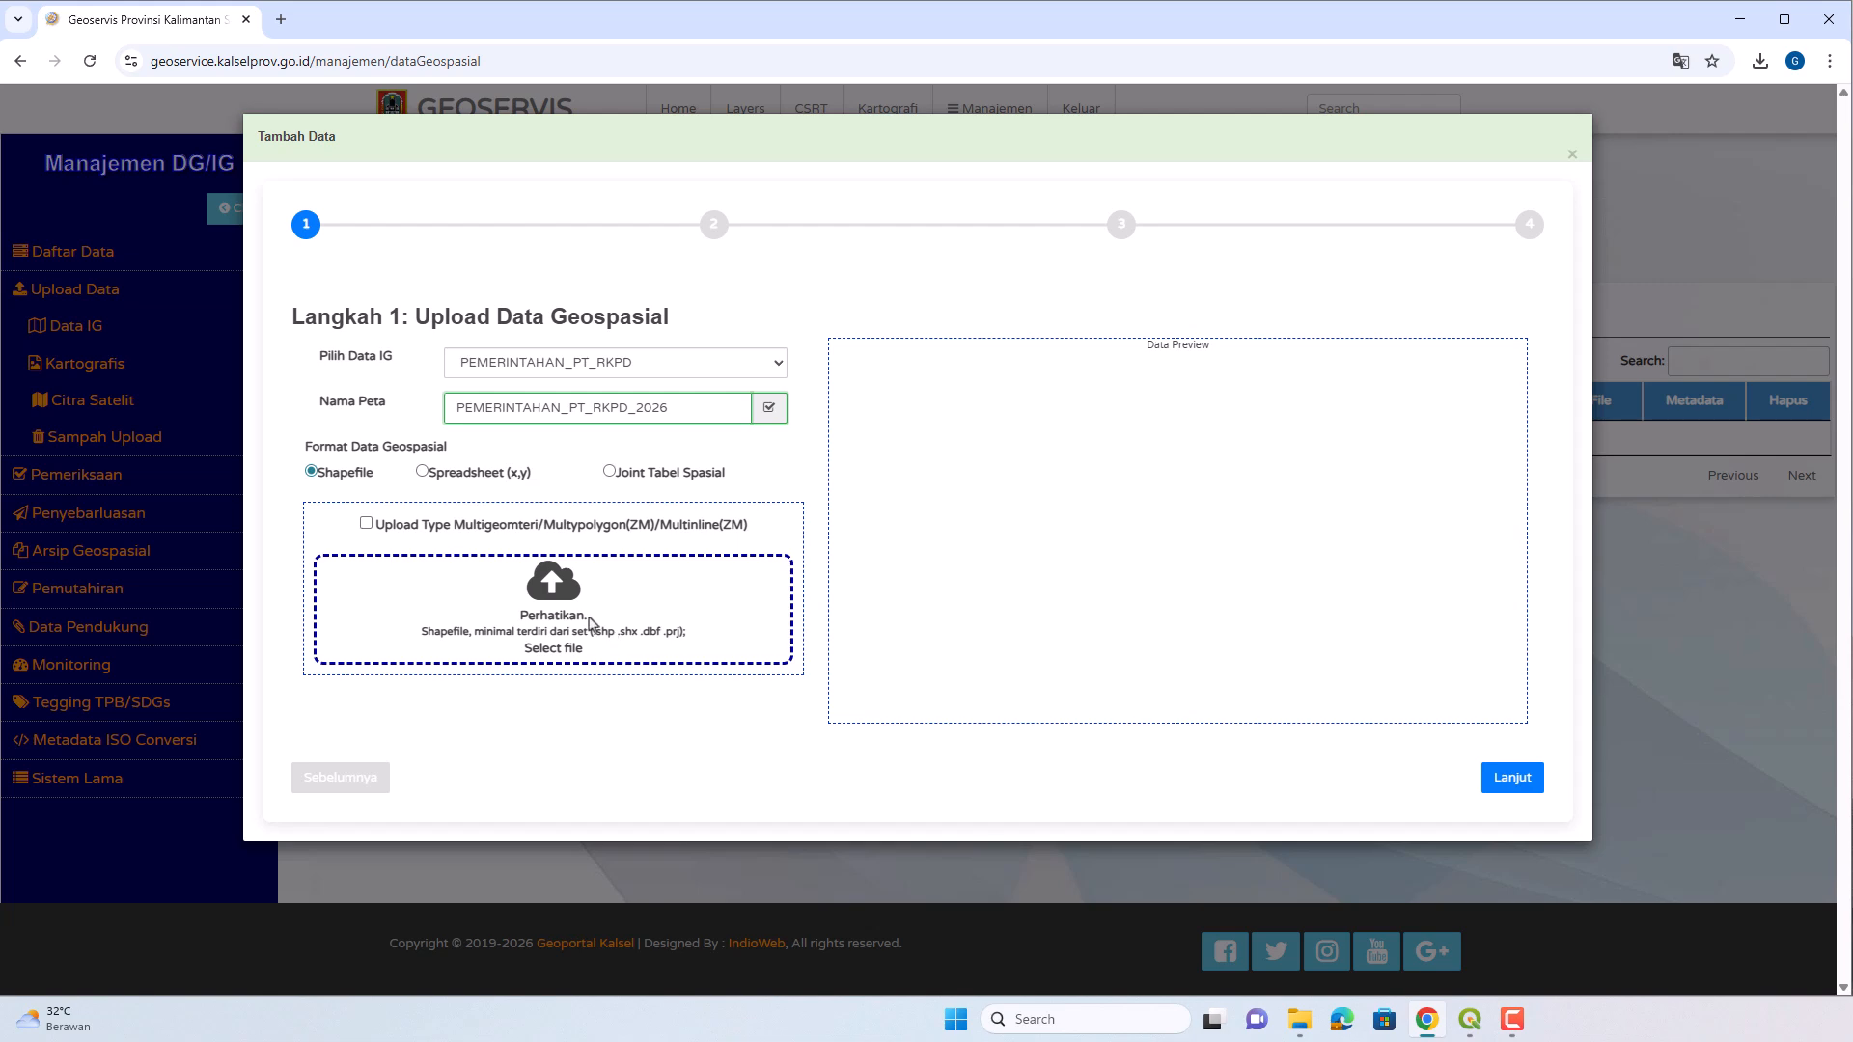
left_click(555, 651)
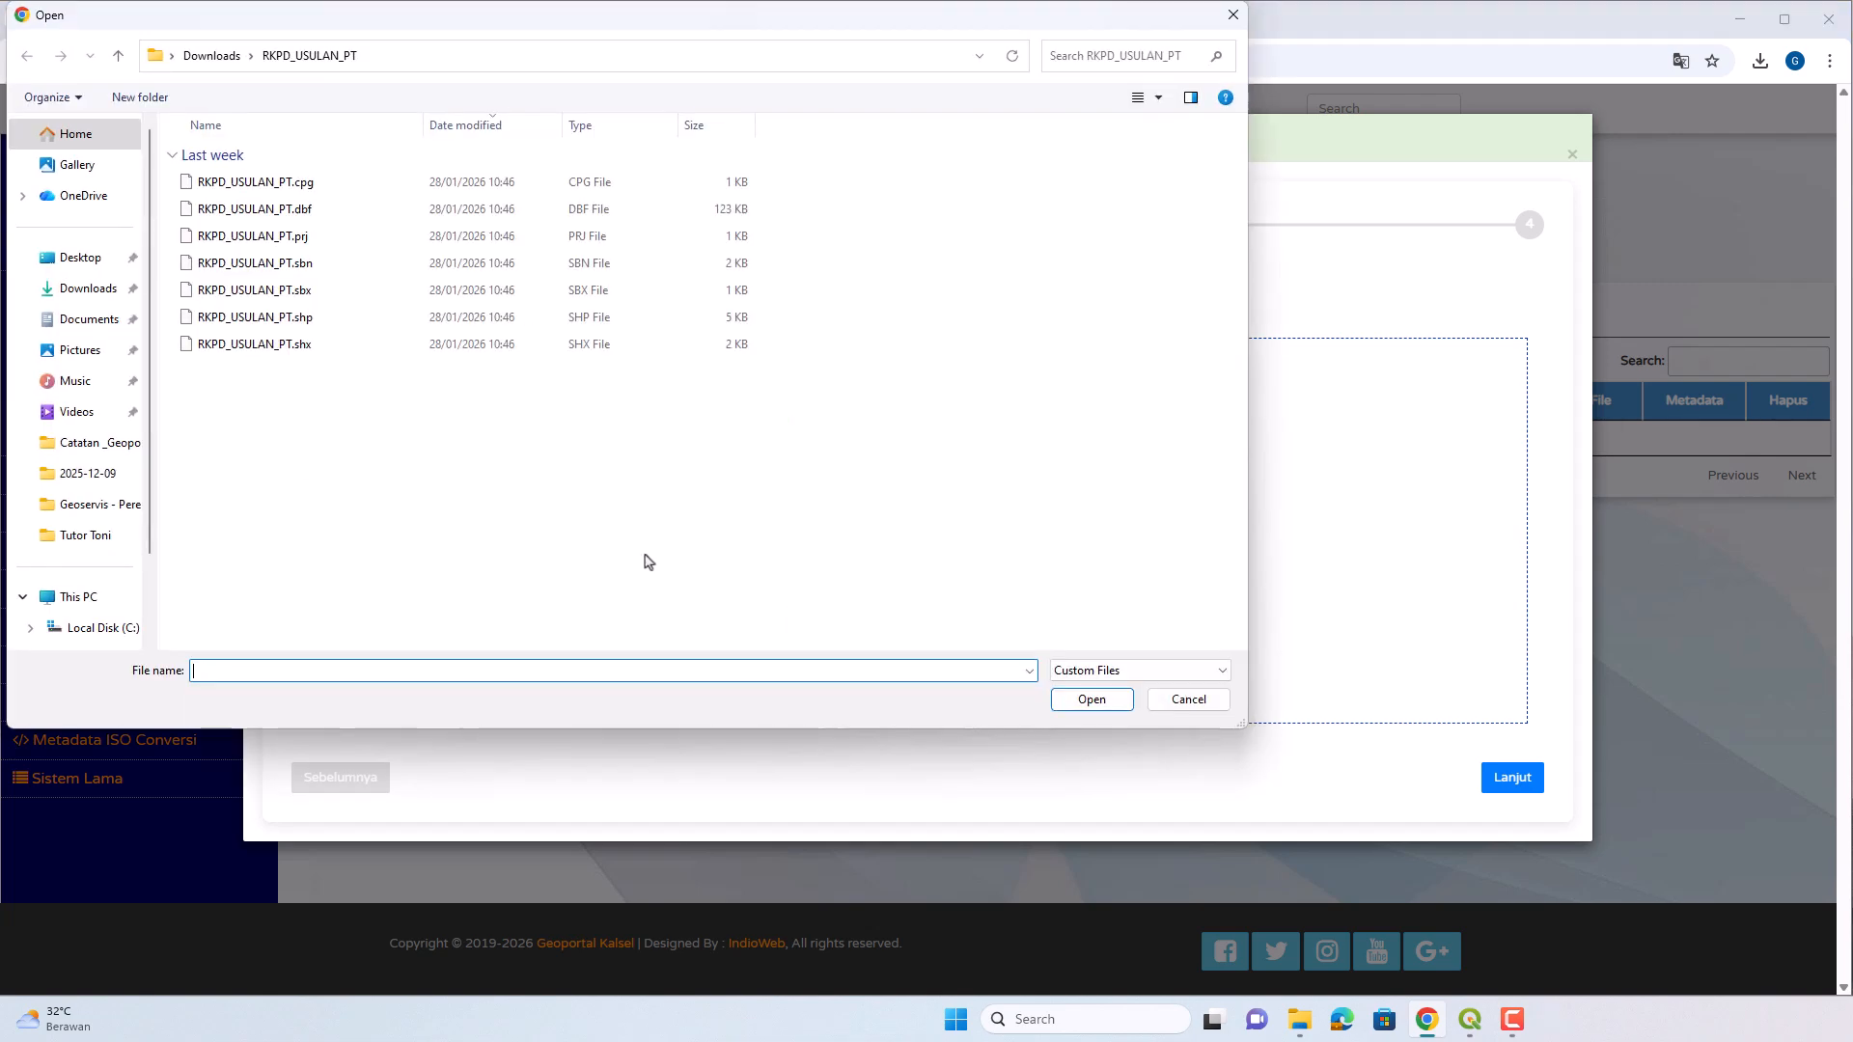
left_click_drag(310, 437, 304, 187)
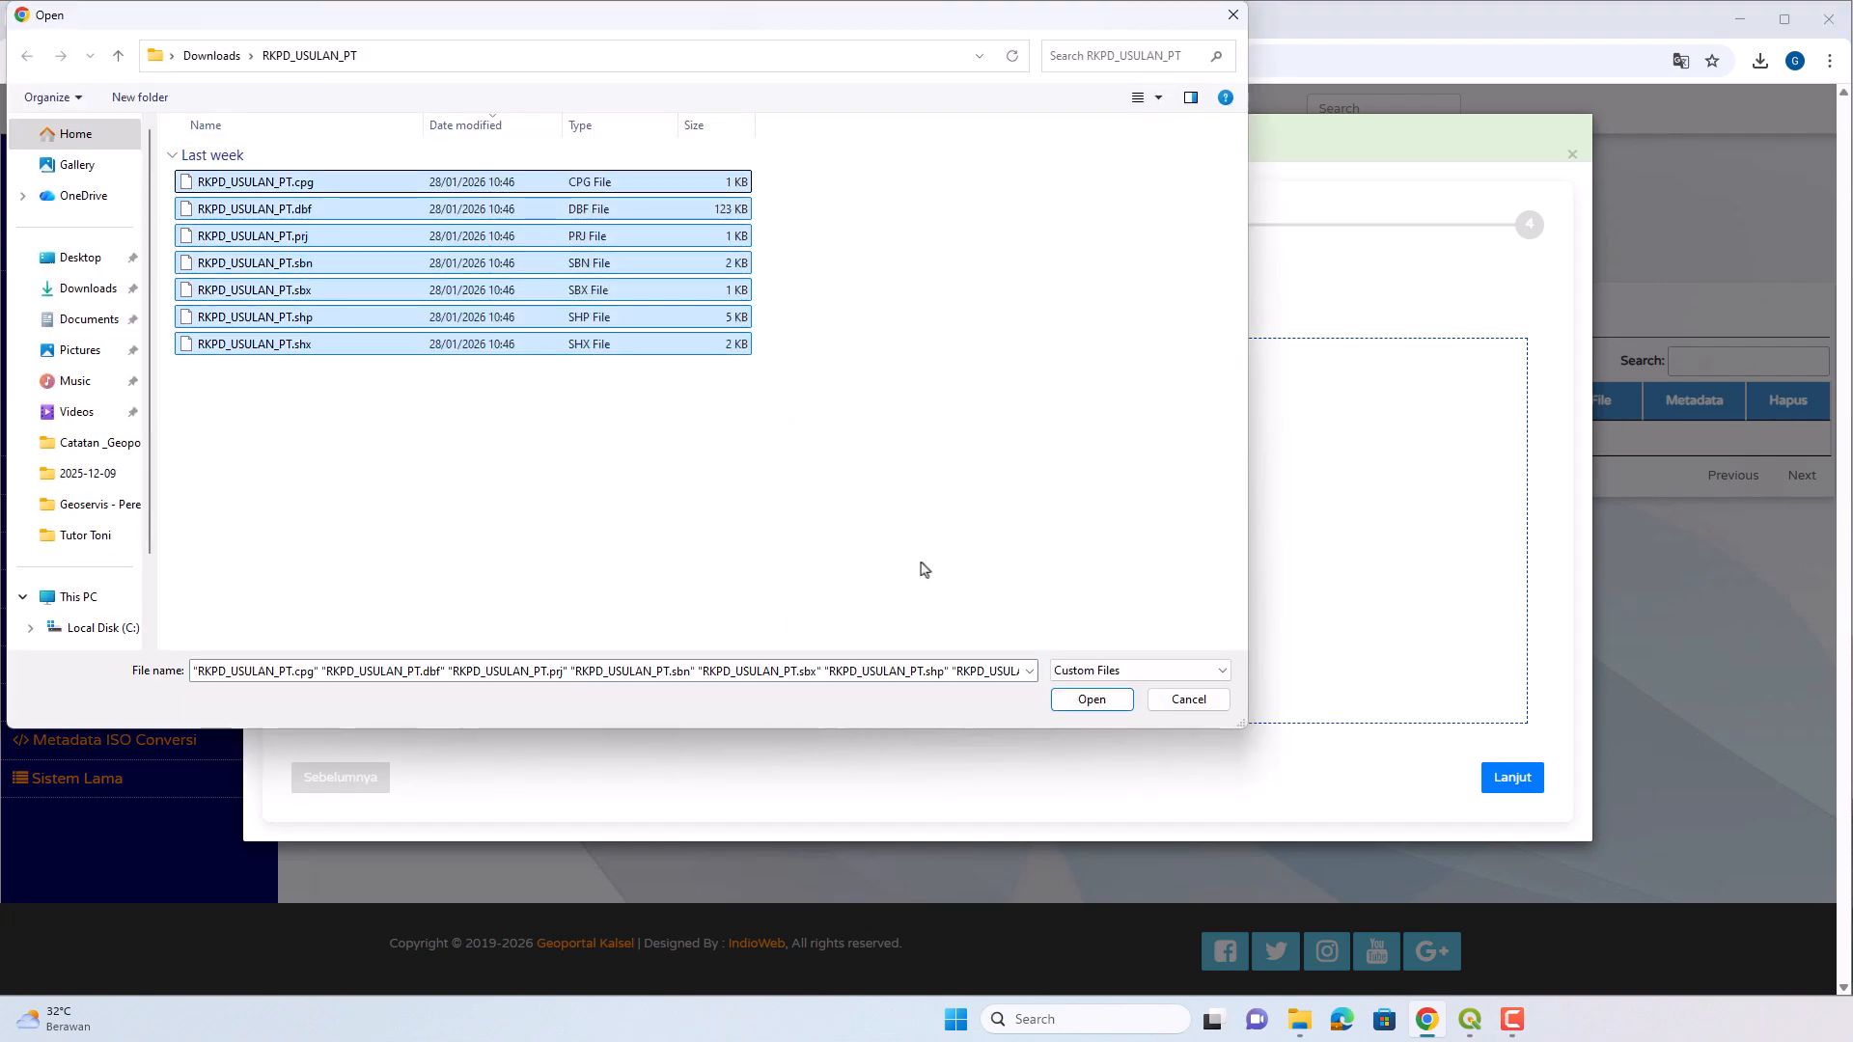
left_click(1091, 698)
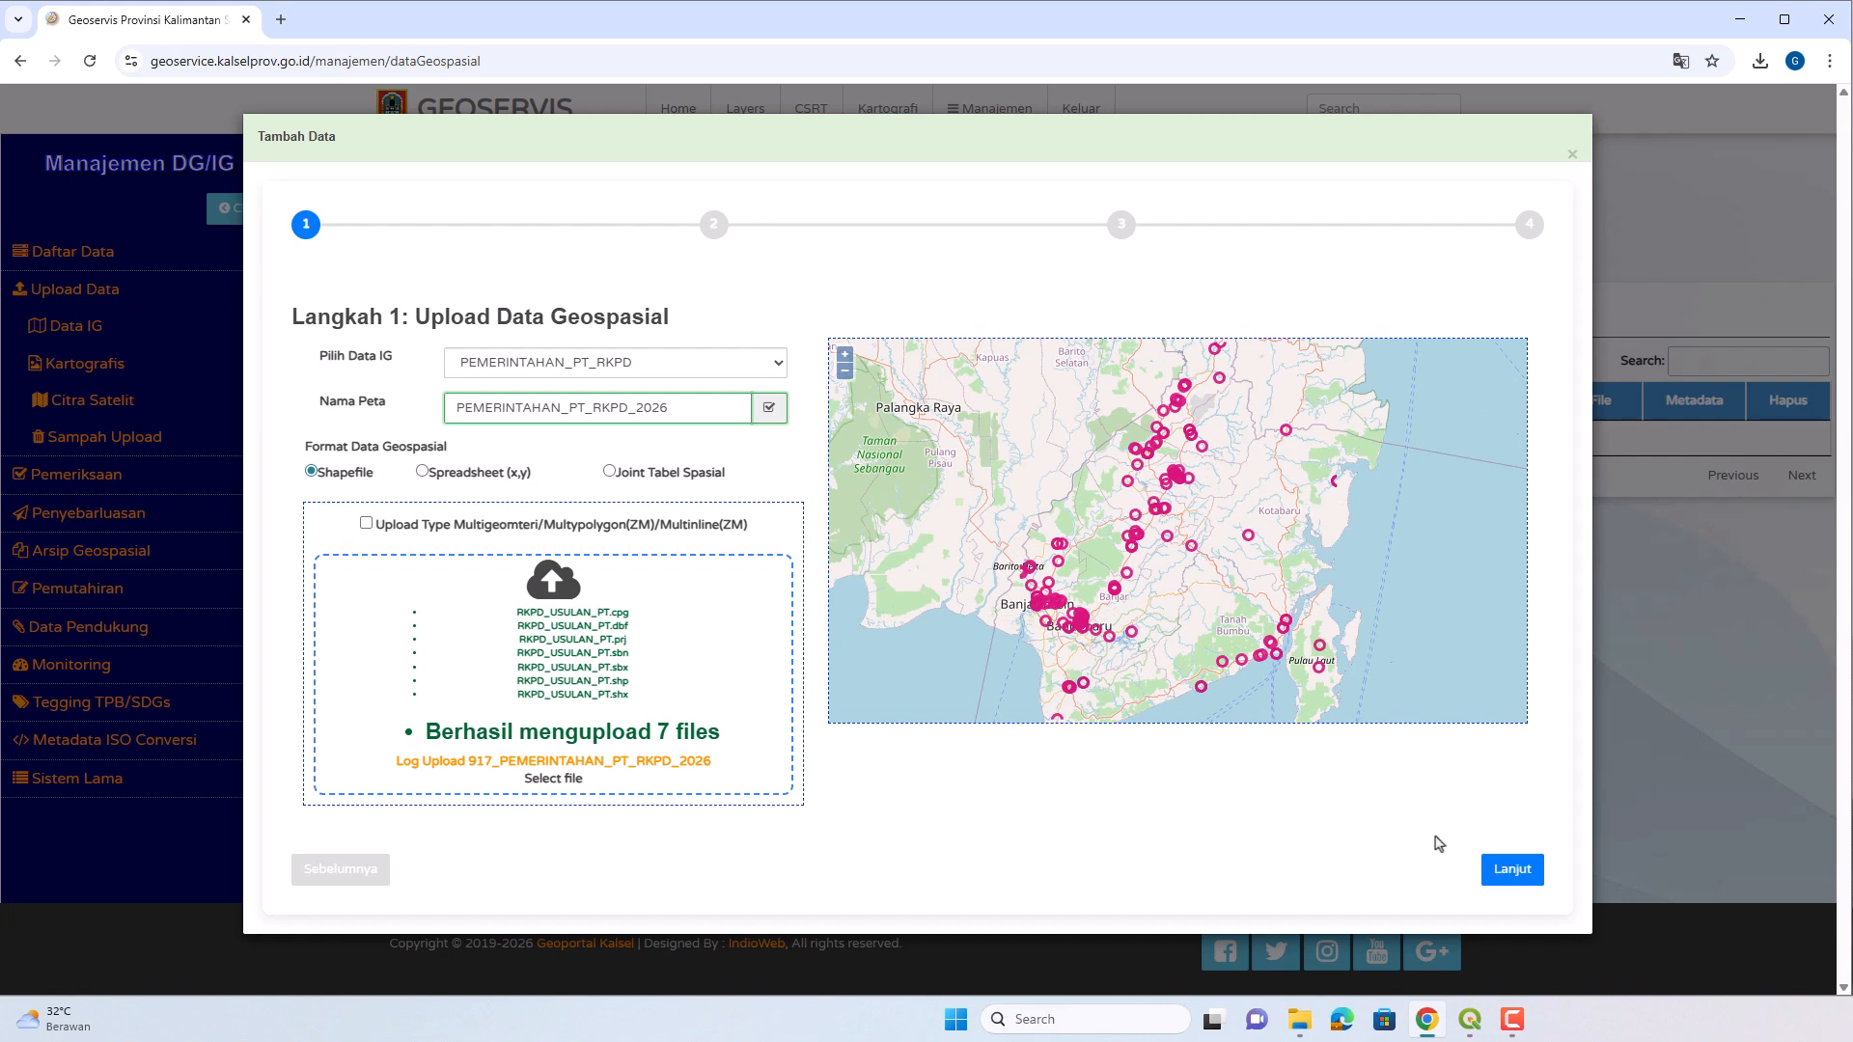
left_click(1495, 886)
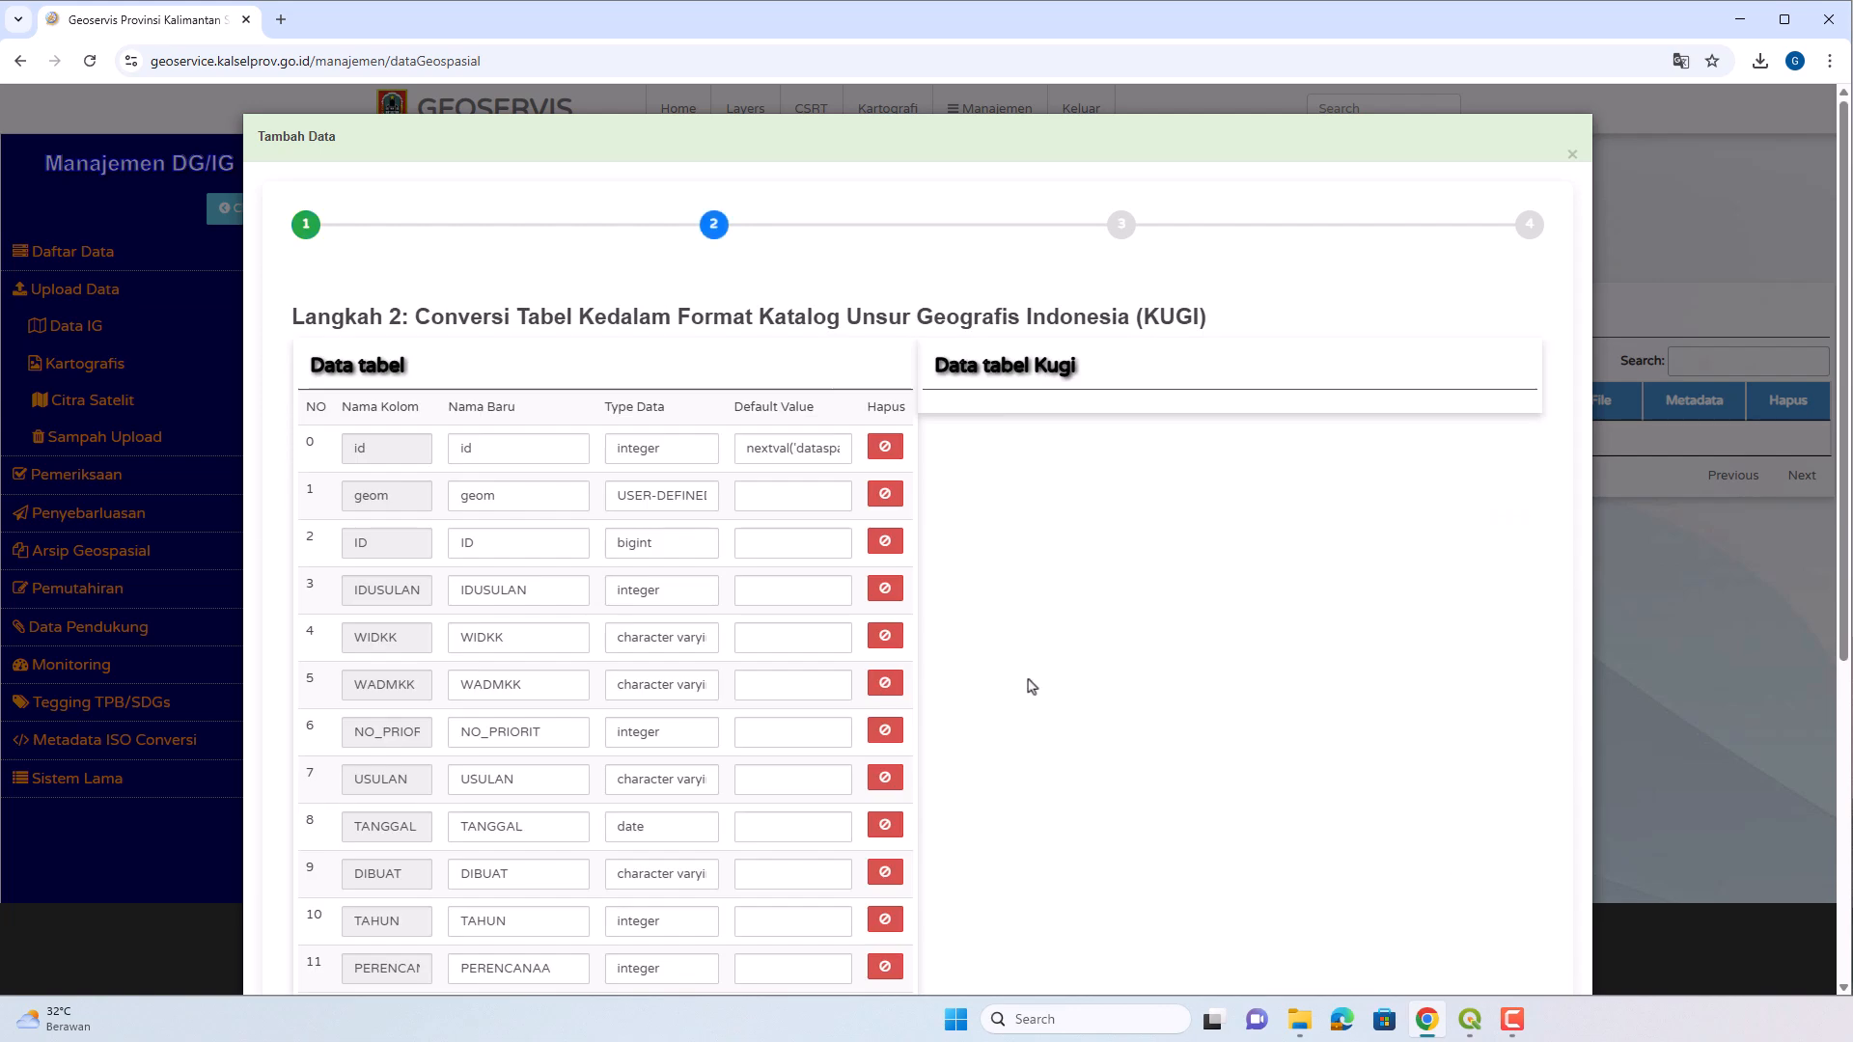
Compare the uploaded table's columns with the KUGI table's column names, data types and definitions.
scroll(1317, 316, "down", 2)
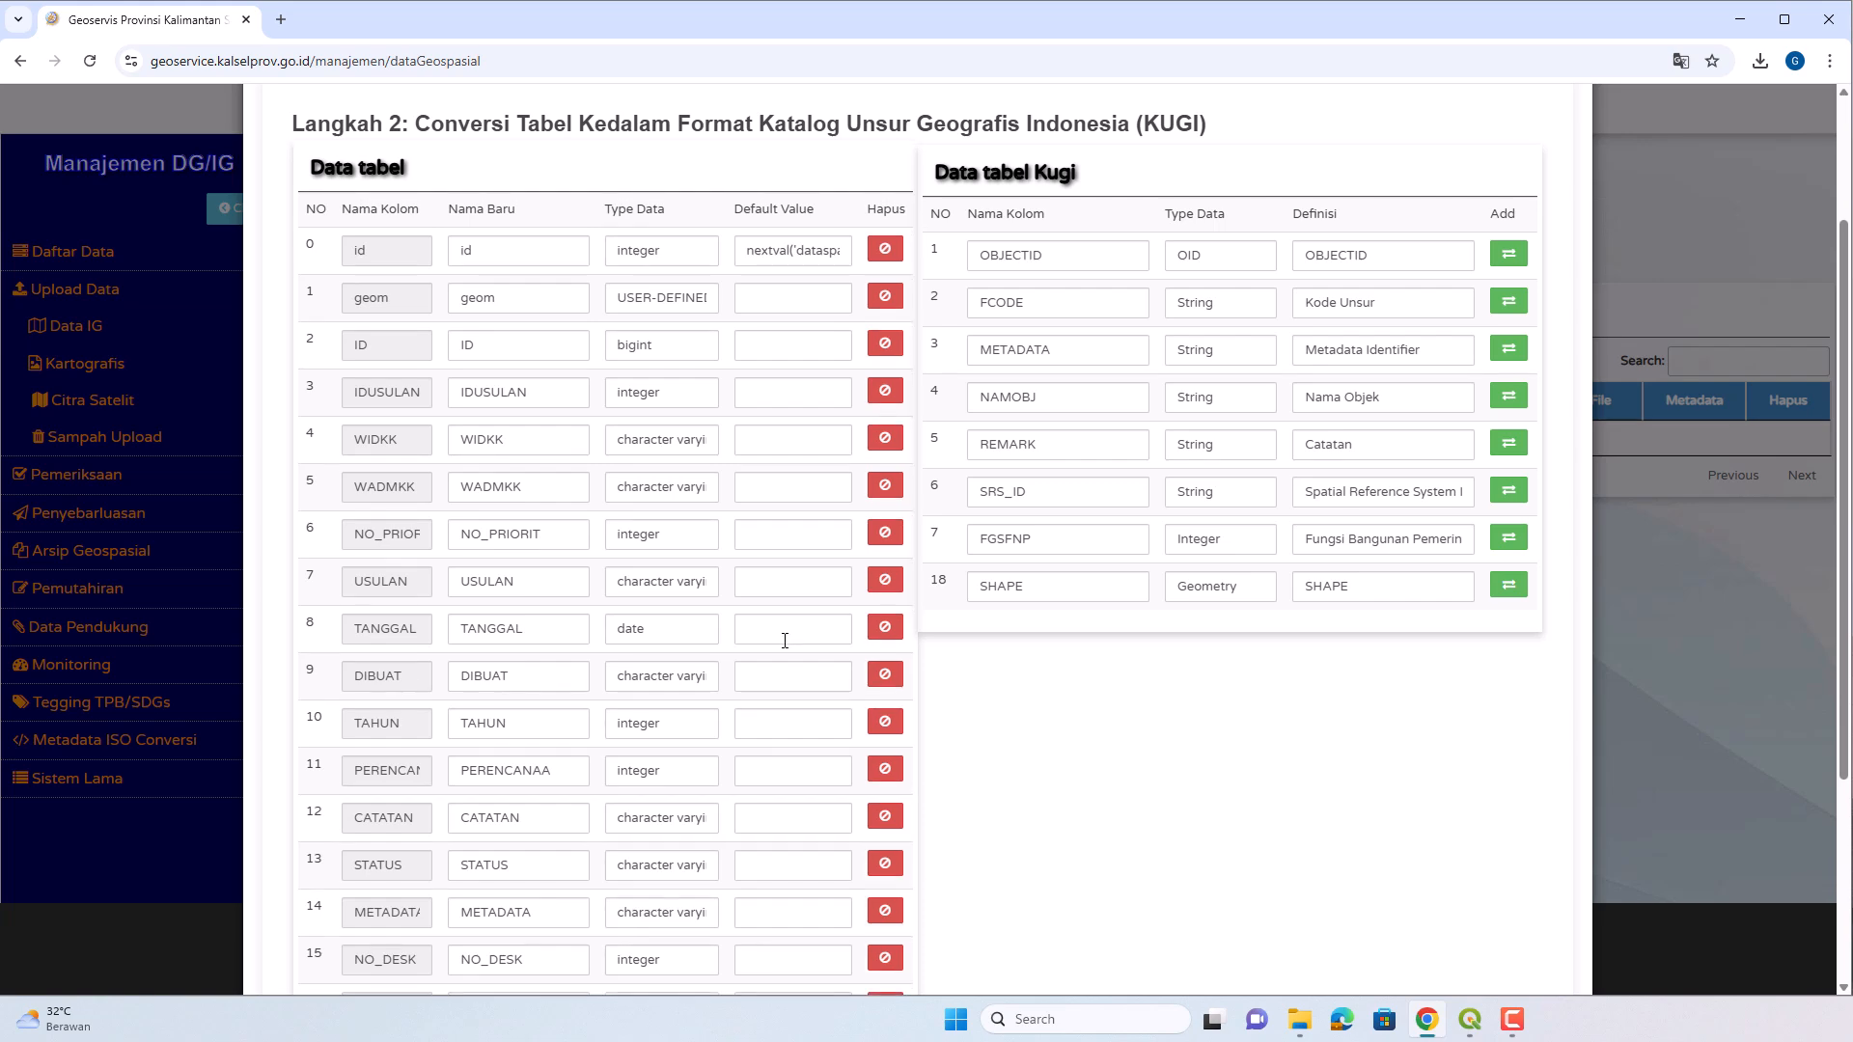
scroll(787, 640, "down", 4)
scroll(786, 641, "up", 6)
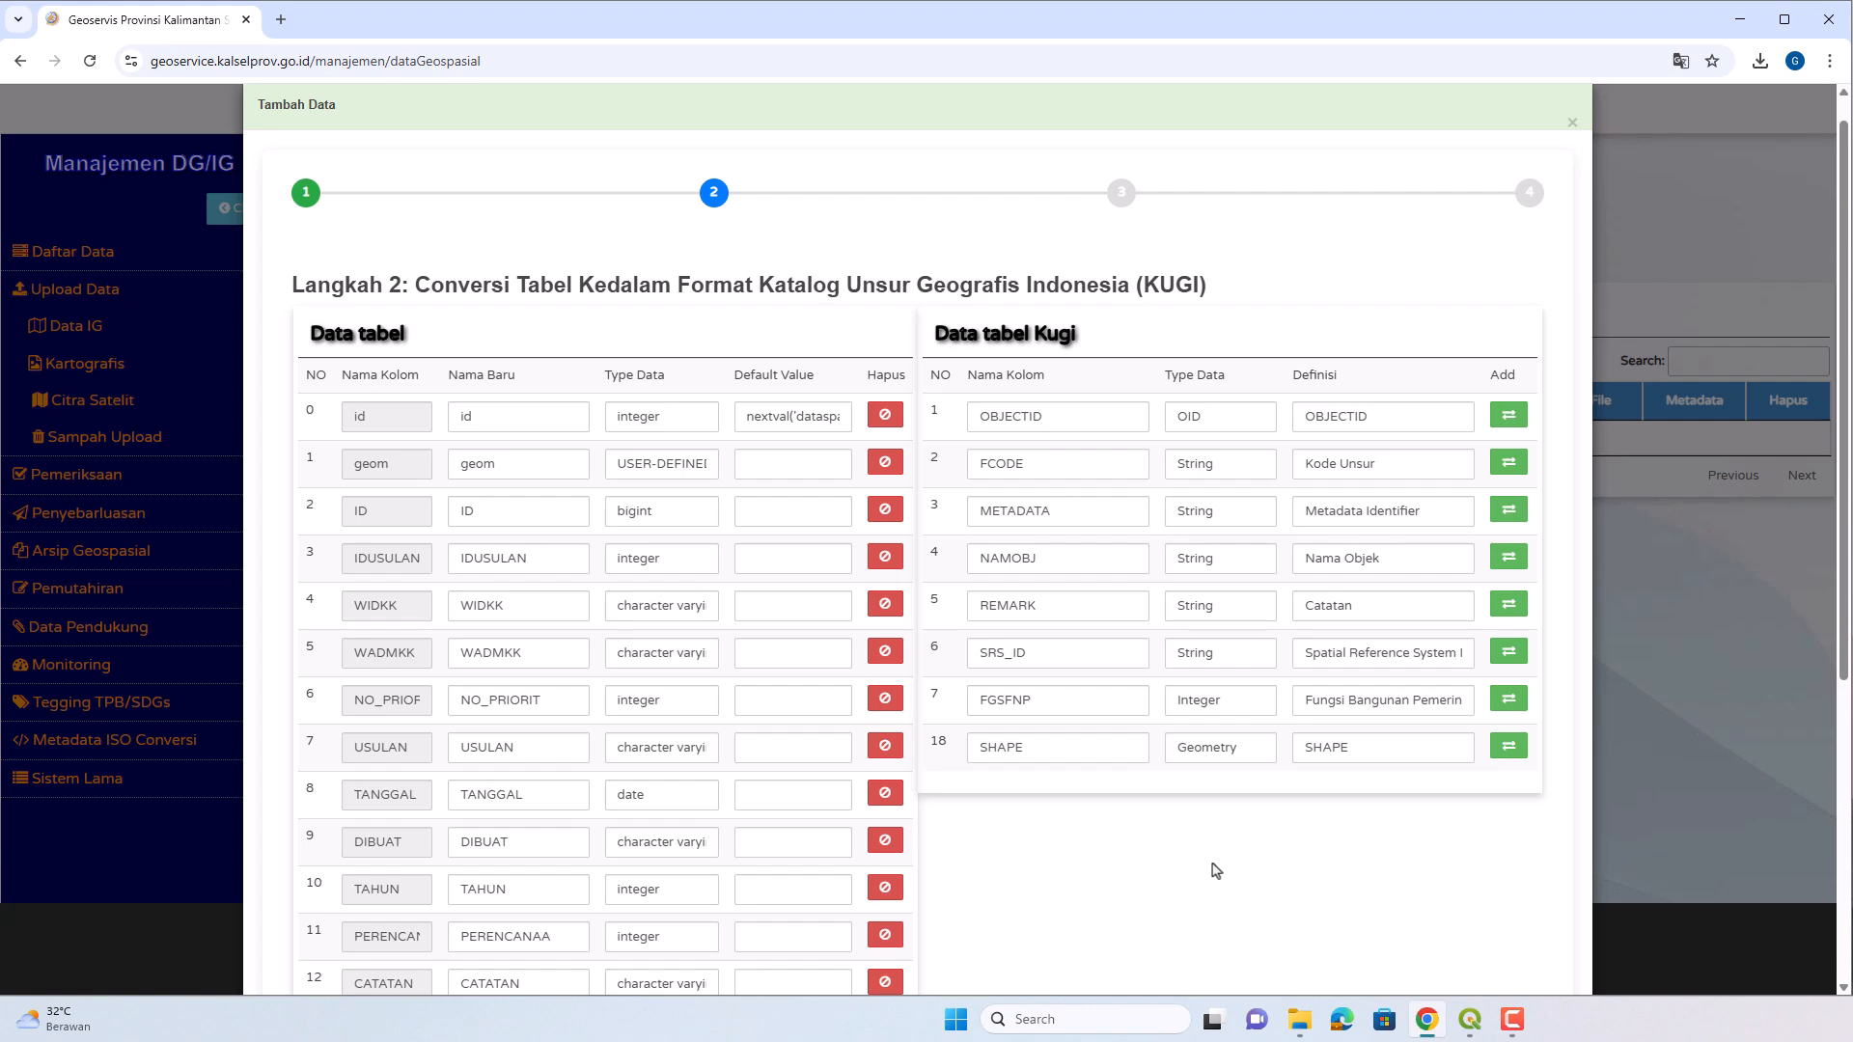
scroll(1216, 868, "down", 5)
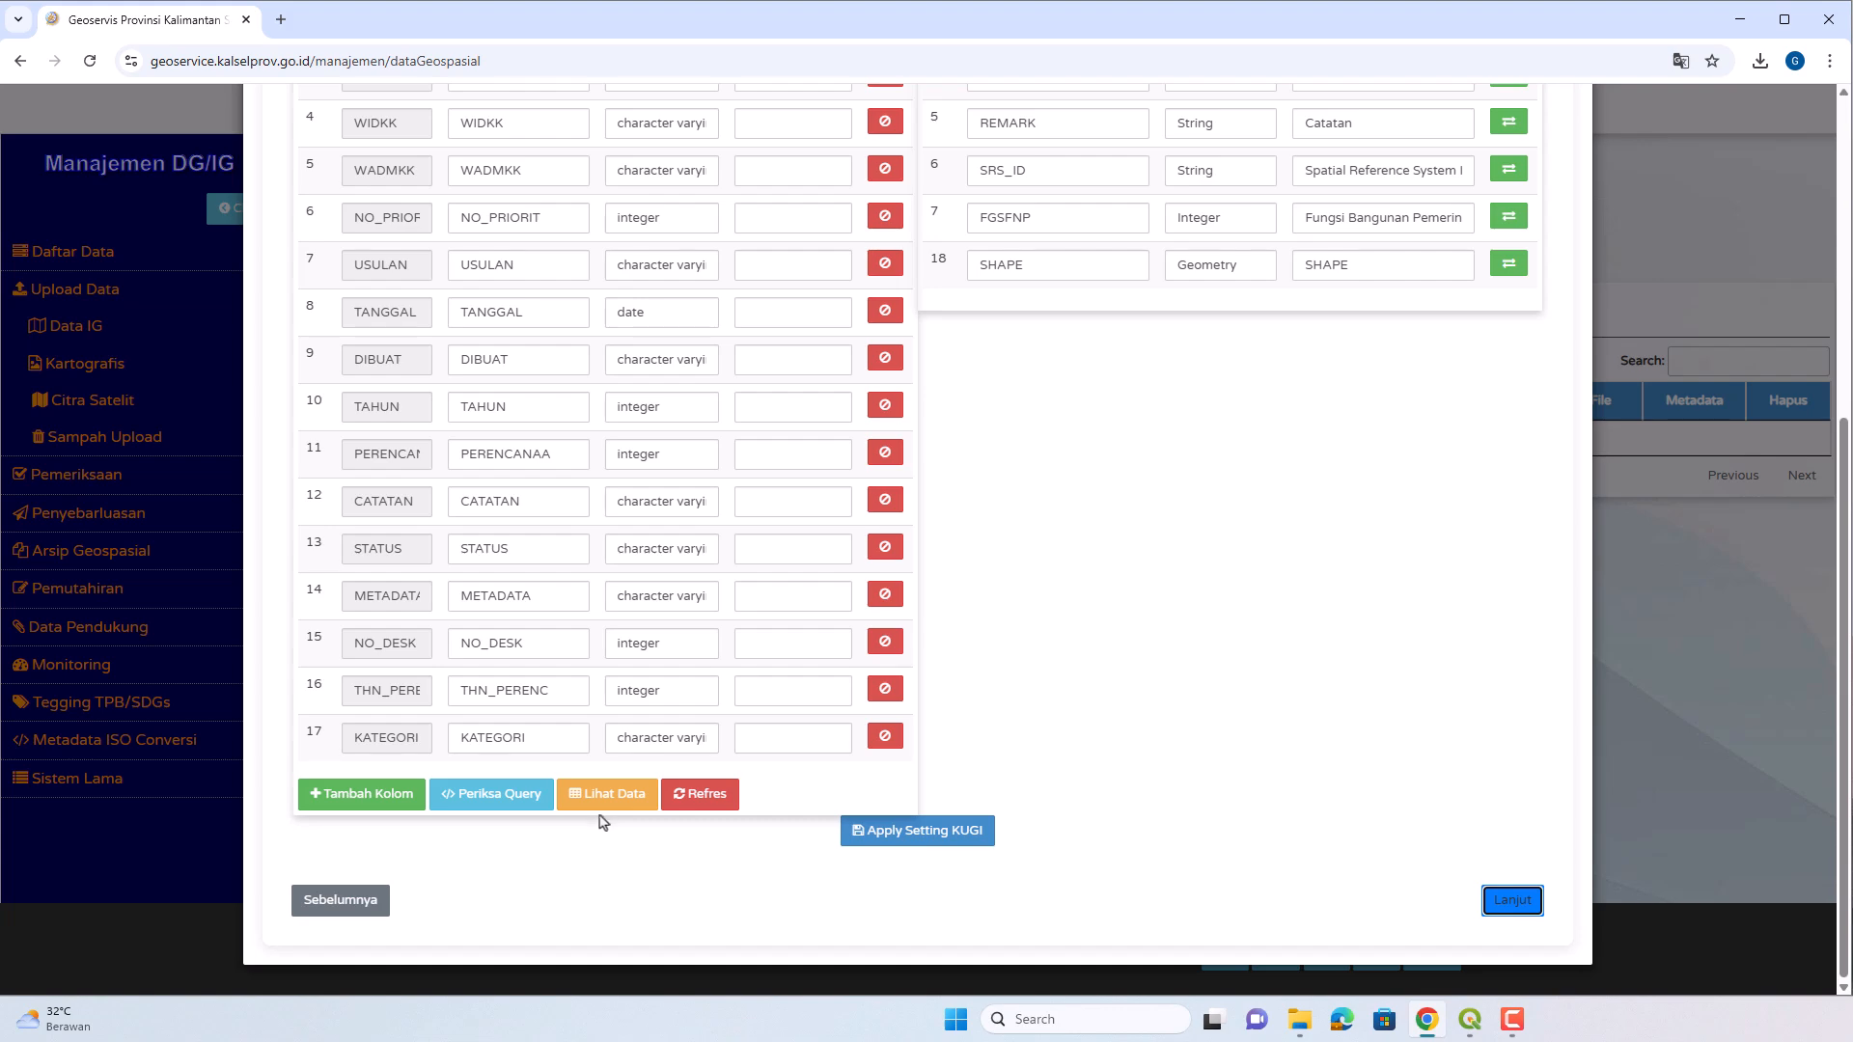
scroll(599, 835, "up", 4)
scroll(601, 820, "down", 4)
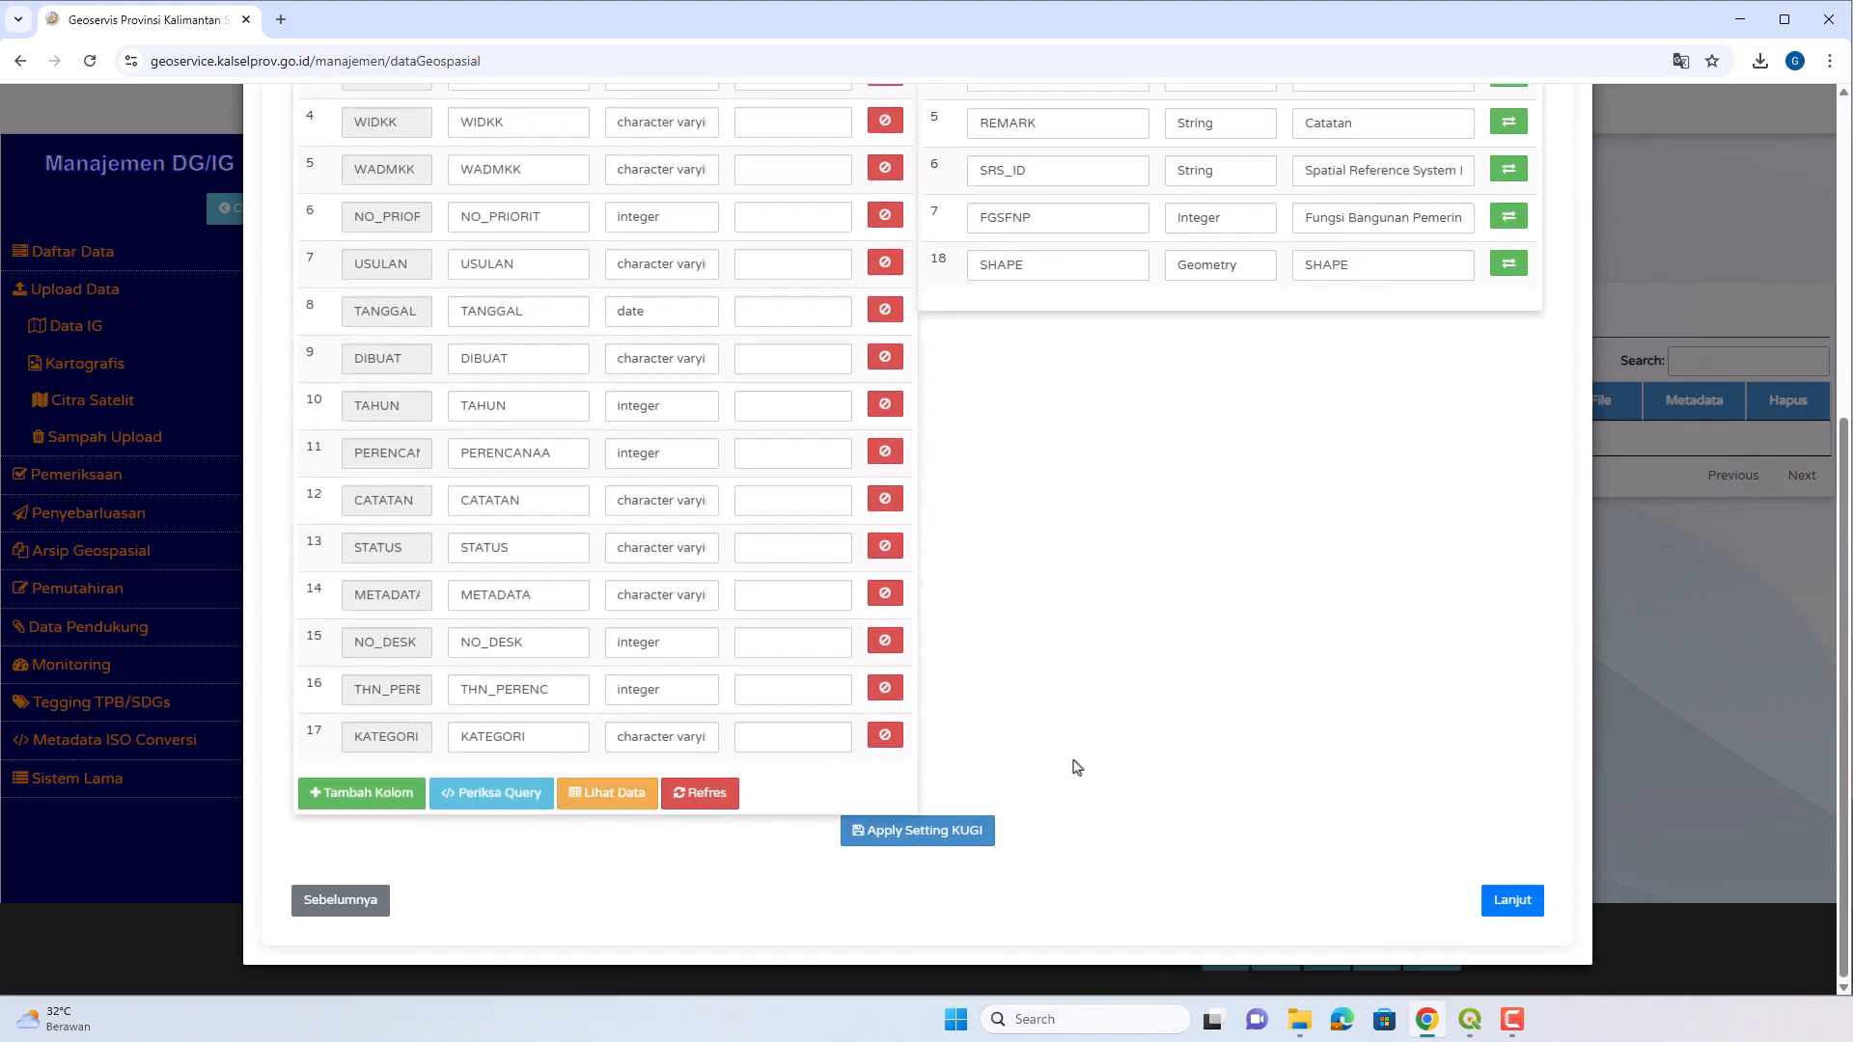
View the uploaded layer's data table, examine its records across all columns, and close it to return to the KUGI conversion form.
left_click(618, 788)
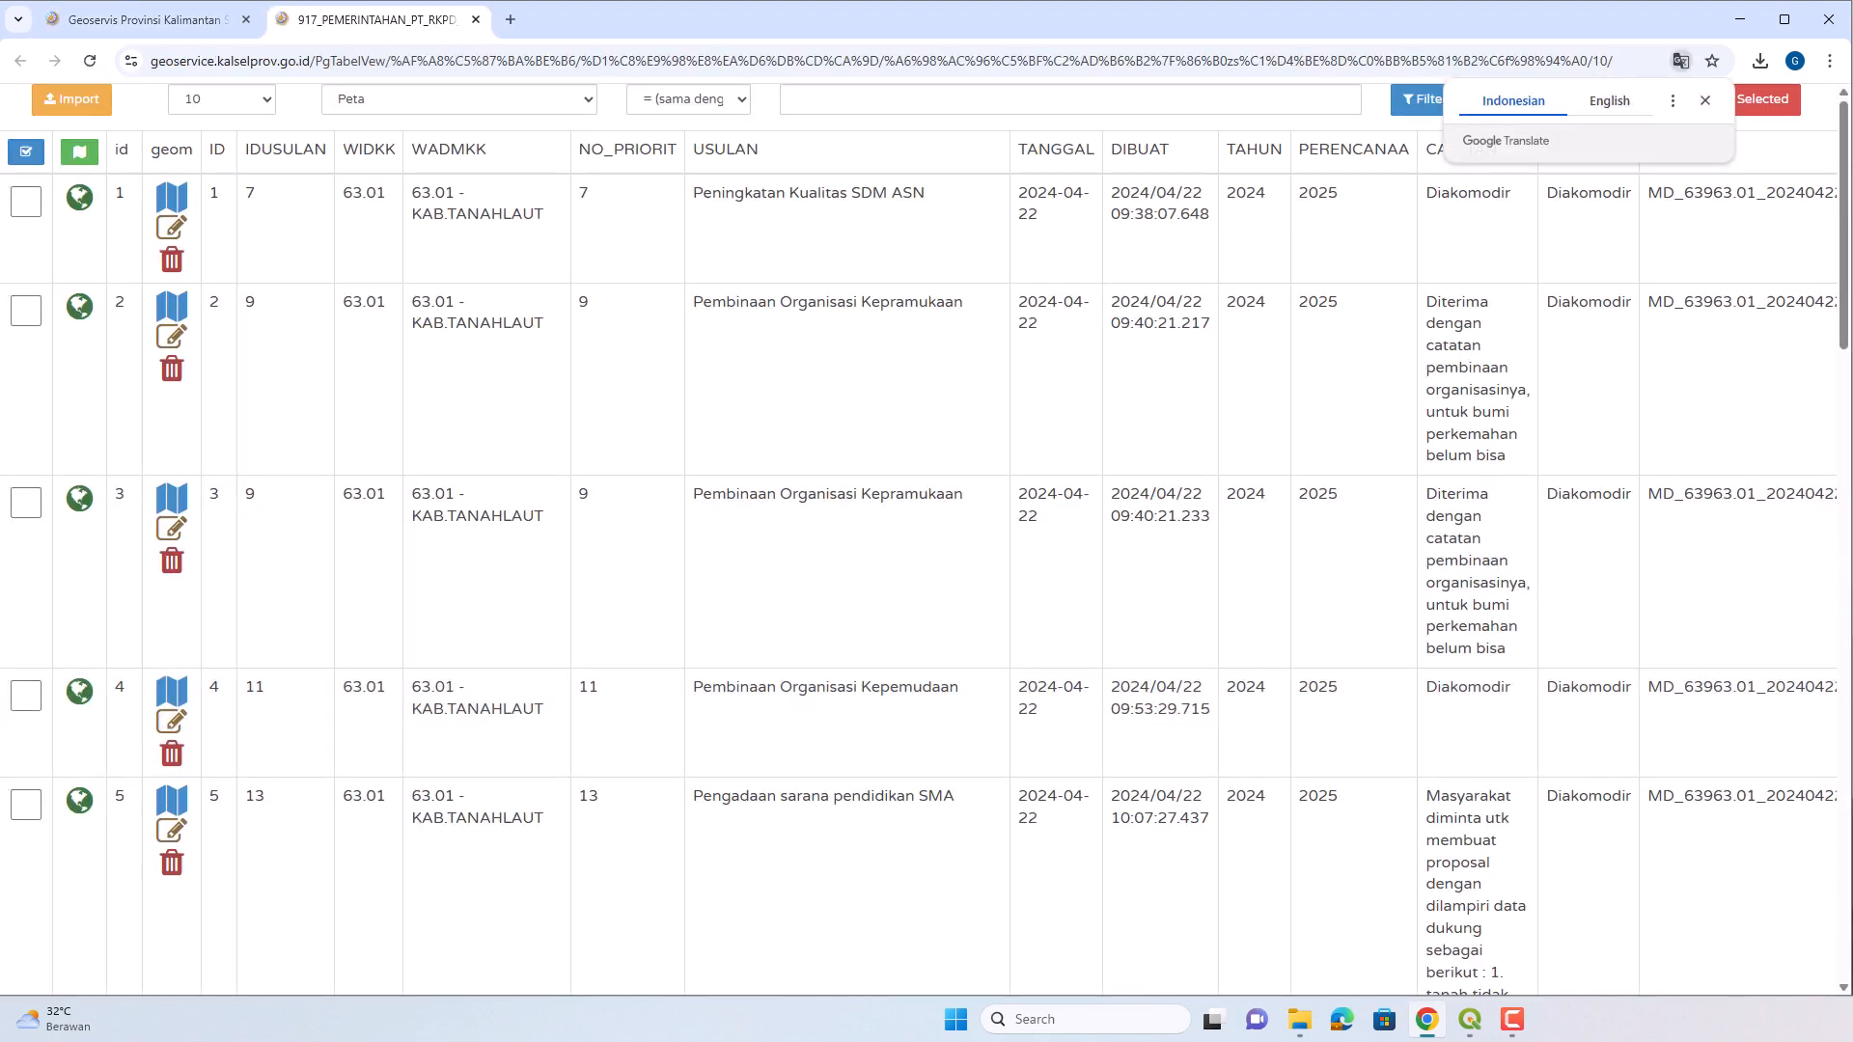
left_click(1705, 100)
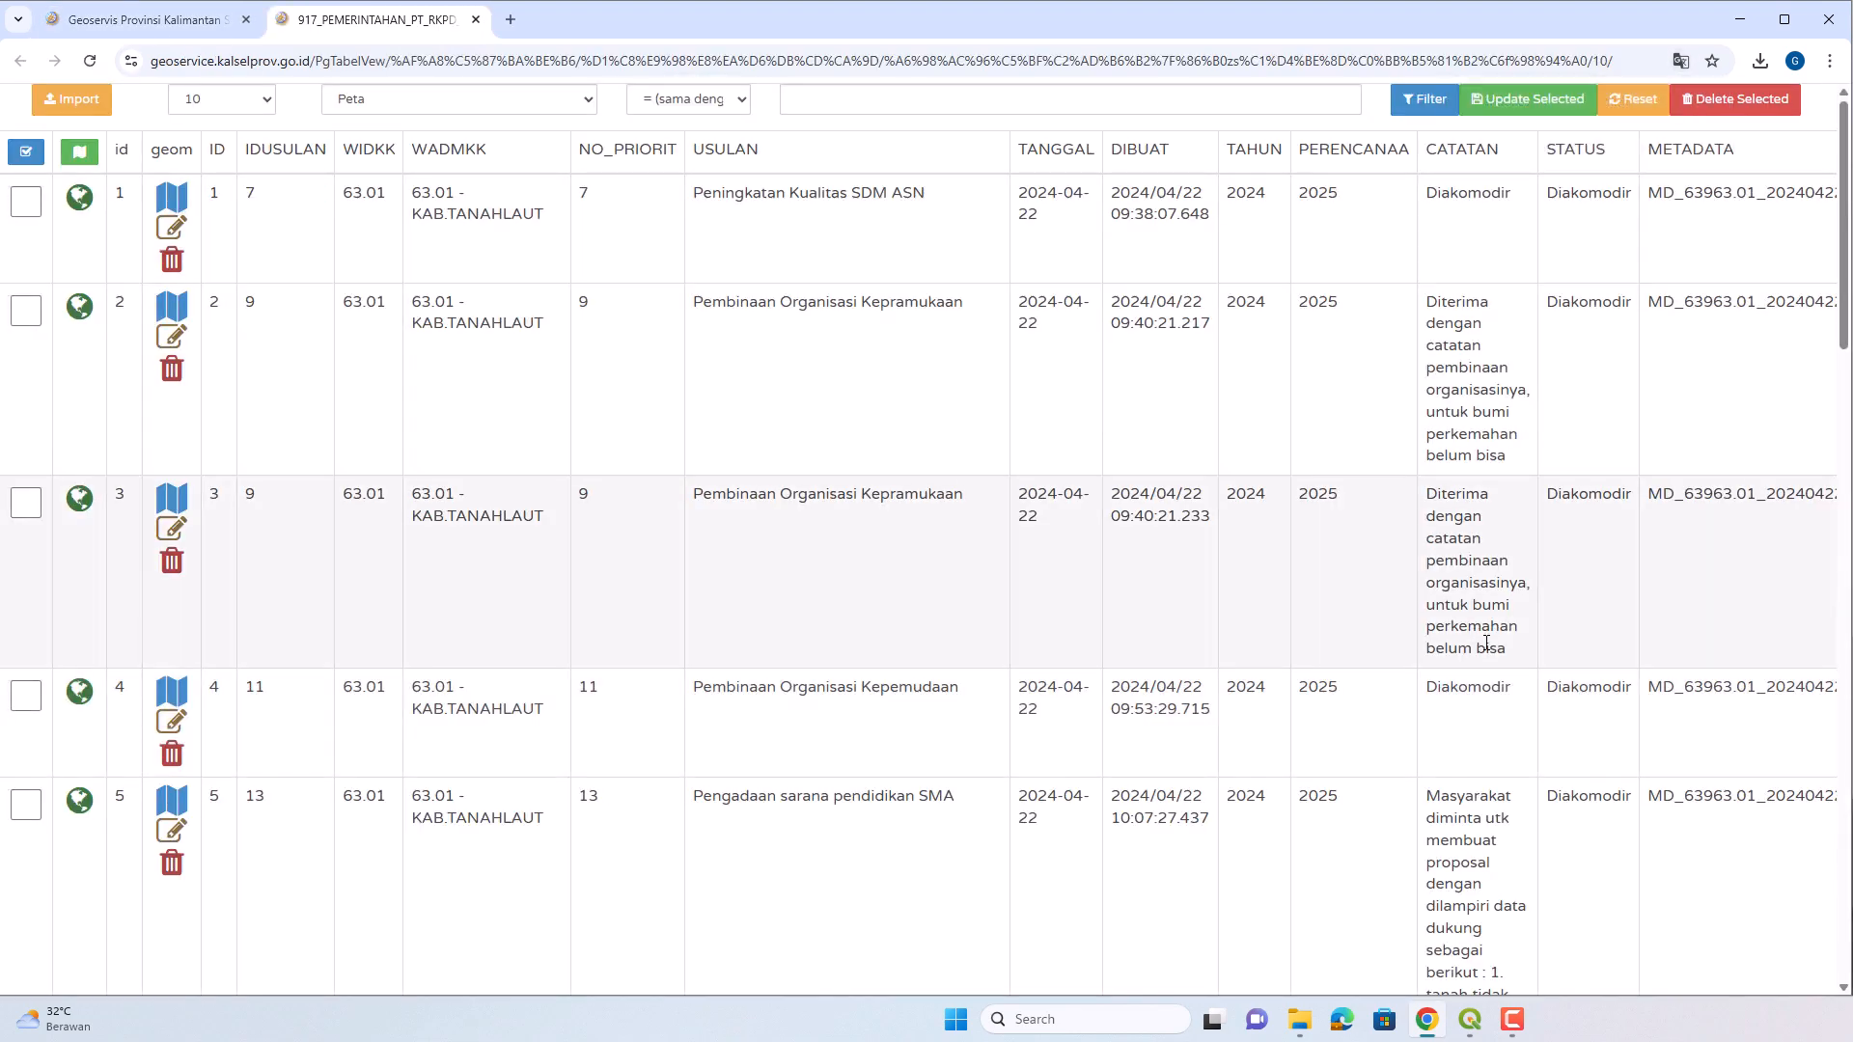
scroll(1486, 644, "down", 20)
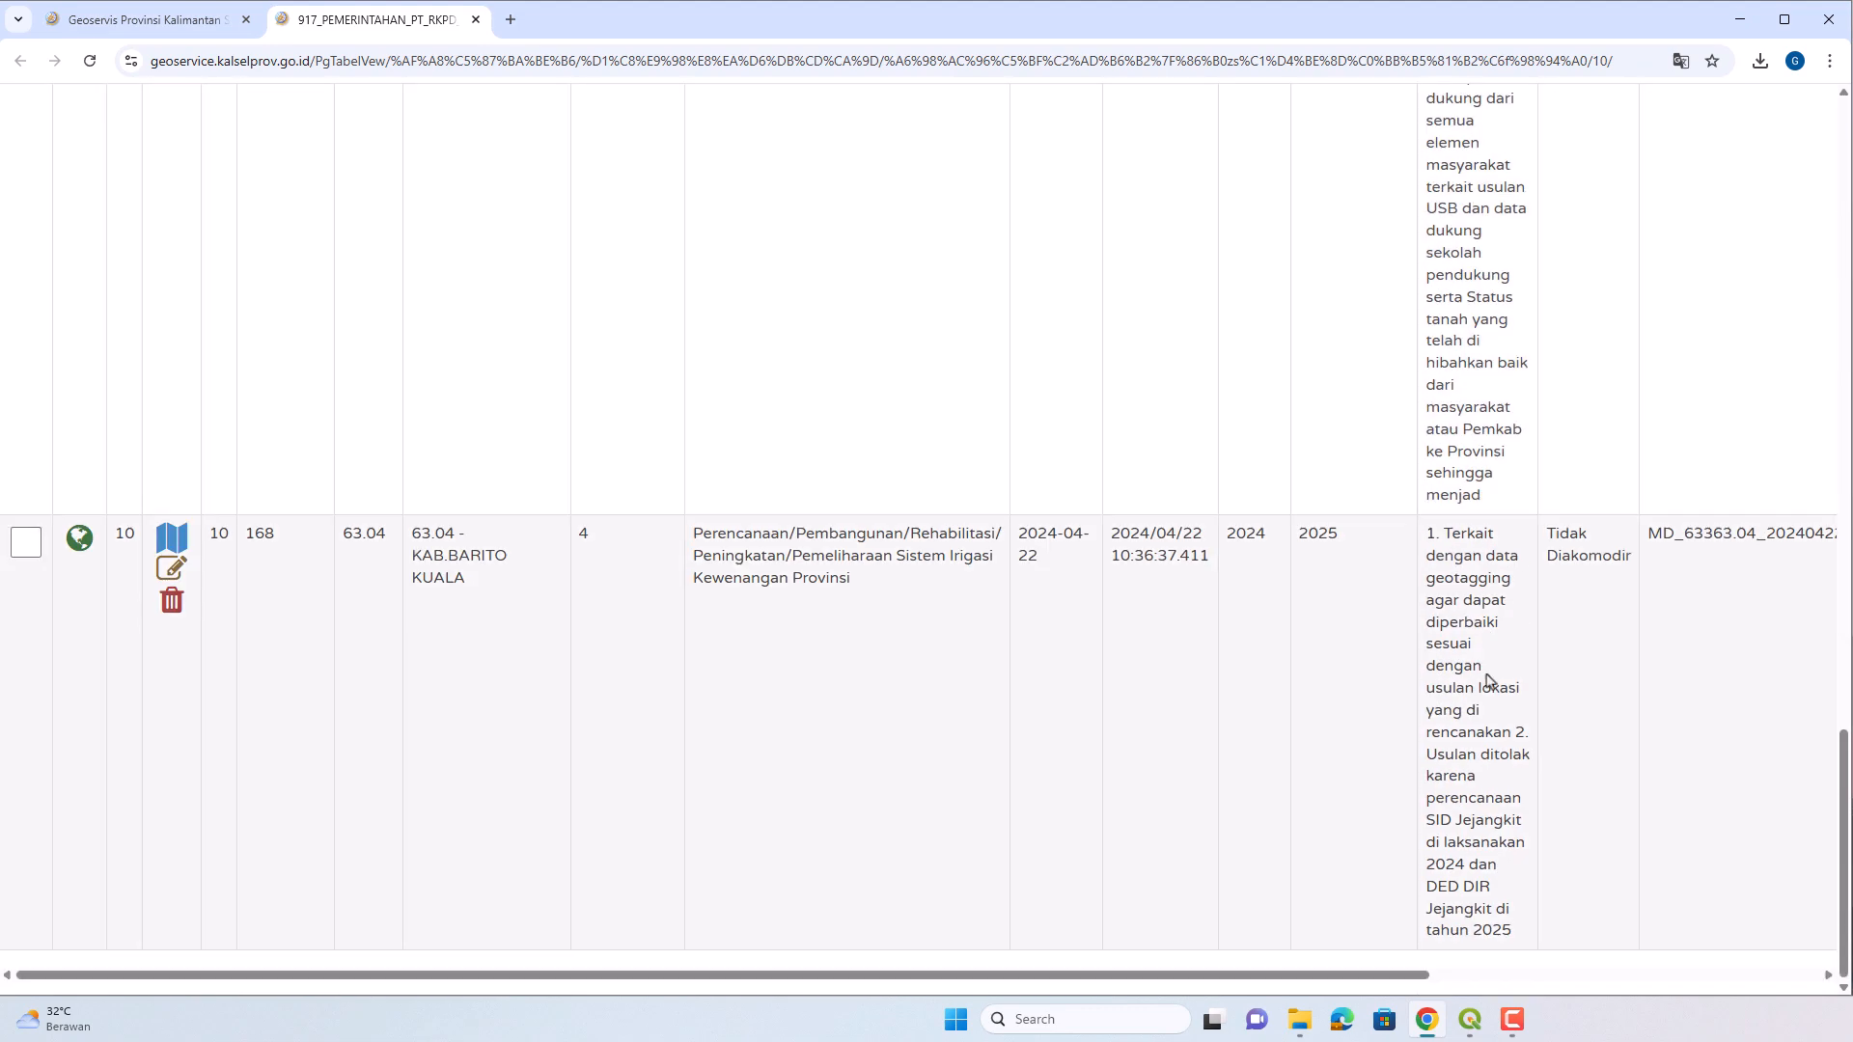
left_click_drag(1425, 974, 1800, 859)
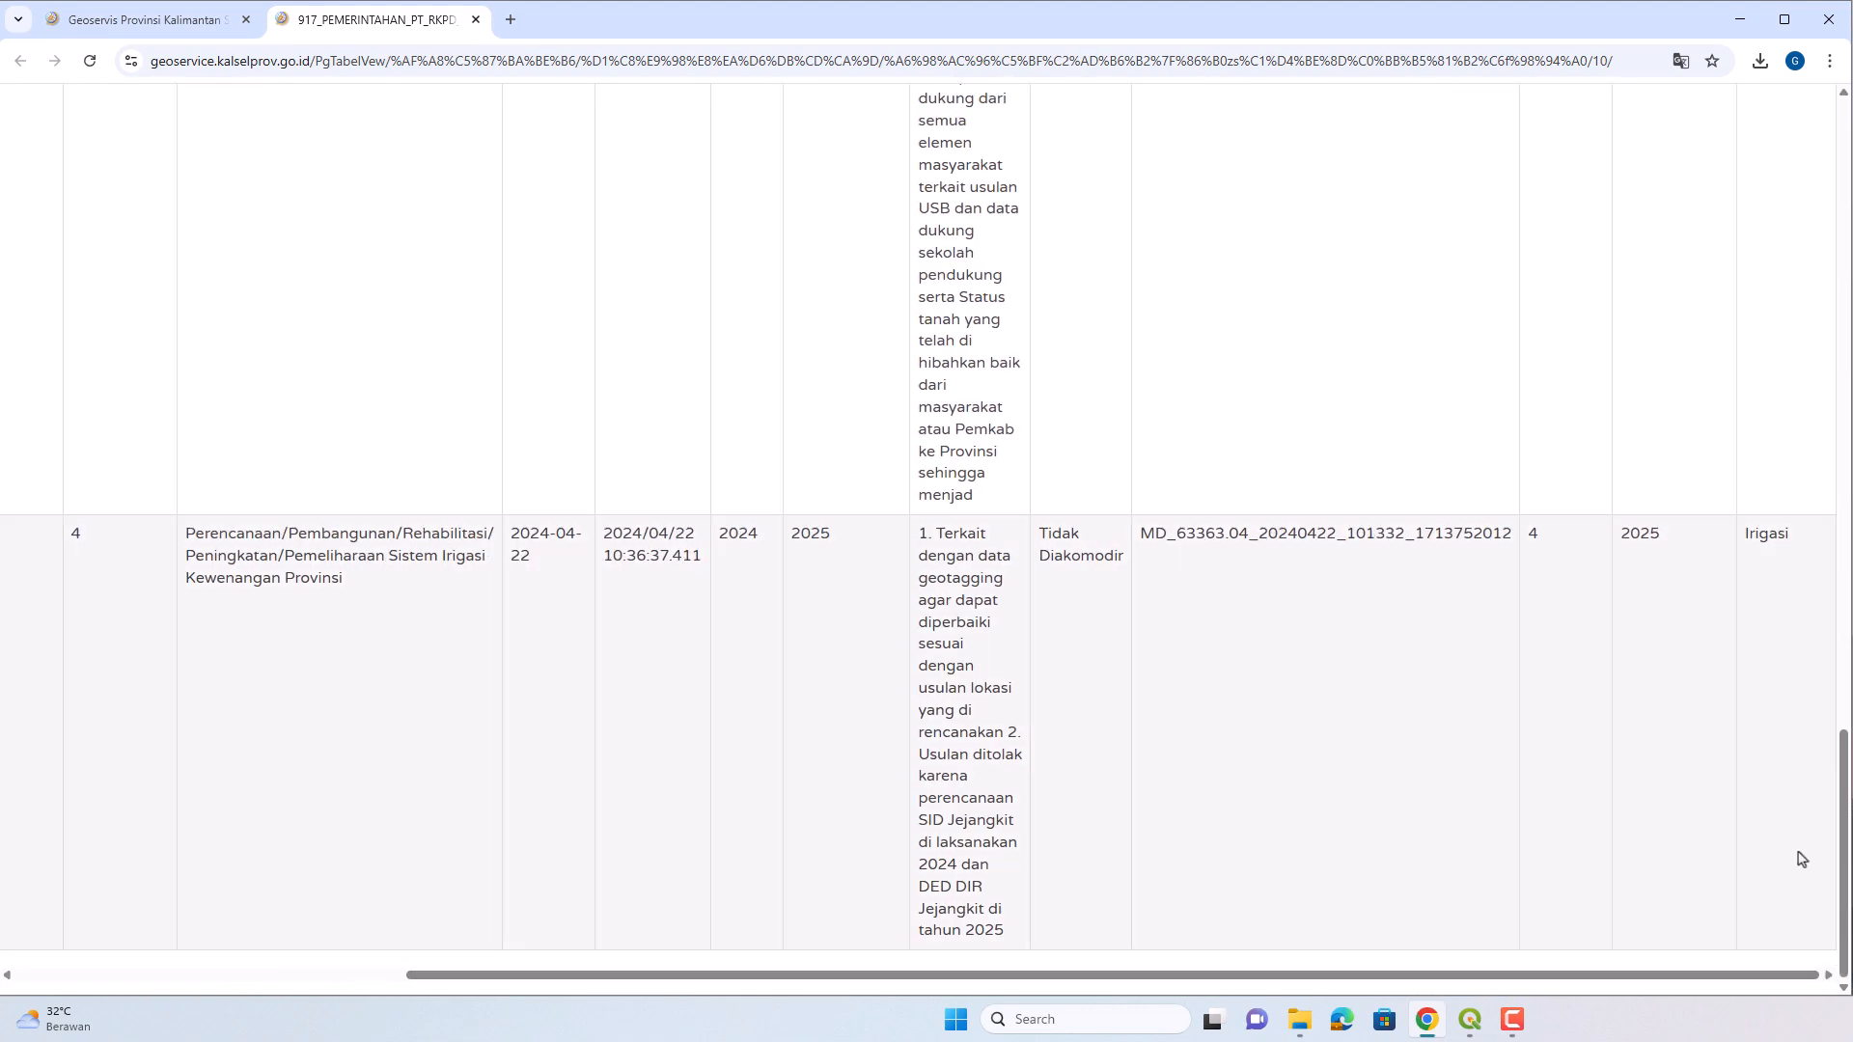
scroll(1654, 709, "up", 20)
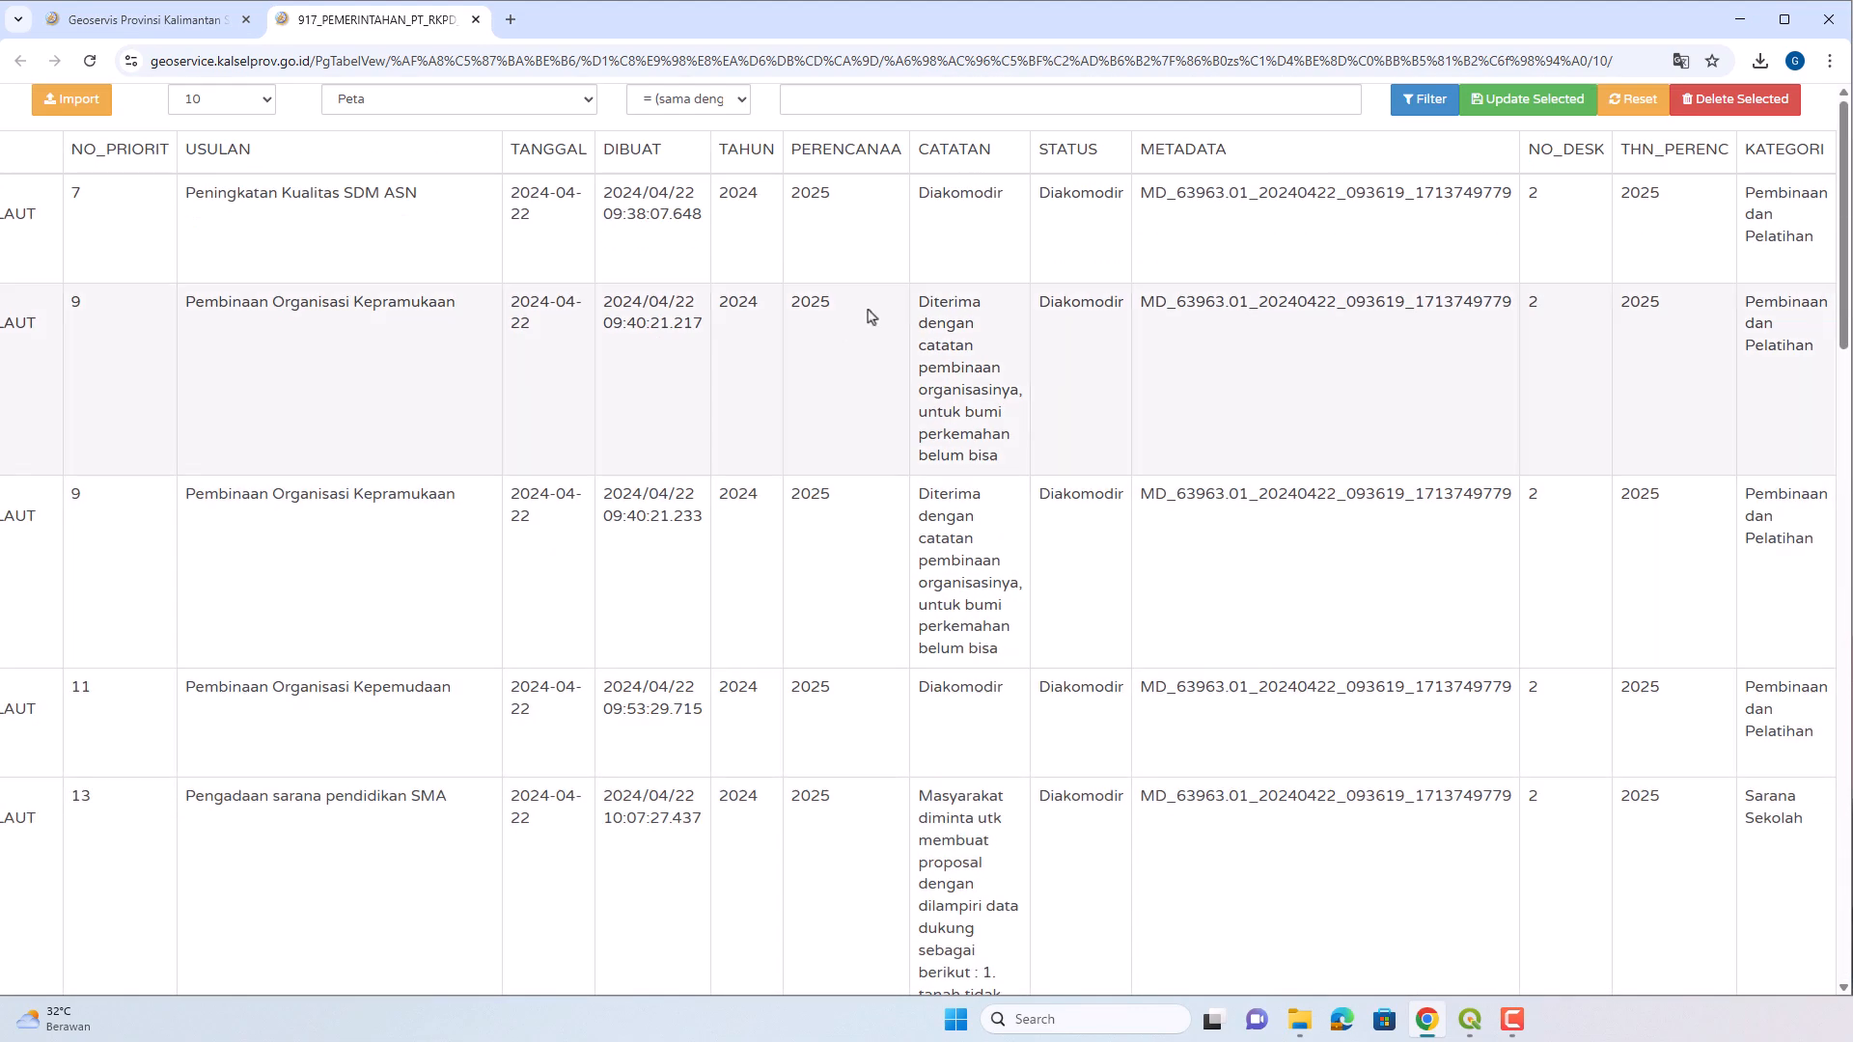
scroll(1390, 863, "down", 9)
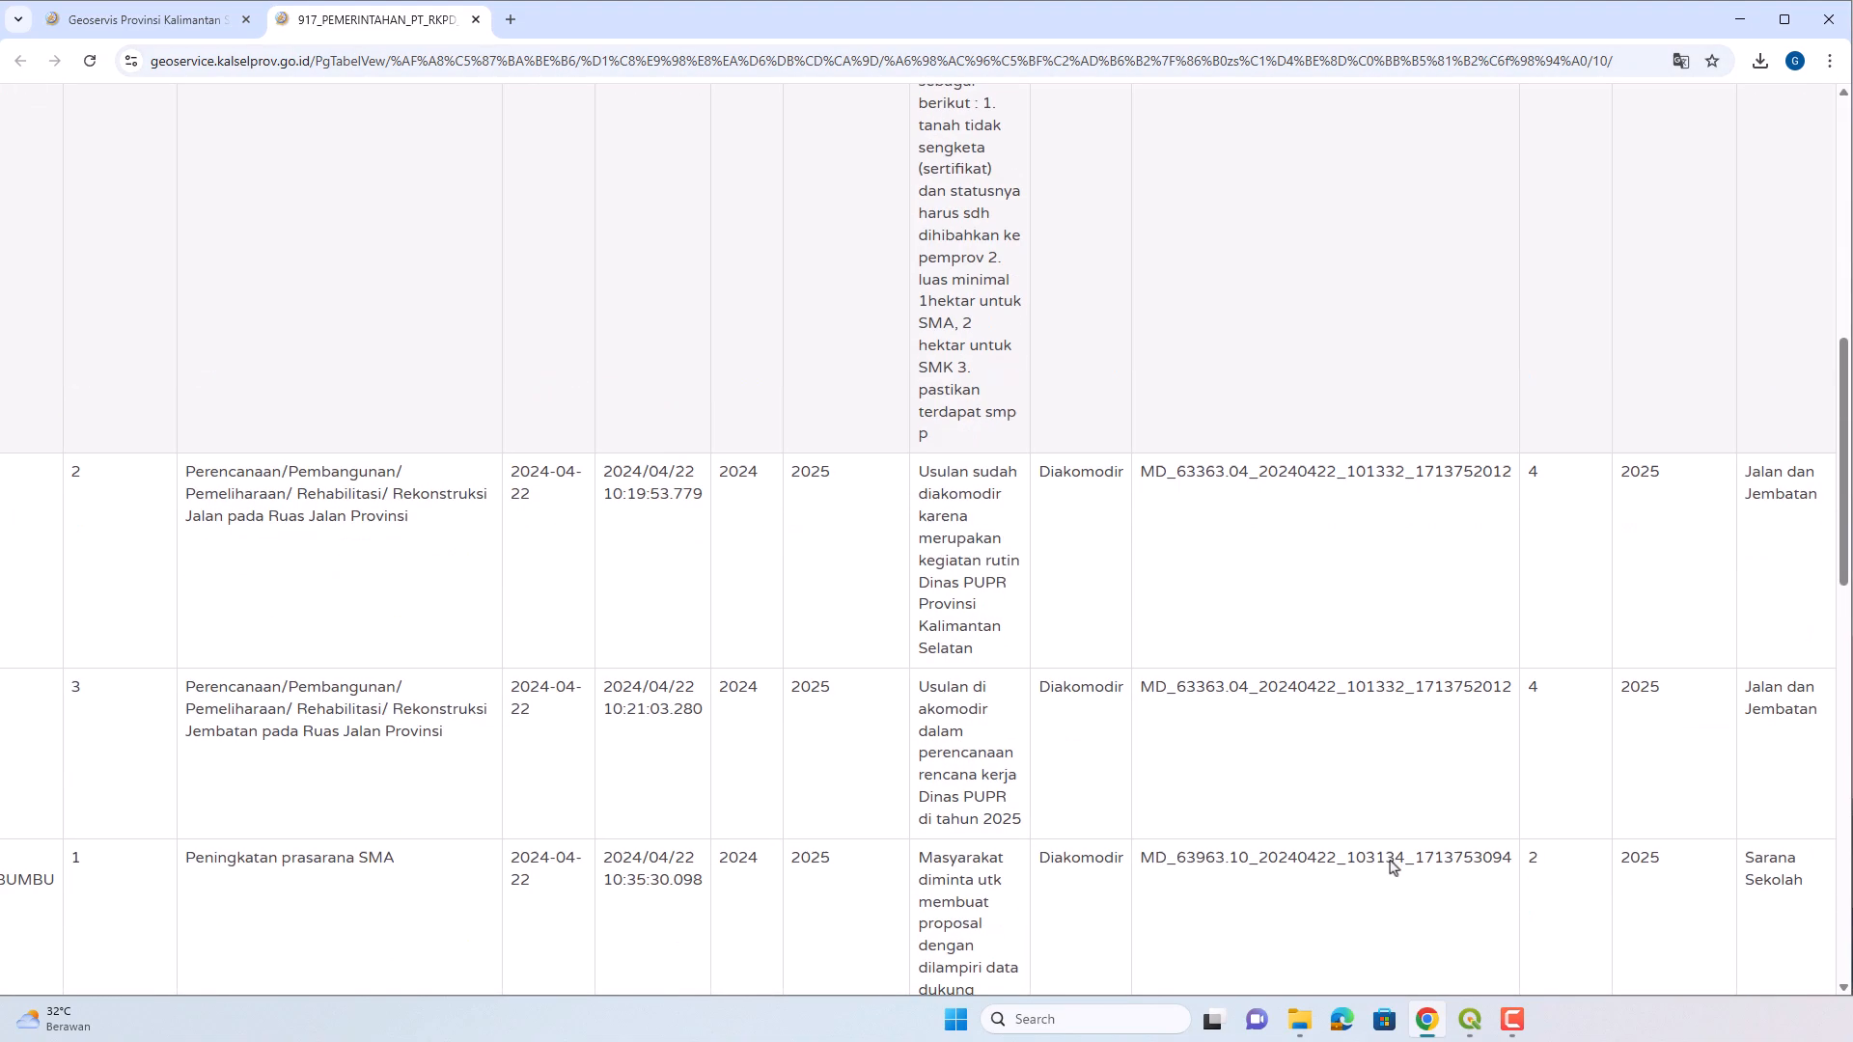
scroll(1389, 863, "down", 10)
left_click_drag(1433, 972, 724, 646)
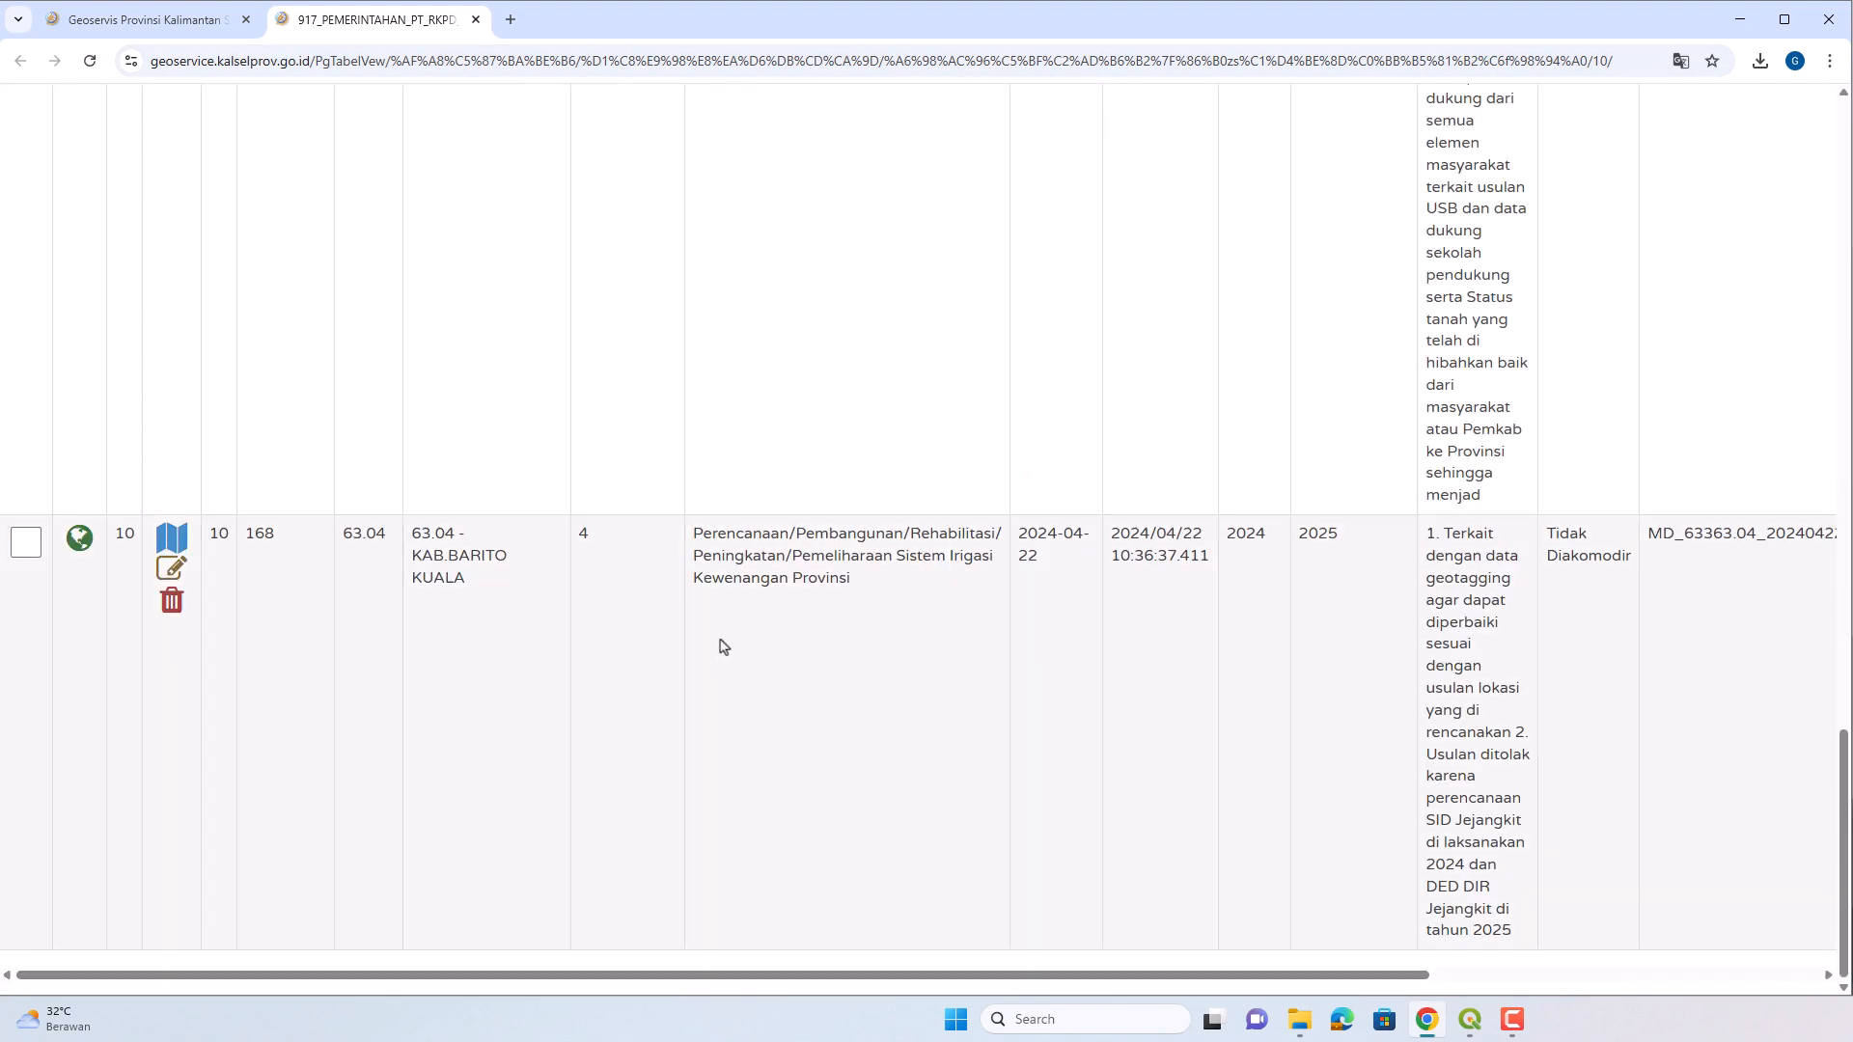
scroll(723, 646, "up", 20)
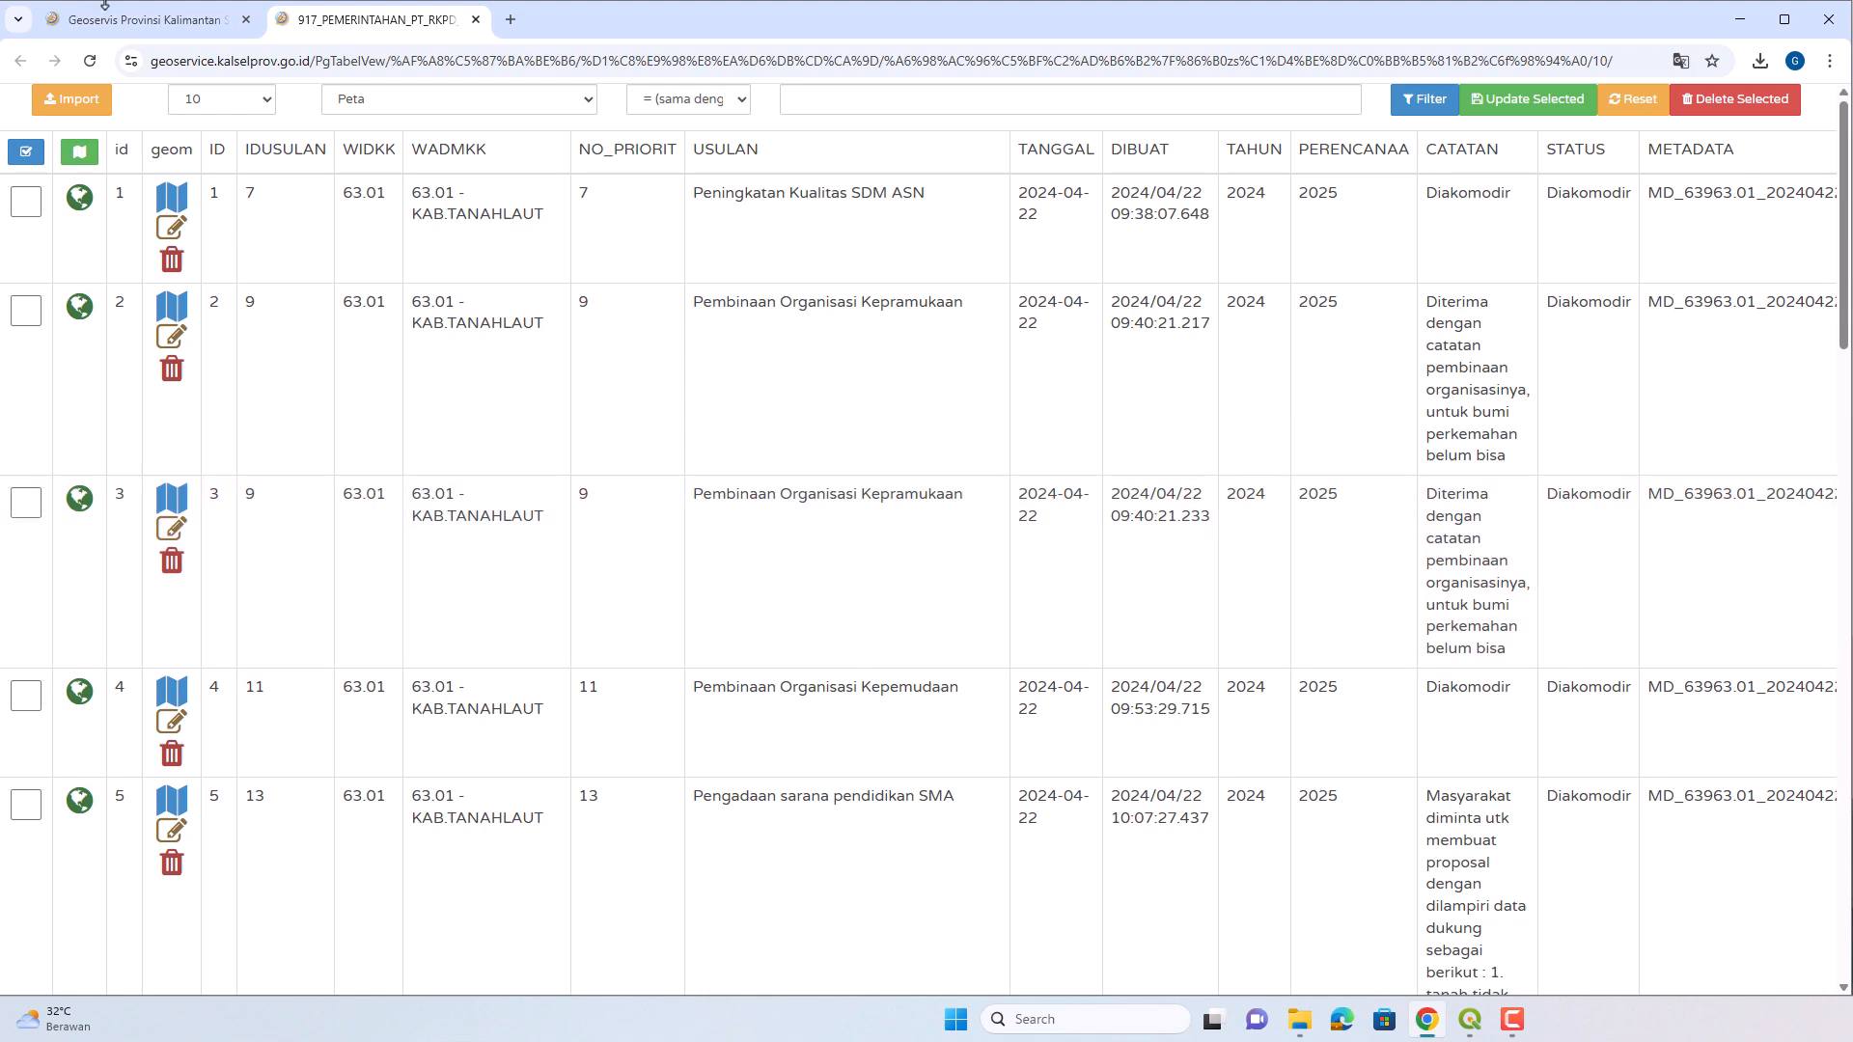
left_click(104, 7)
left_click(475, 20)
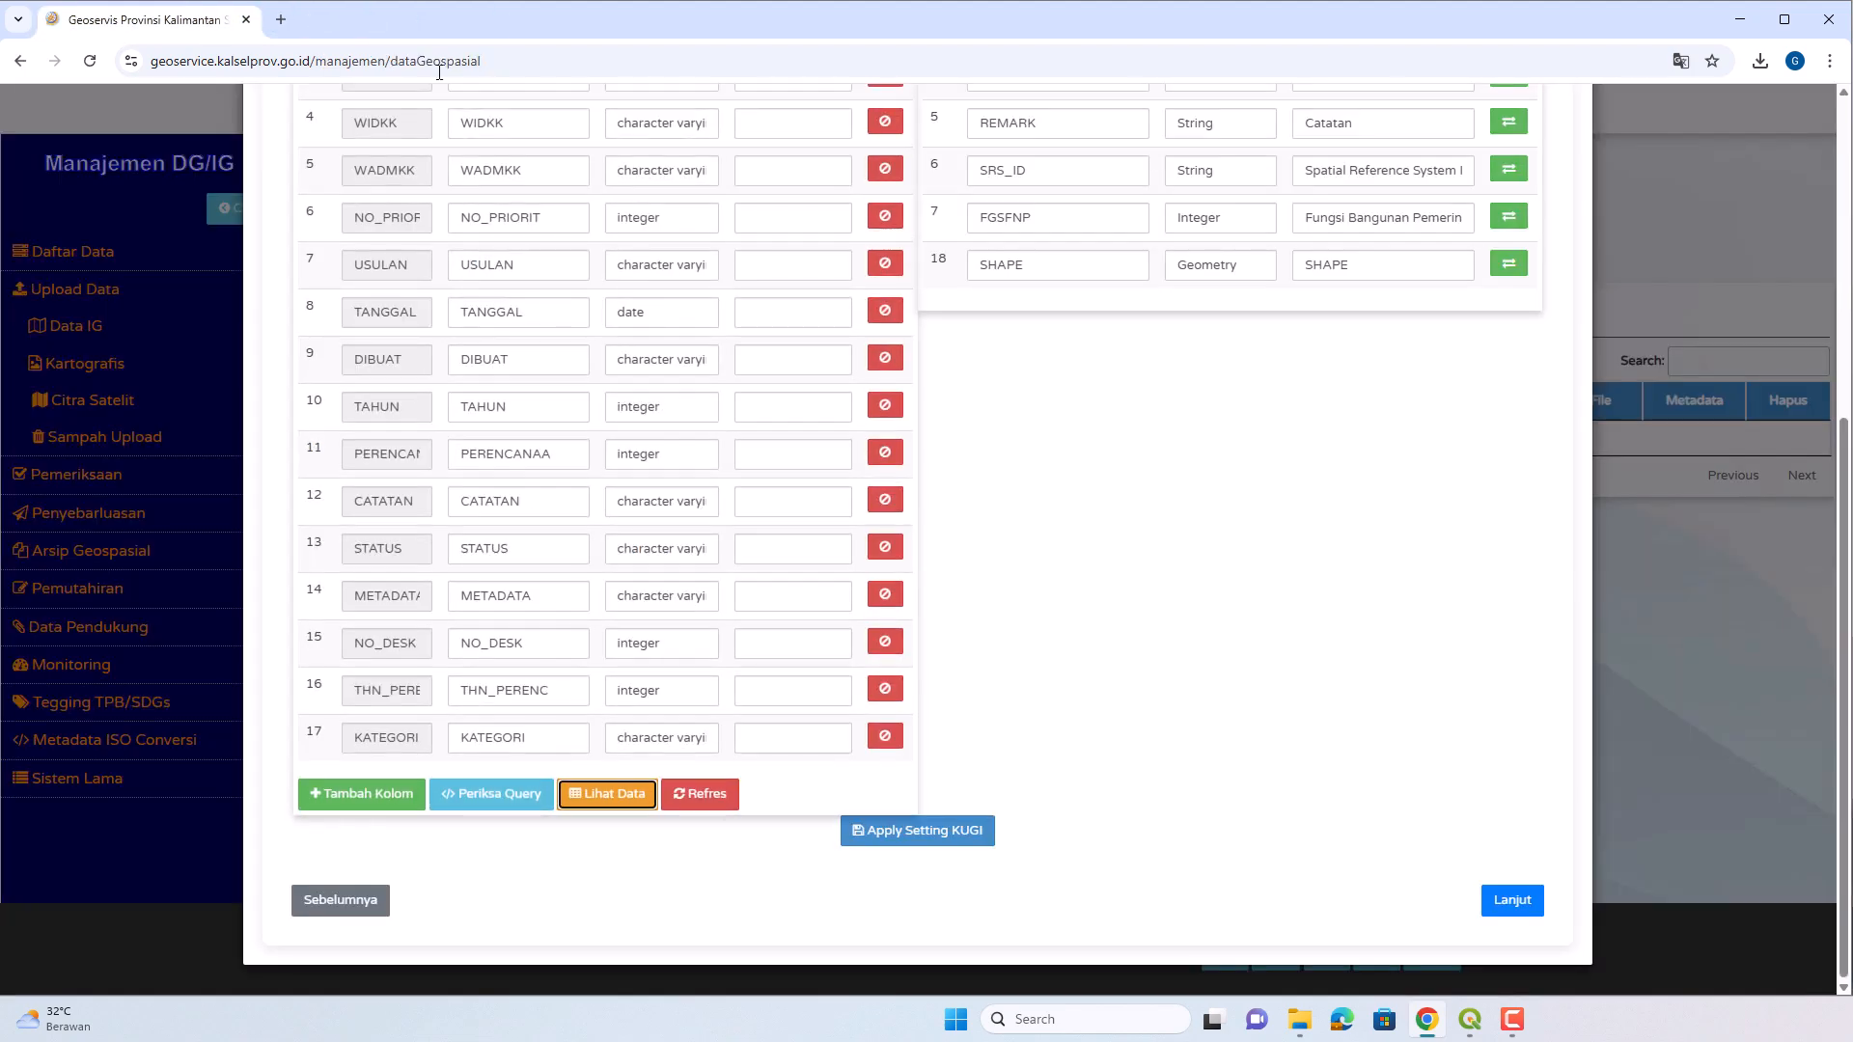
scroll(1061, 537, "up", 4)
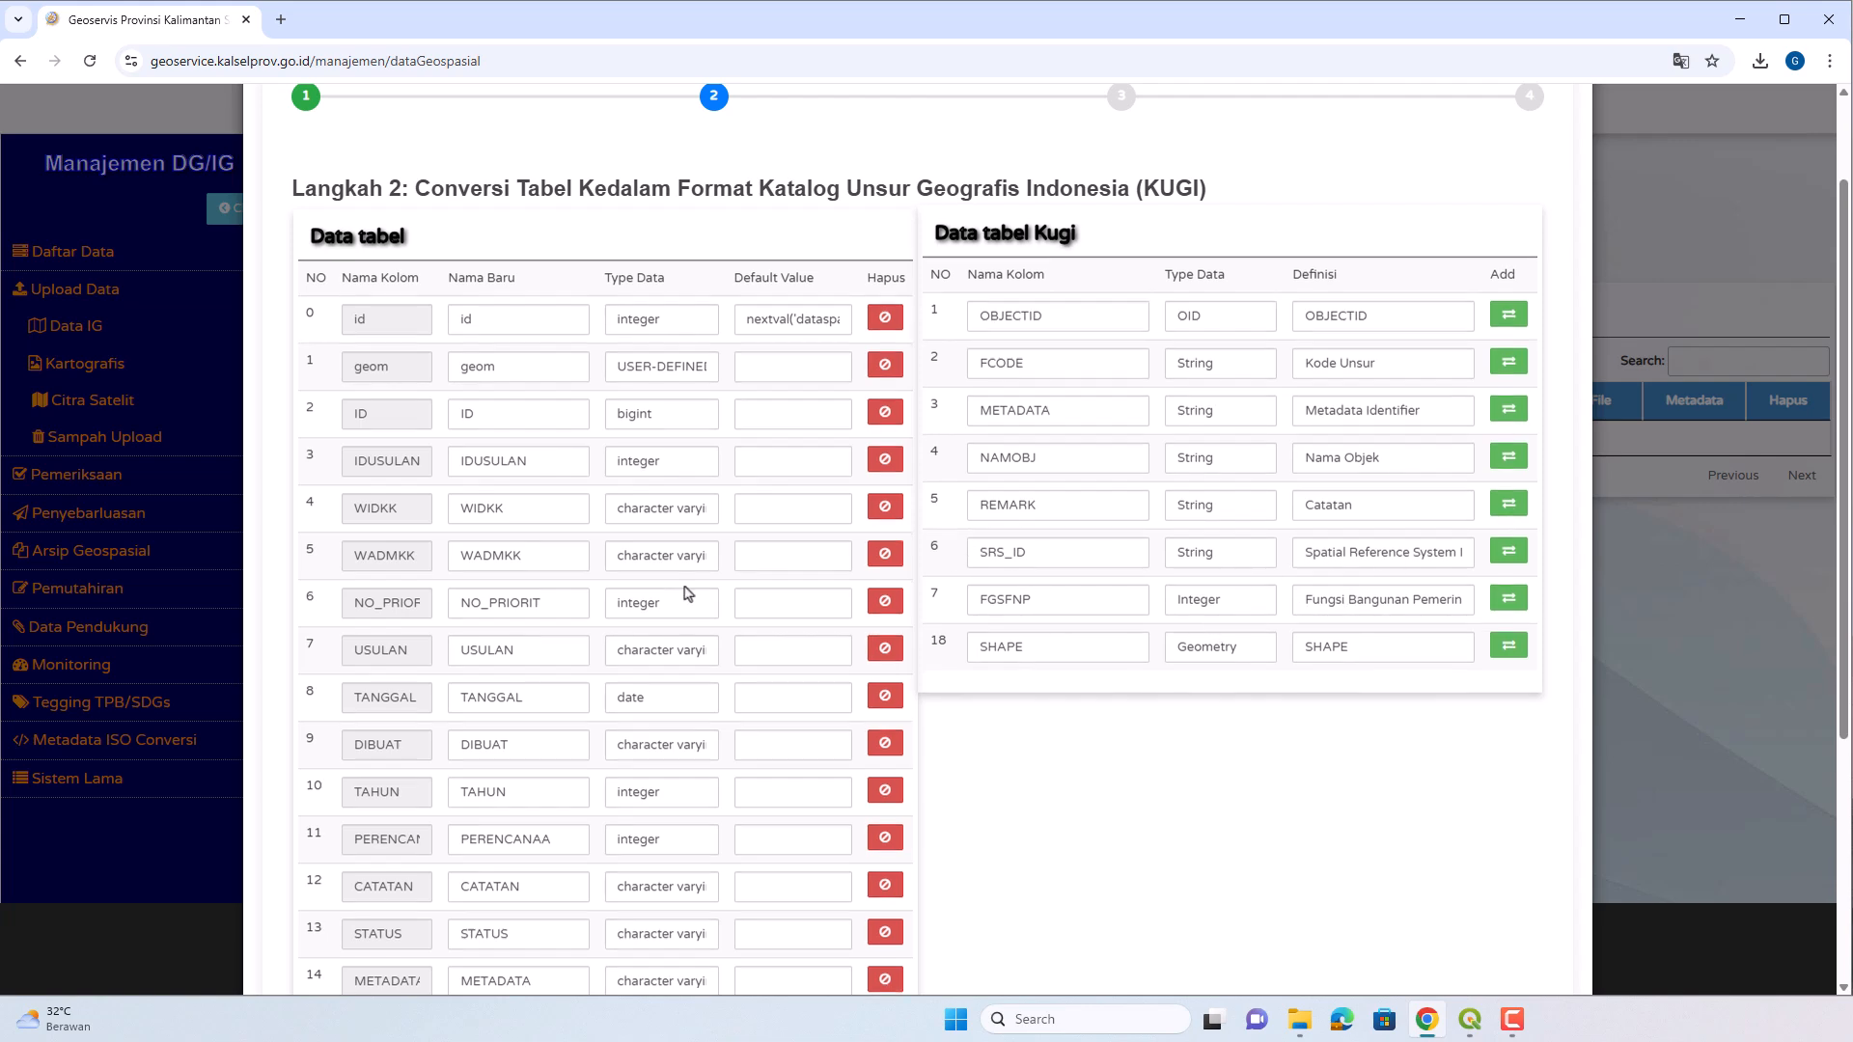
Add the KUGI SRS_ID column to the uploaded data table, apply the KUGI setting, and refresh the column list.
scroll(994, 579, "down", 5)
scroll(1023, 666, "up", 6)
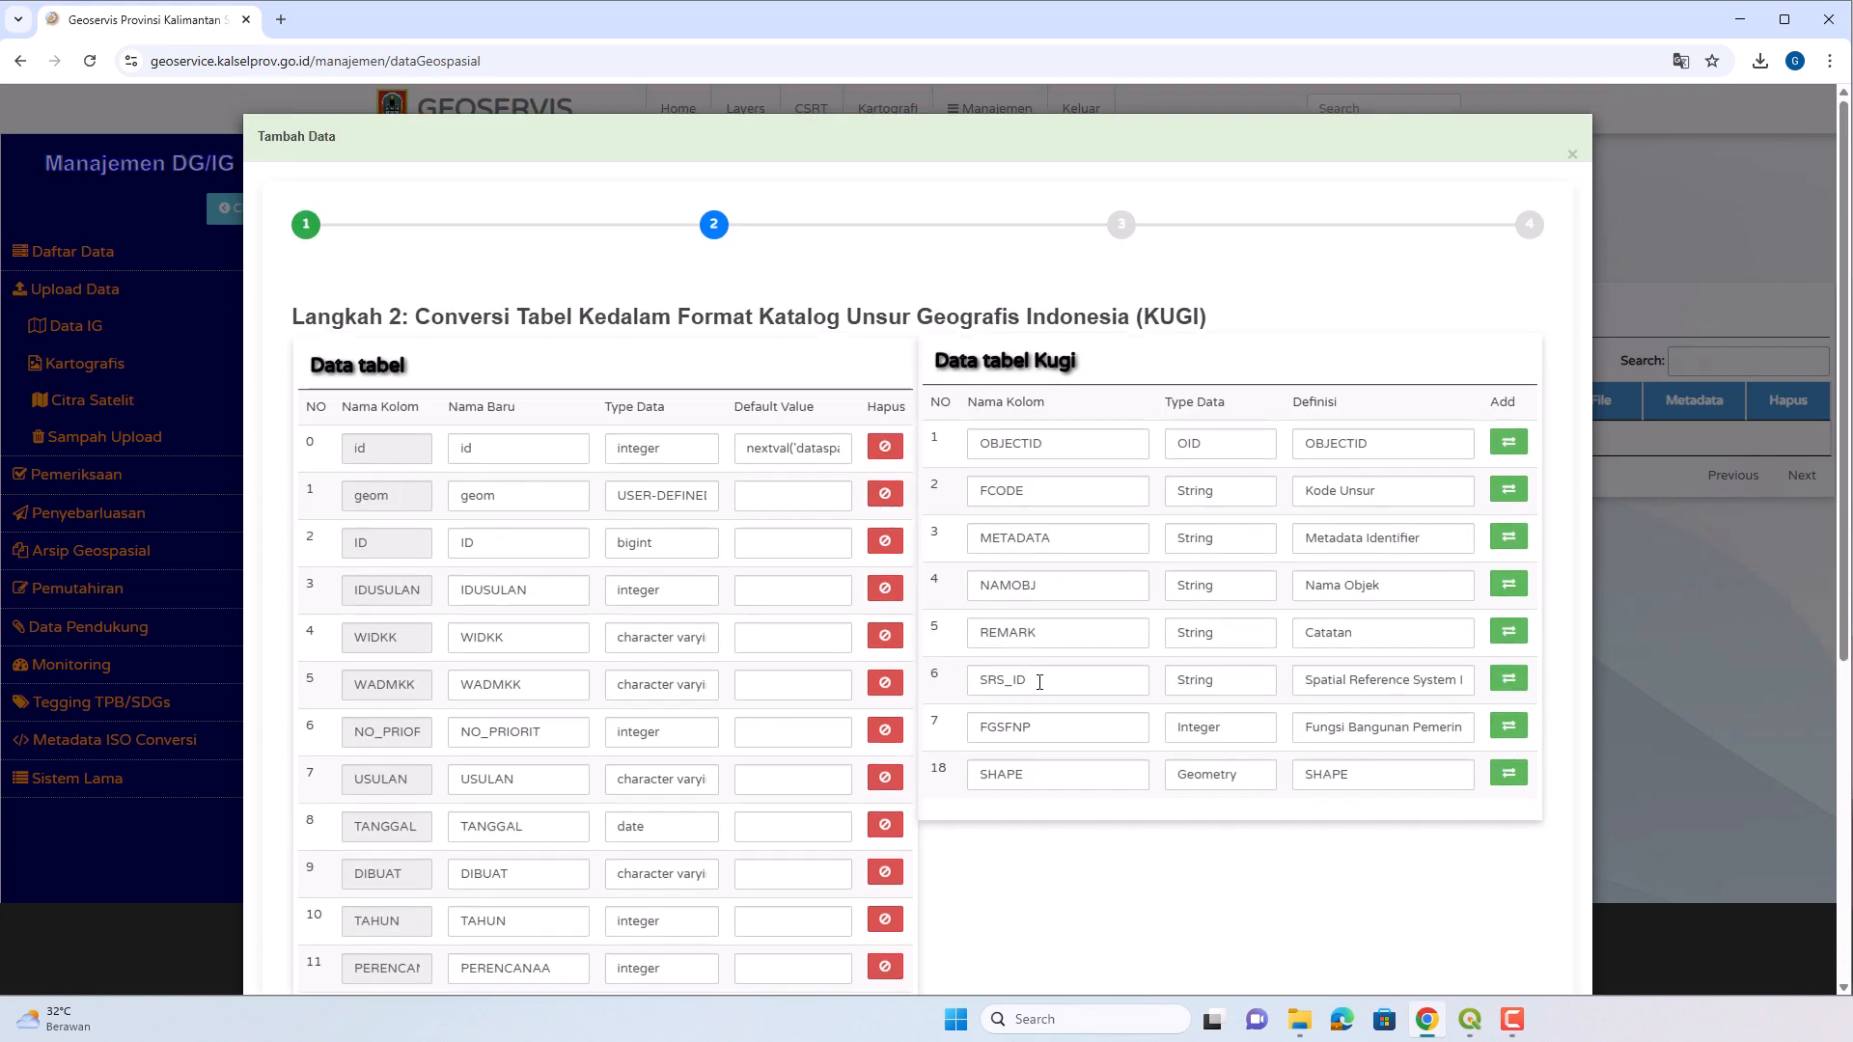
left_click(1509, 678)
scroll(588, 711, "down", 6)
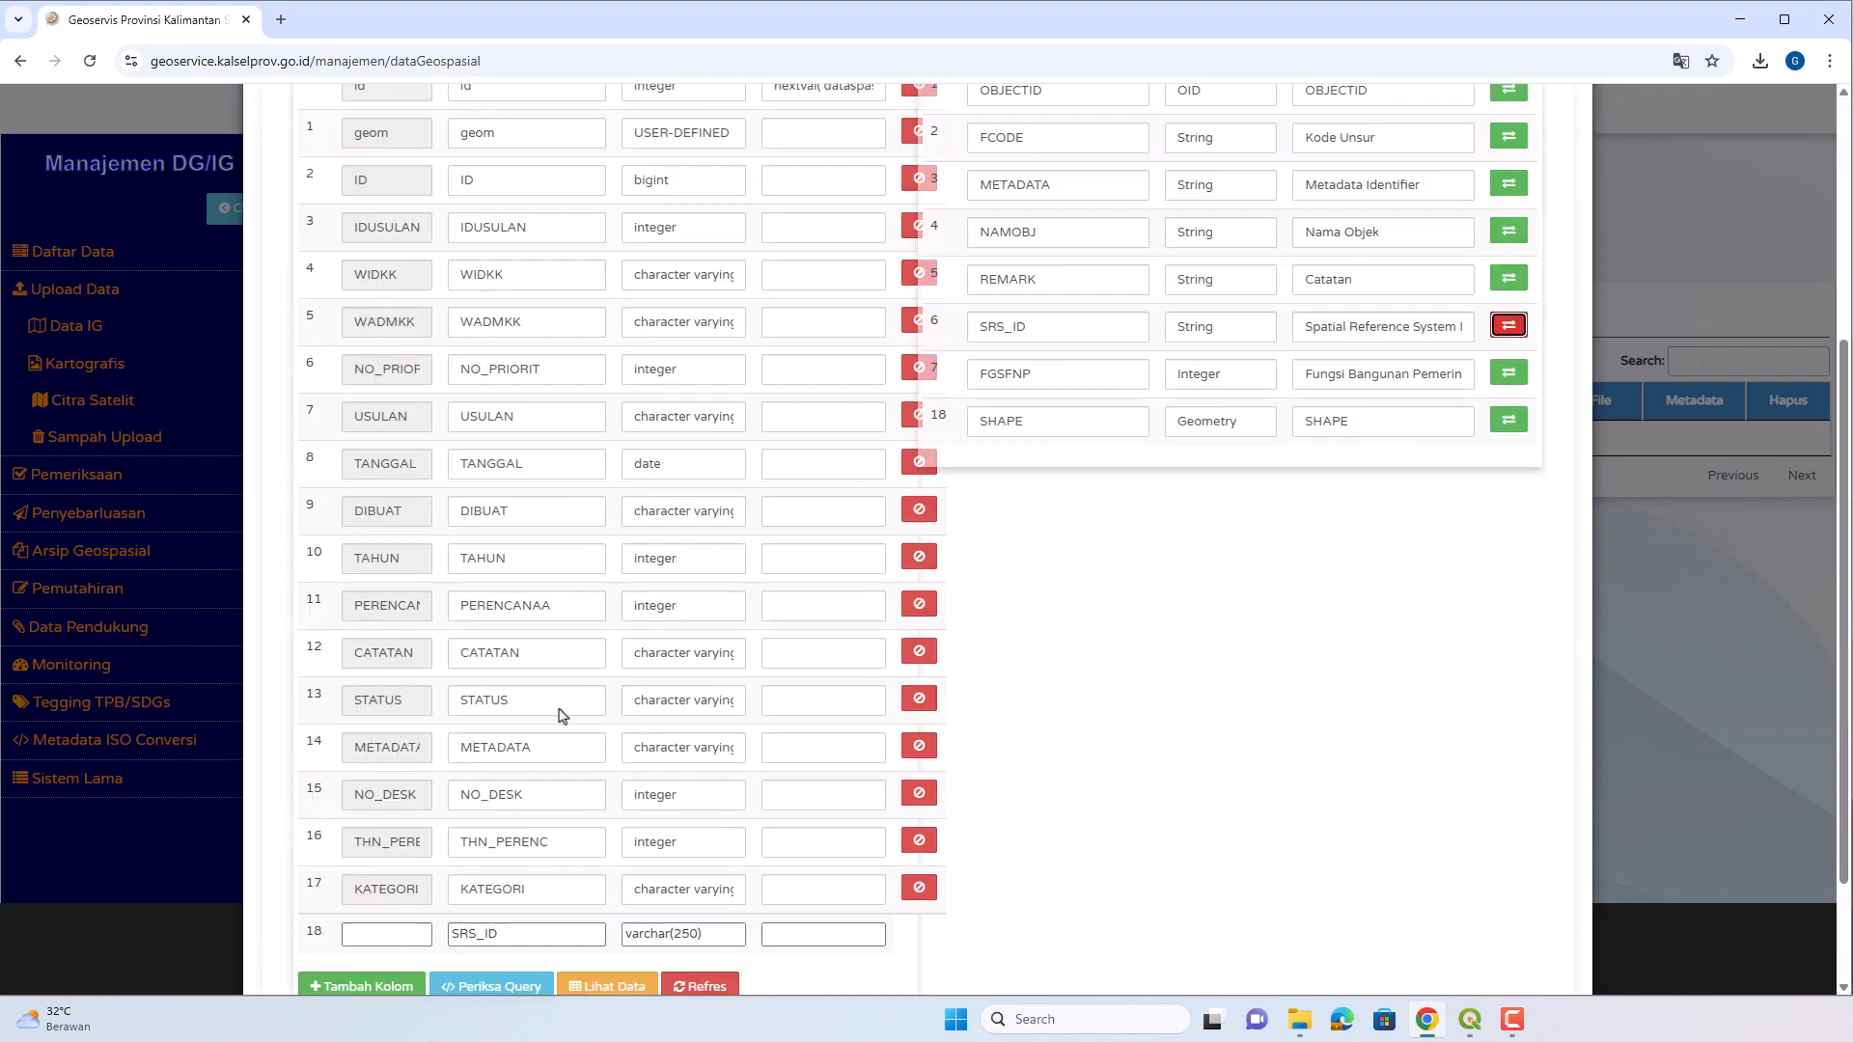
left_click(948, 847)
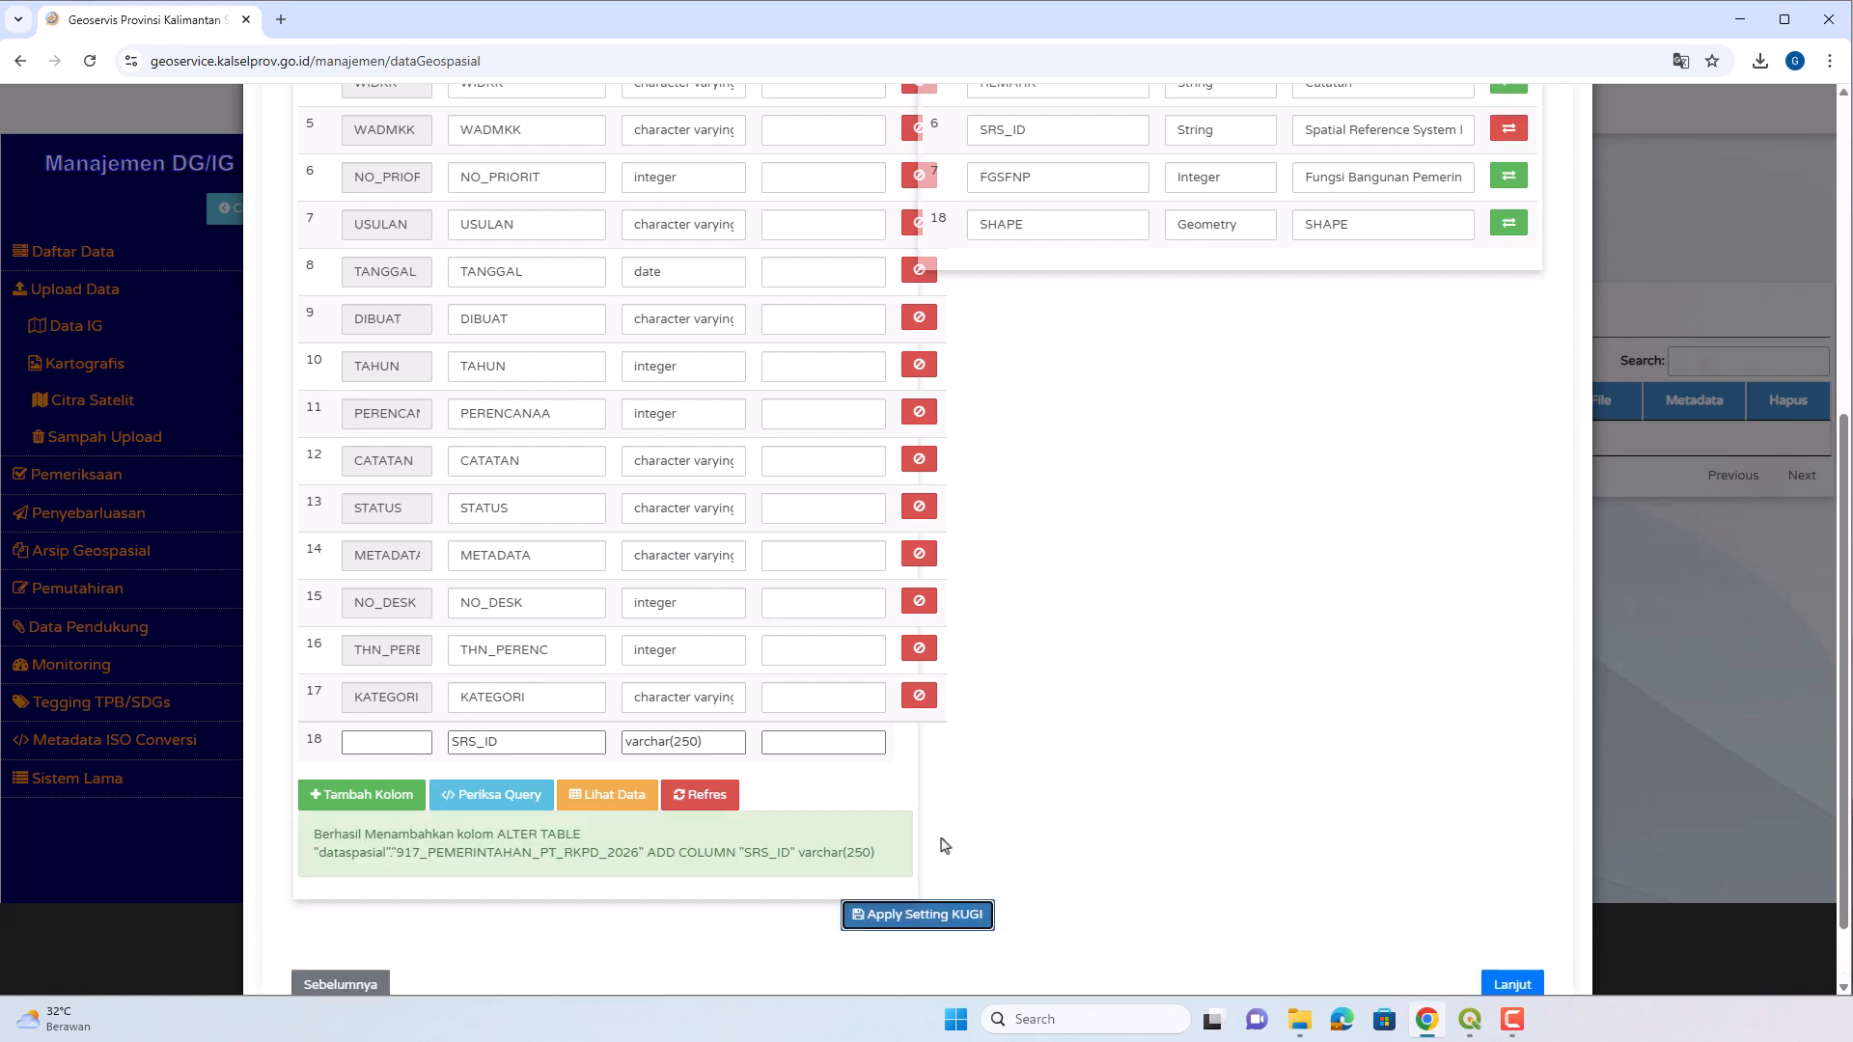
left_click(695, 794)
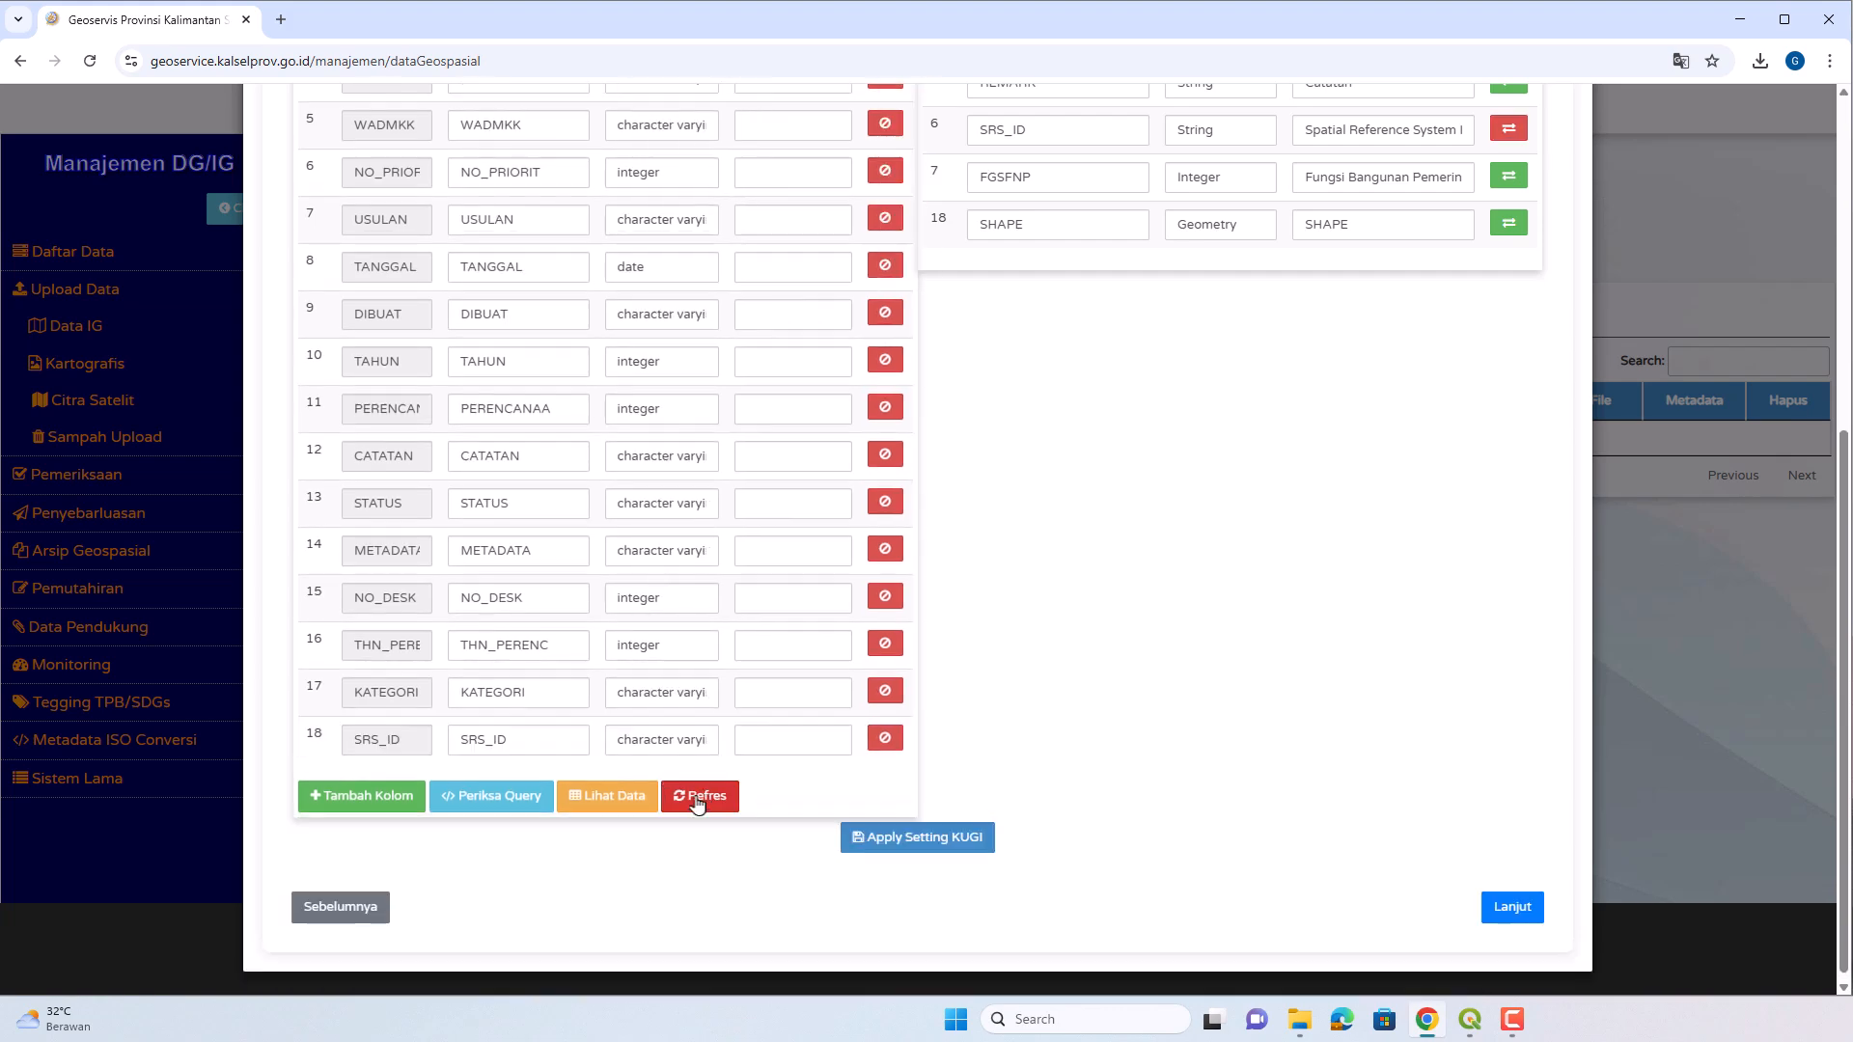
View the layer's data table and examine its records across all columns, including SRS_ID.
left_click(623, 801)
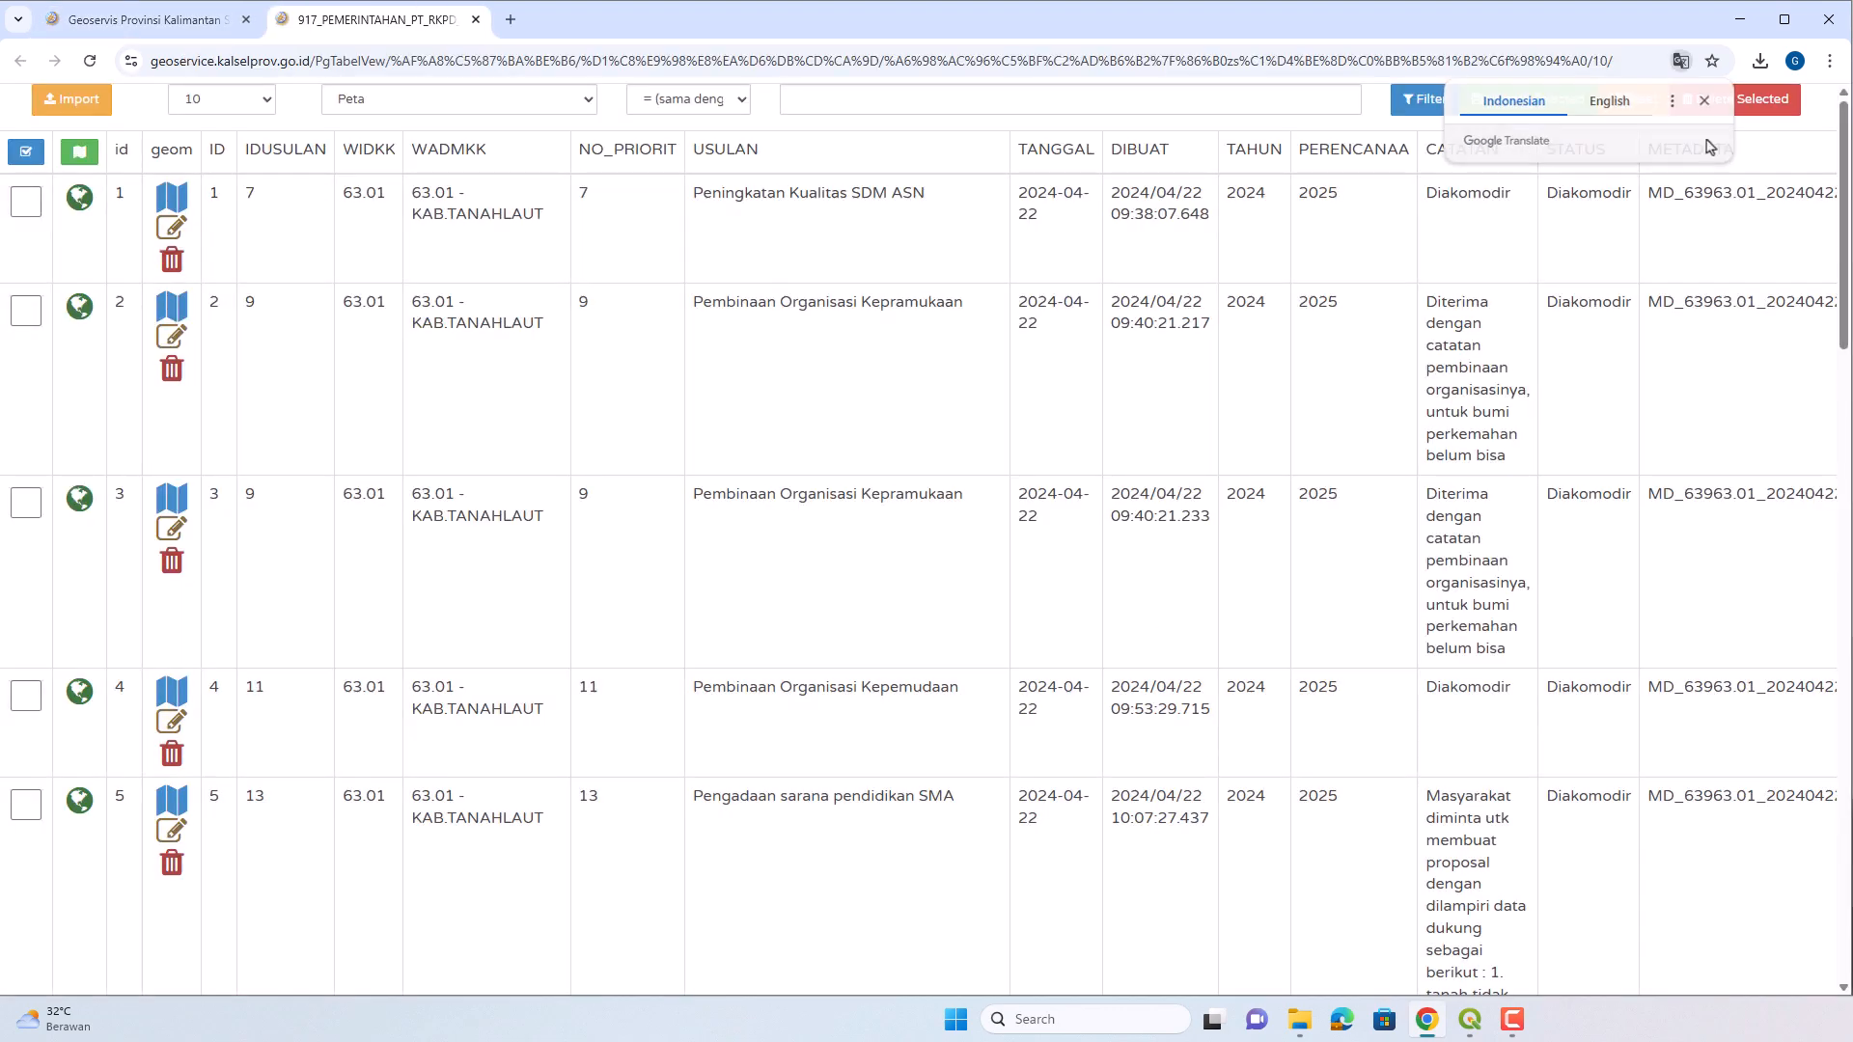
scroll(1293, 926, "down", 20)
left_click_drag(1253, 974, 1743, 976)
scroll(1747, 803, "up", 5)
scroll(1743, 806, "up", 10)
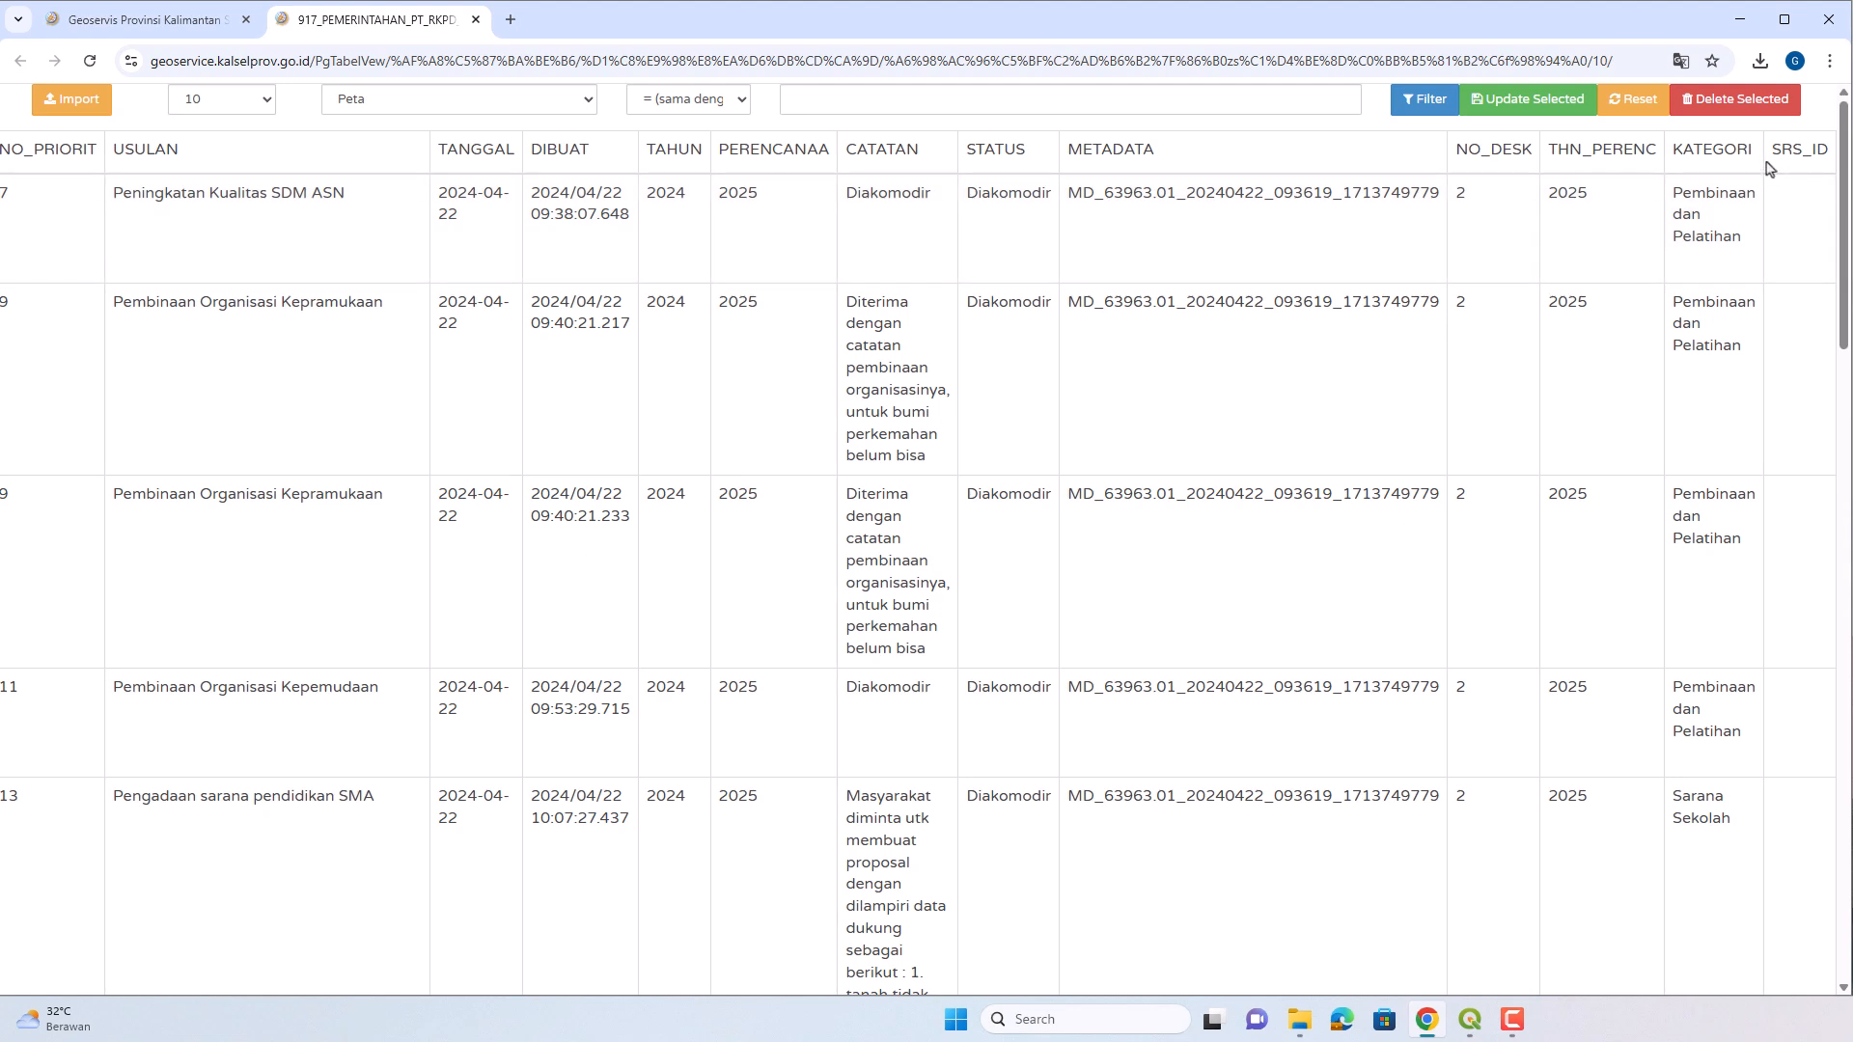
scroll(1605, 795, "down", 15)
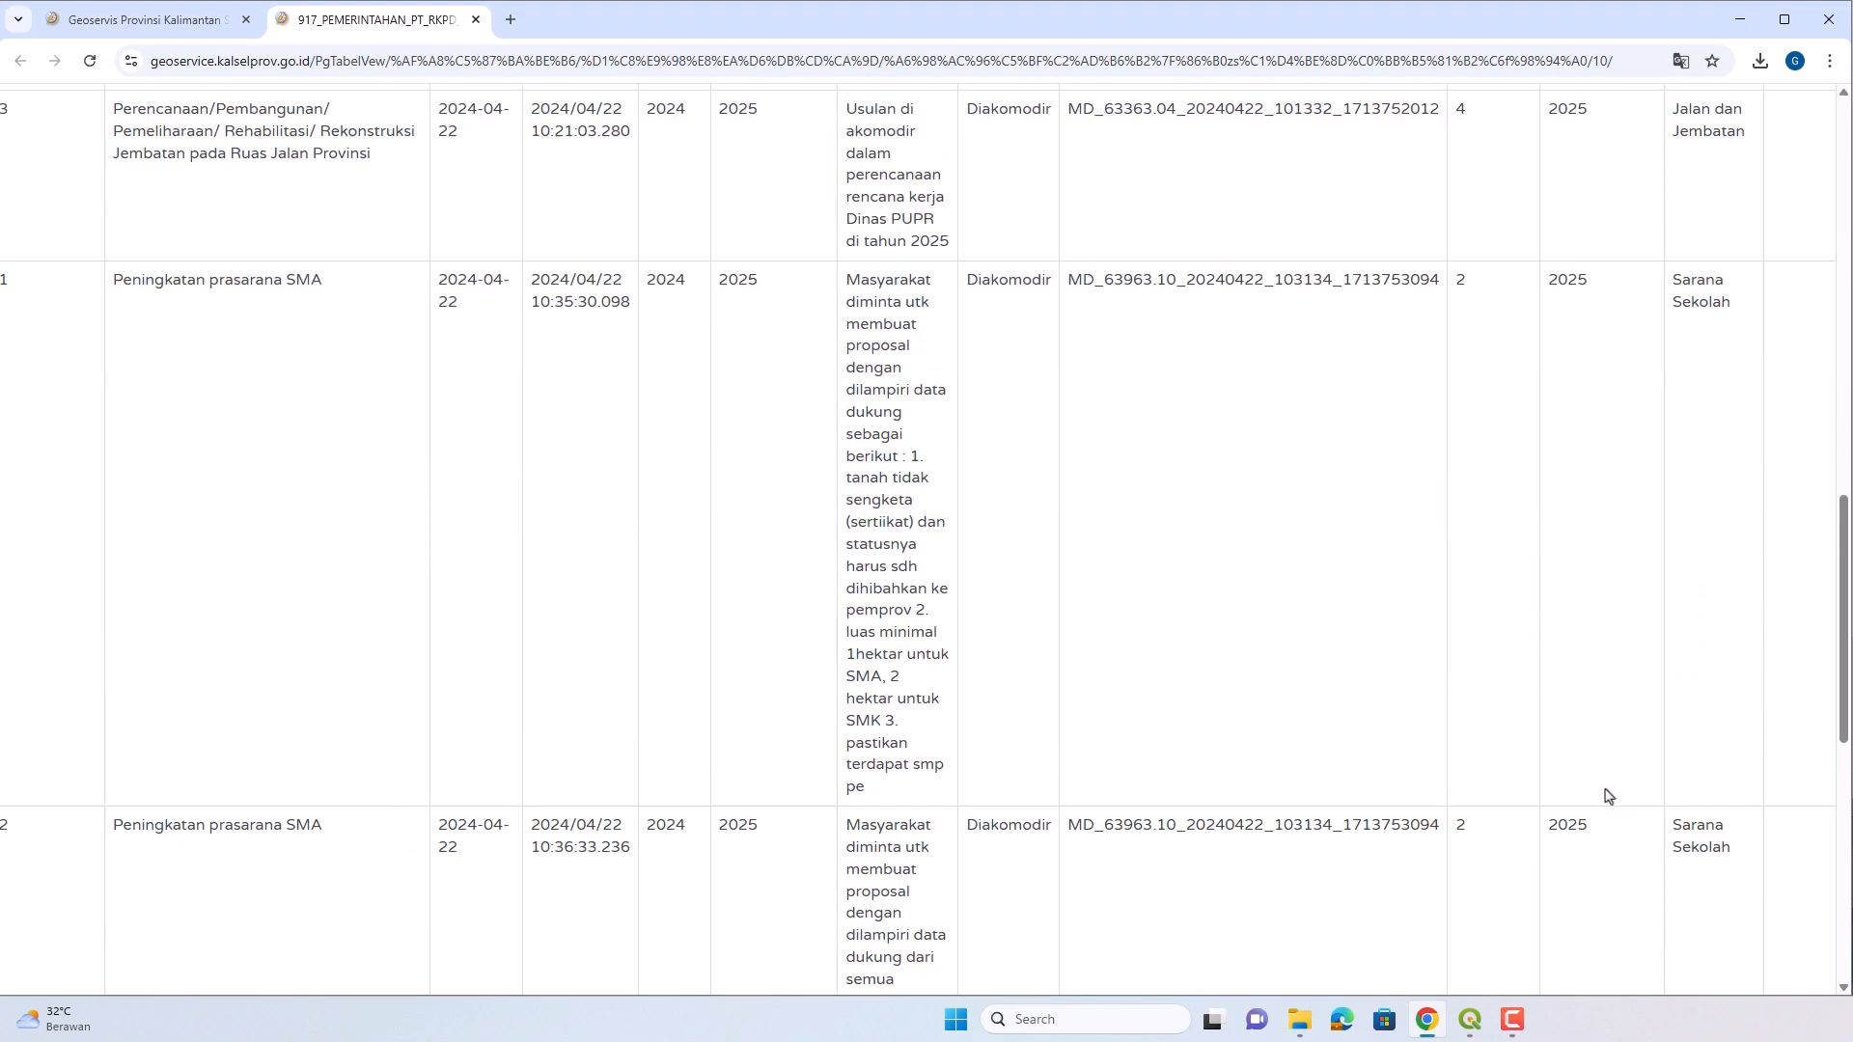
scroll(1608, 796, "up", 6)
scroll(1608, 796, "up", 9)
scroll(1608, 796, "down", 20)
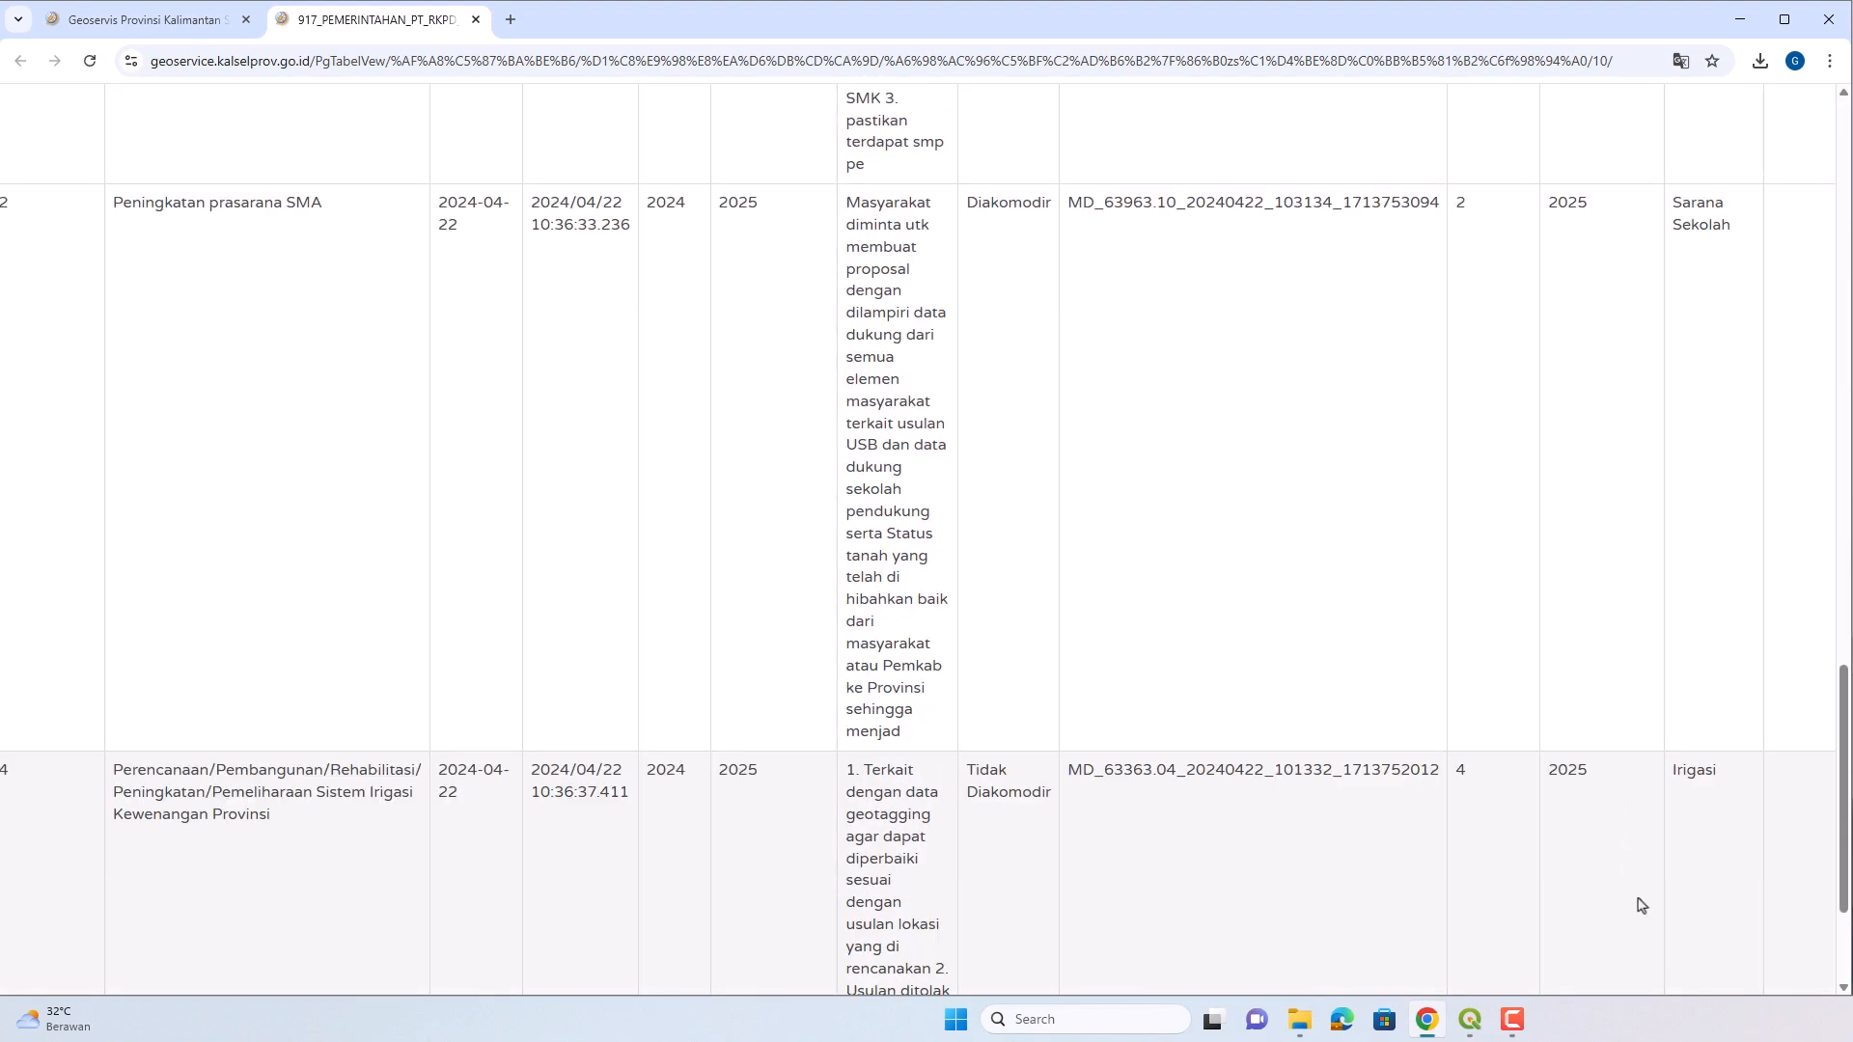
left_click_drag(1648, 976, 749, 964)
scroll(364, 583, "up", 20)
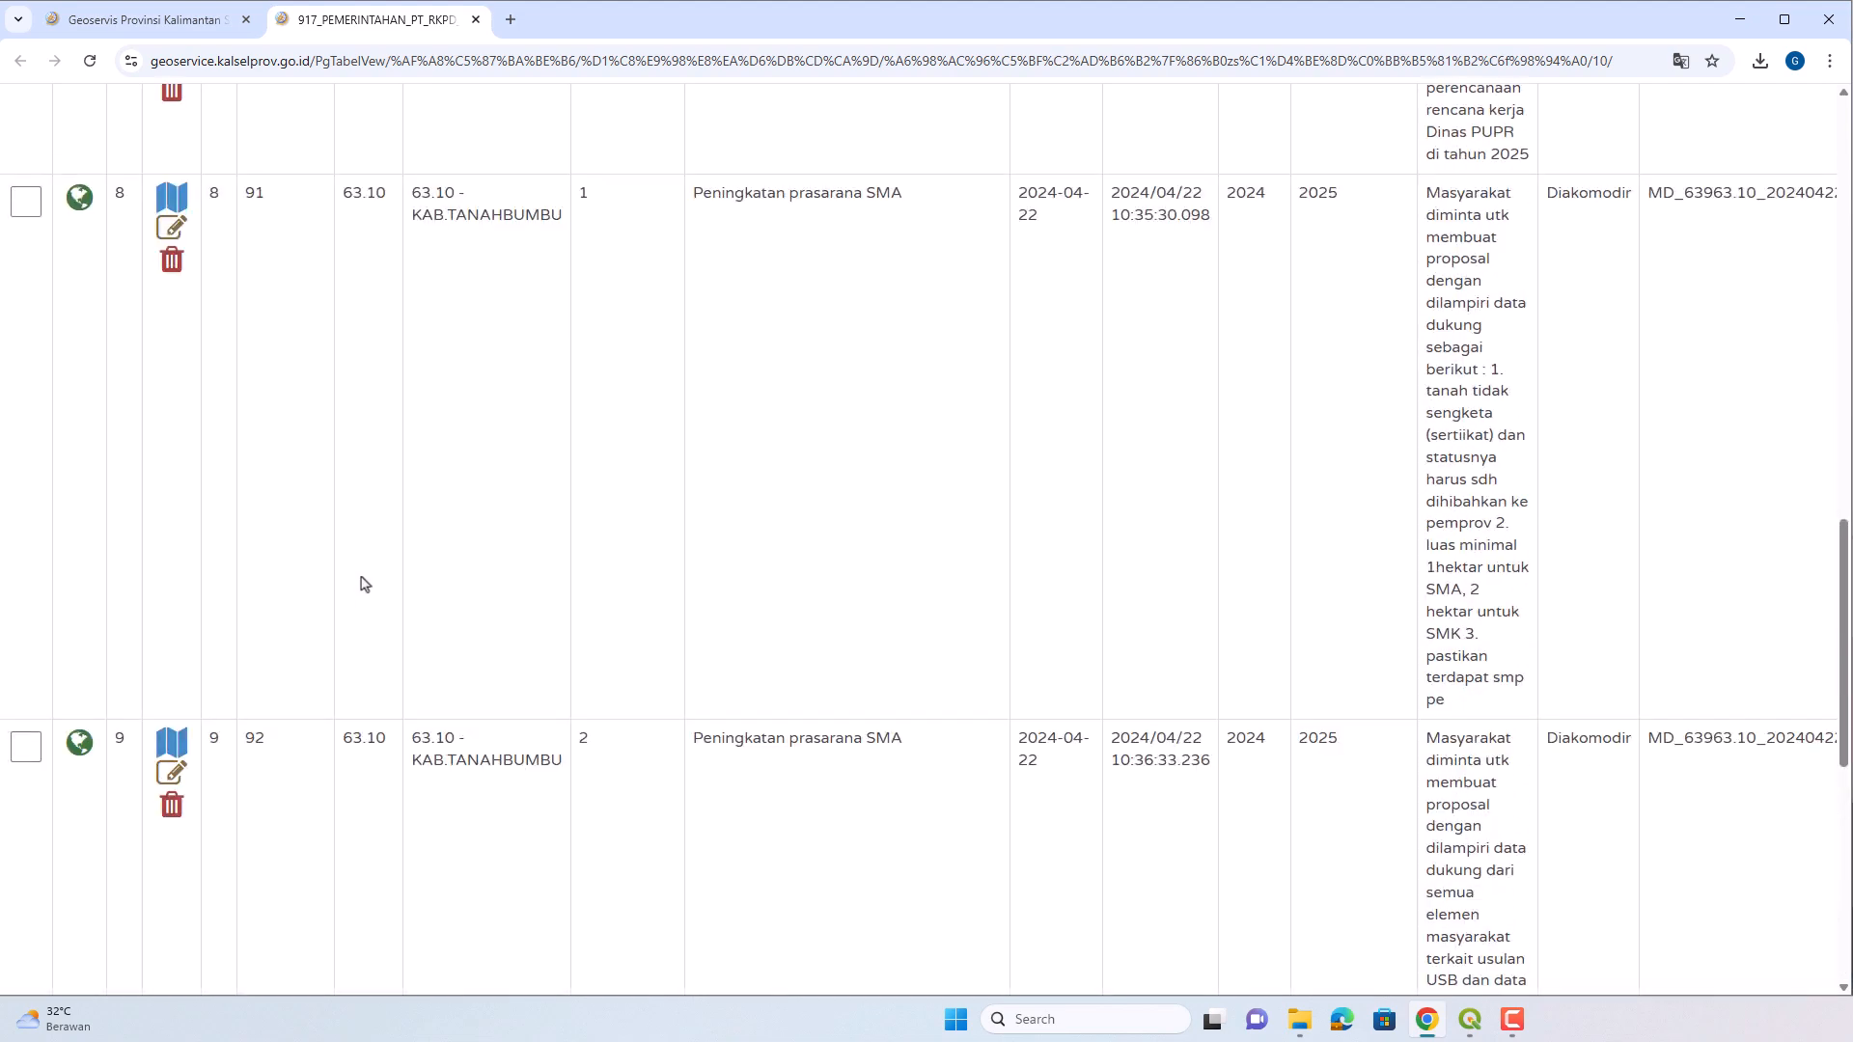
scroll(364, 577, "up", 5)
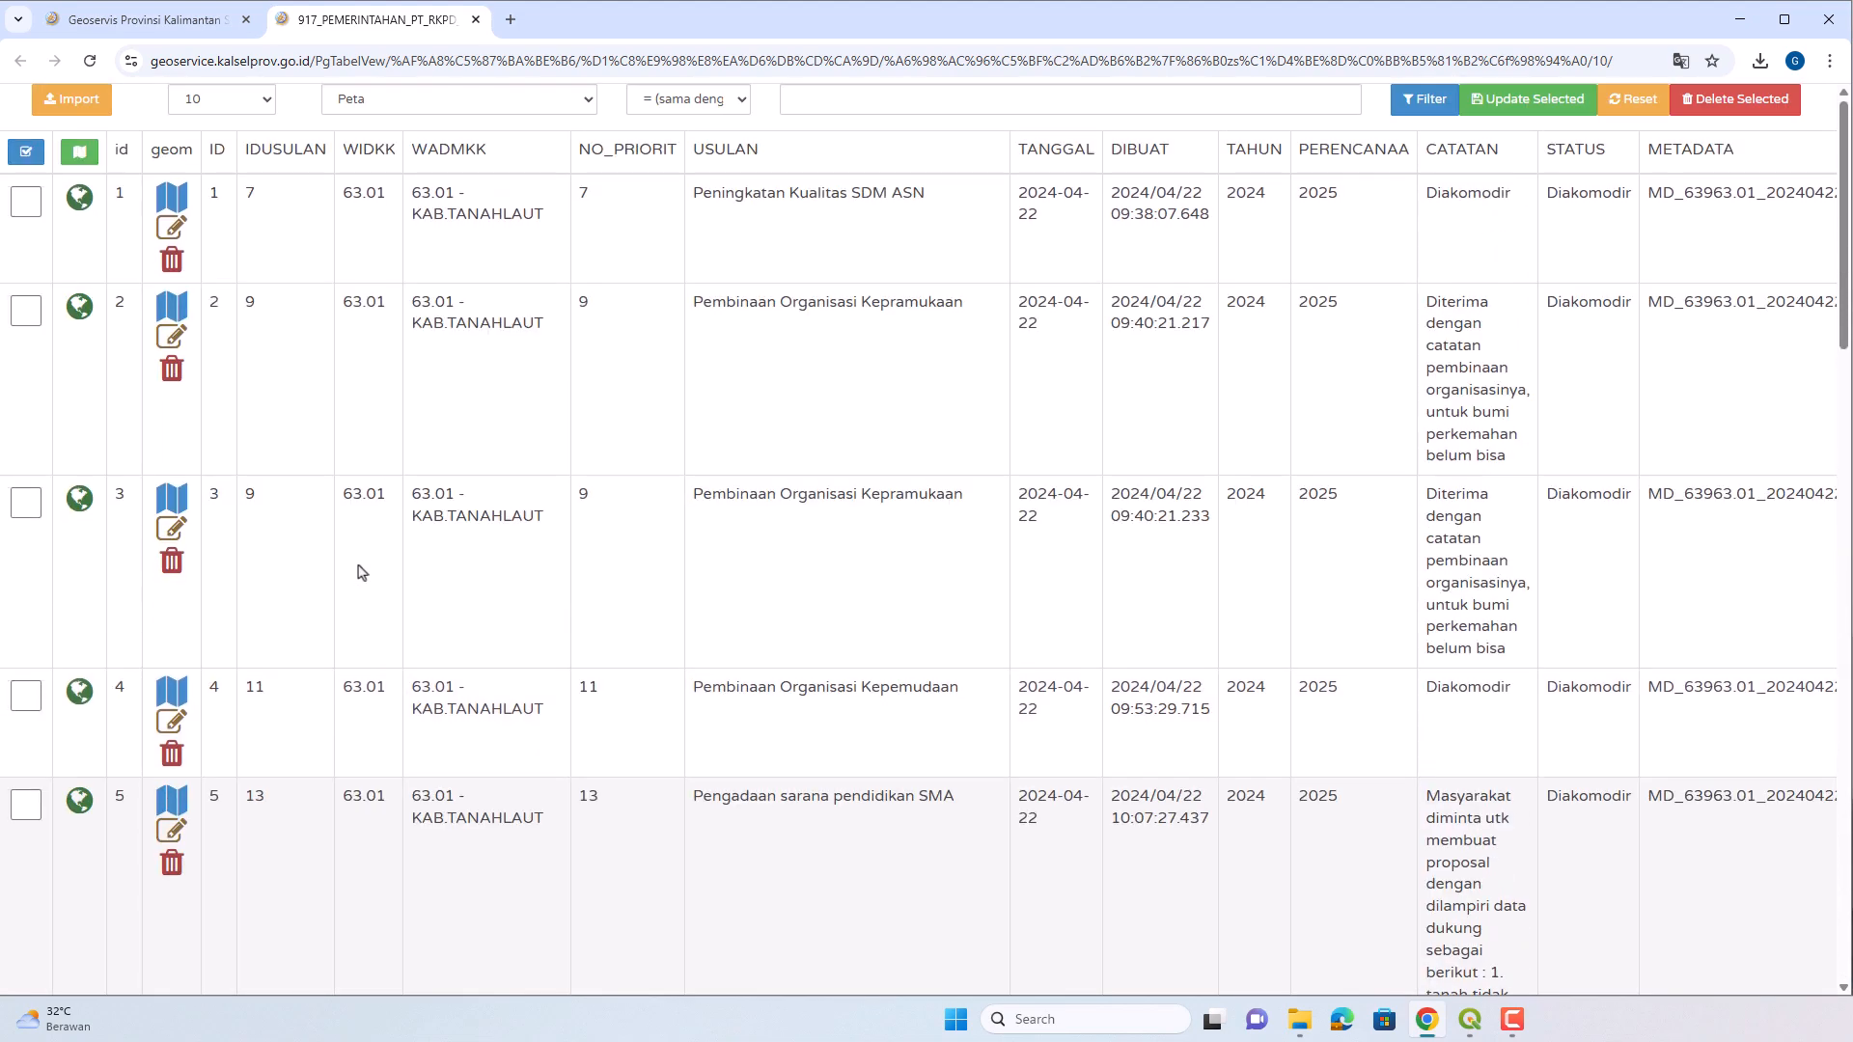
Show all records and update the SRS_ID column of every one with the variable $srsId (sistem koordinat).
left_click(235, 102)
left_click(249, 126)
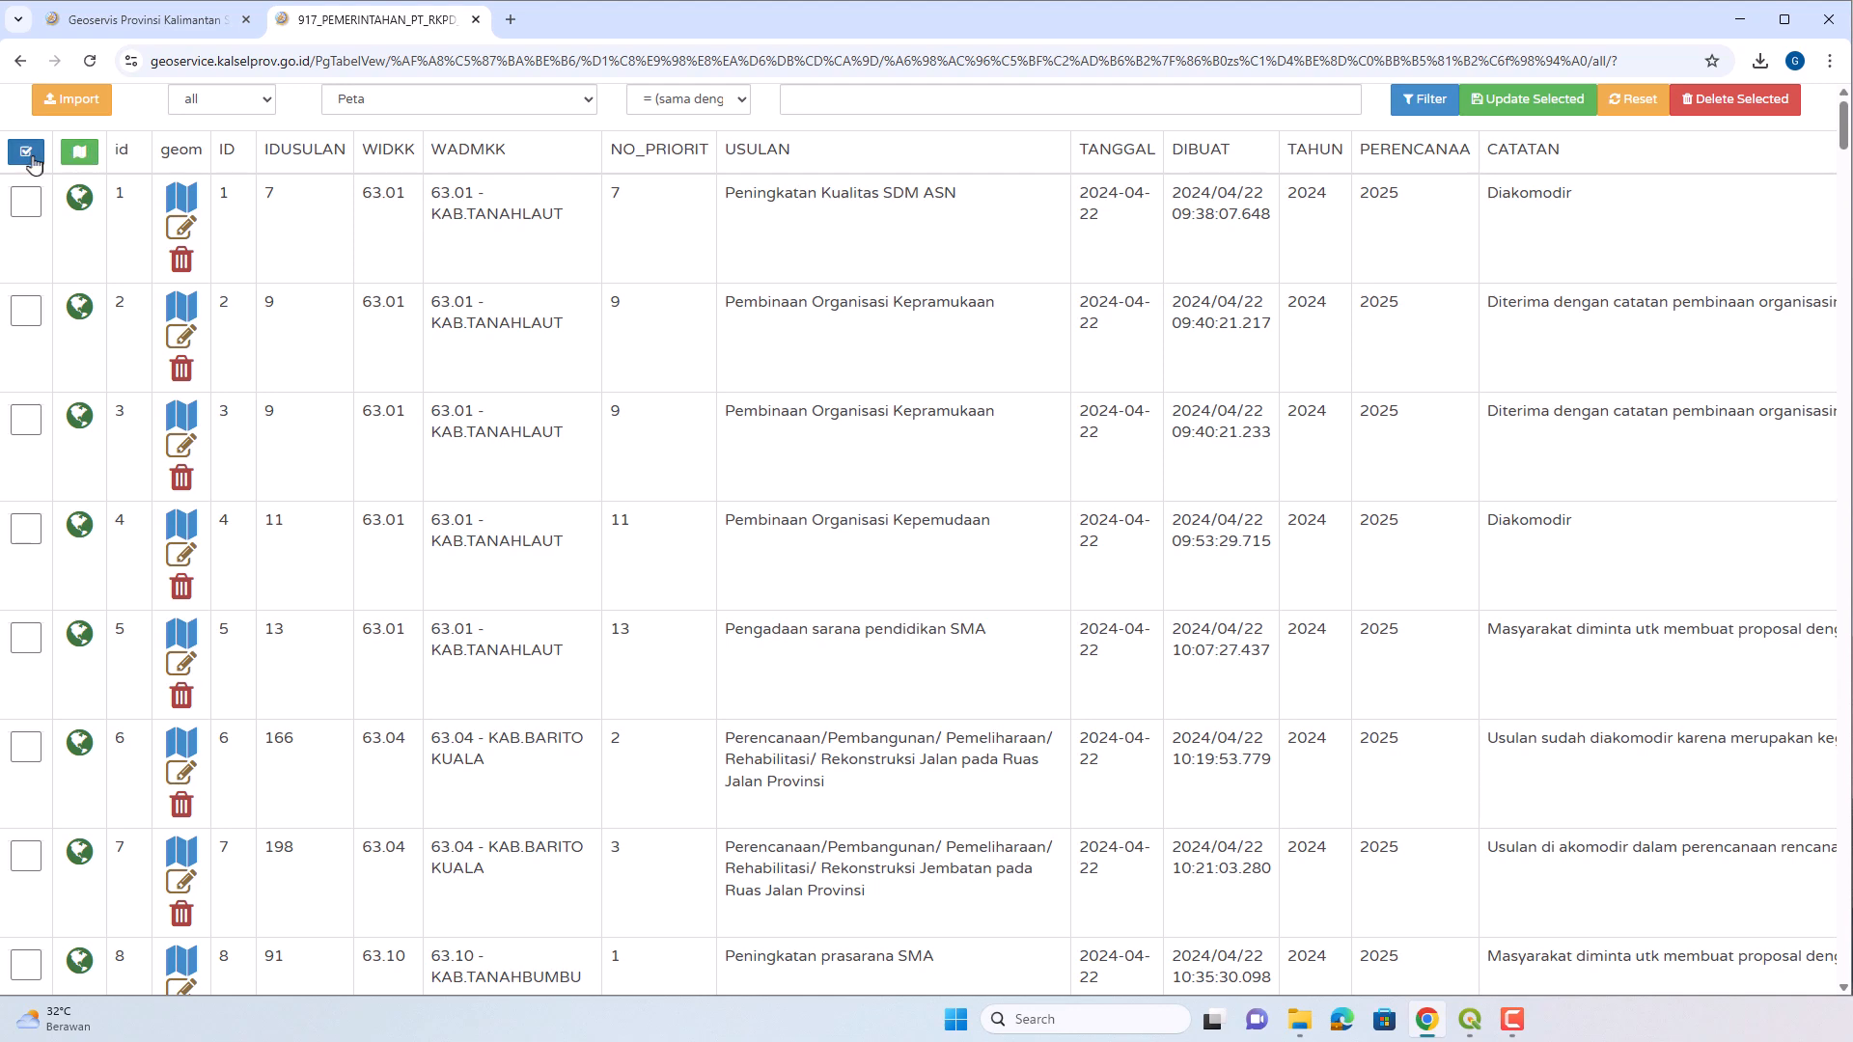
left_click(28, 155)
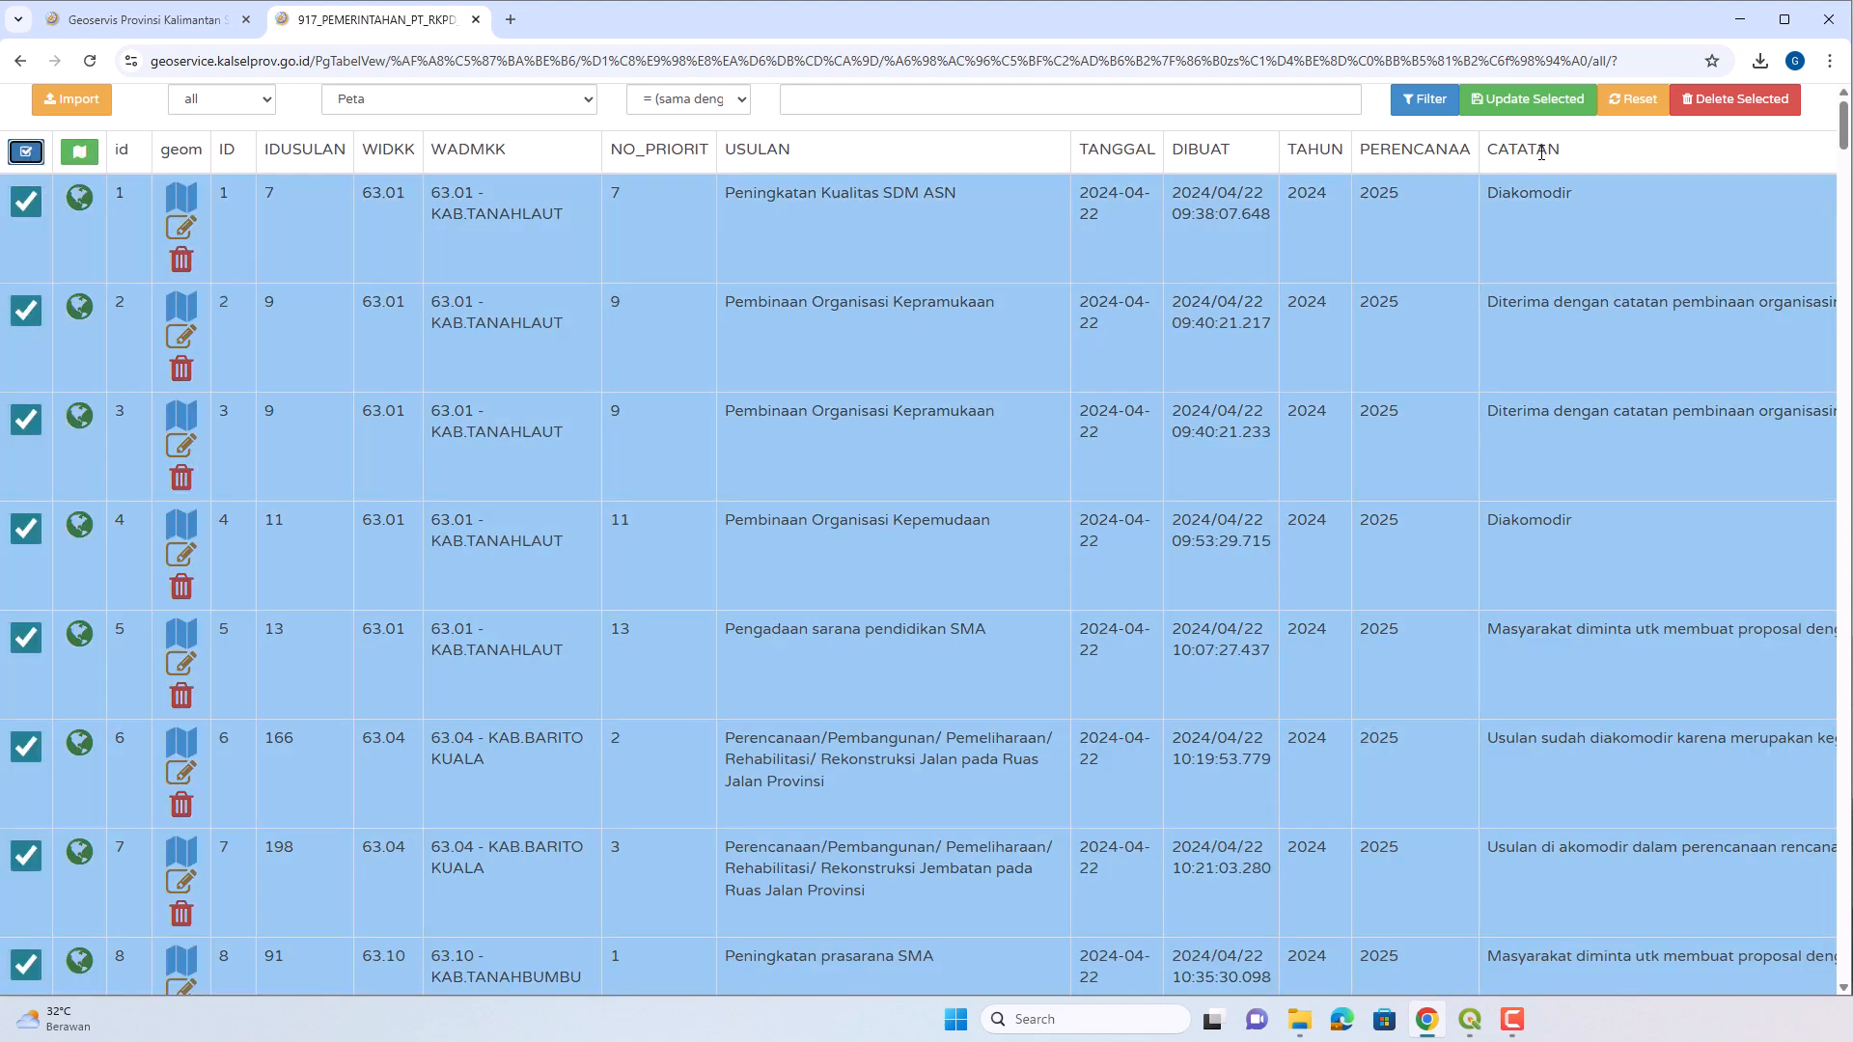
left_click(1564, 108)
left_click(661, 227)
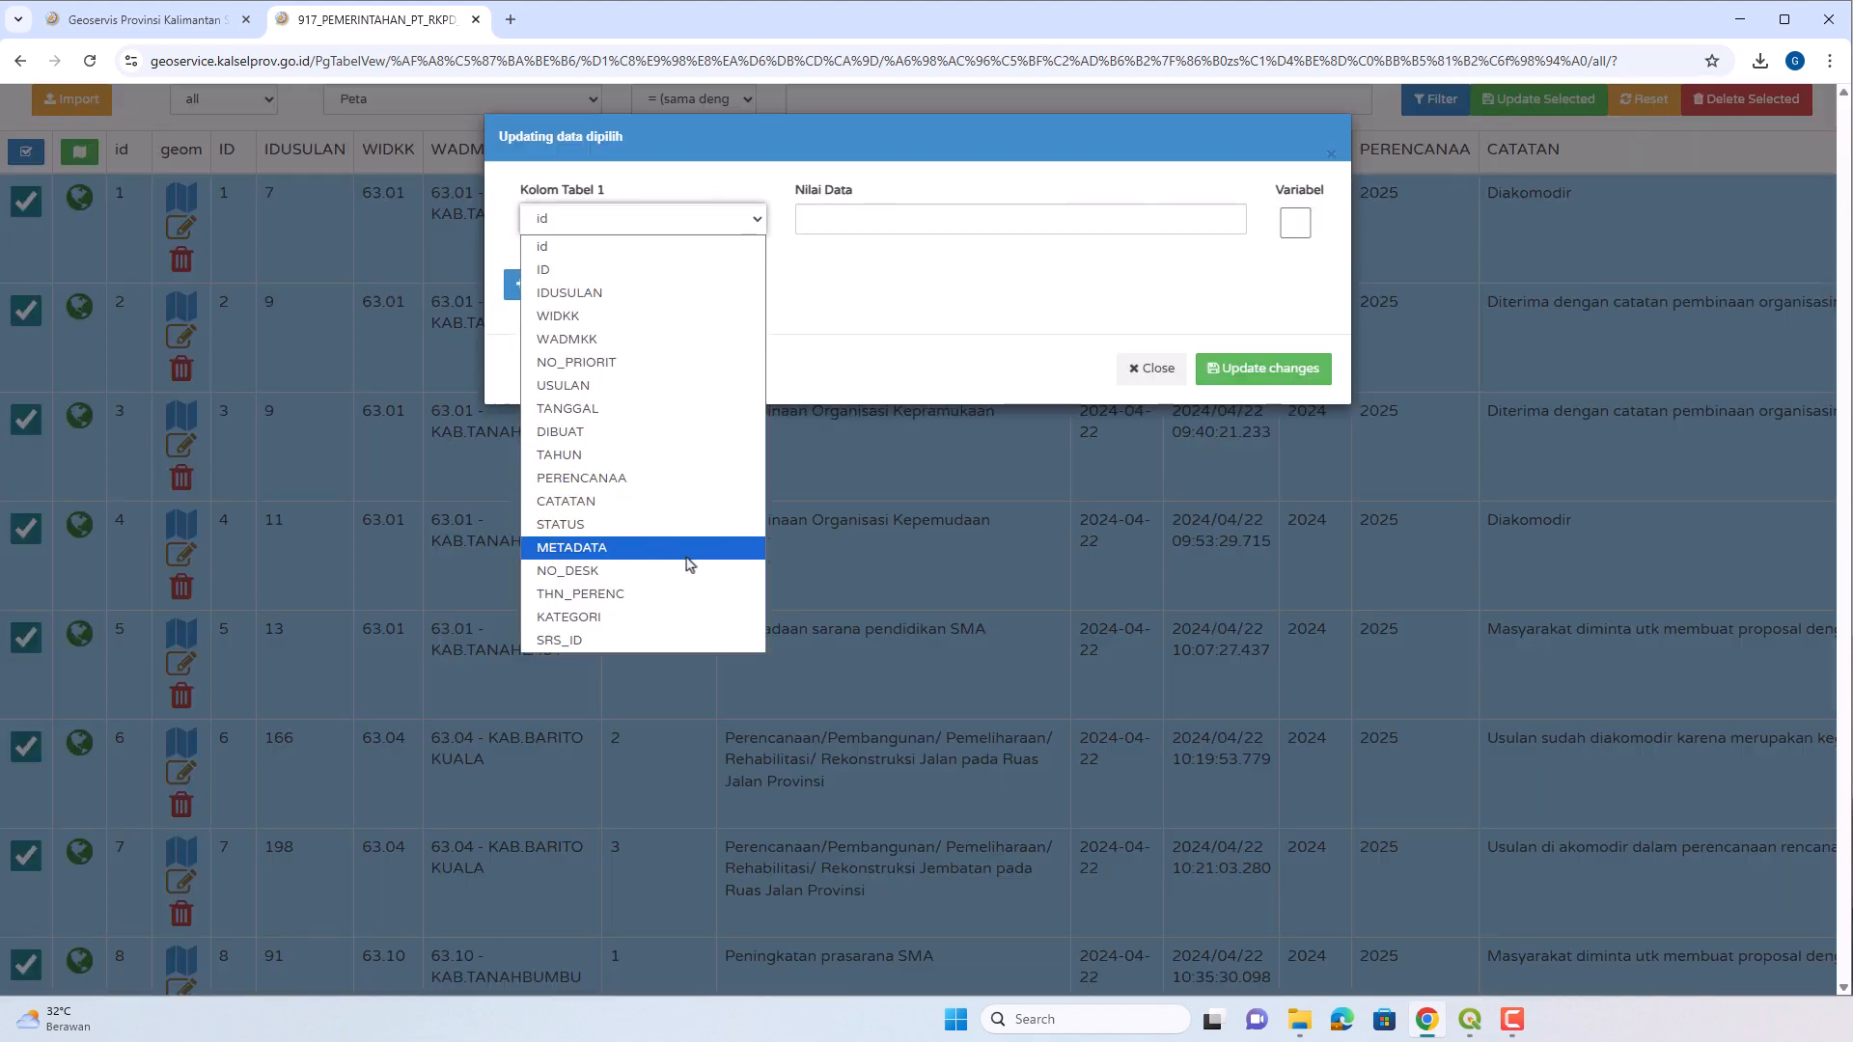
left_click(691, 644)
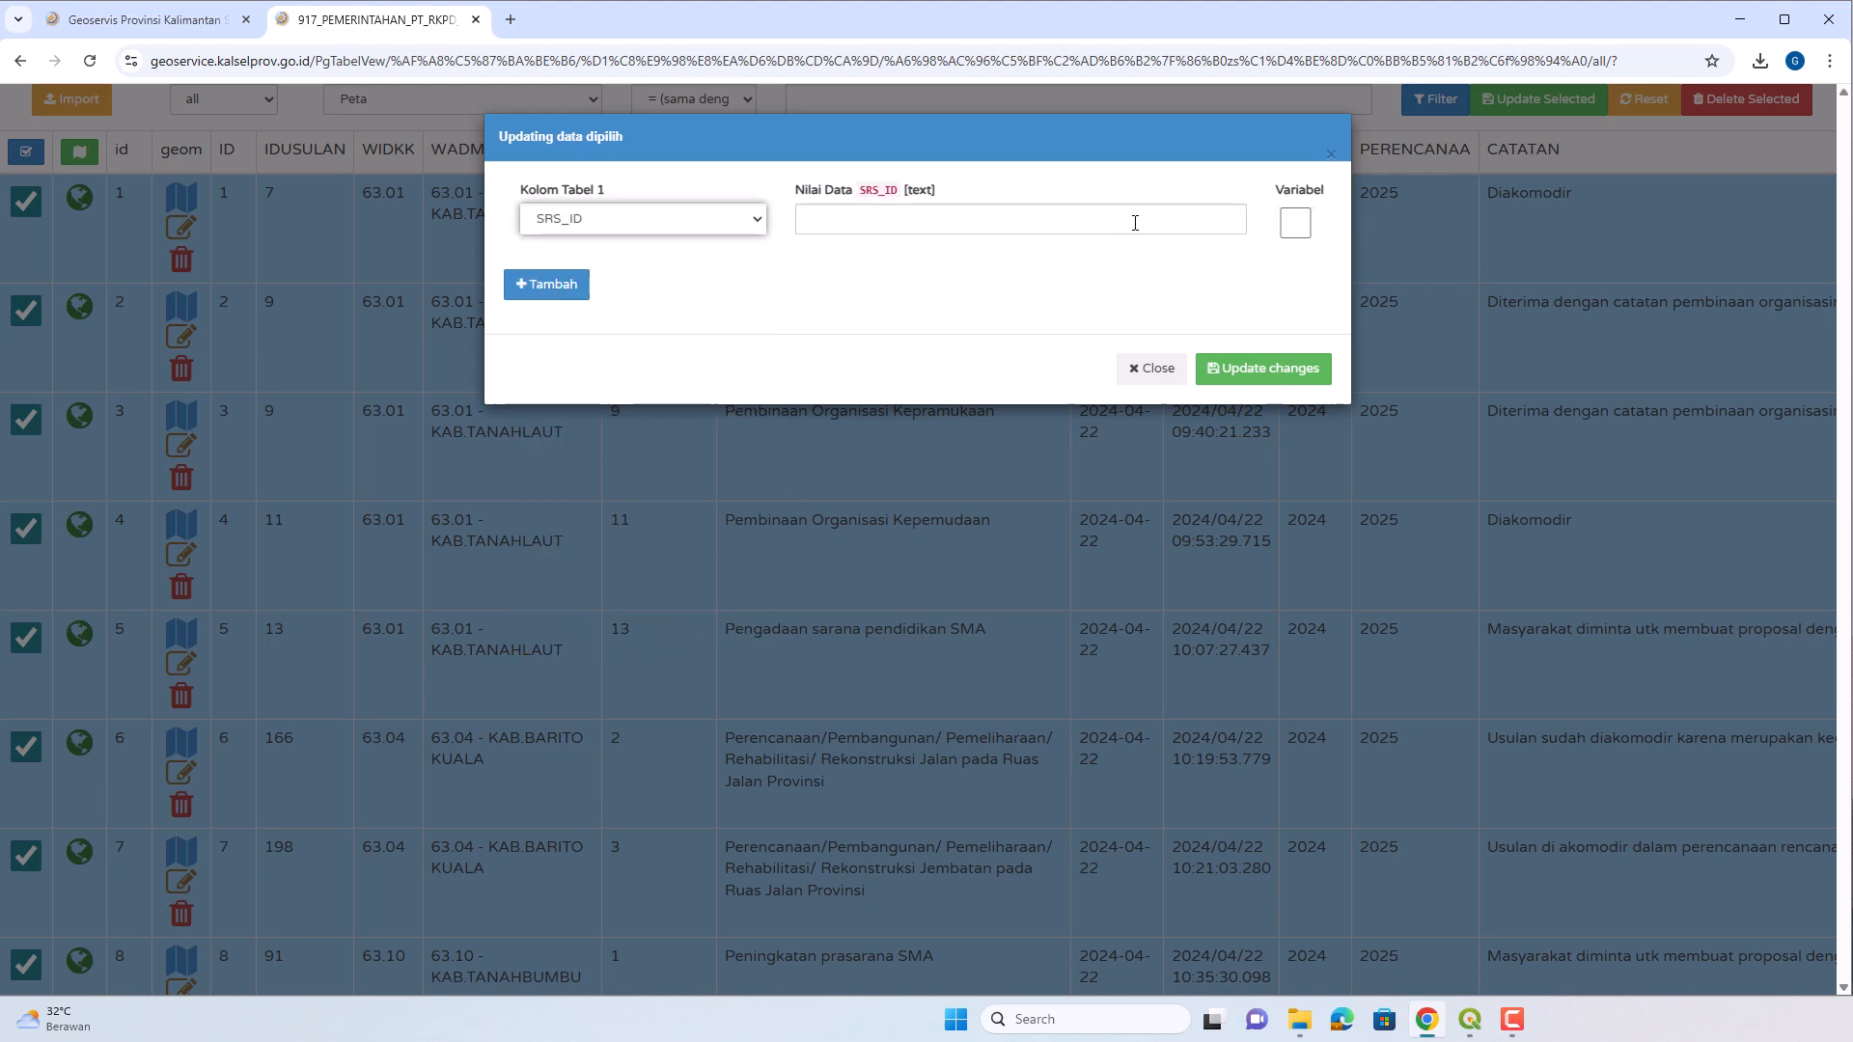
left_click(1299, 236)
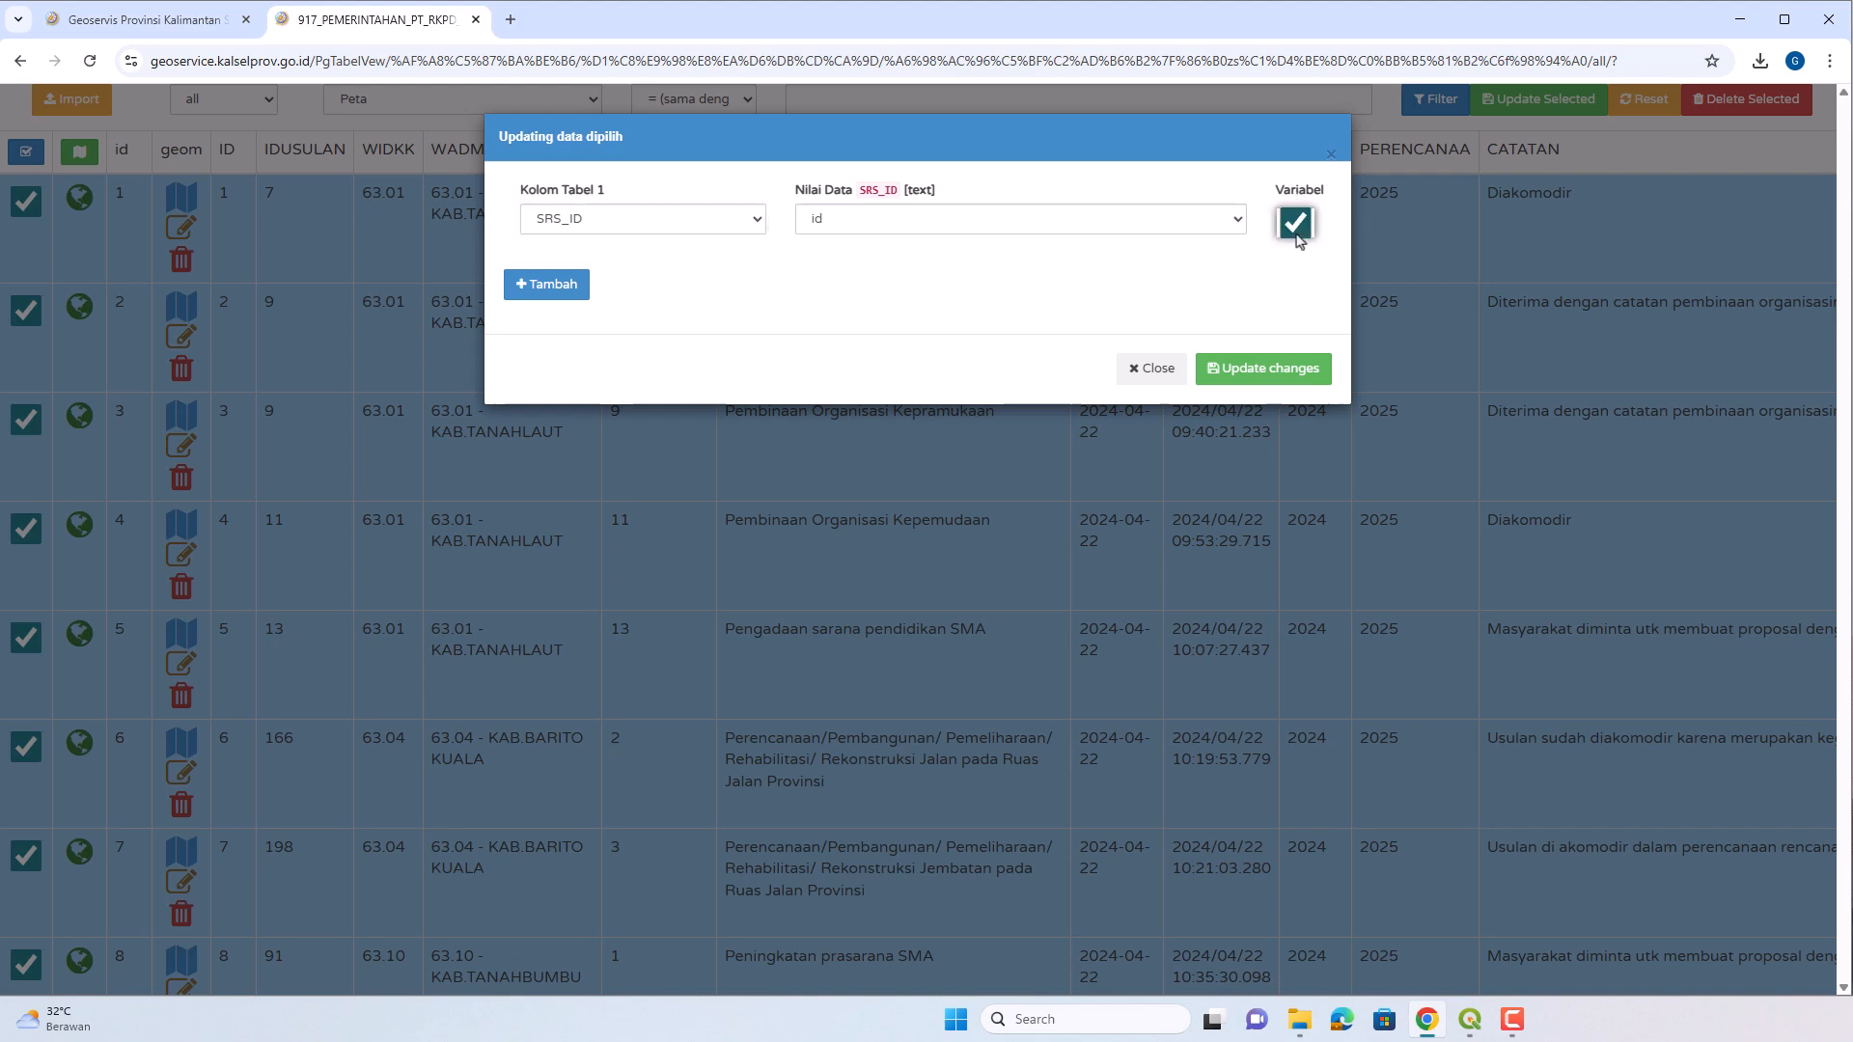
left_click(1197, 232)
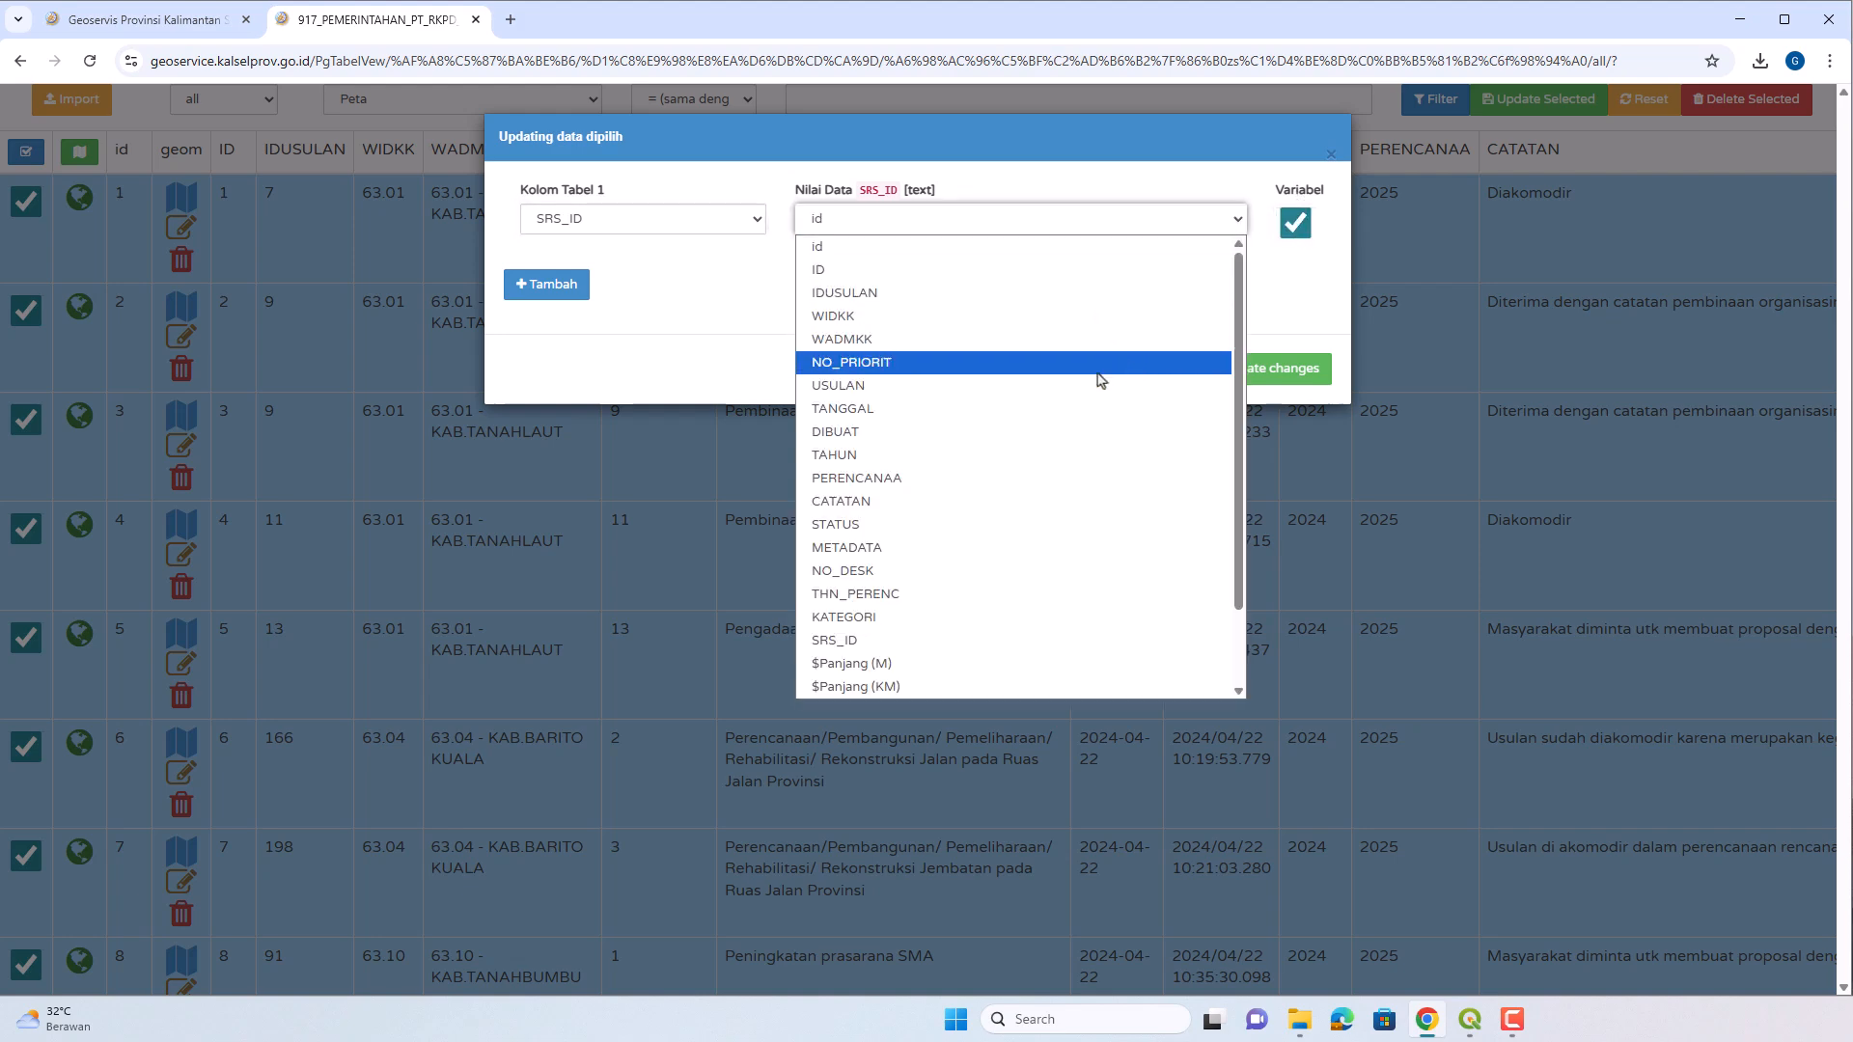
scroll(1080, 427, "down", 2)
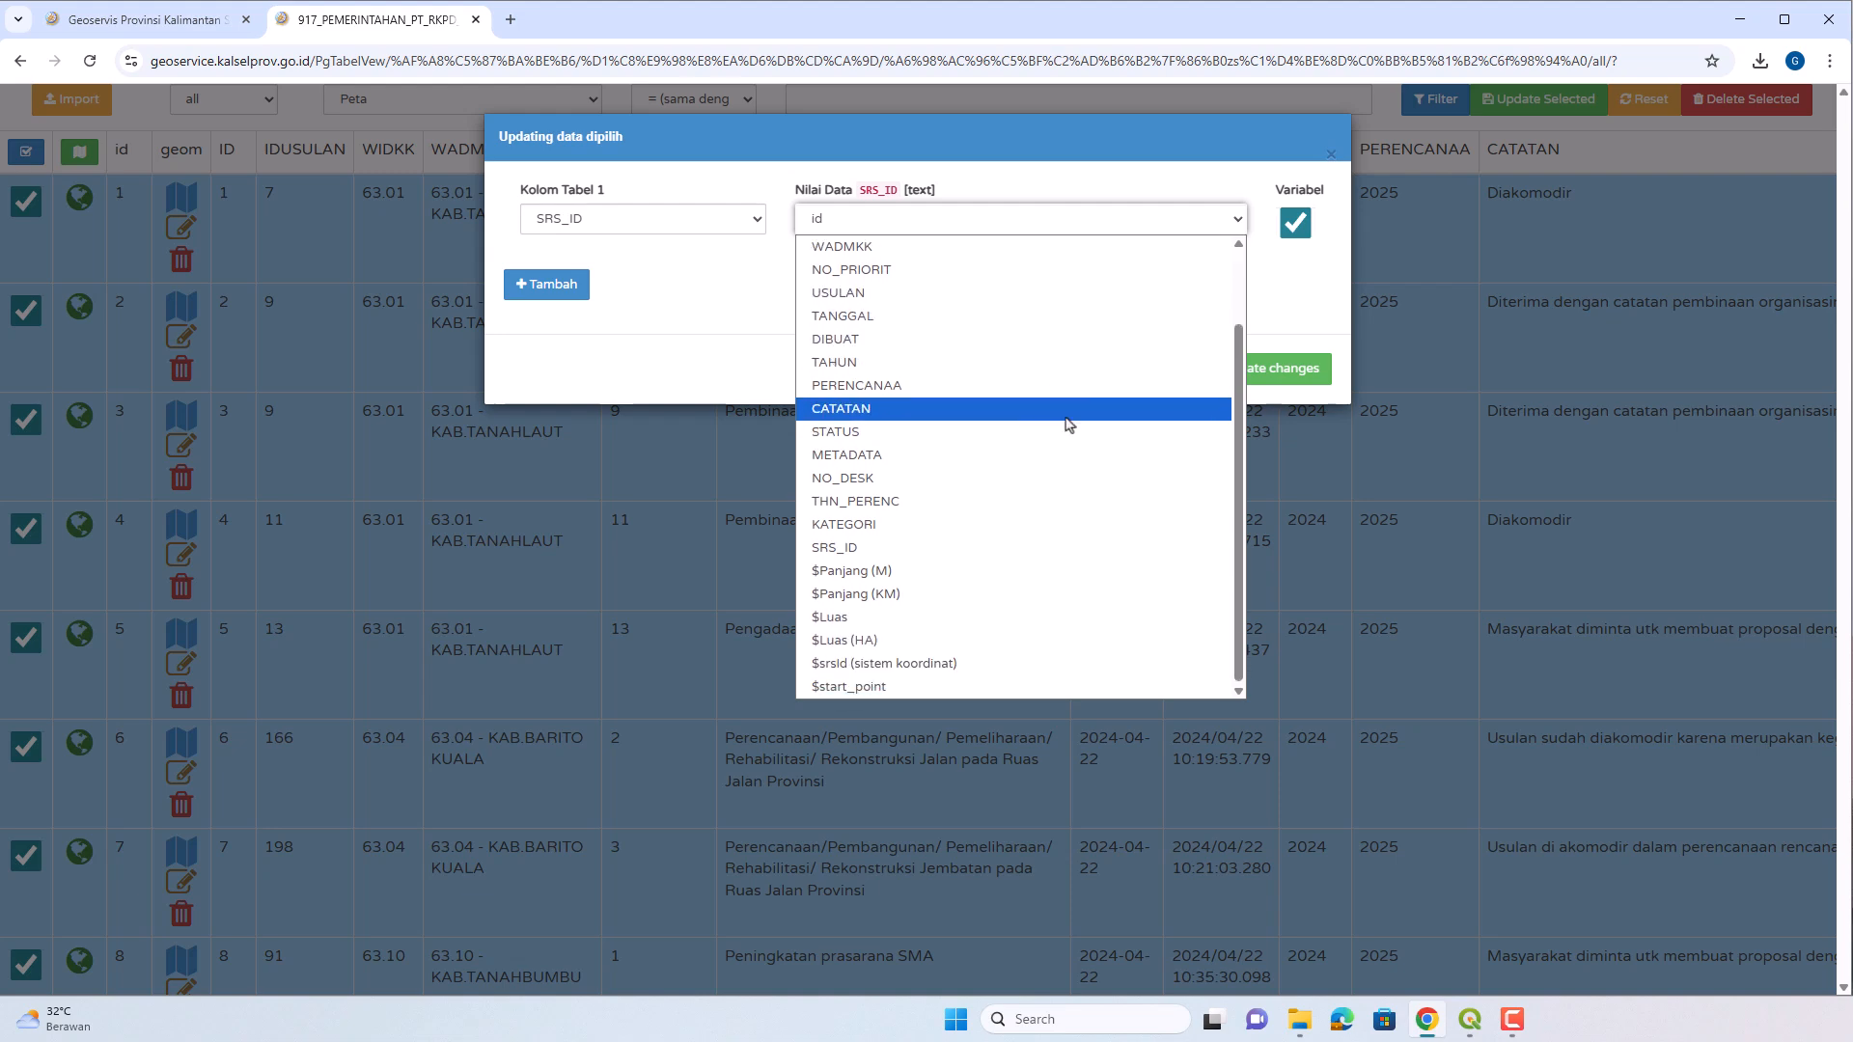
left_click(969, 666)
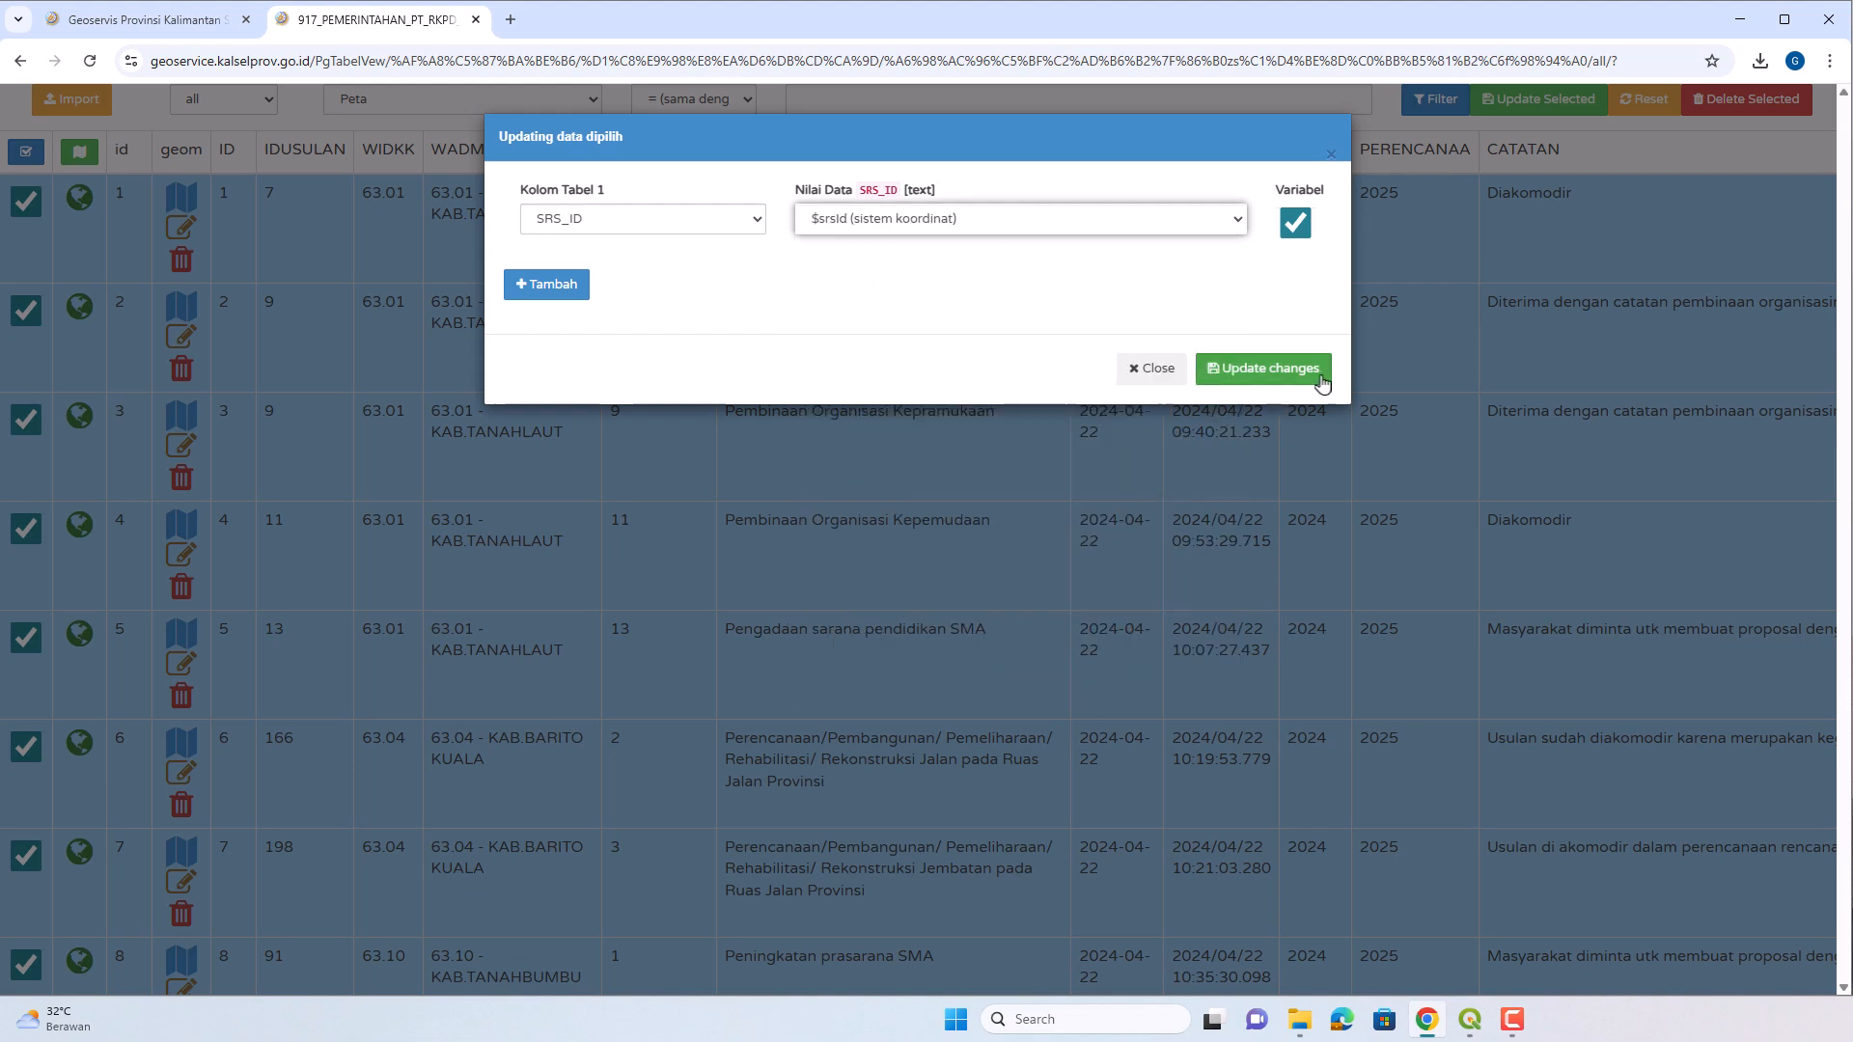
left_click(1318, 370)
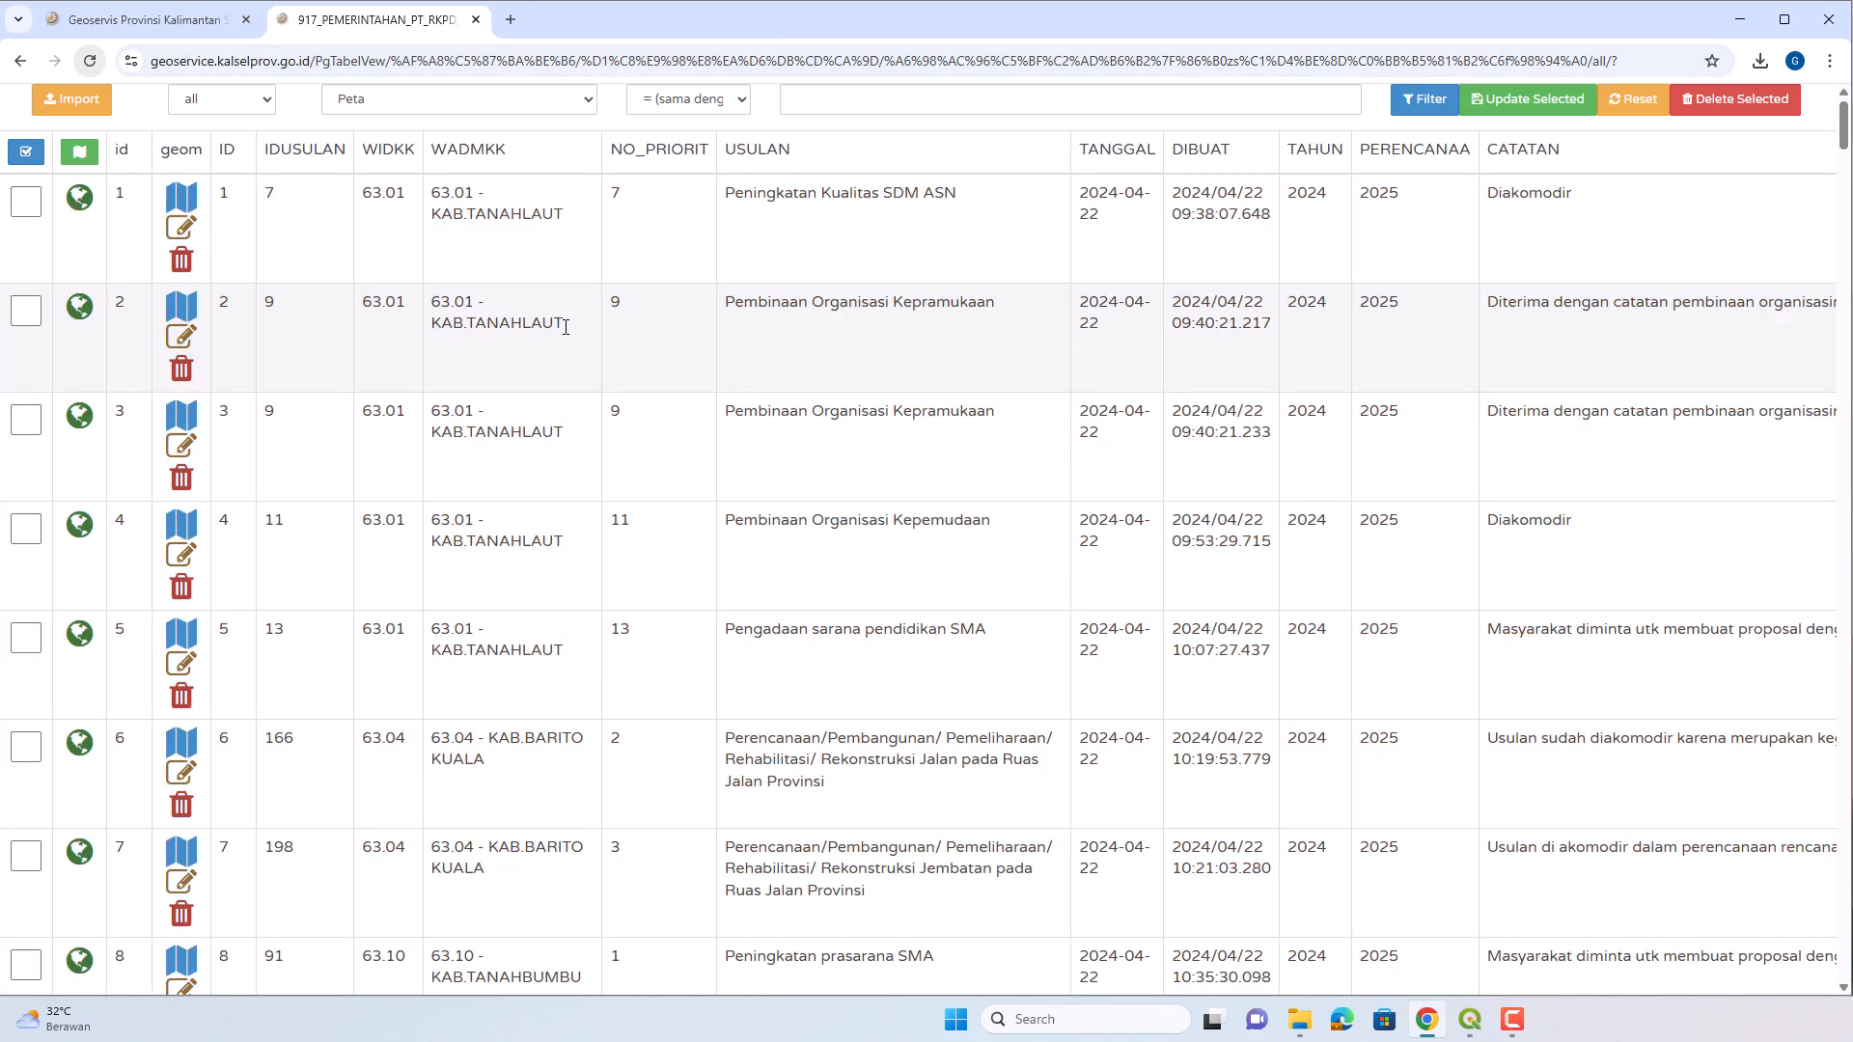
Check the SRS_ID values across the updated records and close the data table.
left_click_drag(1844, 128, 1847, 959)
left_click_drag(674, 976, 1838, 124)
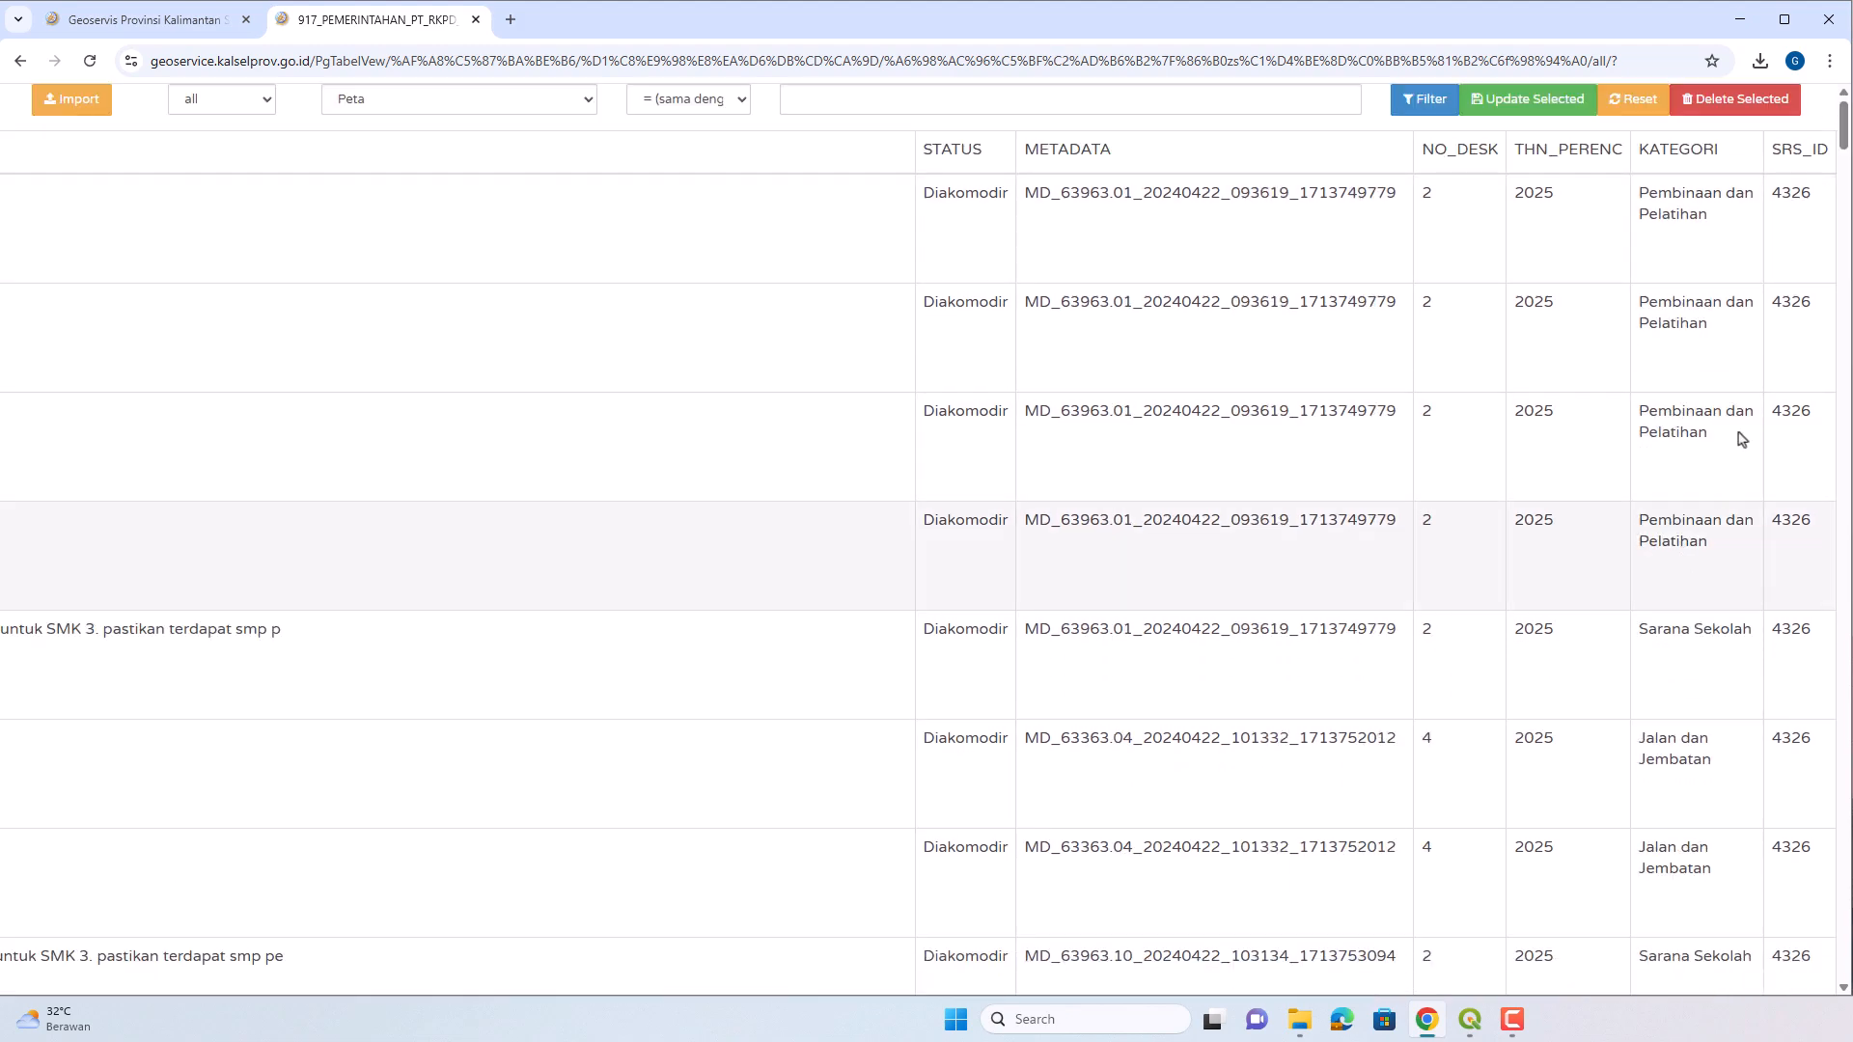
middle_click(309, 29)
Review the converted column list against the KUGI table and proceed to the spatial metadata stage.
scroll(1088, 426, "up", 3)
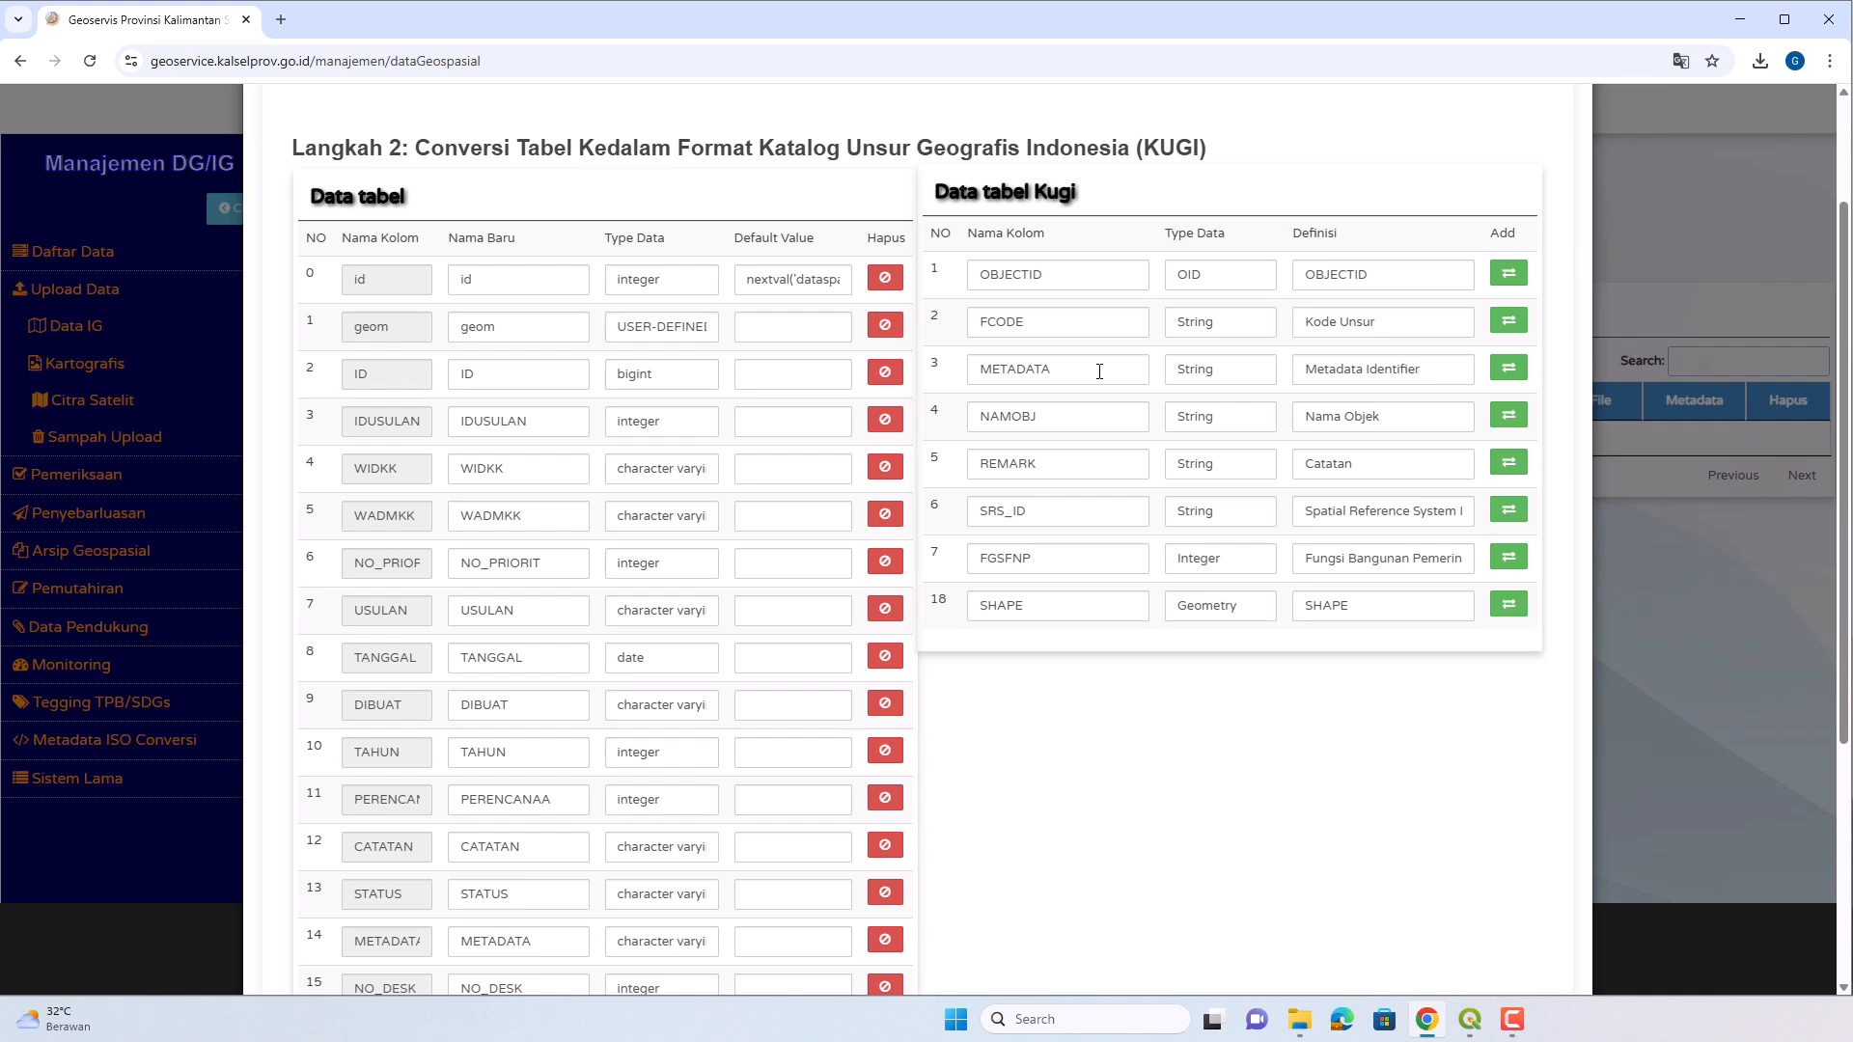
scroll(1108, 368, "down", 4)
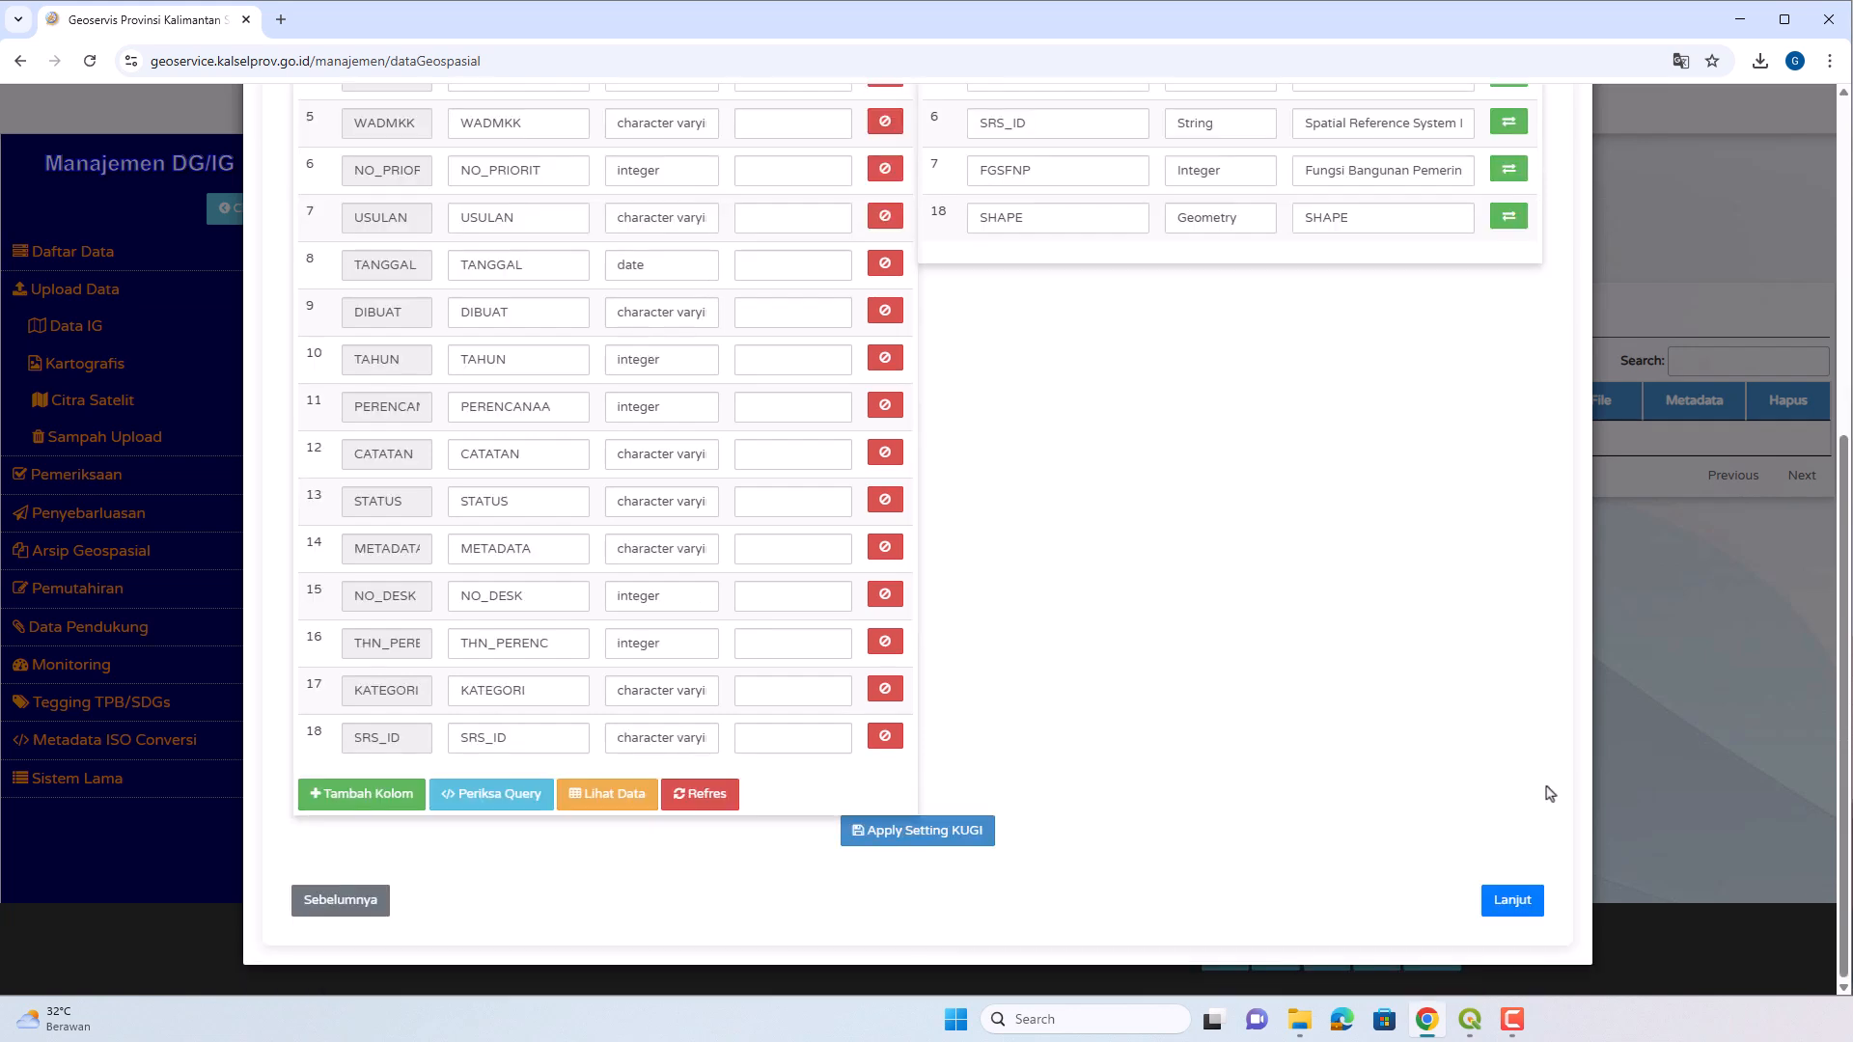
left_click(1513, 900)
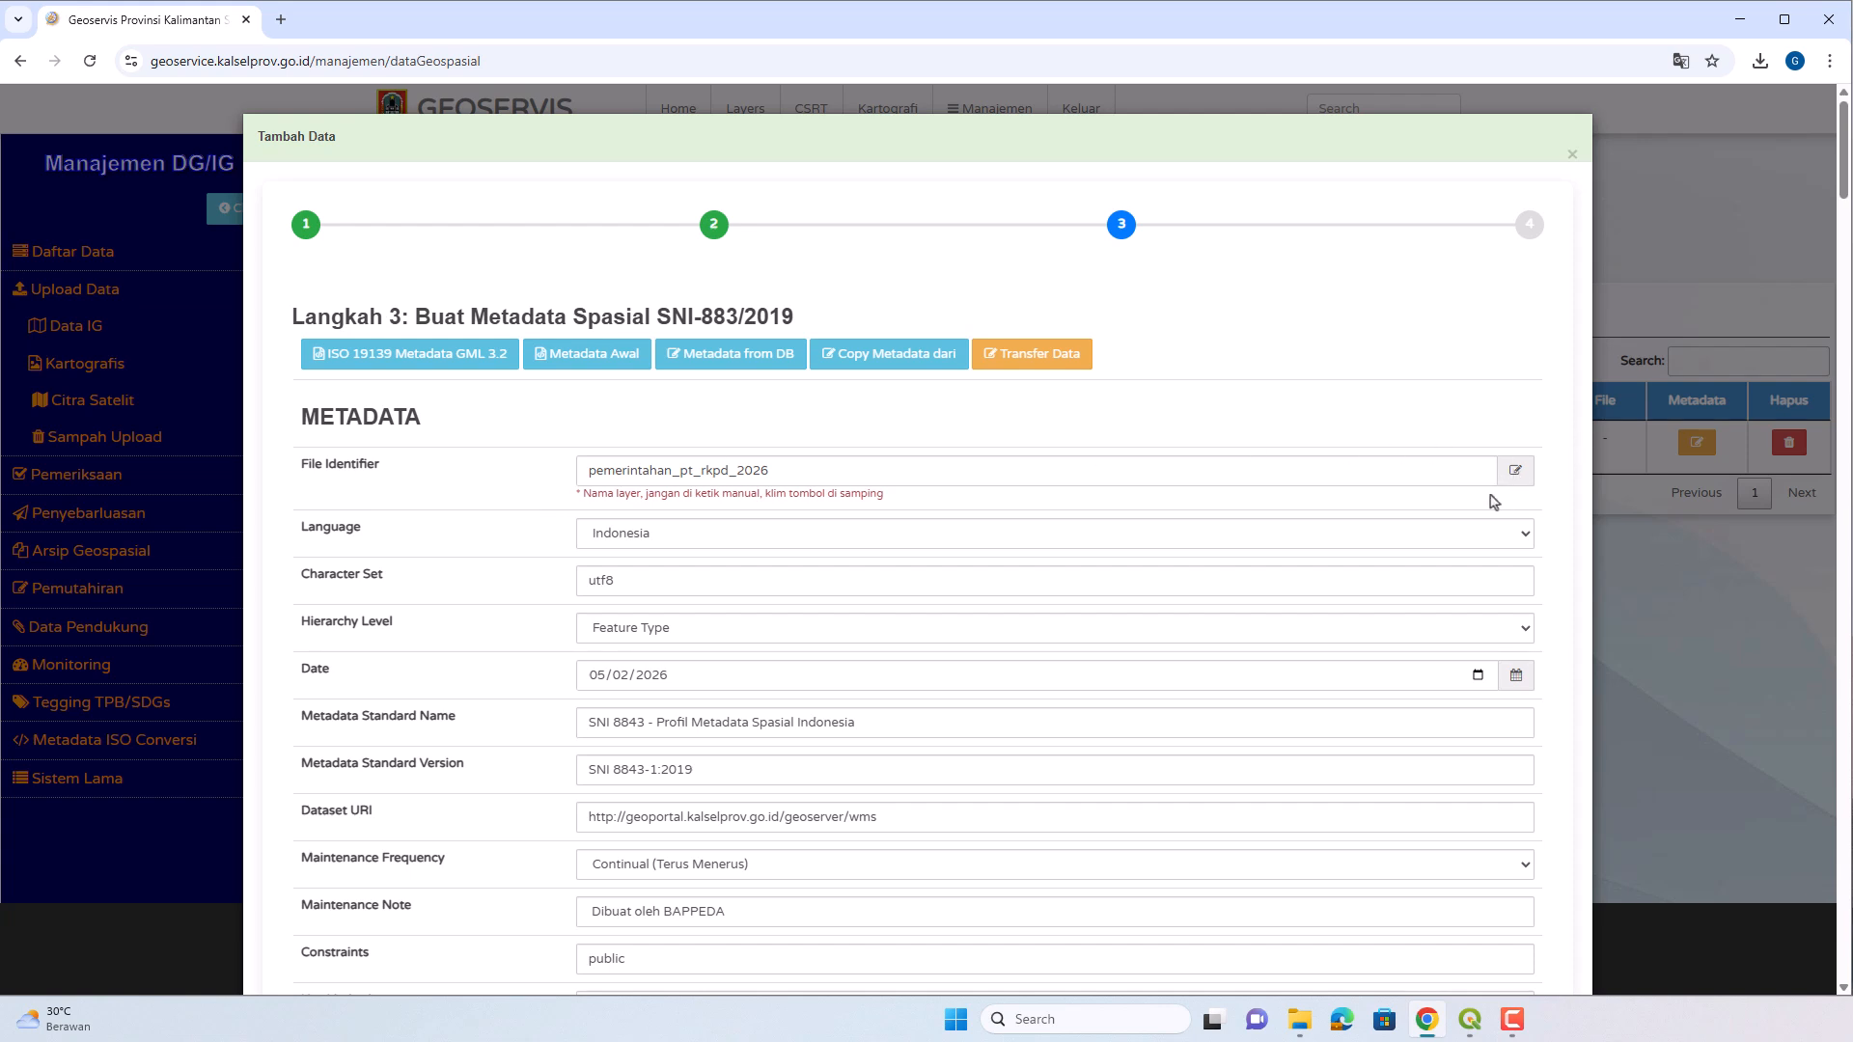
Review the prefilled METADATA section and set the Data Identification date to 05/02/2026.
scroll(981, 512, "down", 1)
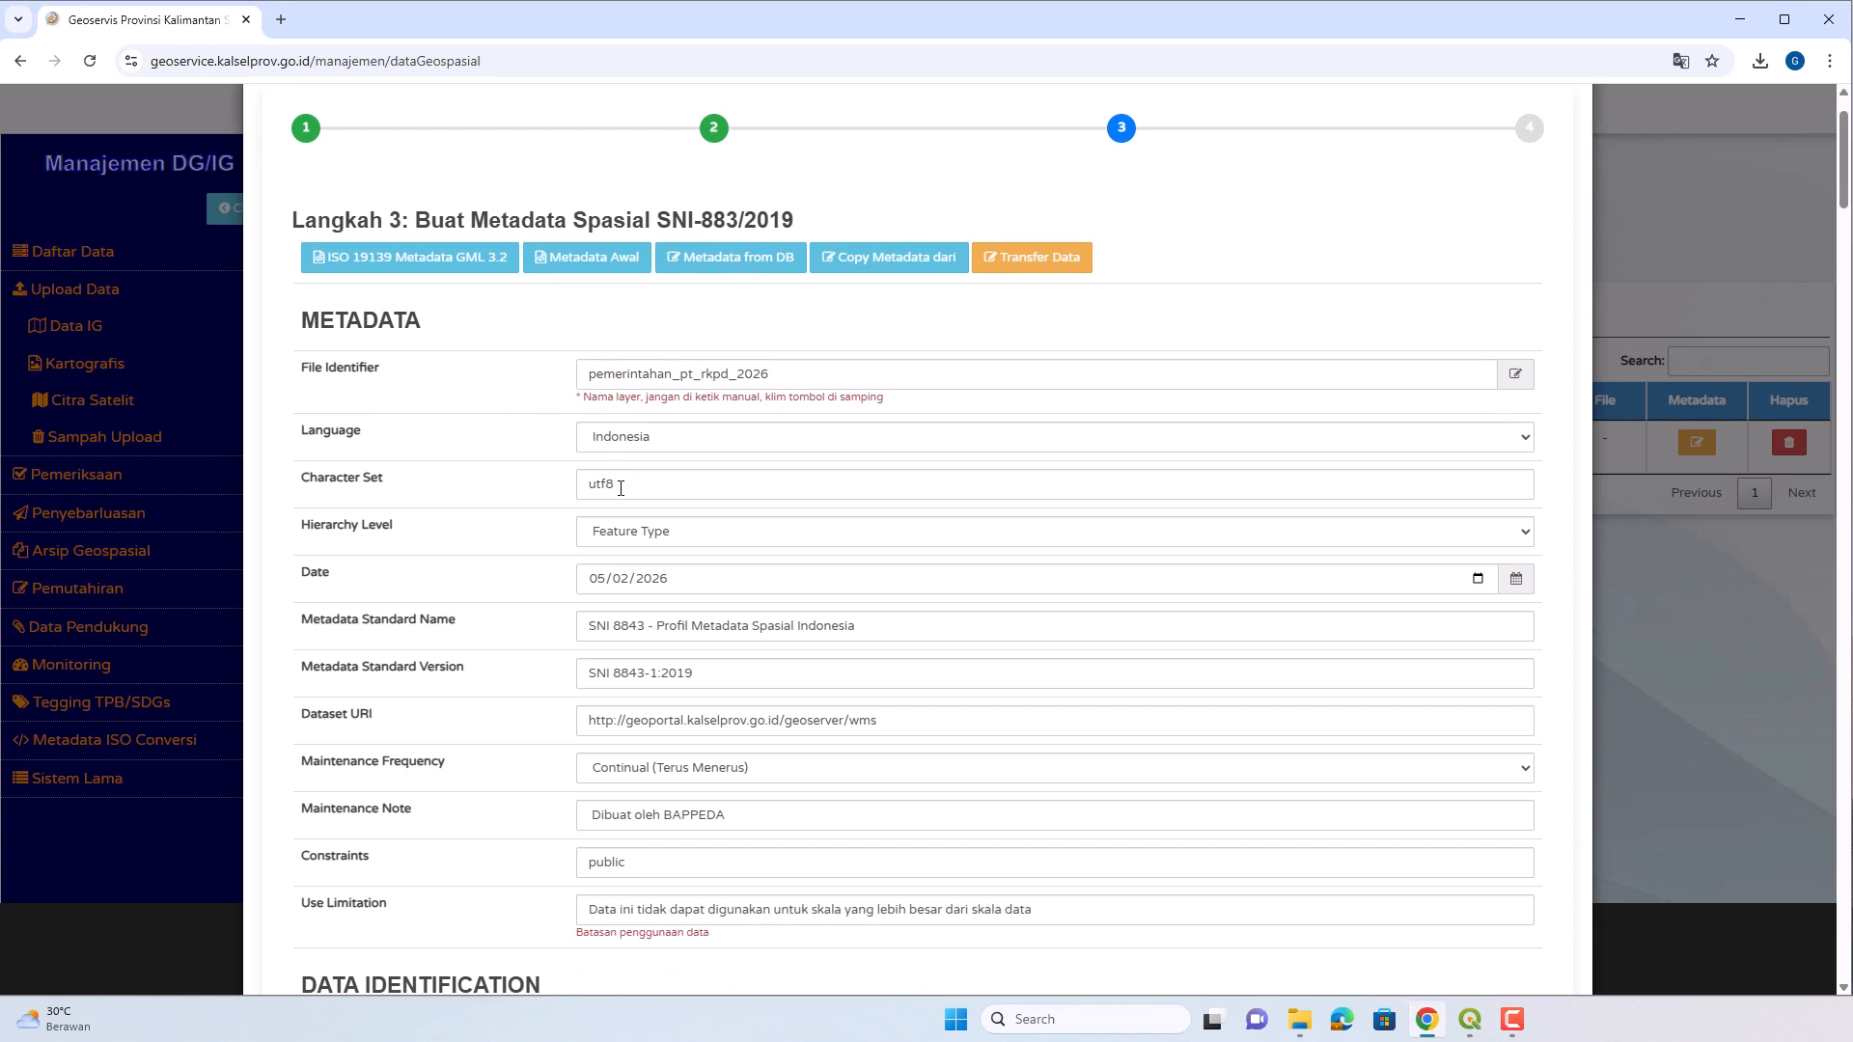
scroll(620, 492, "down", 1)
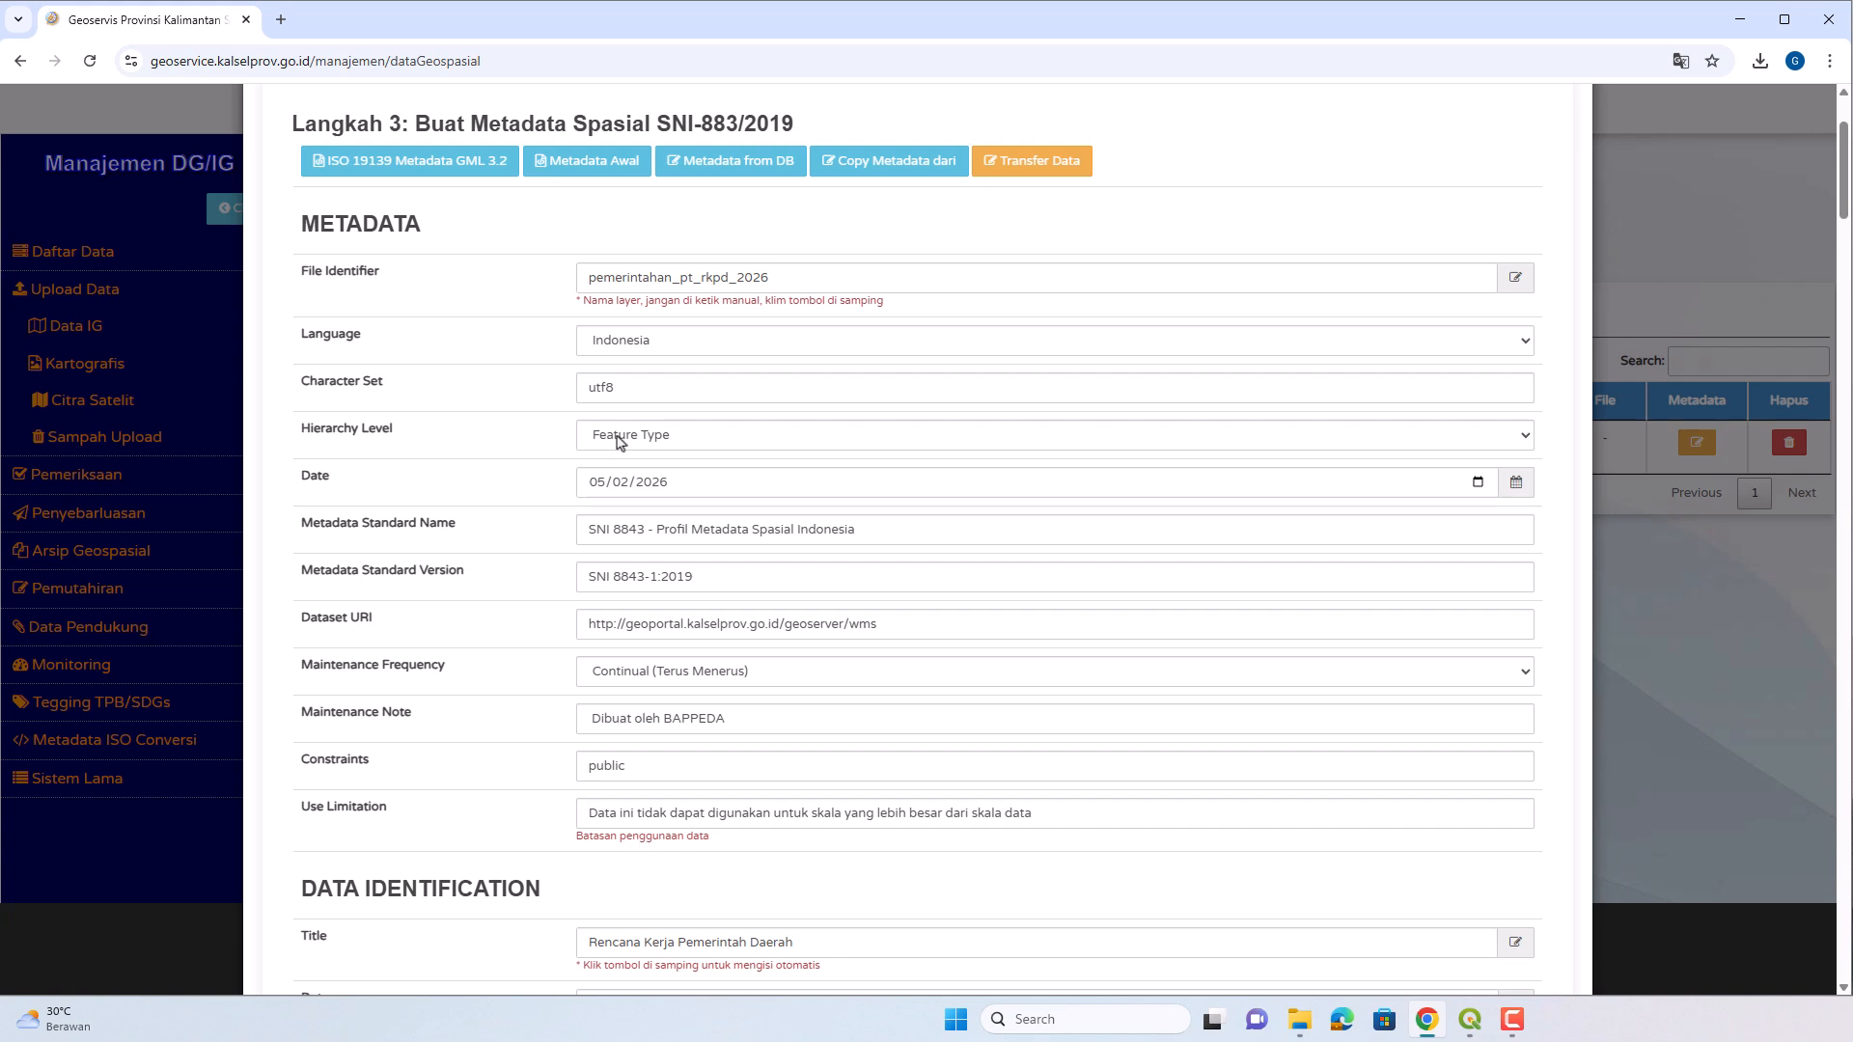
scroll(620, 442, "down", 1)
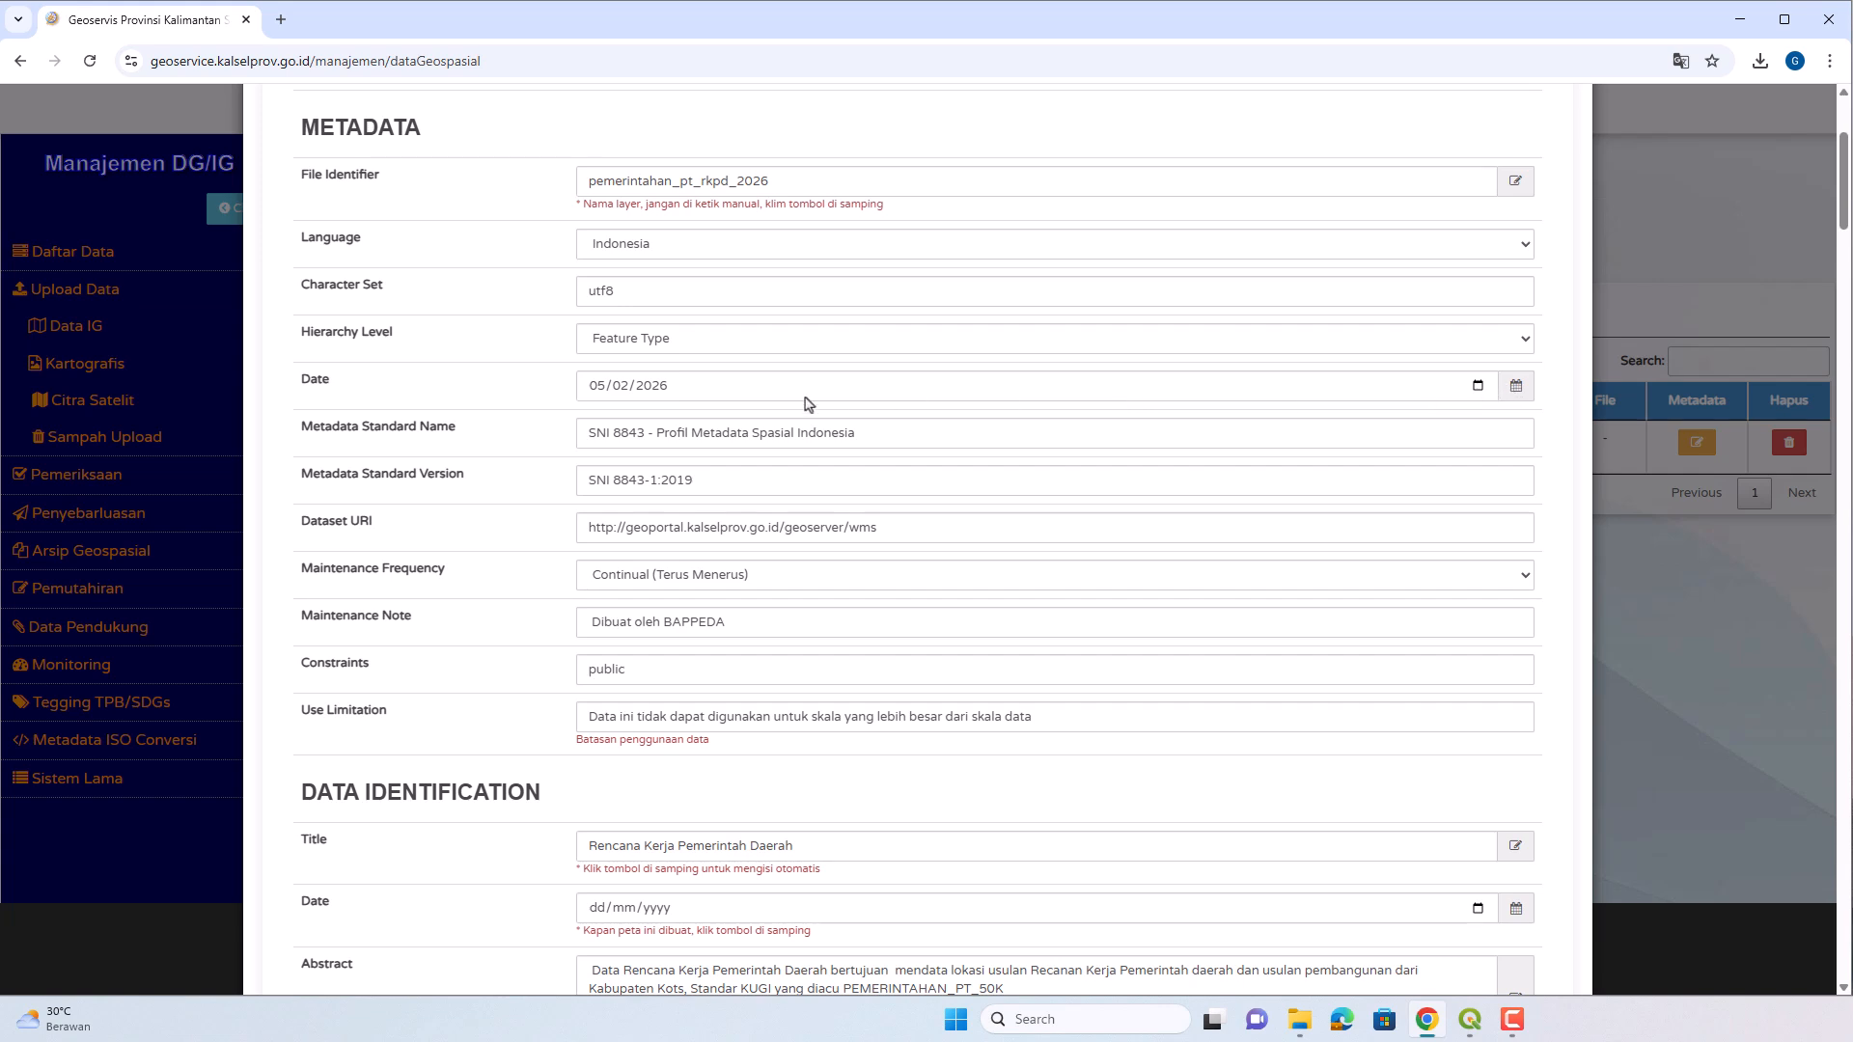
scroll(761, 437, "down", 1)
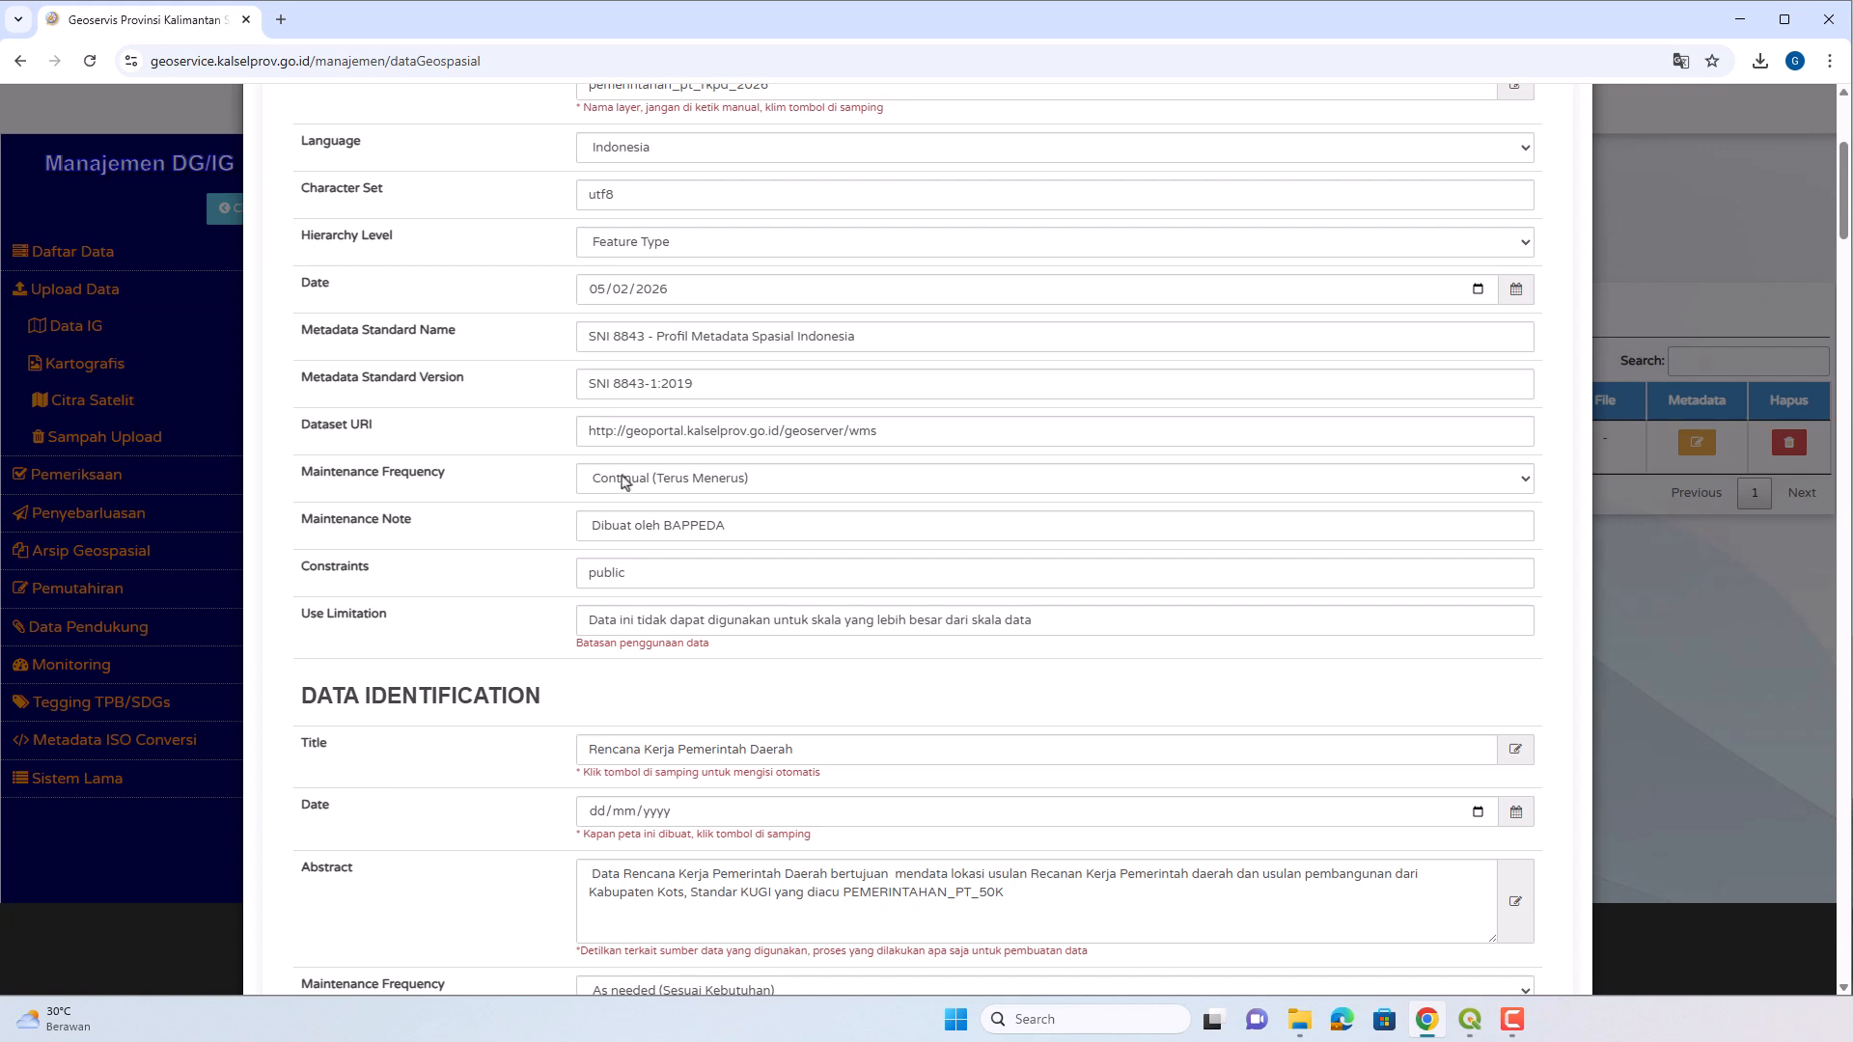
scroll(673, 527, "down", 1)
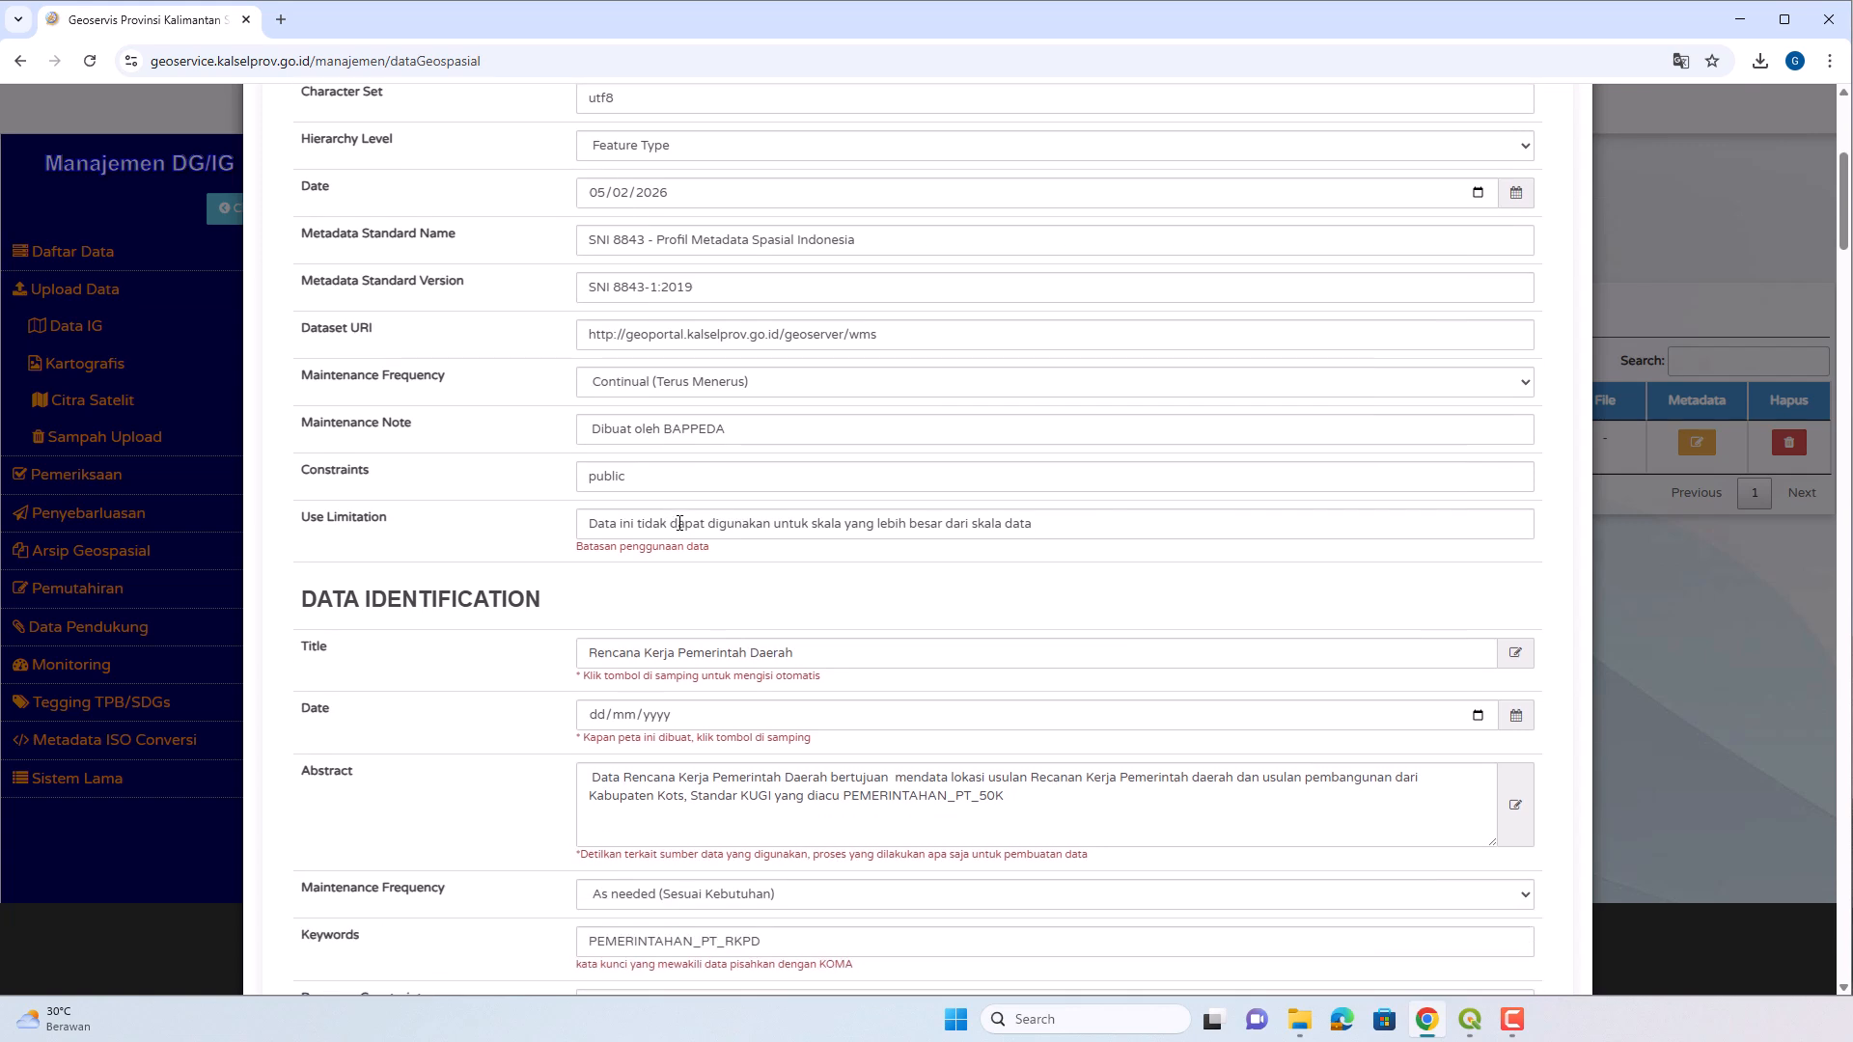
scroll(680, 523, "down", 3)
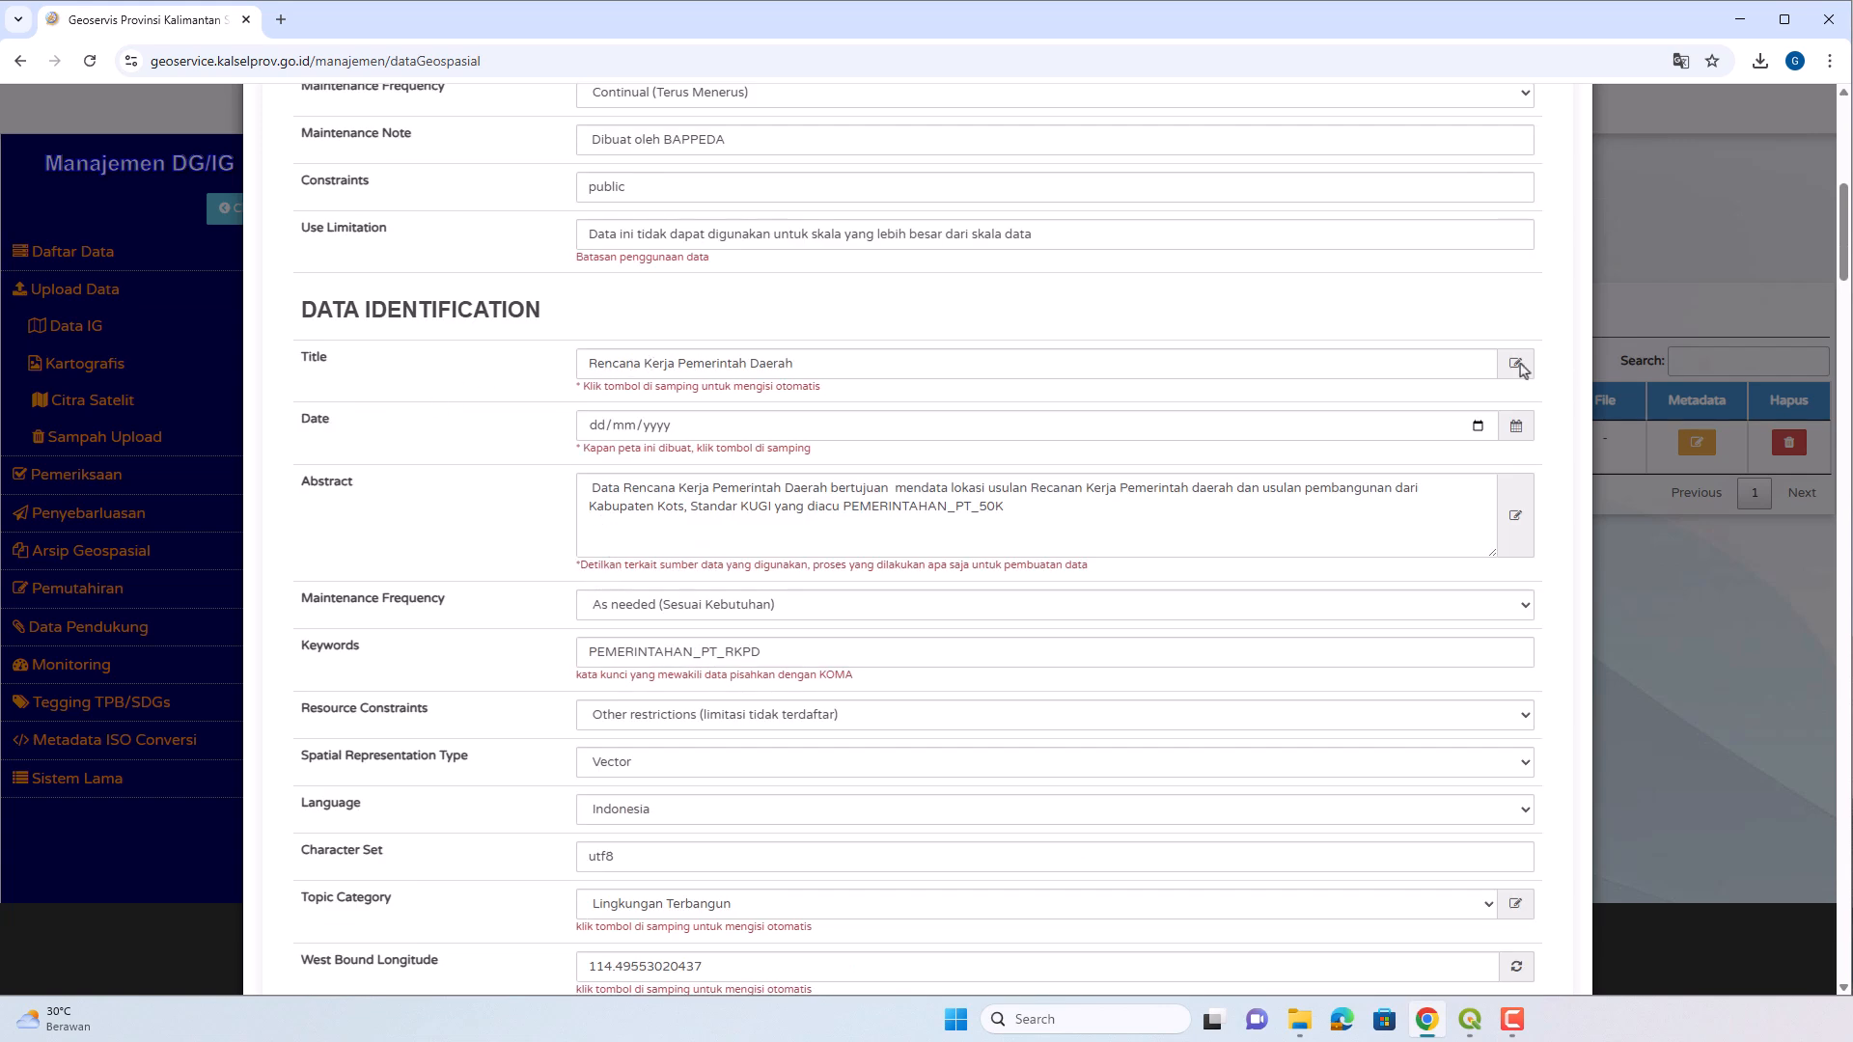
left_click(1516, 427)
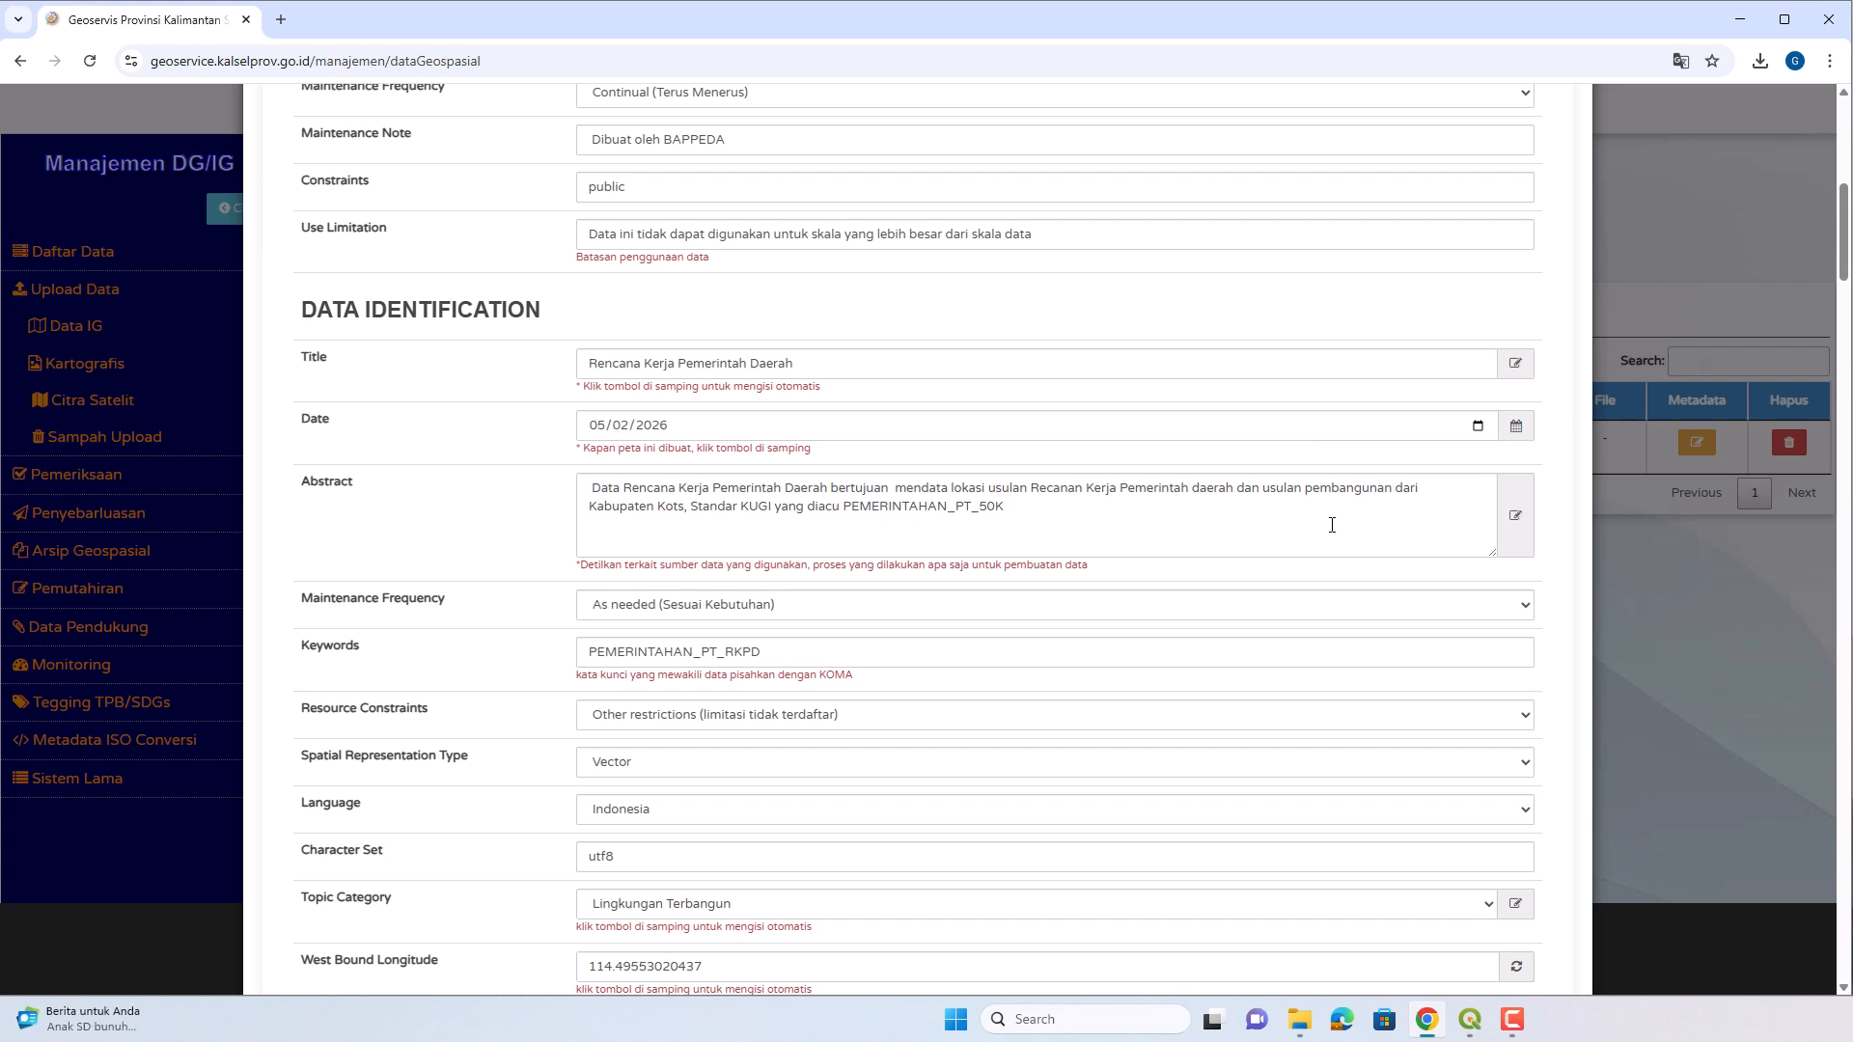
Insert "tahun 2026" after "Rencana Kerja Pemerintah Daerah" in the abstract and remove the space at its beginning.
left_click(830, 488)
type("tahun 2")
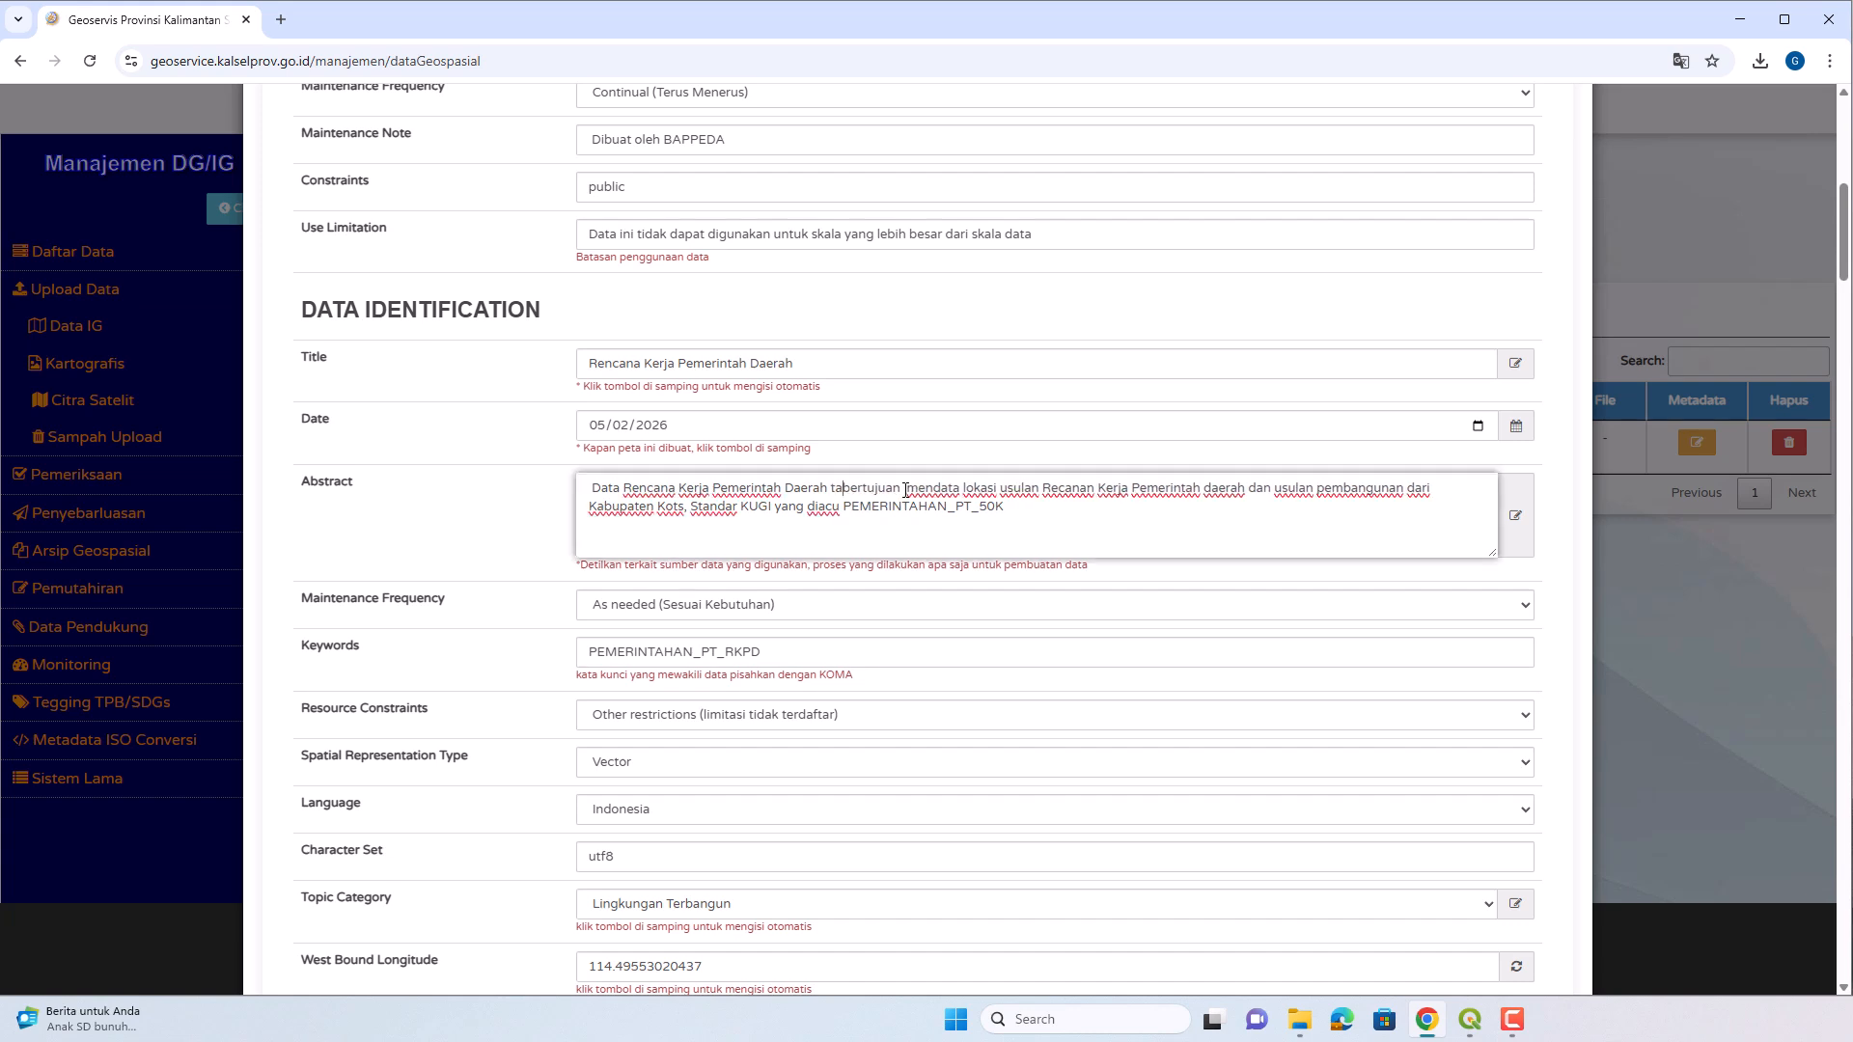
type("026")
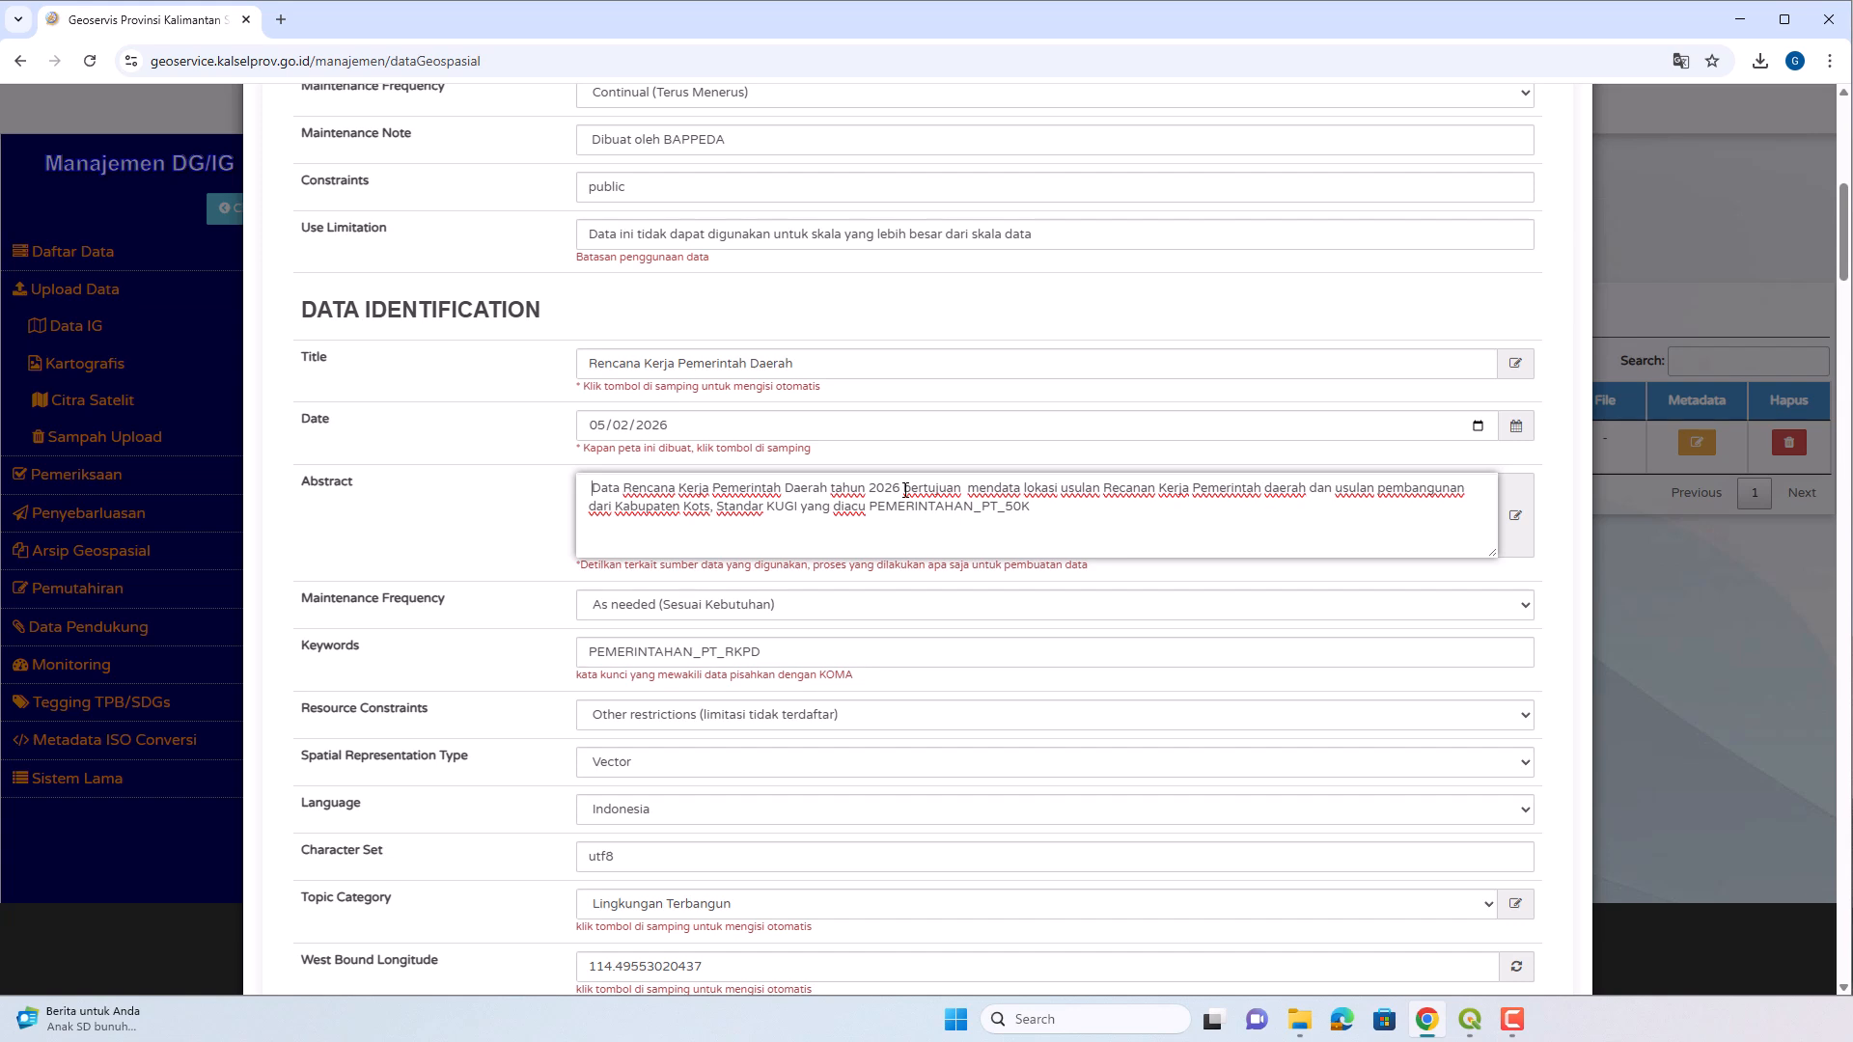
key("BackSpace")
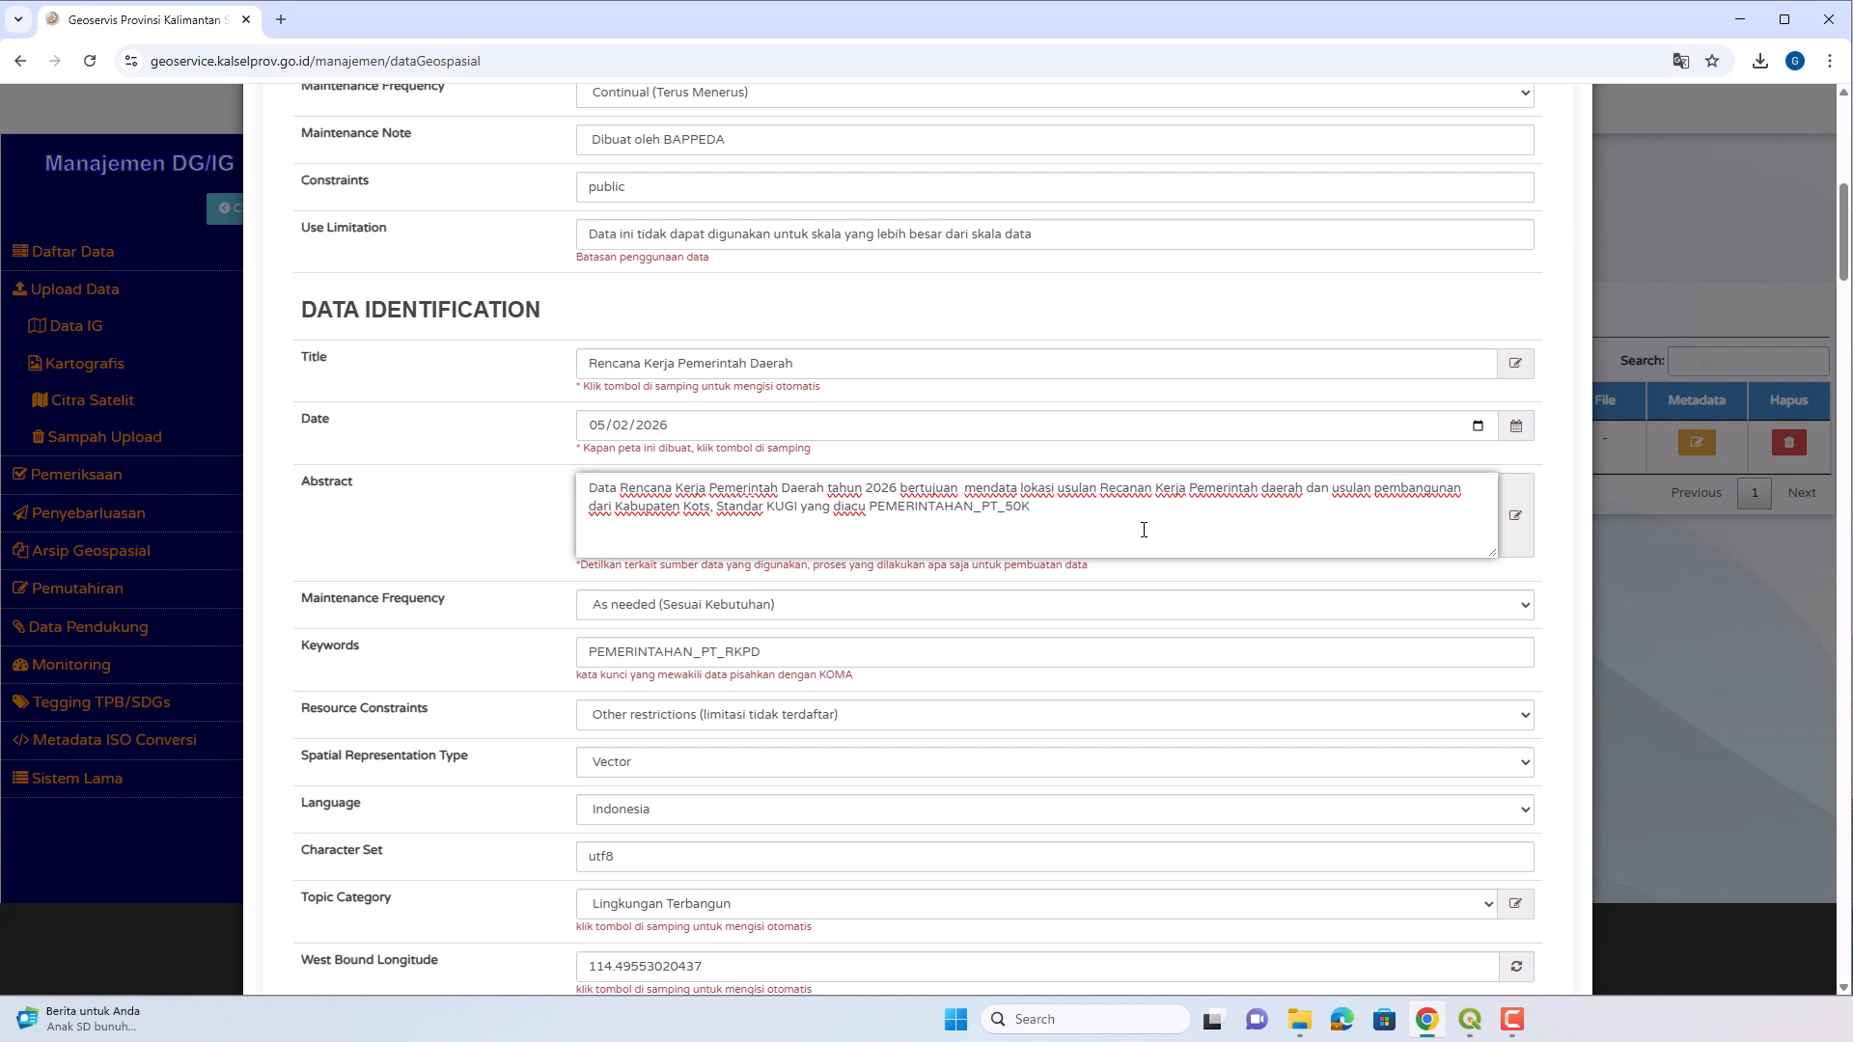
Keep the Data Identification maintenance frequency at As needed (Sesuai Kebutuhan) and replace the keywords with "rkpd, pemerintahan".
left_click(442, 615)
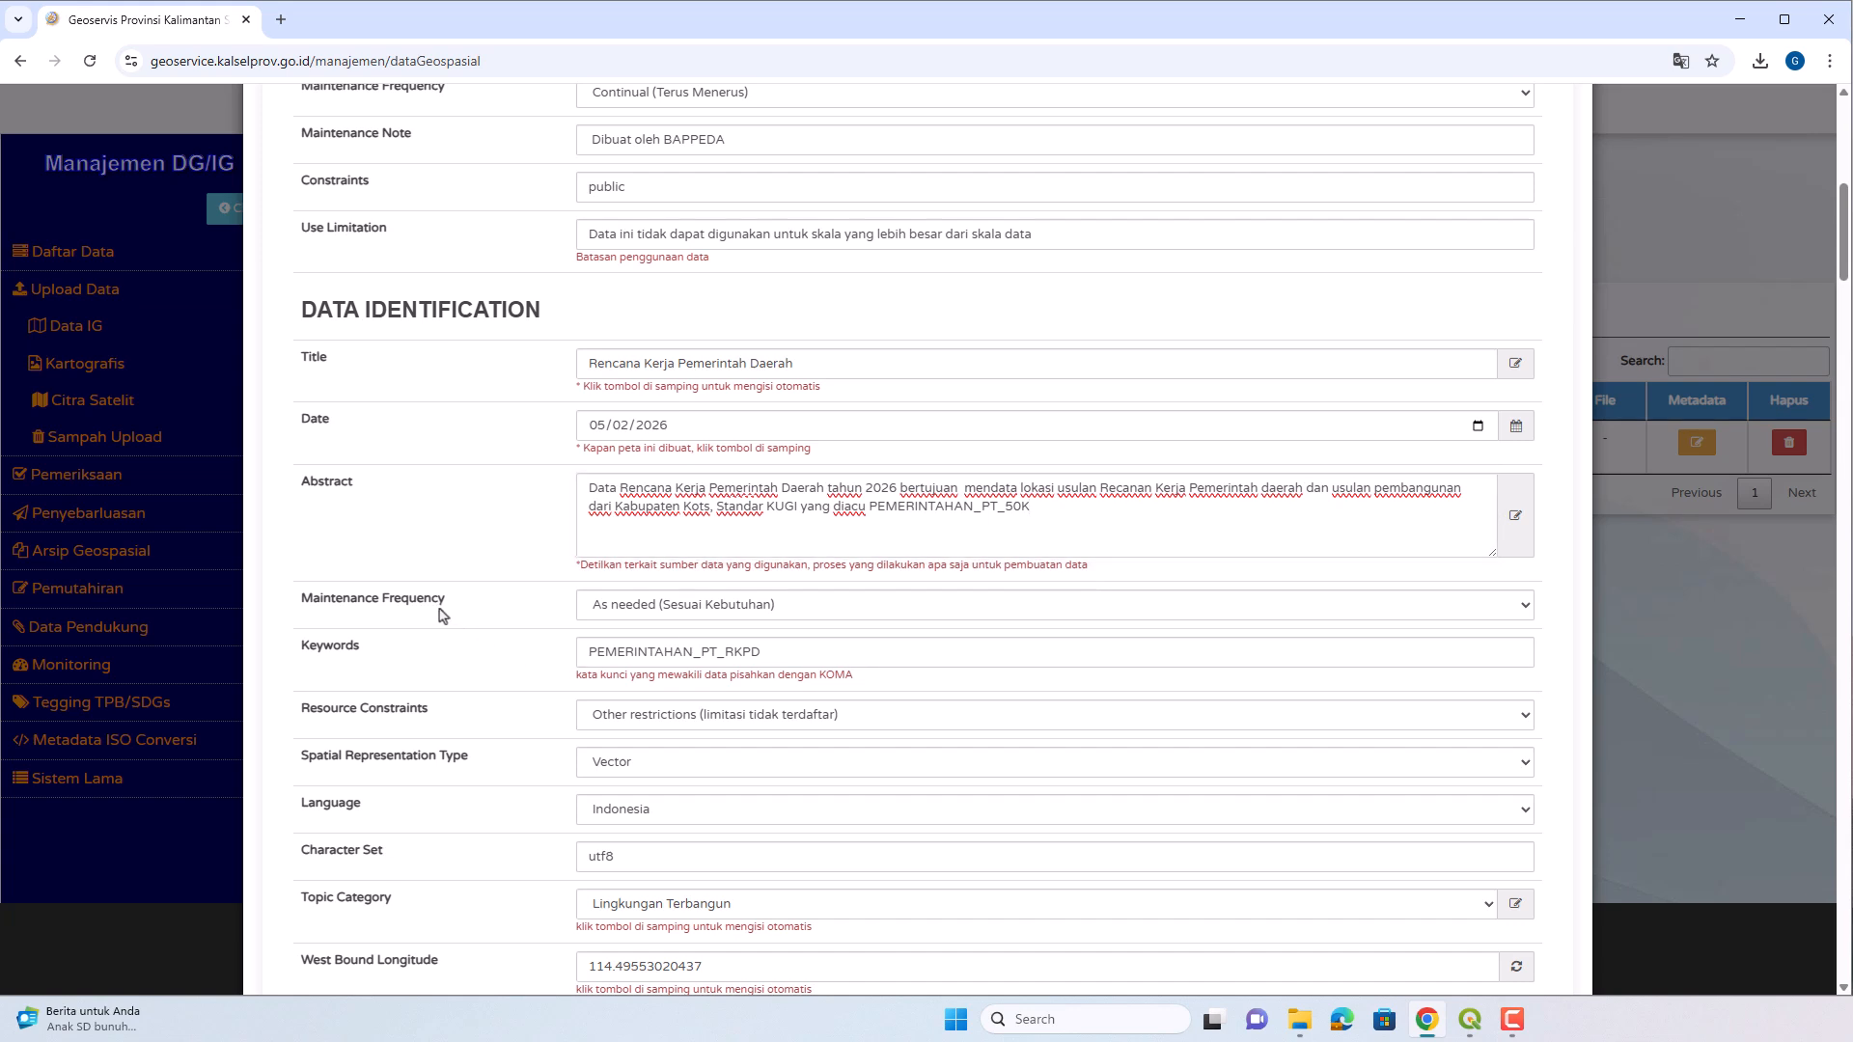
left_click(646, 612)
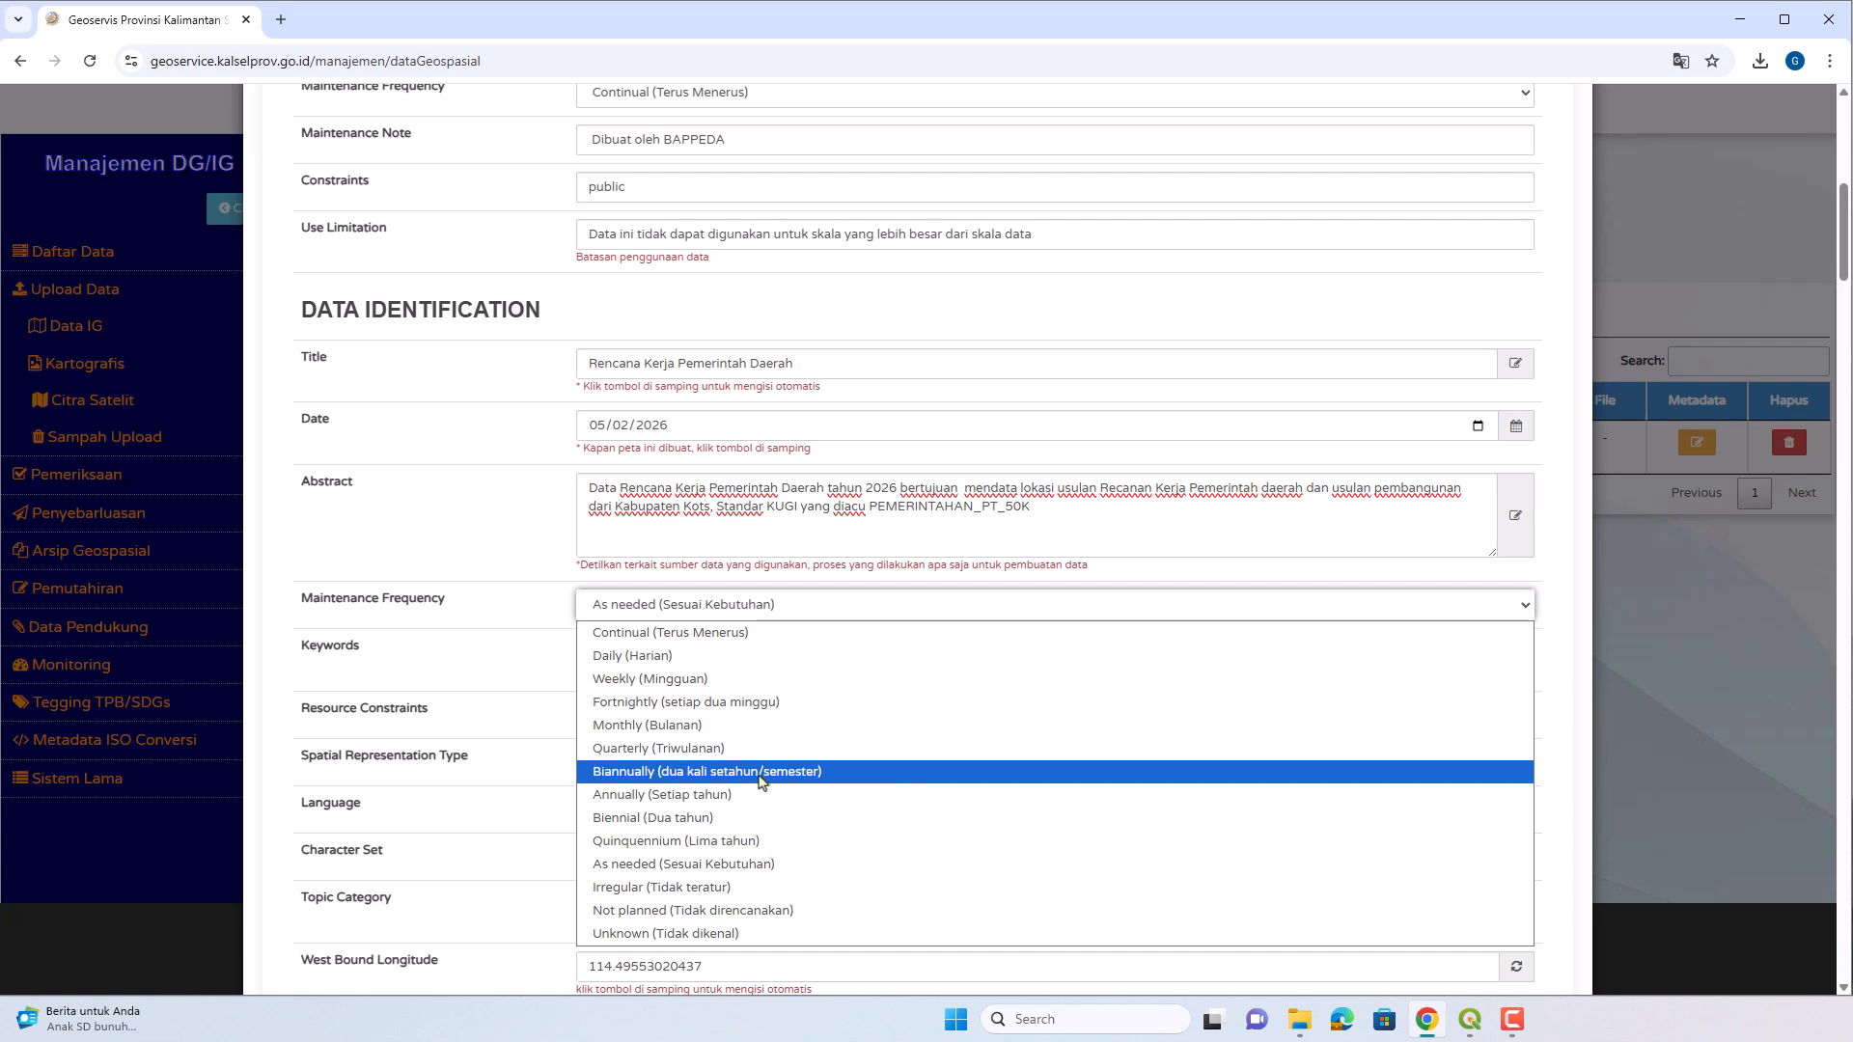
key("Escape")
key("Tab")
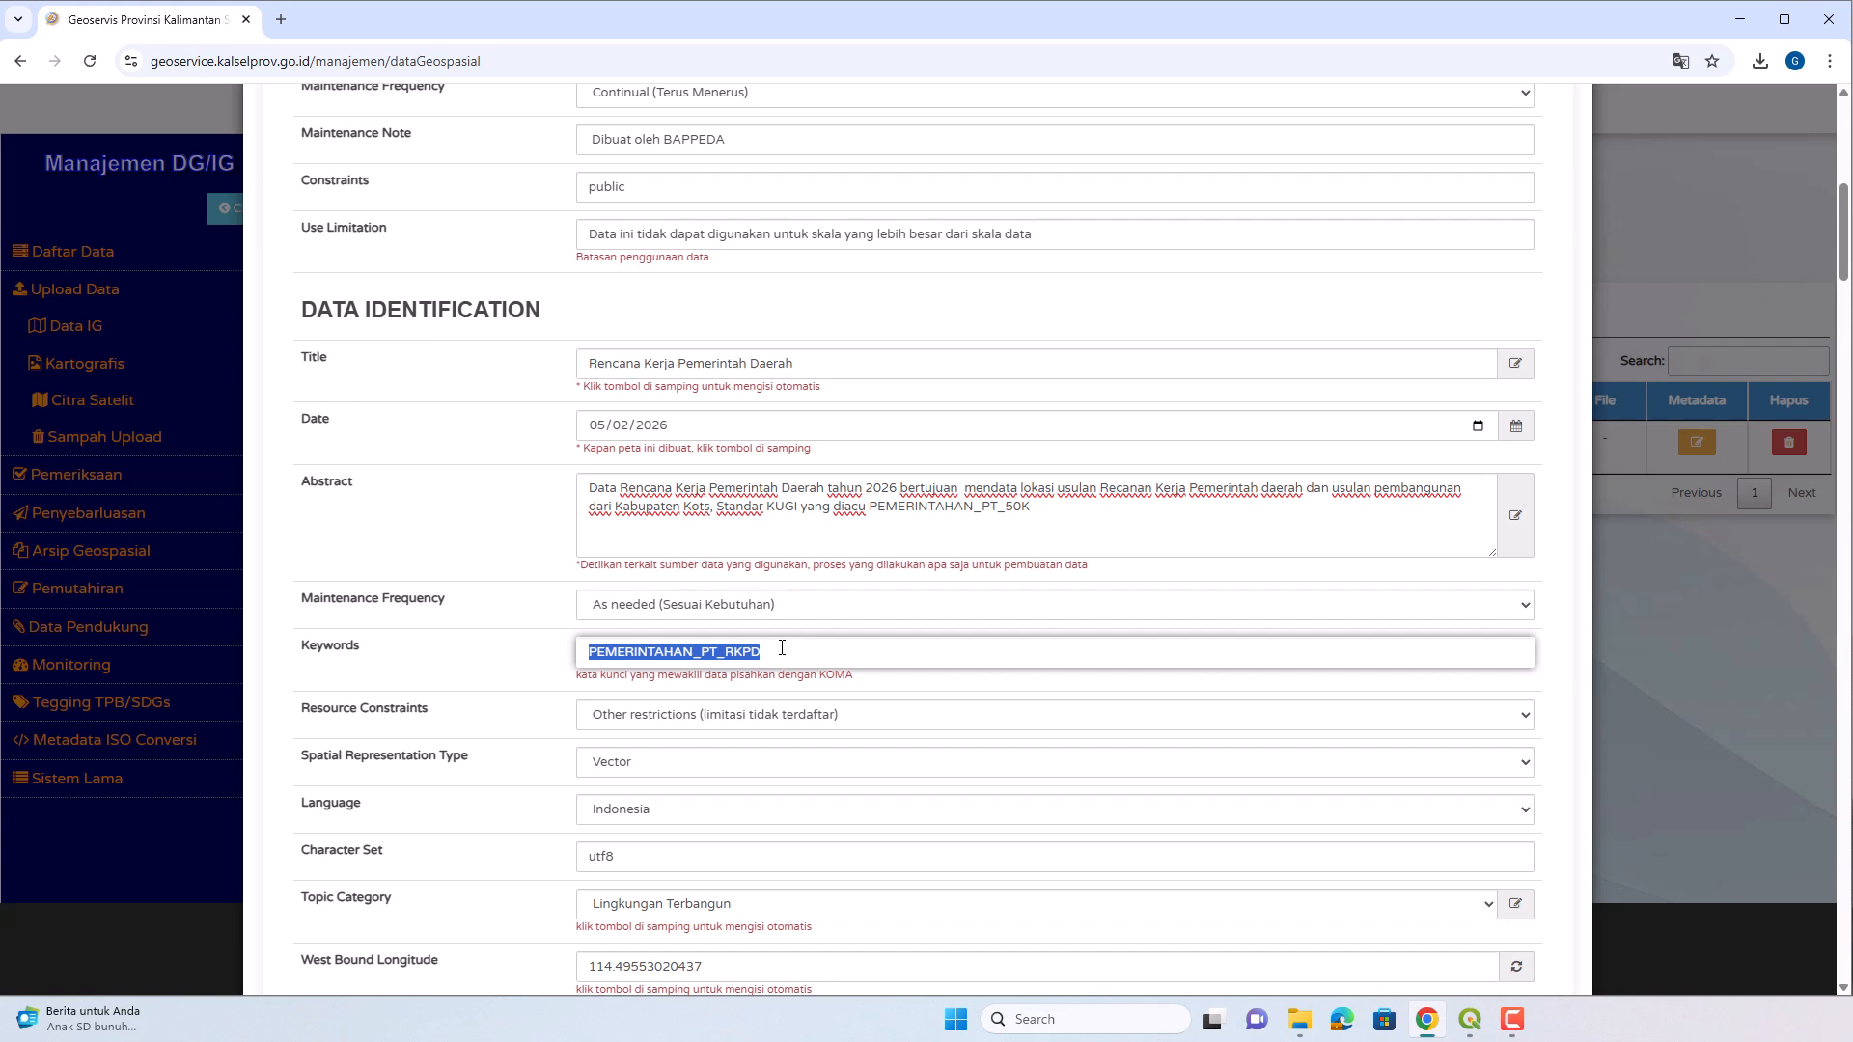
type("pe")
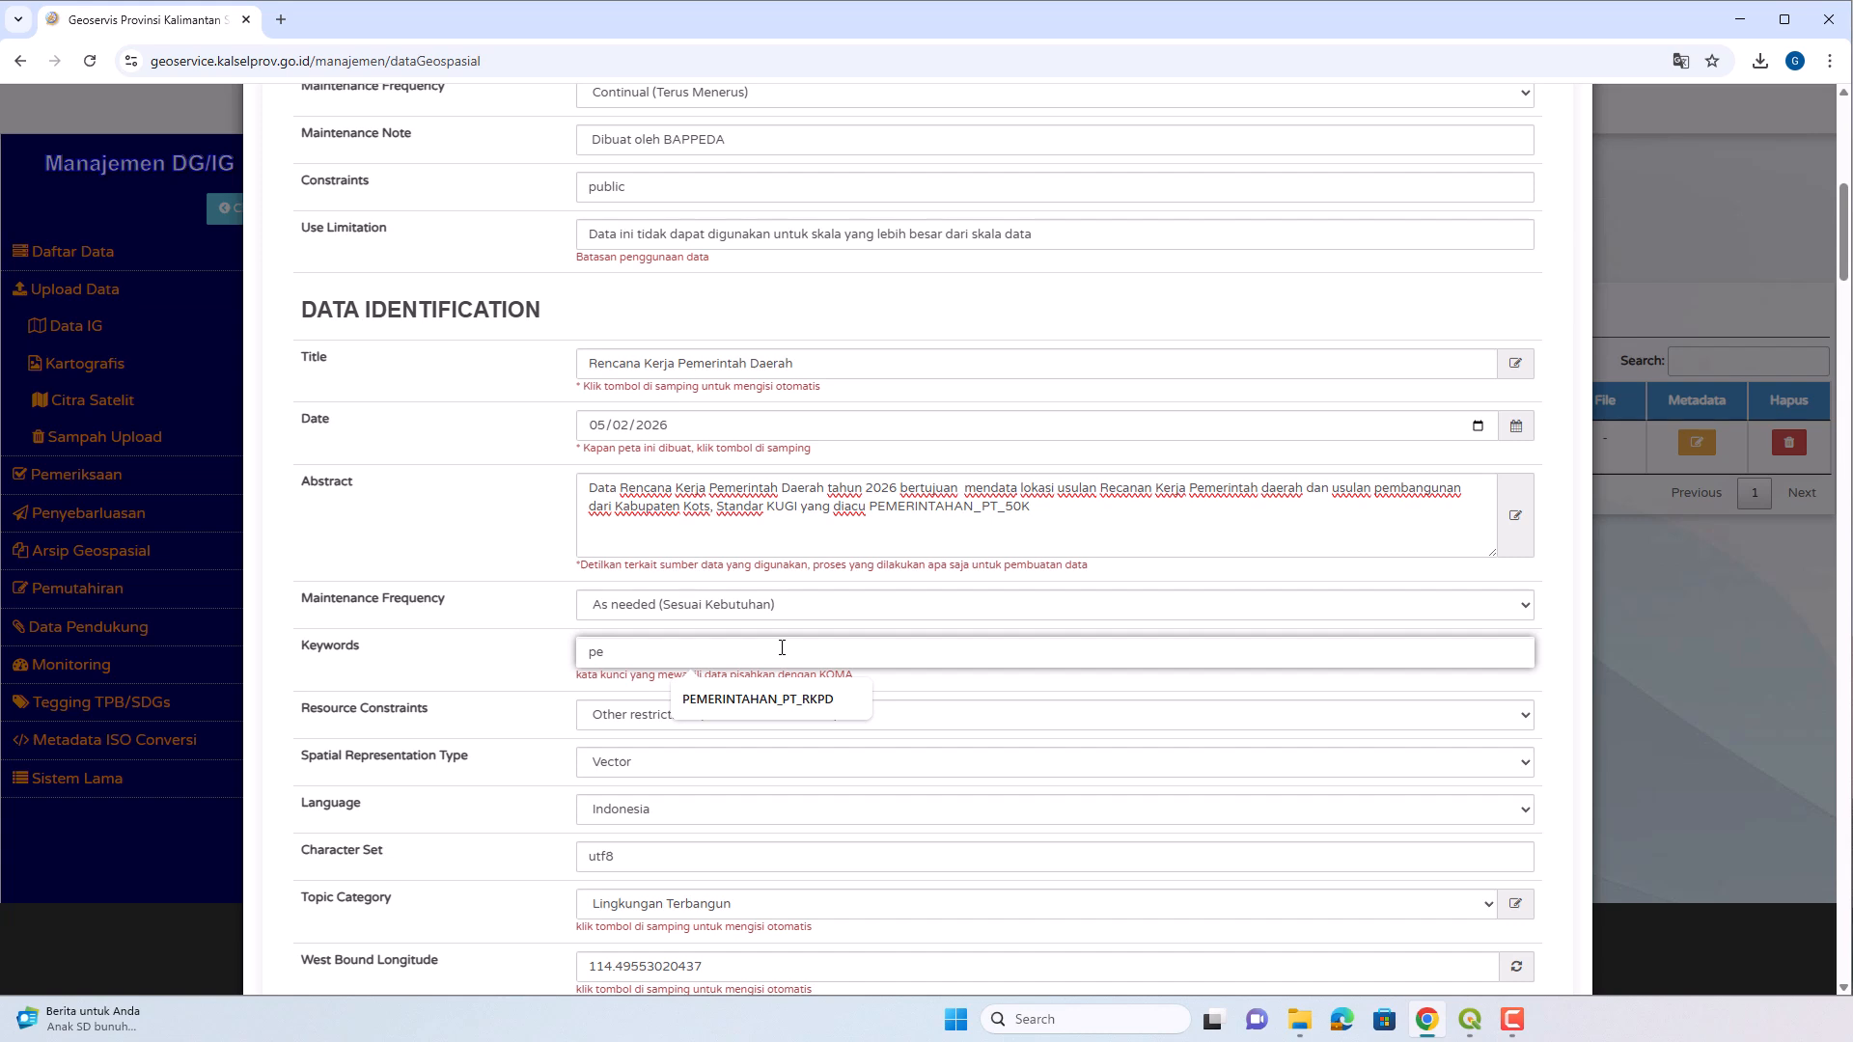
key("BackSpace")
key("BackSpace")
type("rkpd,")
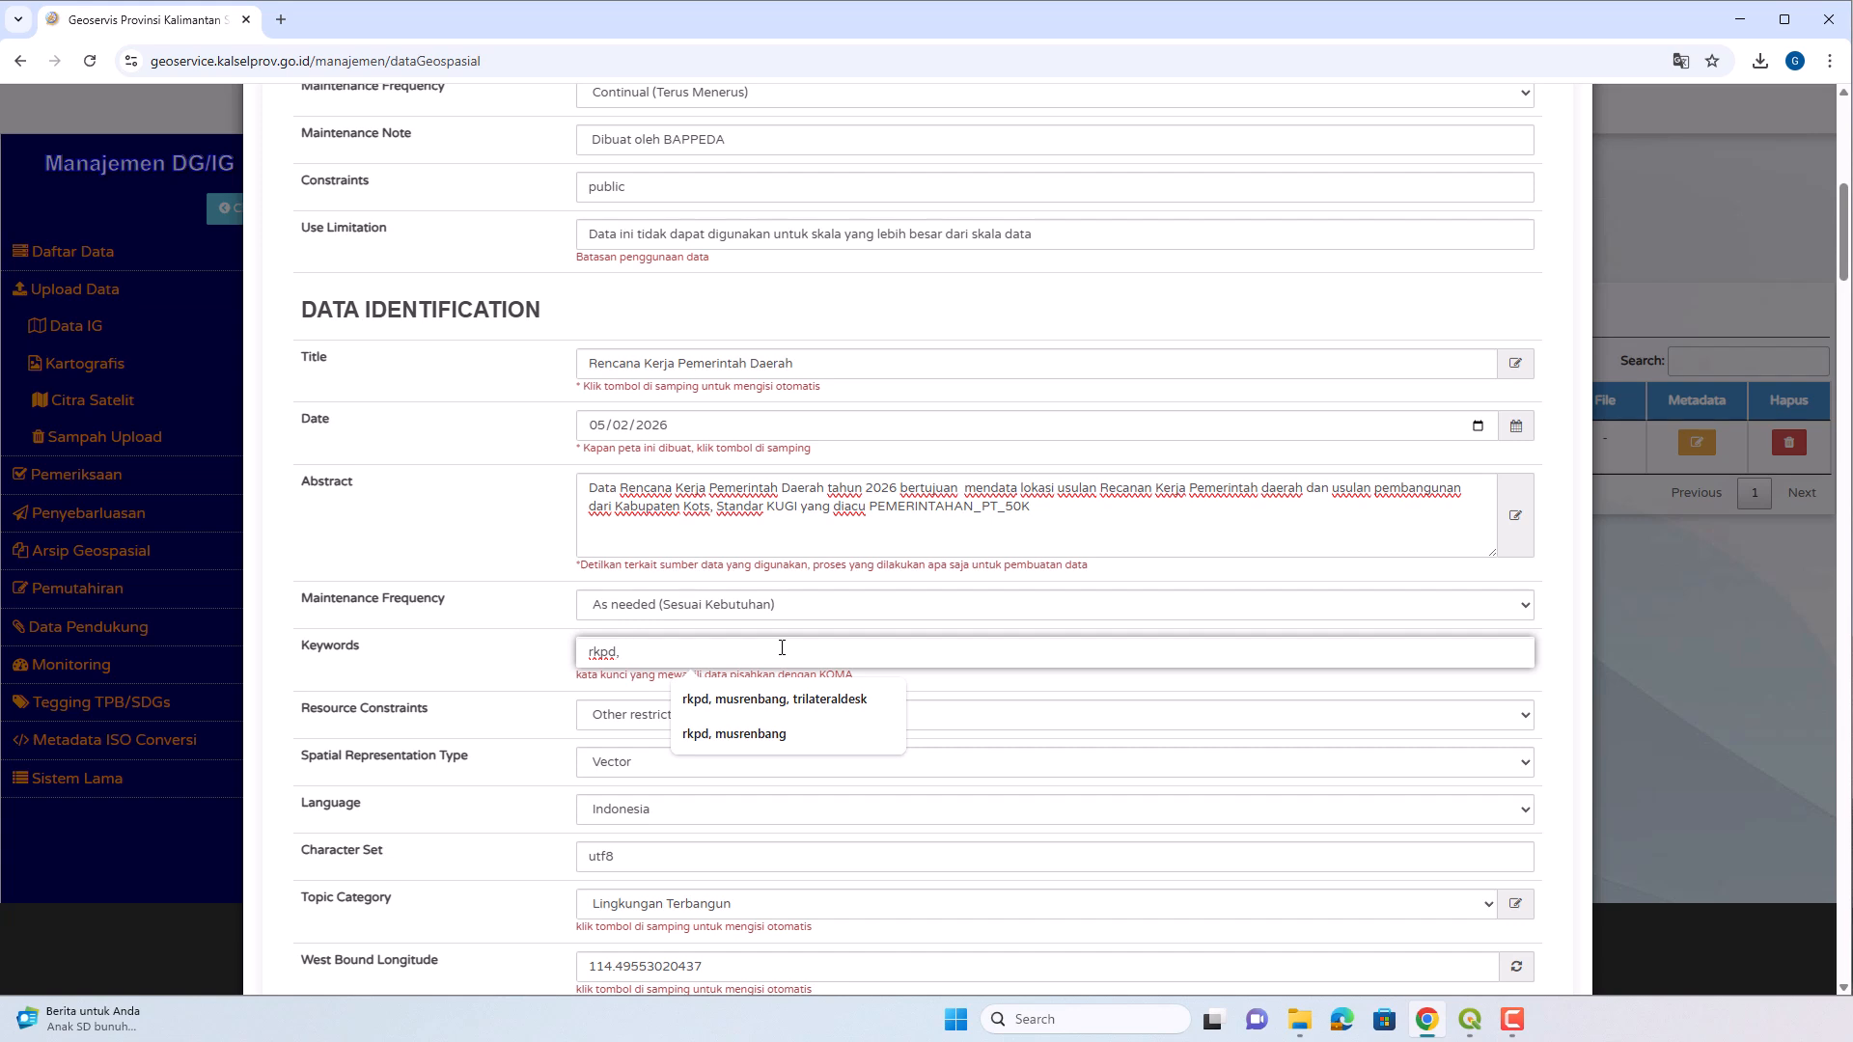
type("pemerintahan")
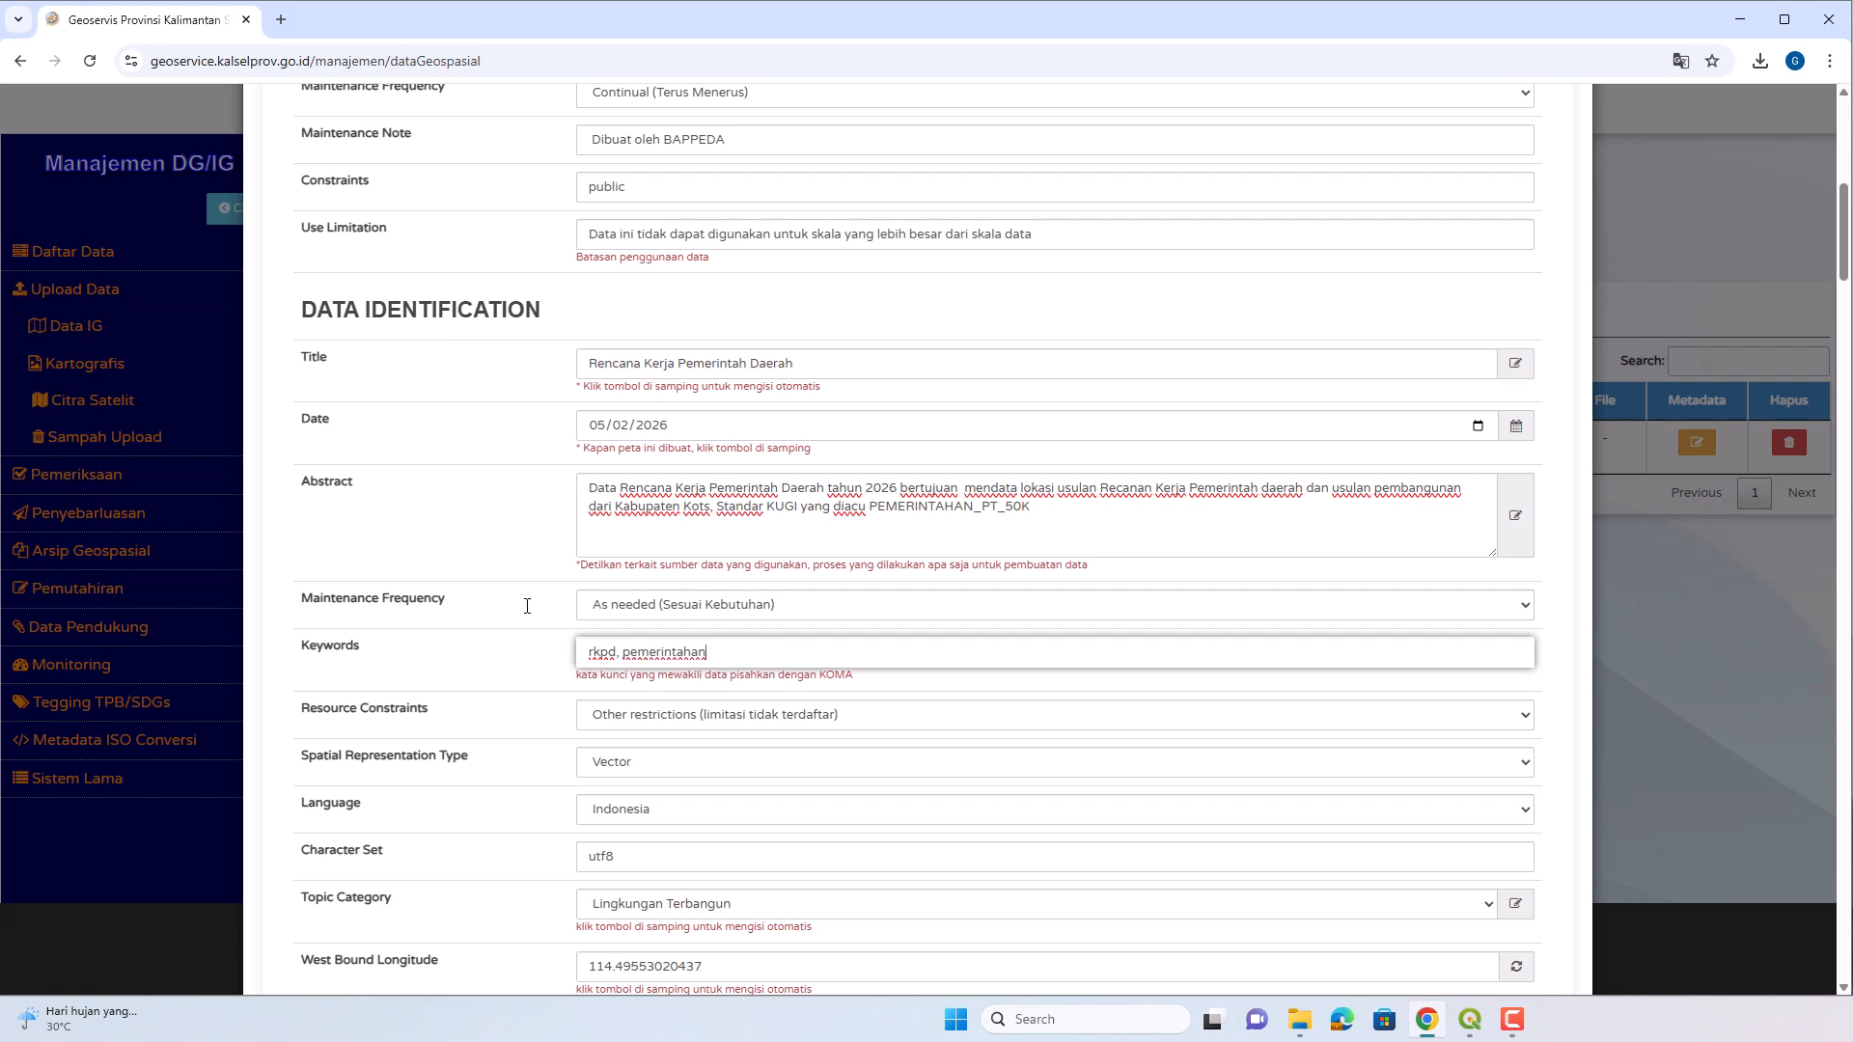
left_click(319, 577)
Keep Other restrictions (limitasi tidak terdaftar) as the resource constraint and autofill the topic category.
scroll(419, 565, "down", 4)
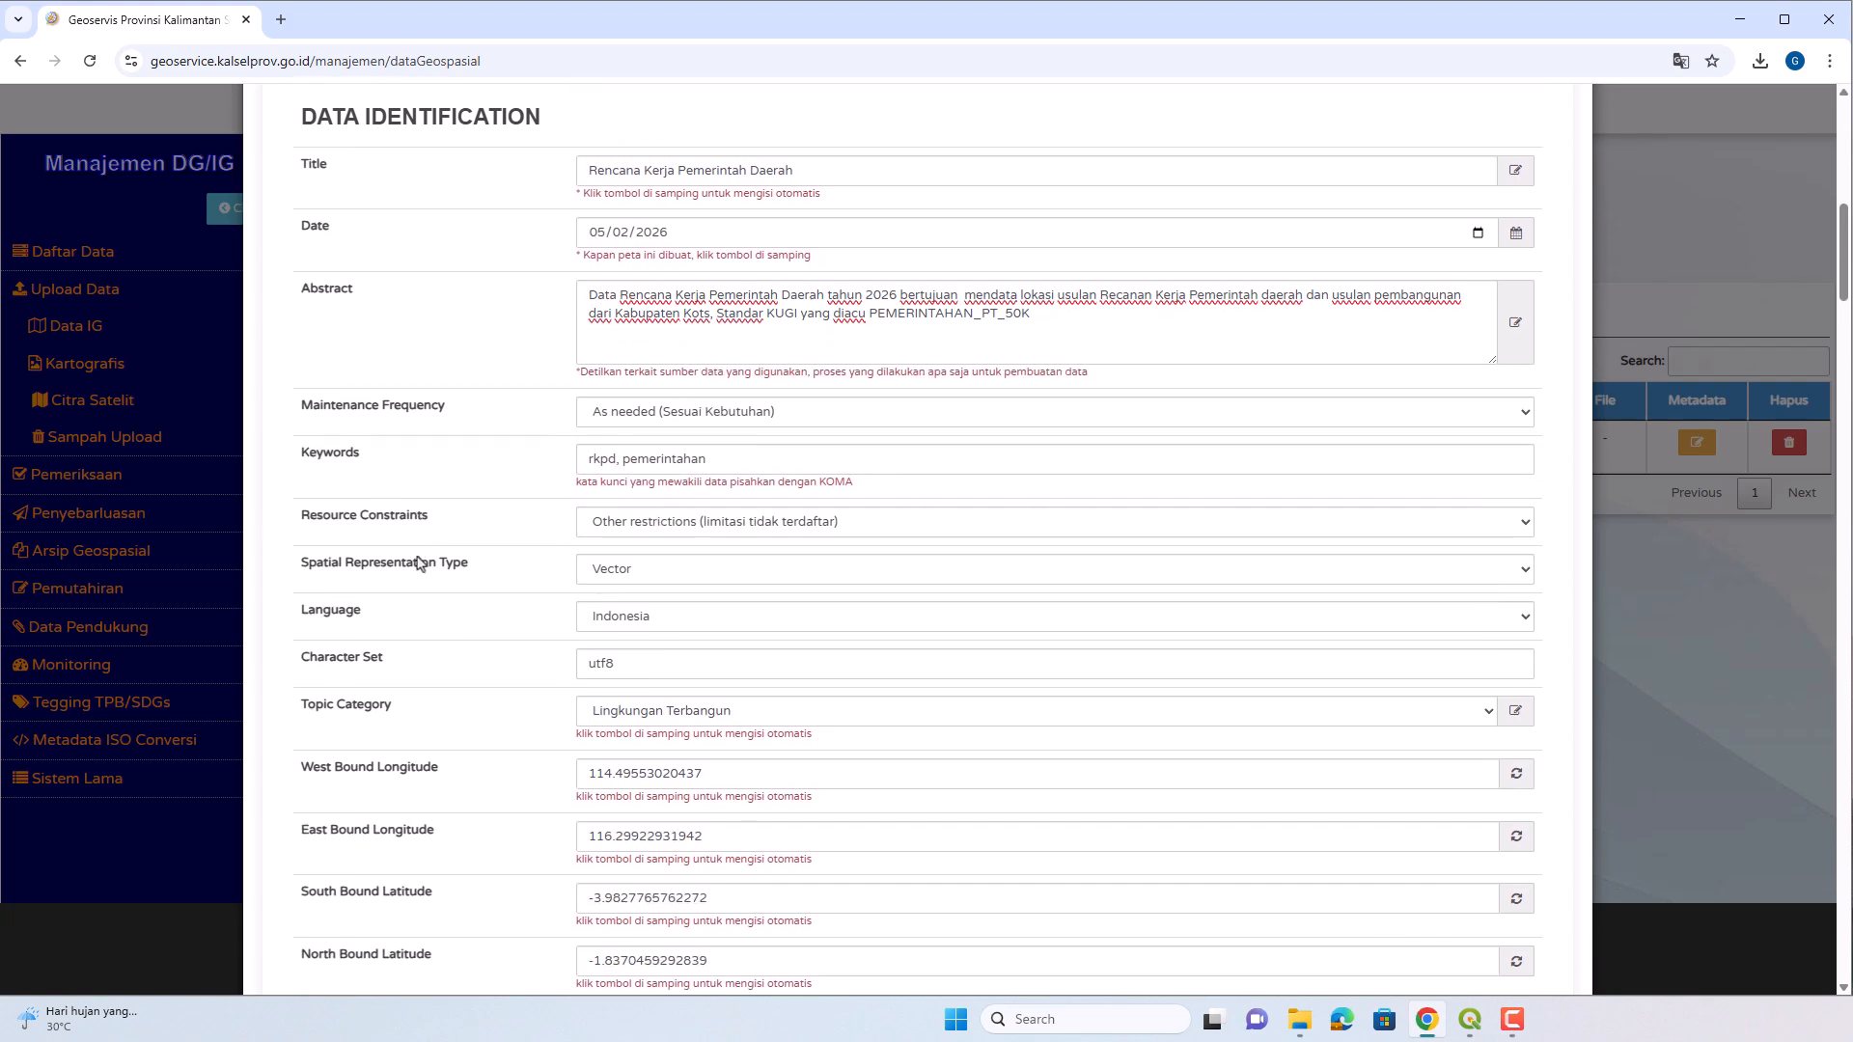
left_click(687, 332)
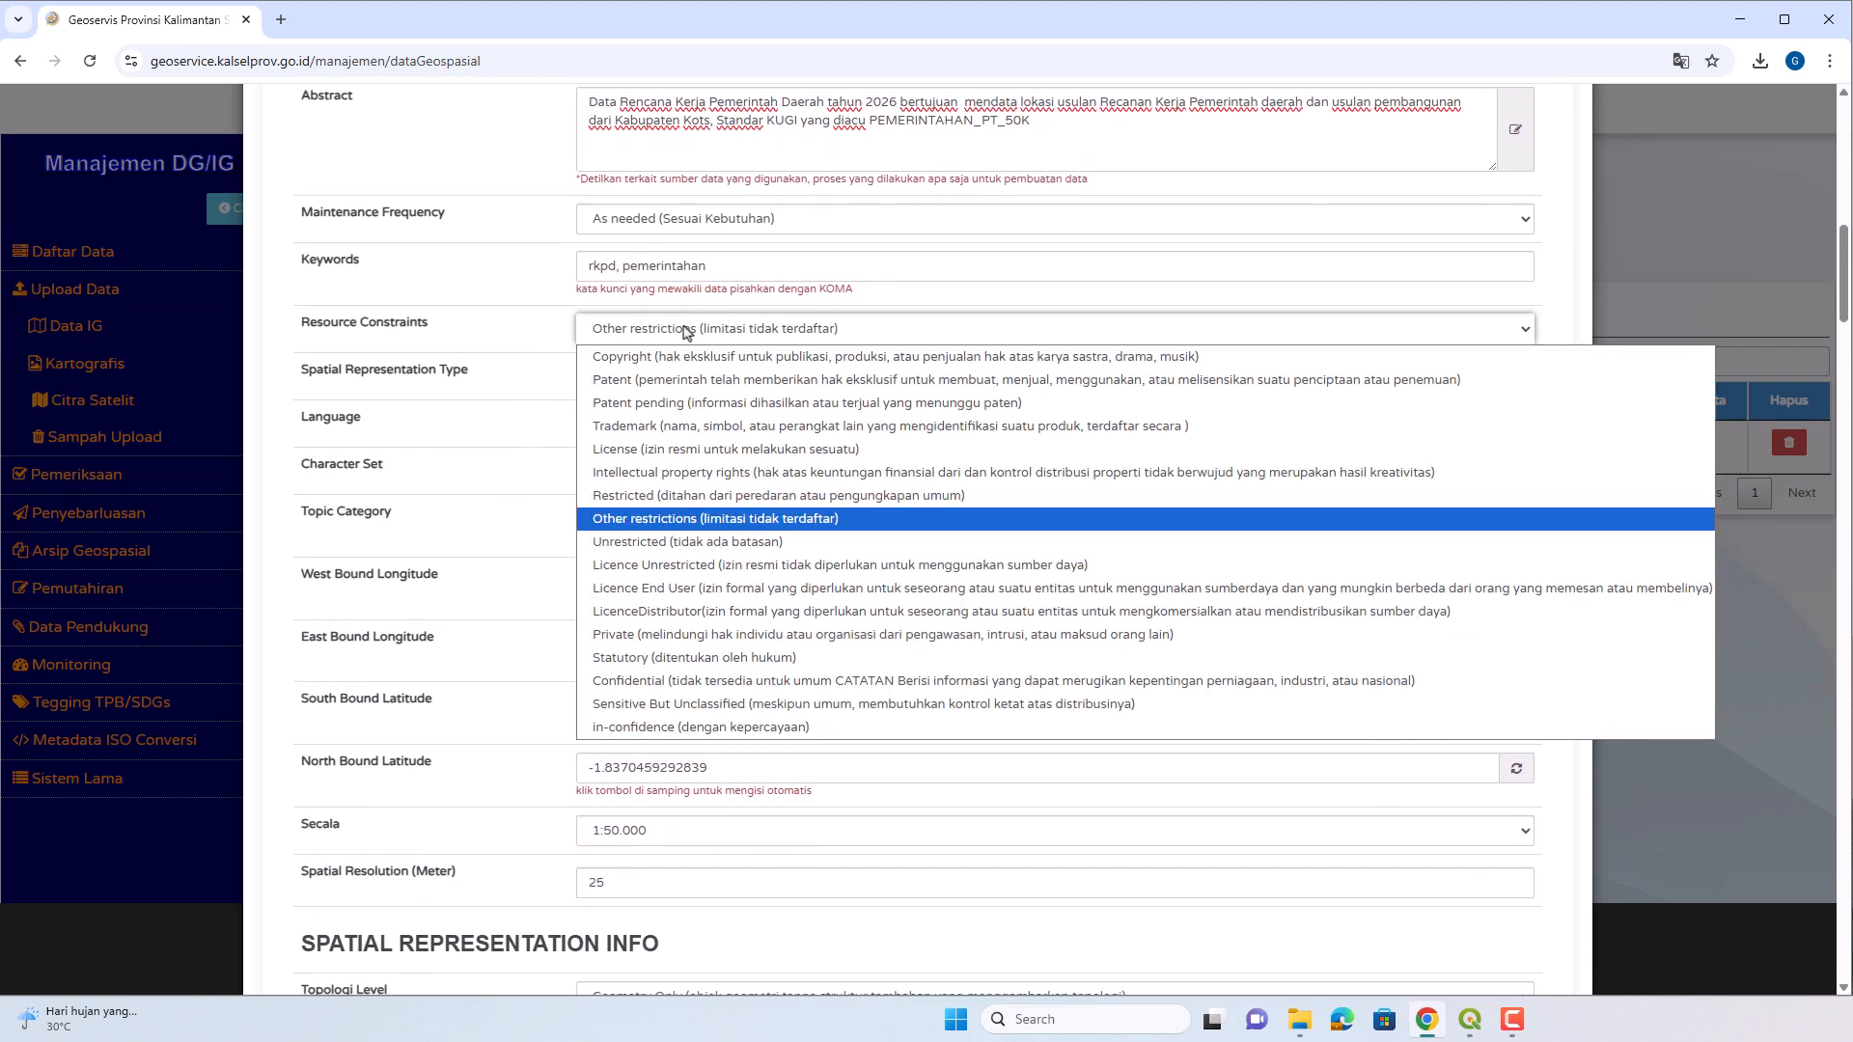
left_click(725, 333)
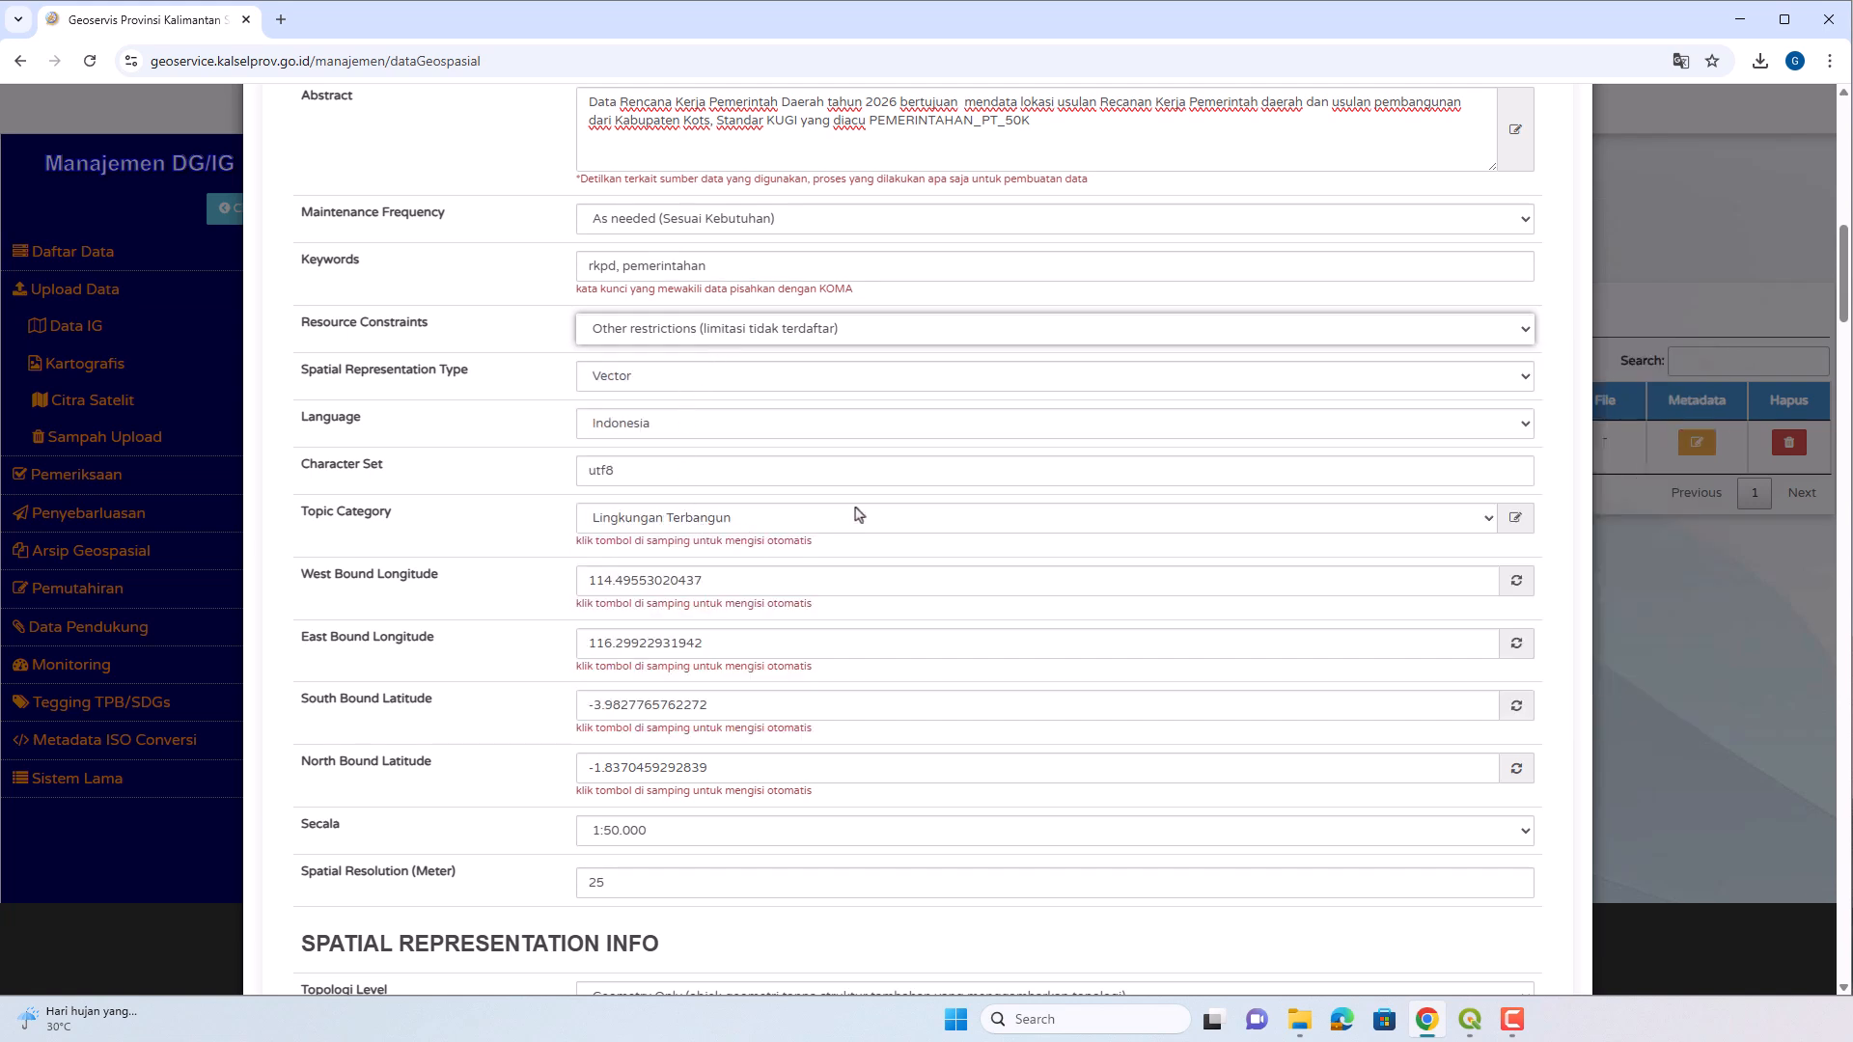
left_click(1515, 519)
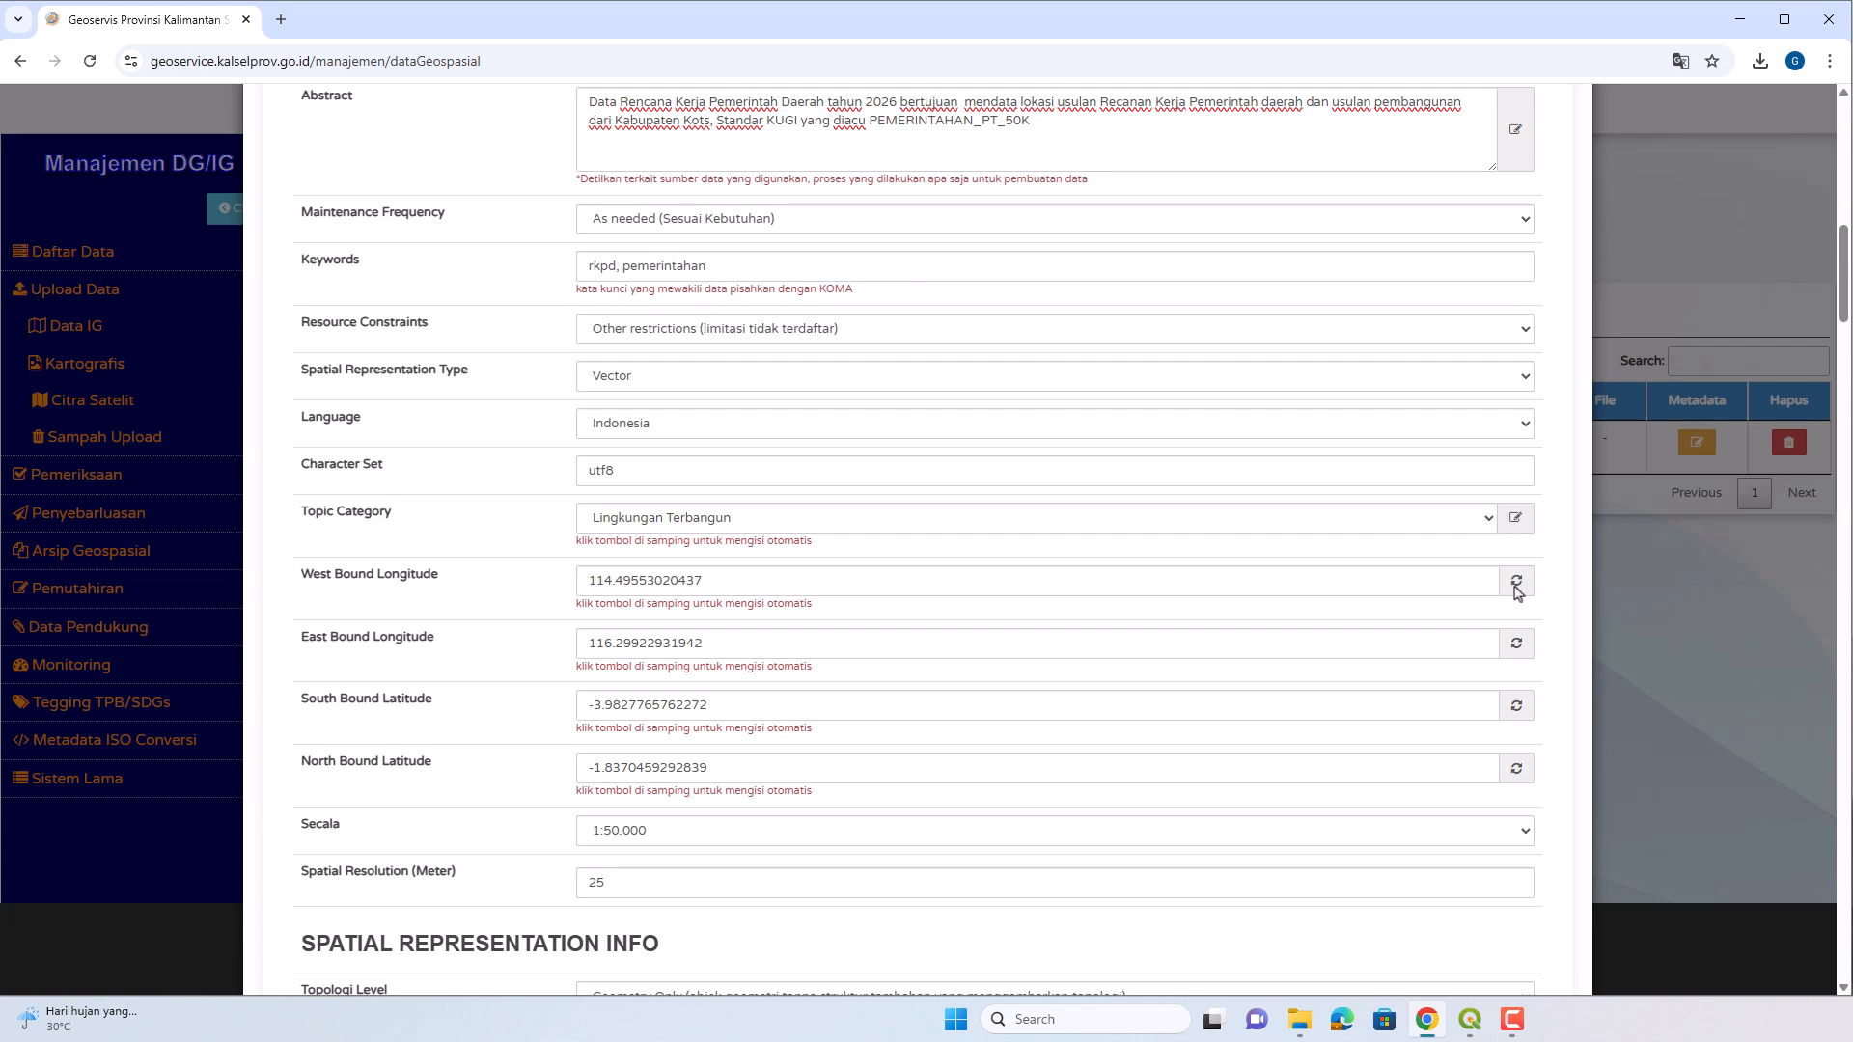
Choose Geometry Only as the topology level and refresh the geometric objects count in the Spatial Representation Info section.
scroll(502, 586, "down", 5)
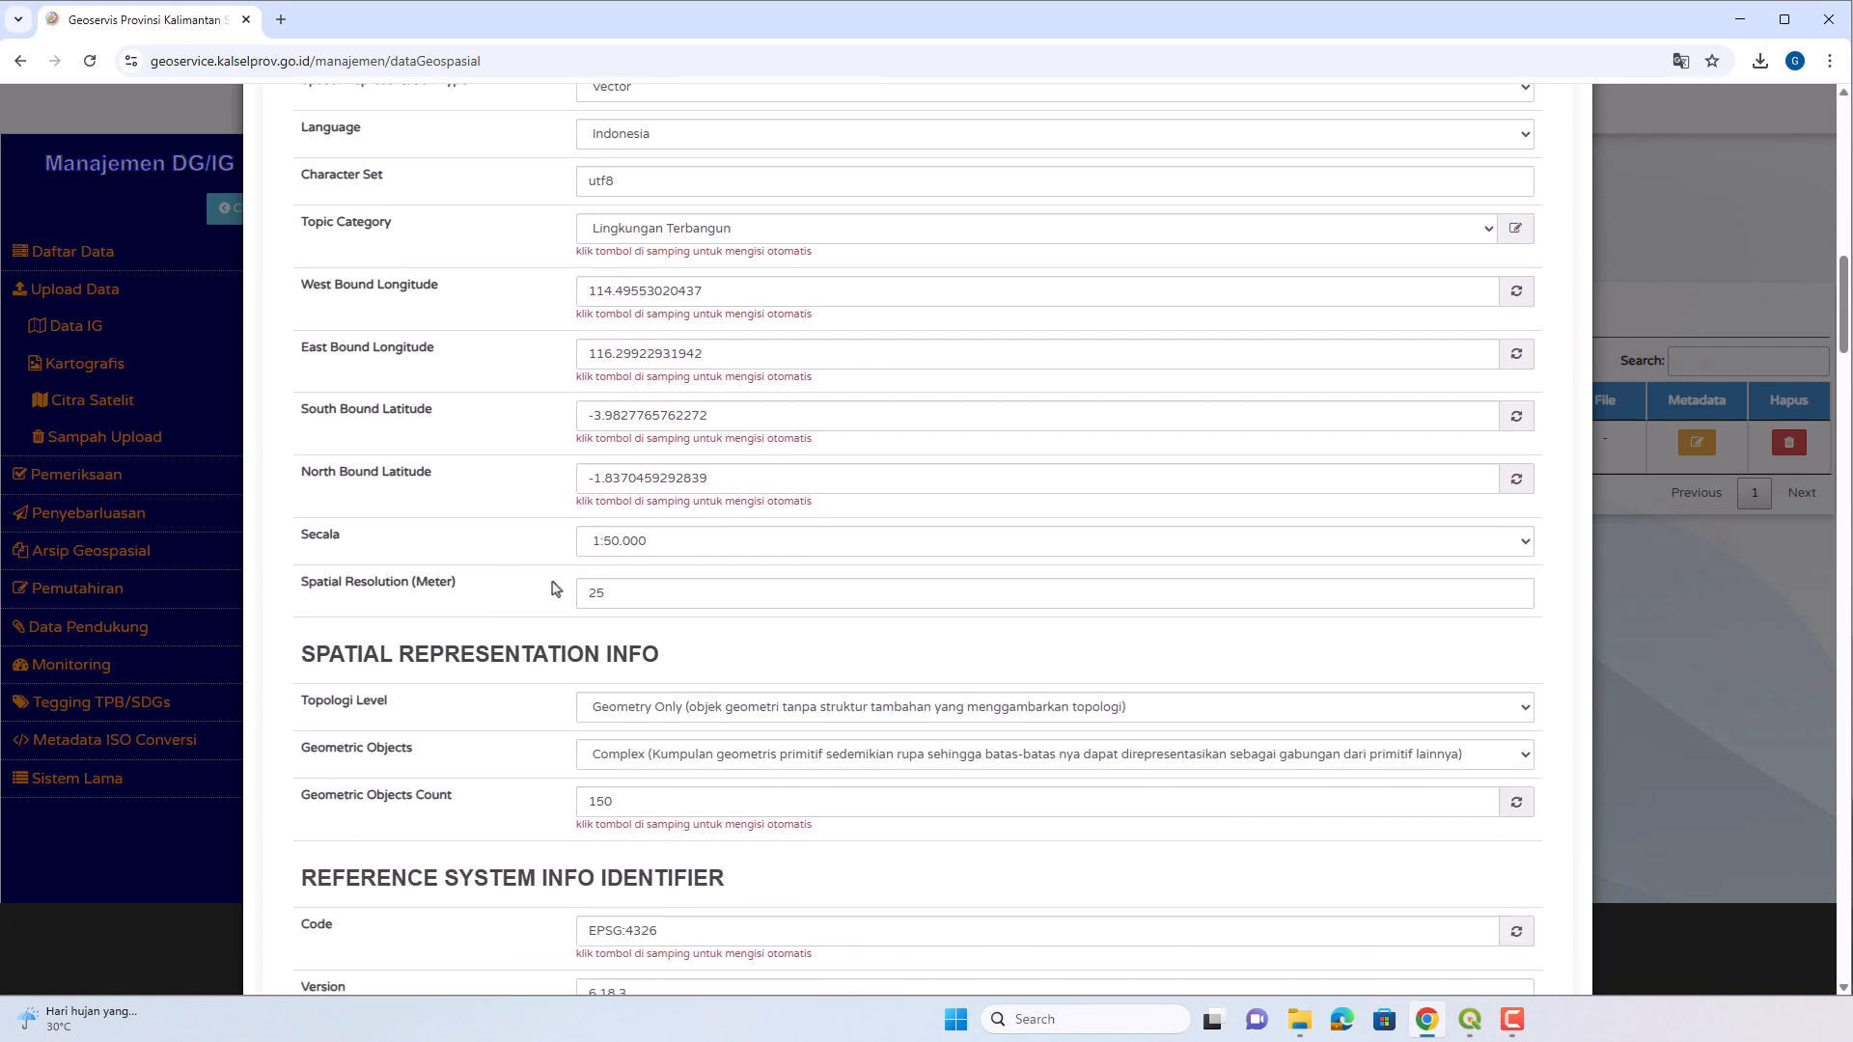
scroll(557, 584, "down", 1)
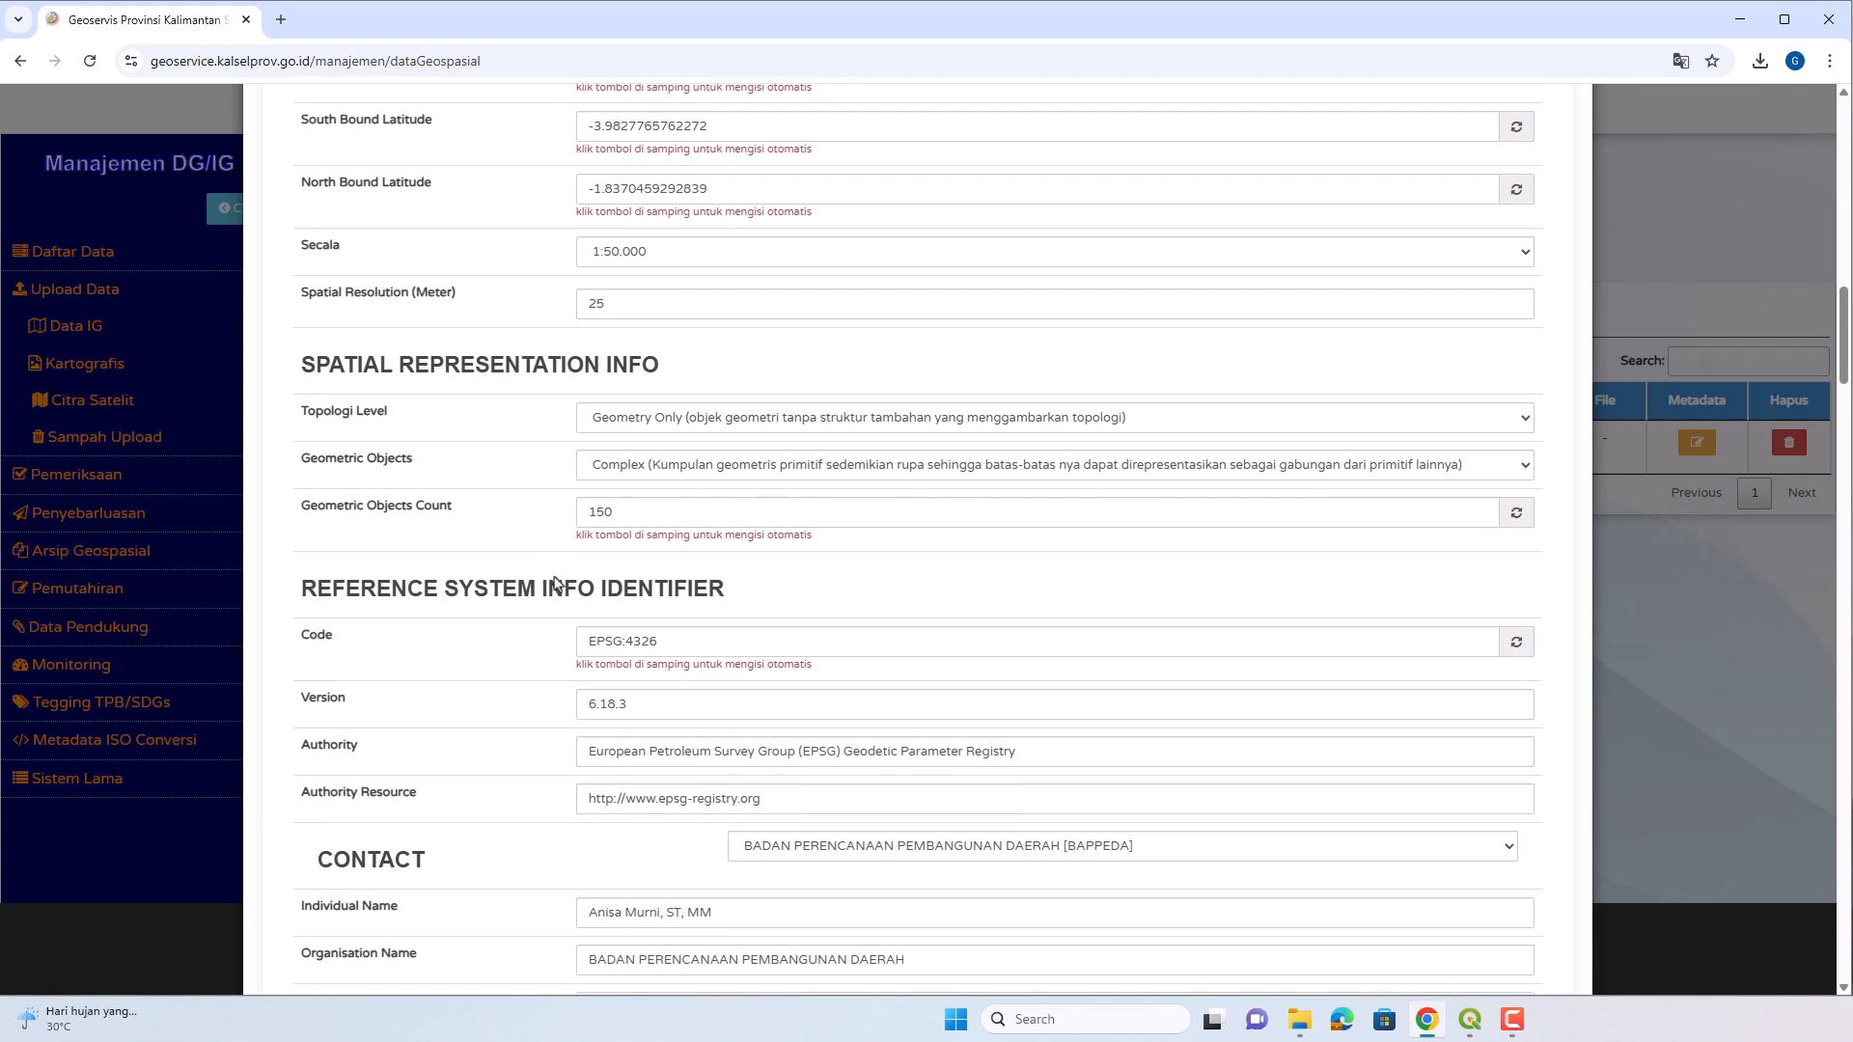
scroll(557, 584, "down", 1)
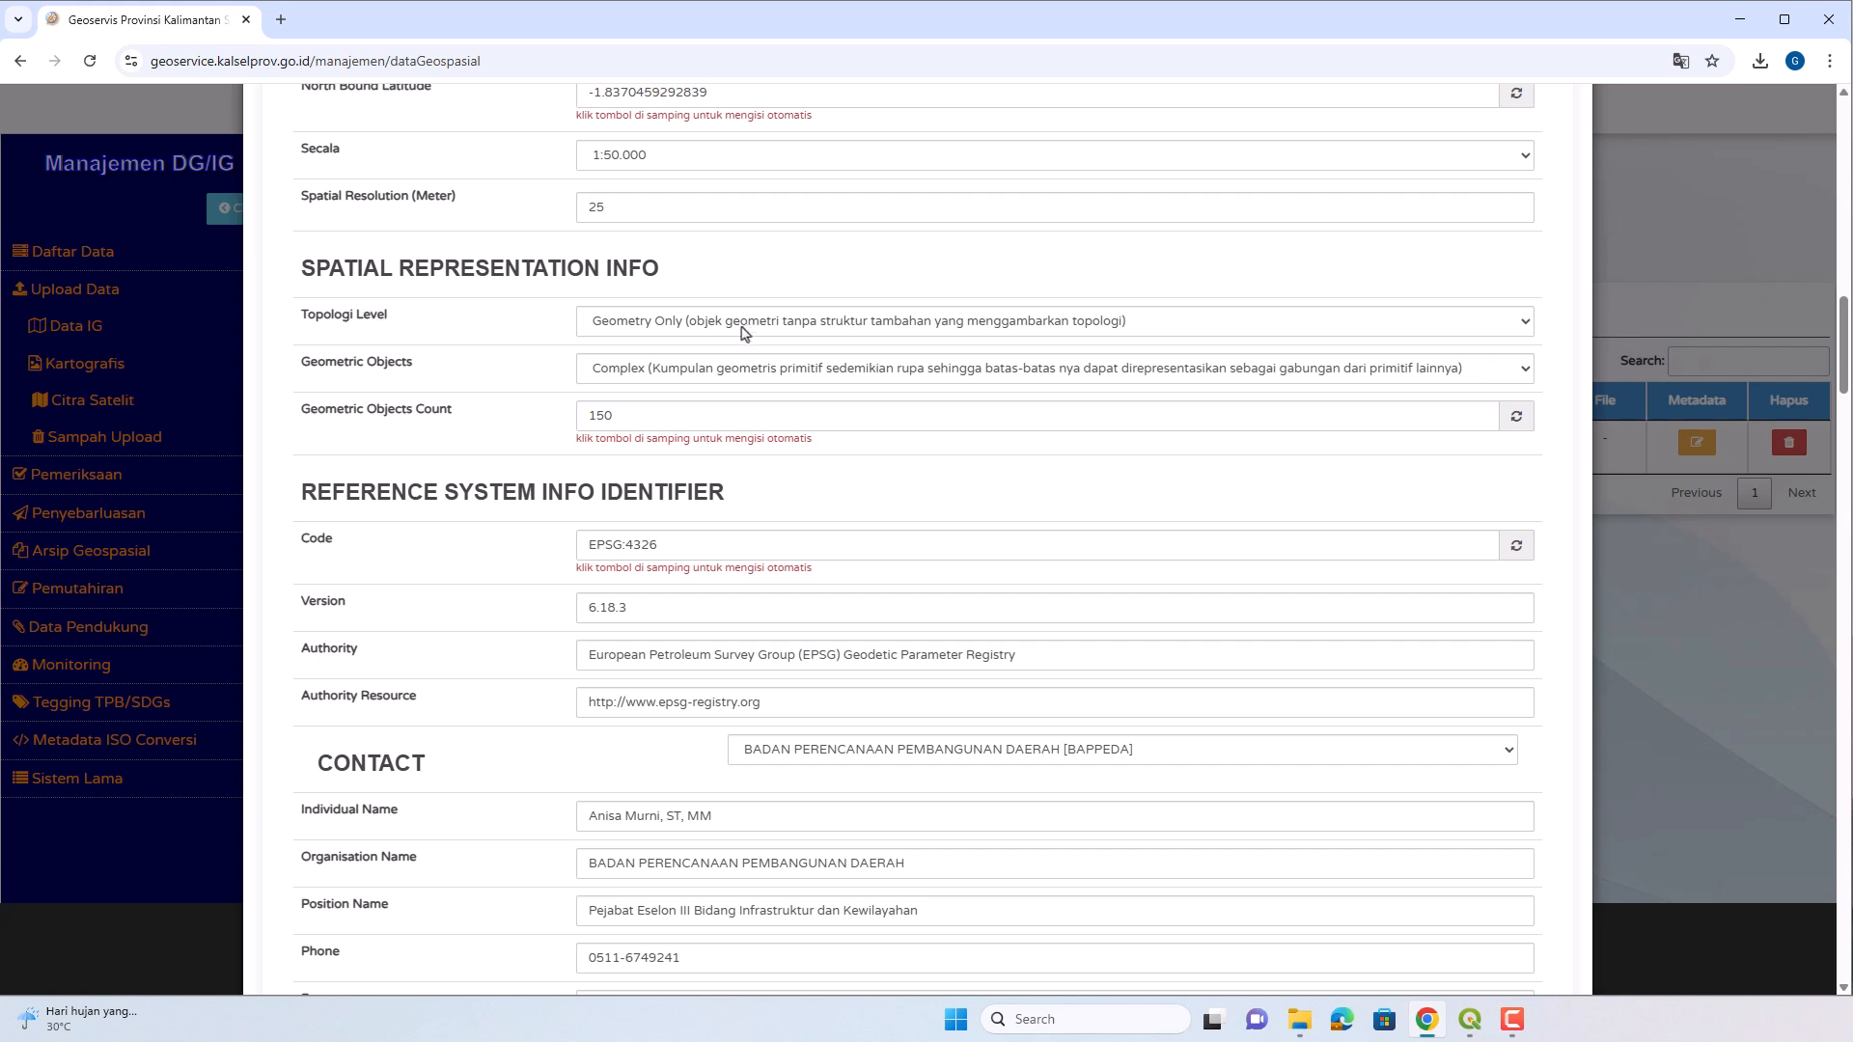
left_click(770, 330)
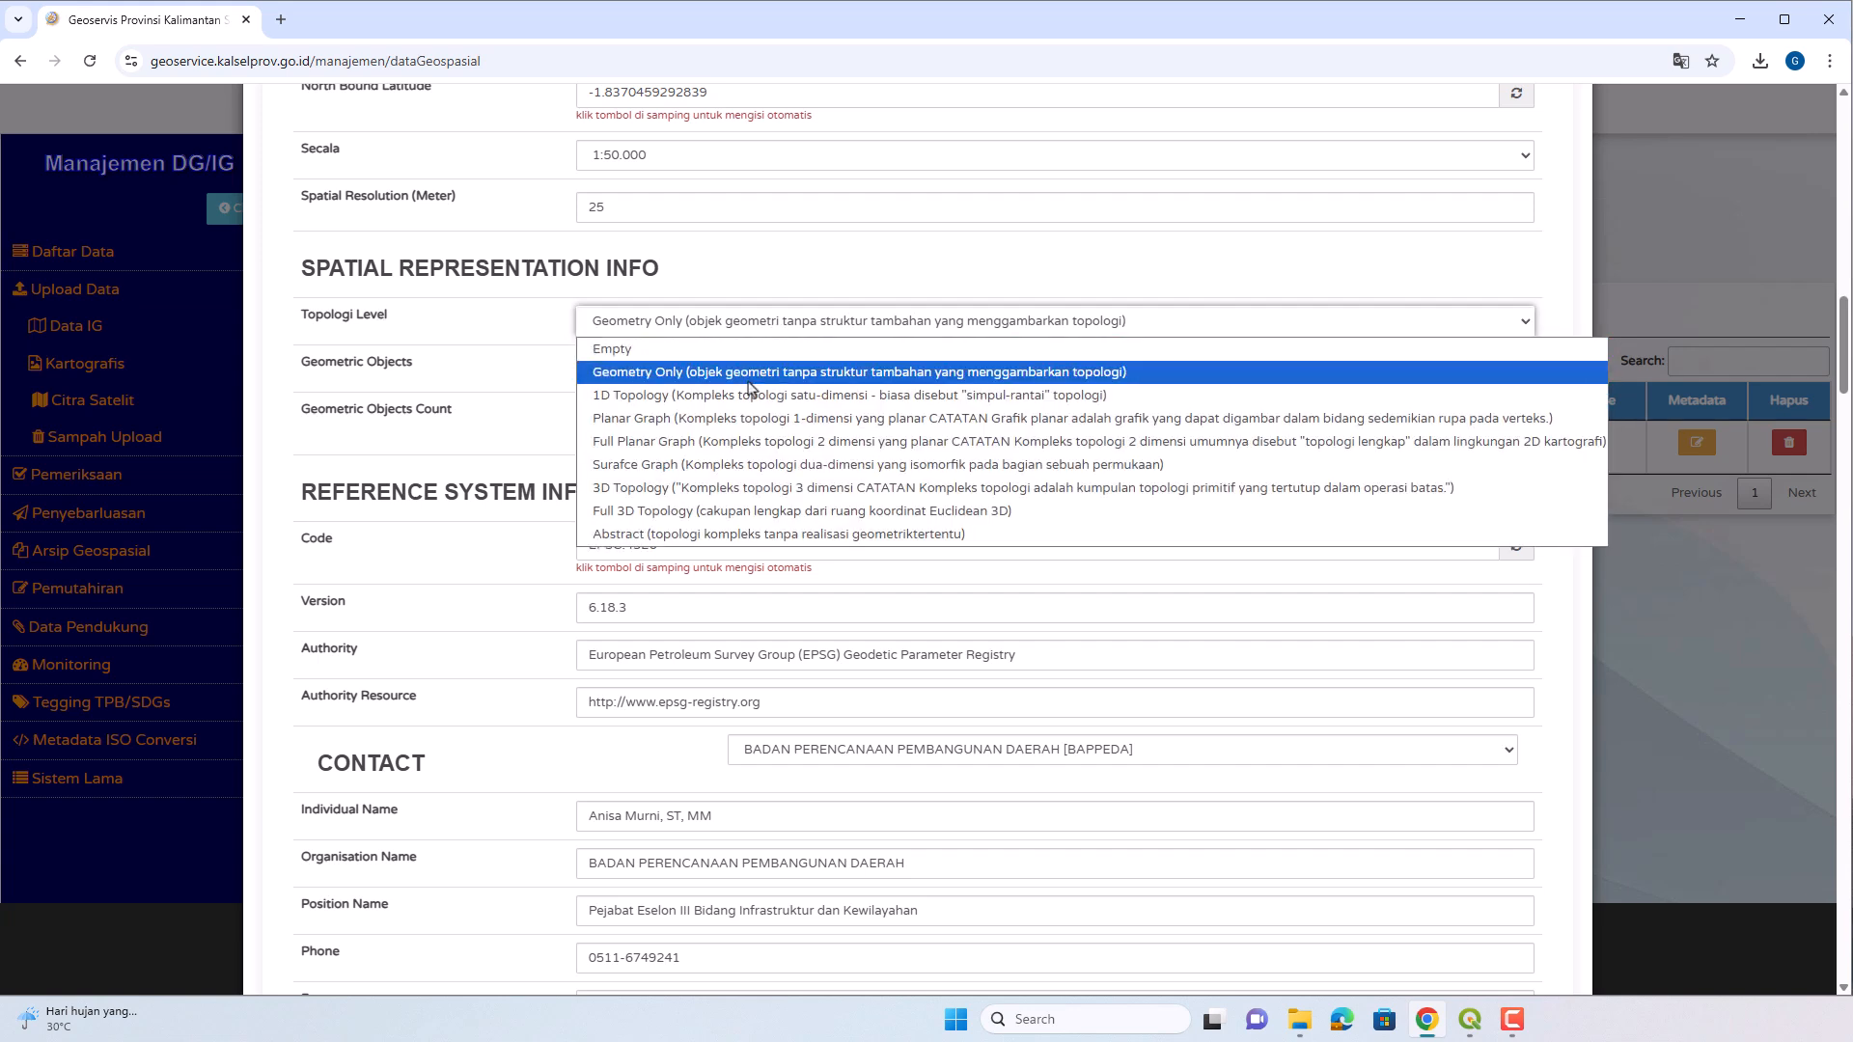
left_click(749, 382)
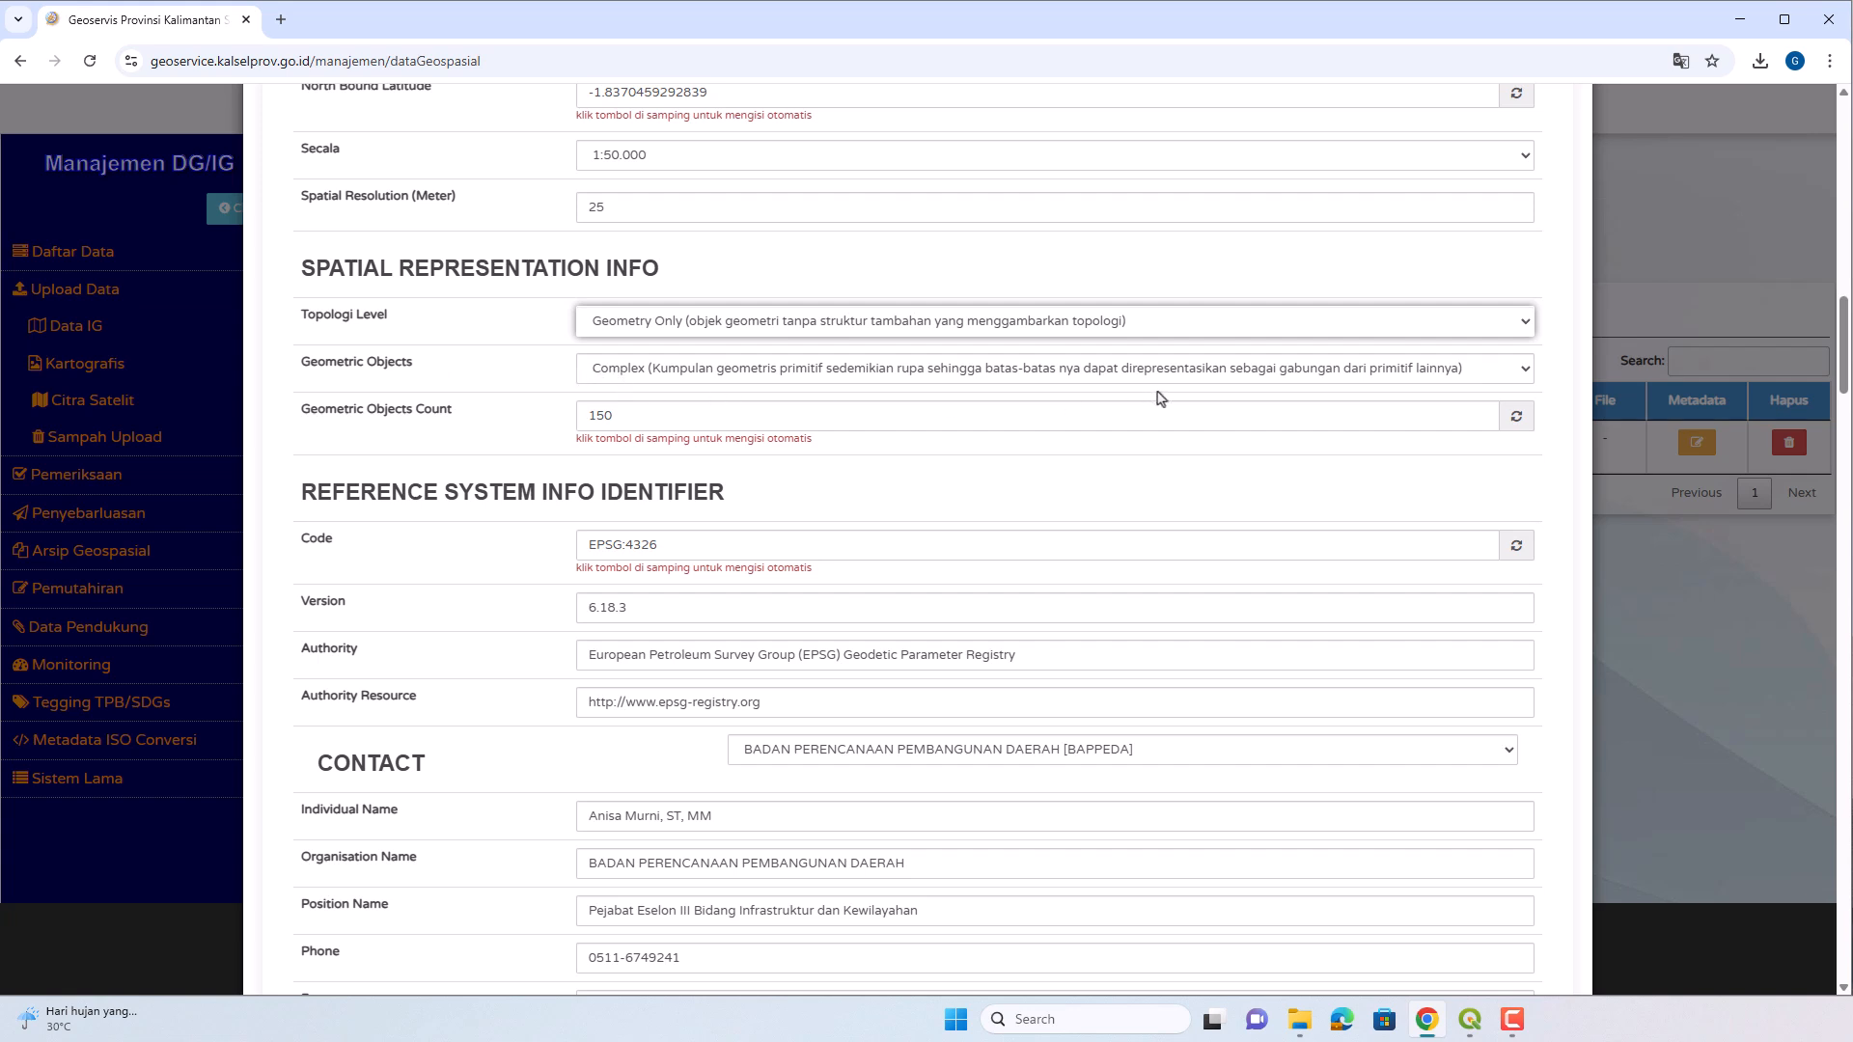
left_click(1526, 419)
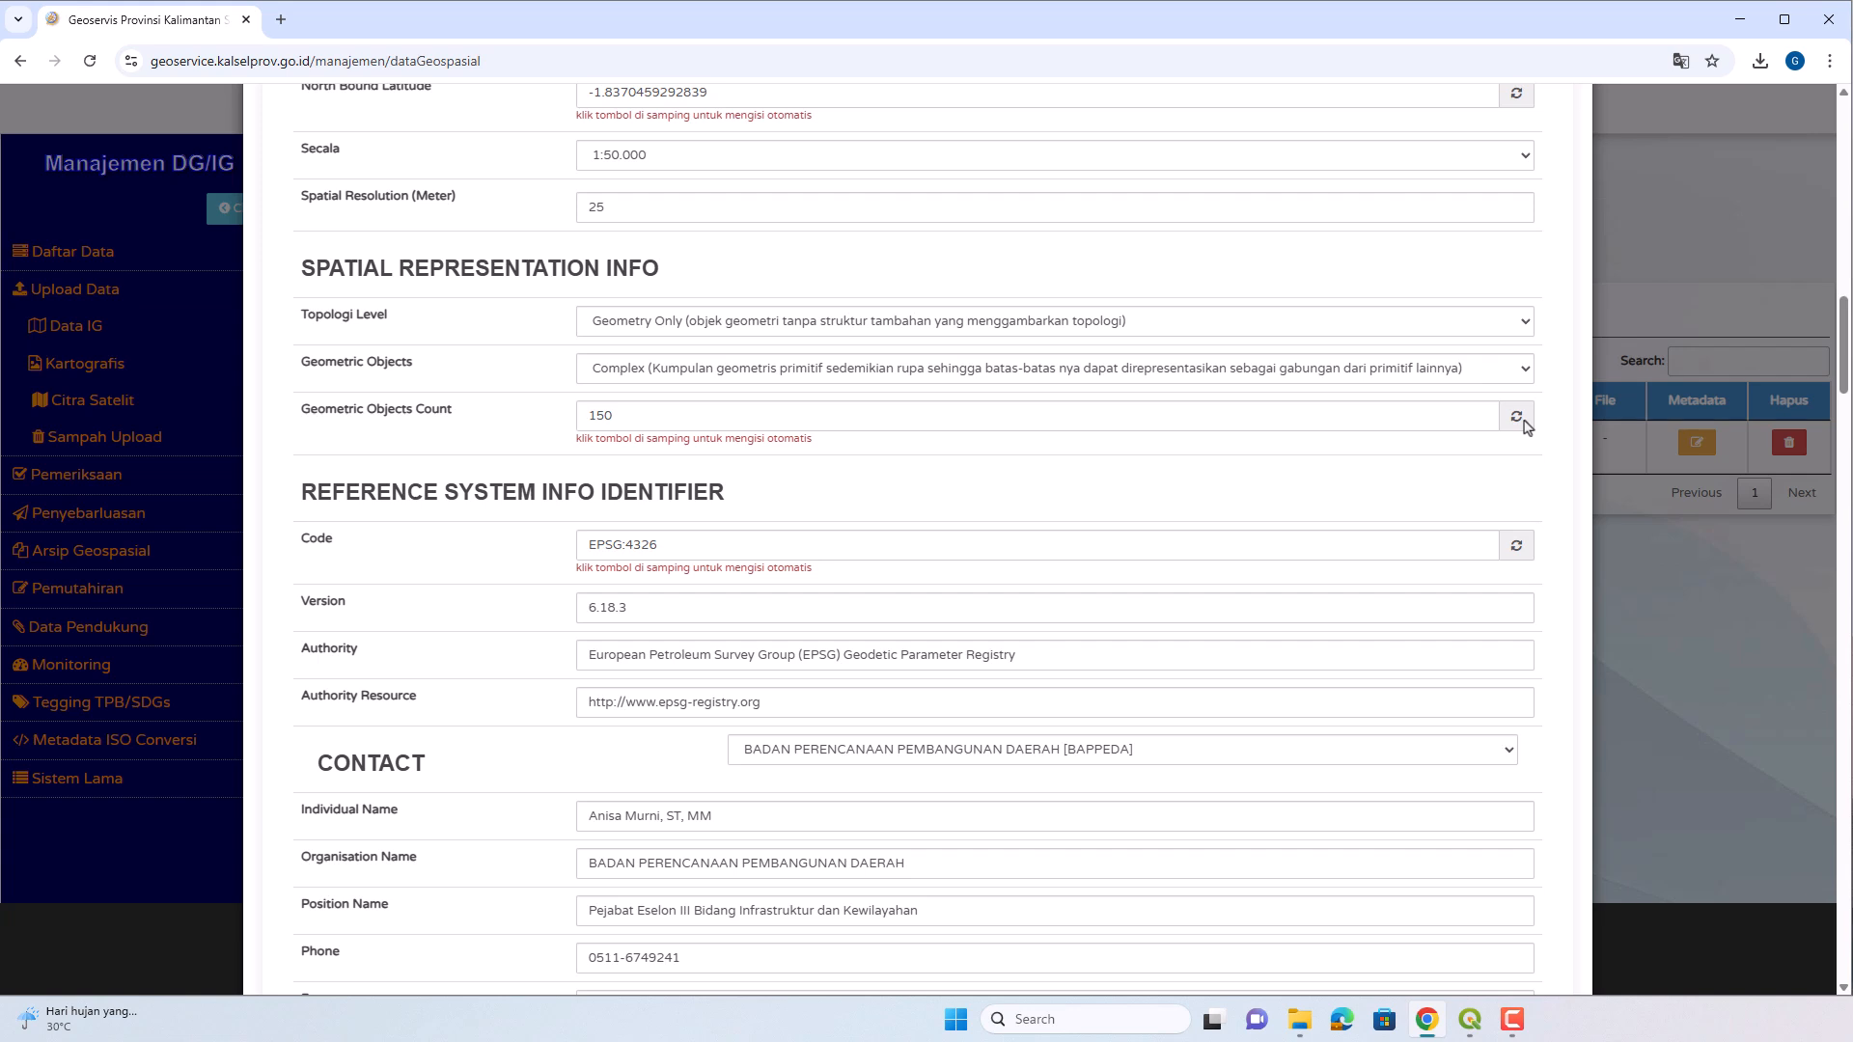
Check the reference system identifier and select BADAN PERENCANAAN PEMBANGUNAN DAERAH [BAPPEDA] as the agency for the first contact.
scroll(1145, 497, "down", 1)
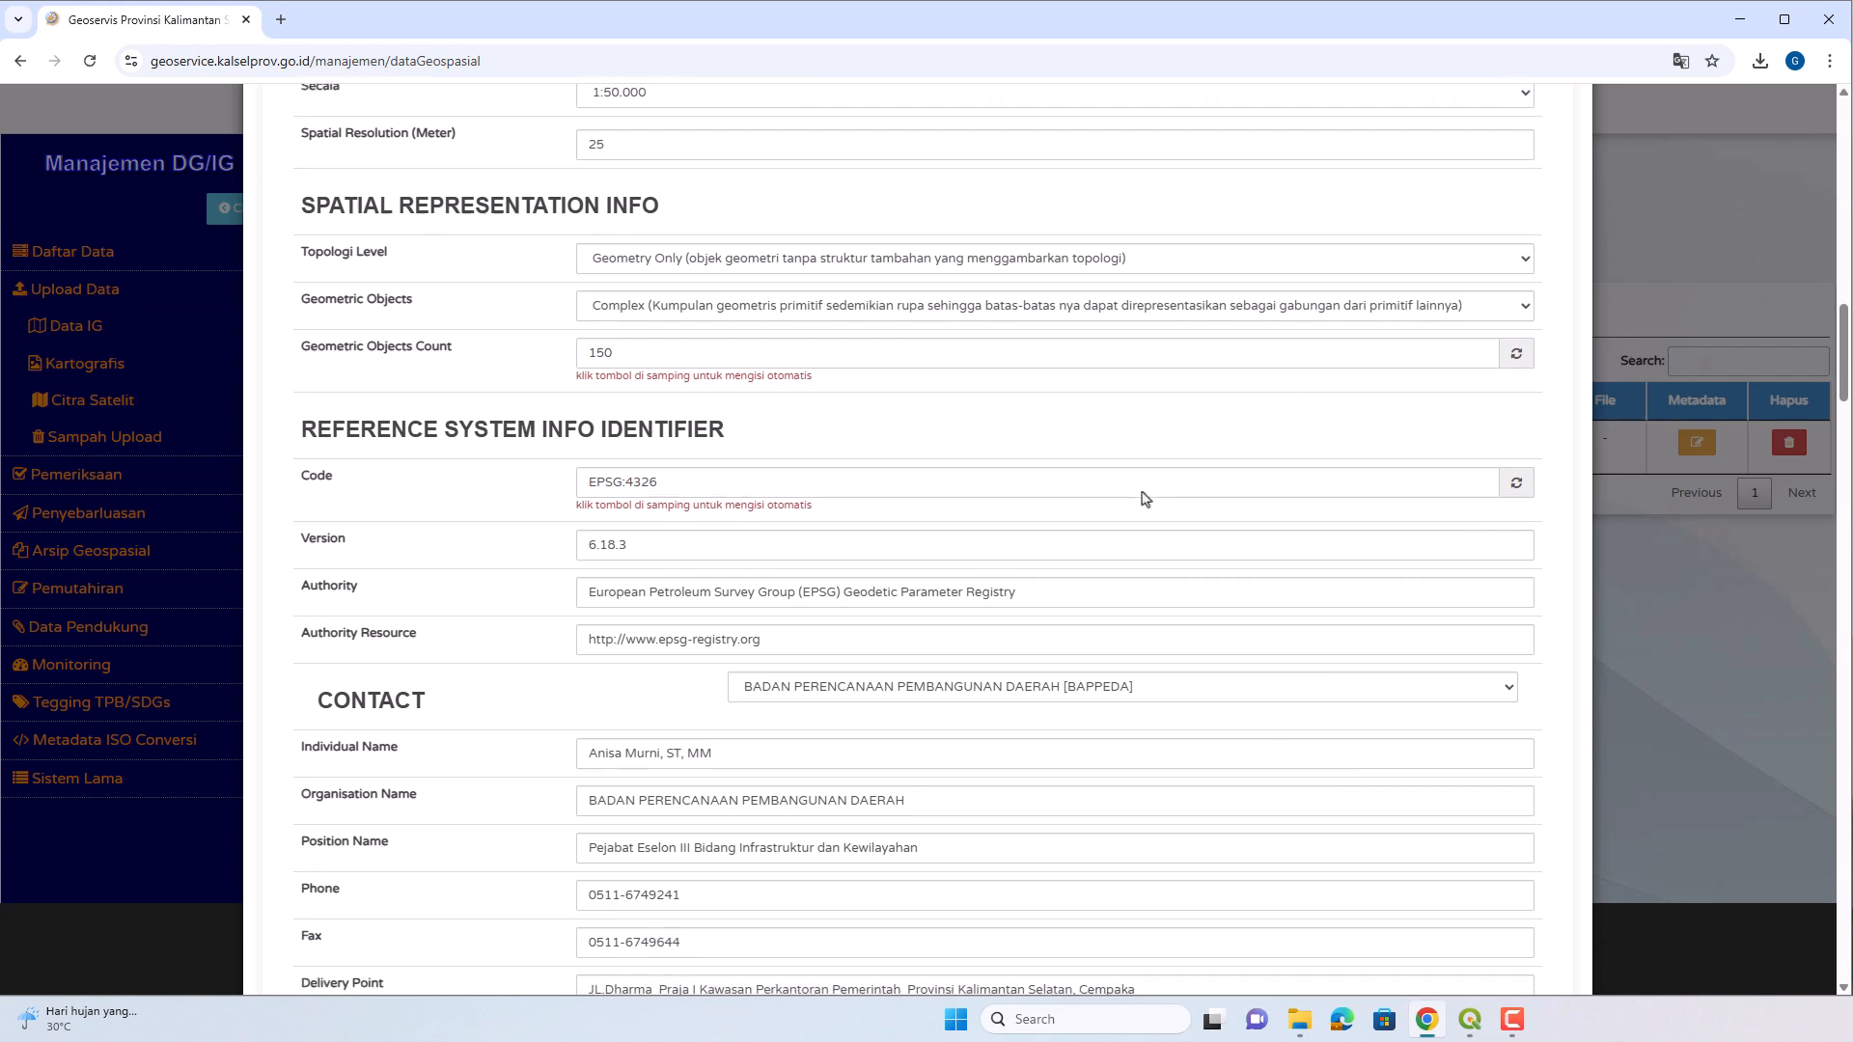
scroll(1145, 497, "down", 2)
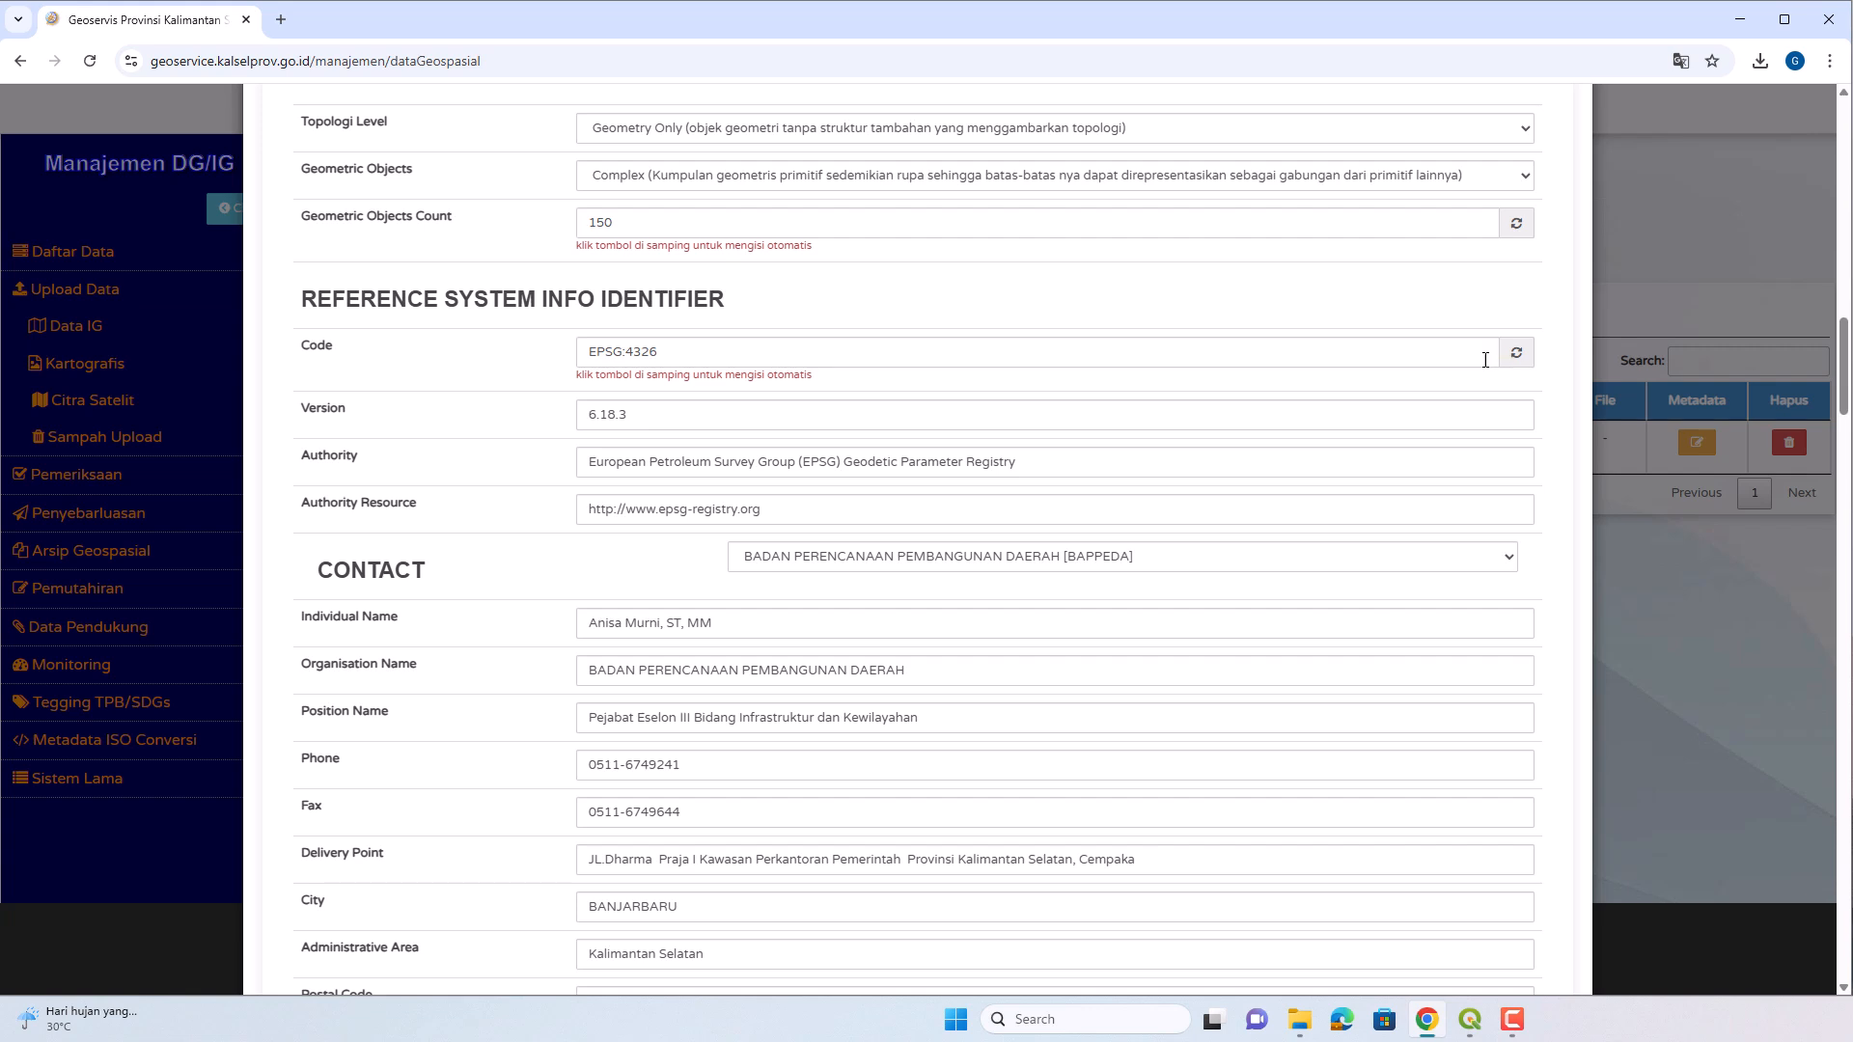
scroll(1009, 413, "down", 3)
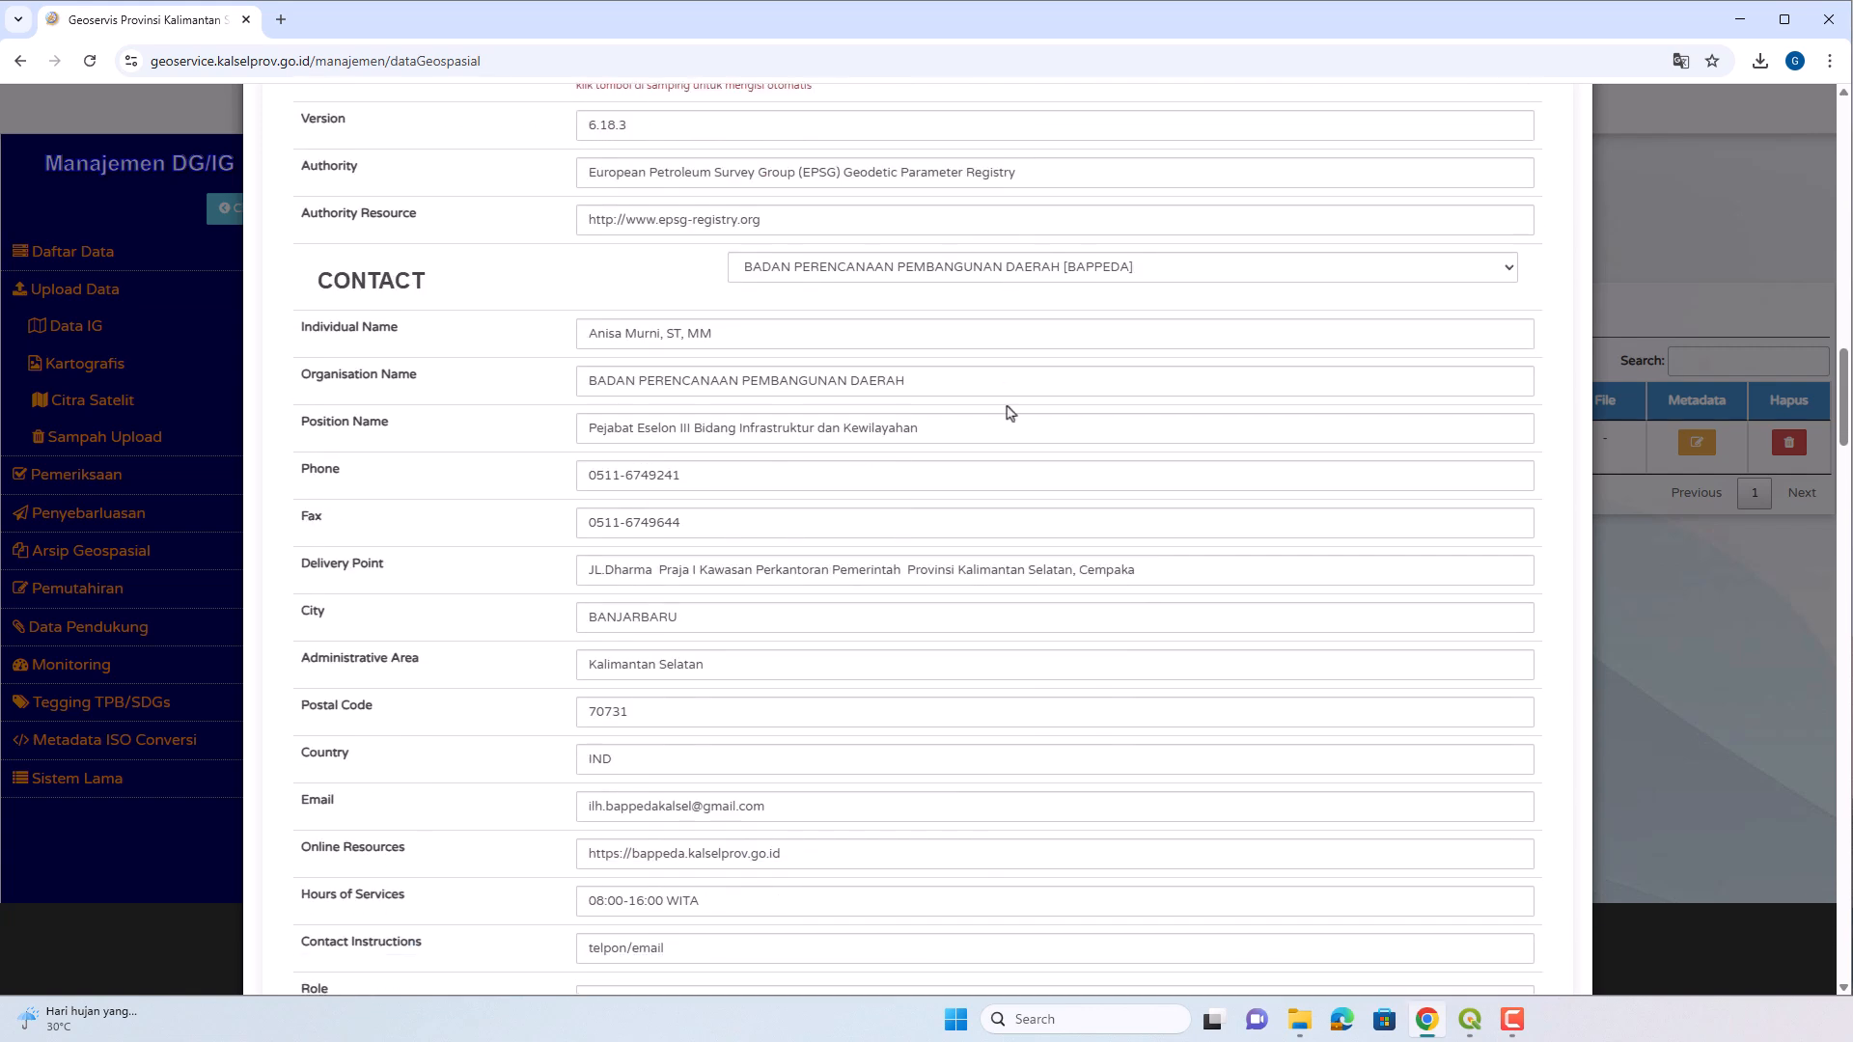
scroll(1010, 413, "down", 1)
left_click(1182, 174)
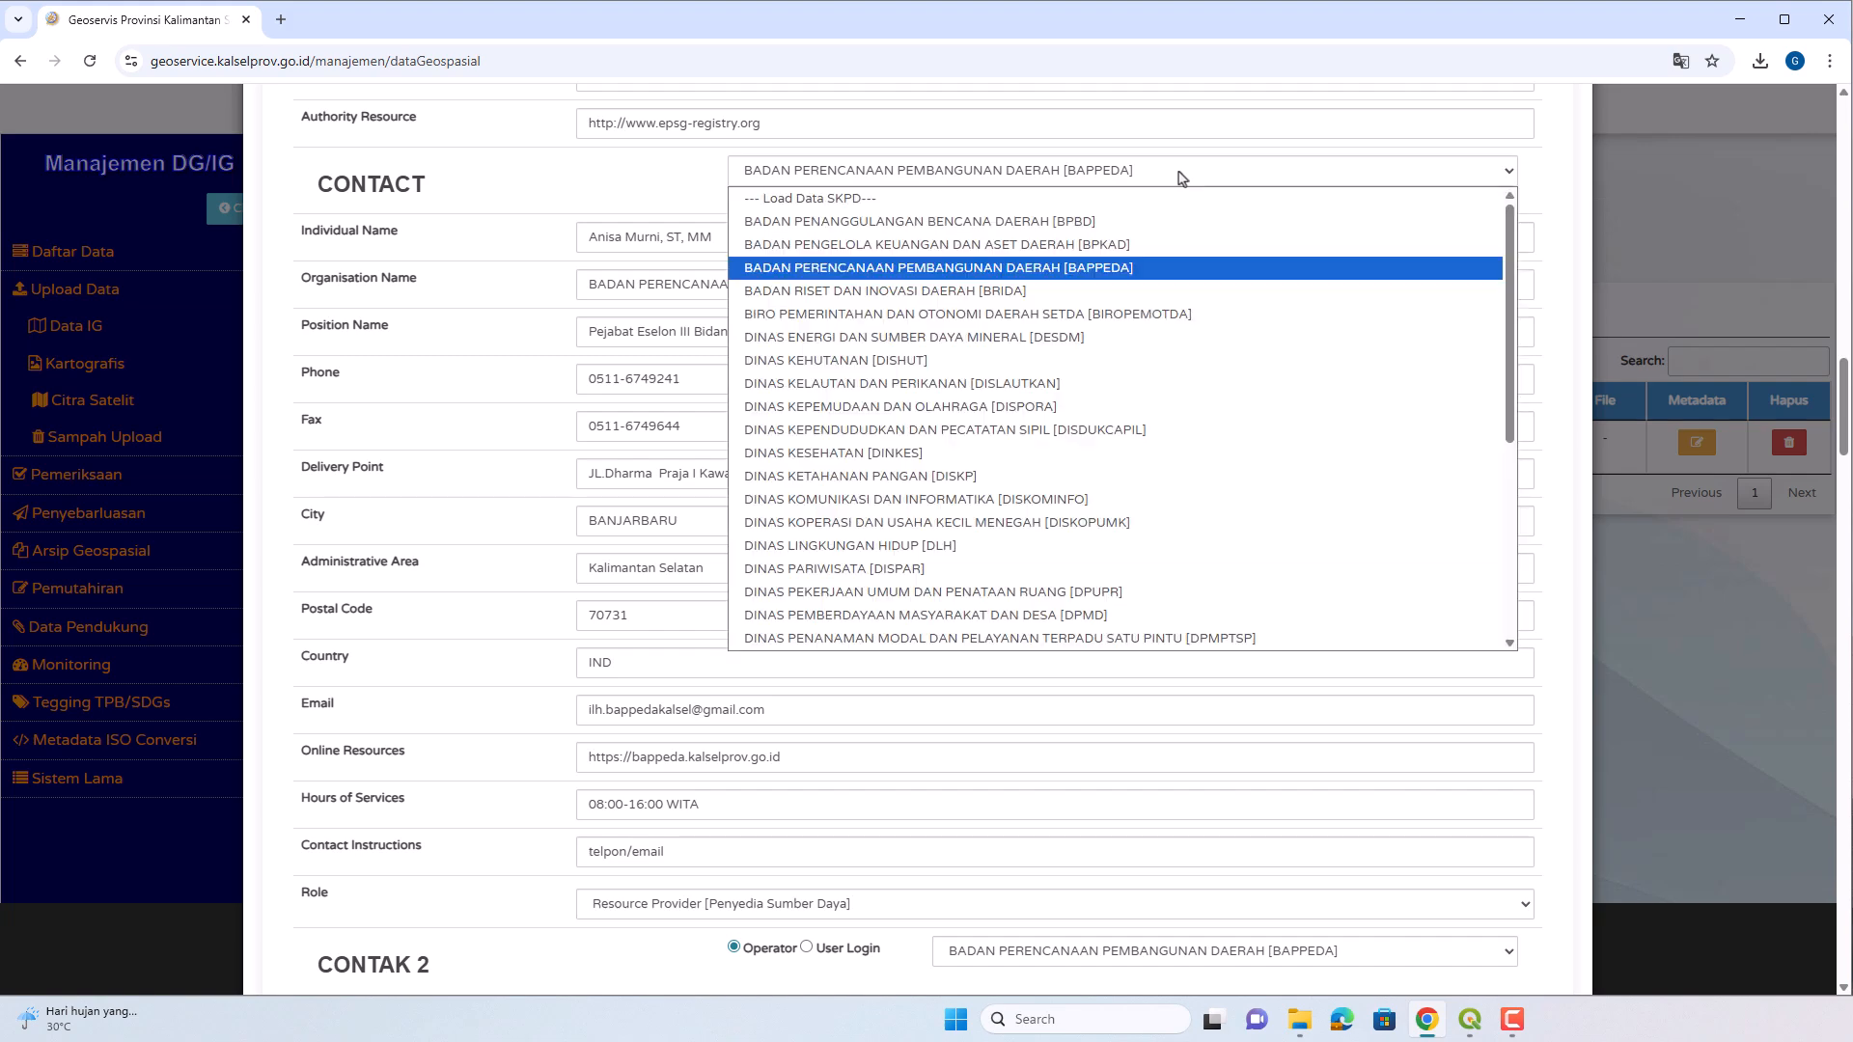
left_click(1165, 267)
scroll(941, 396, "down", 1)
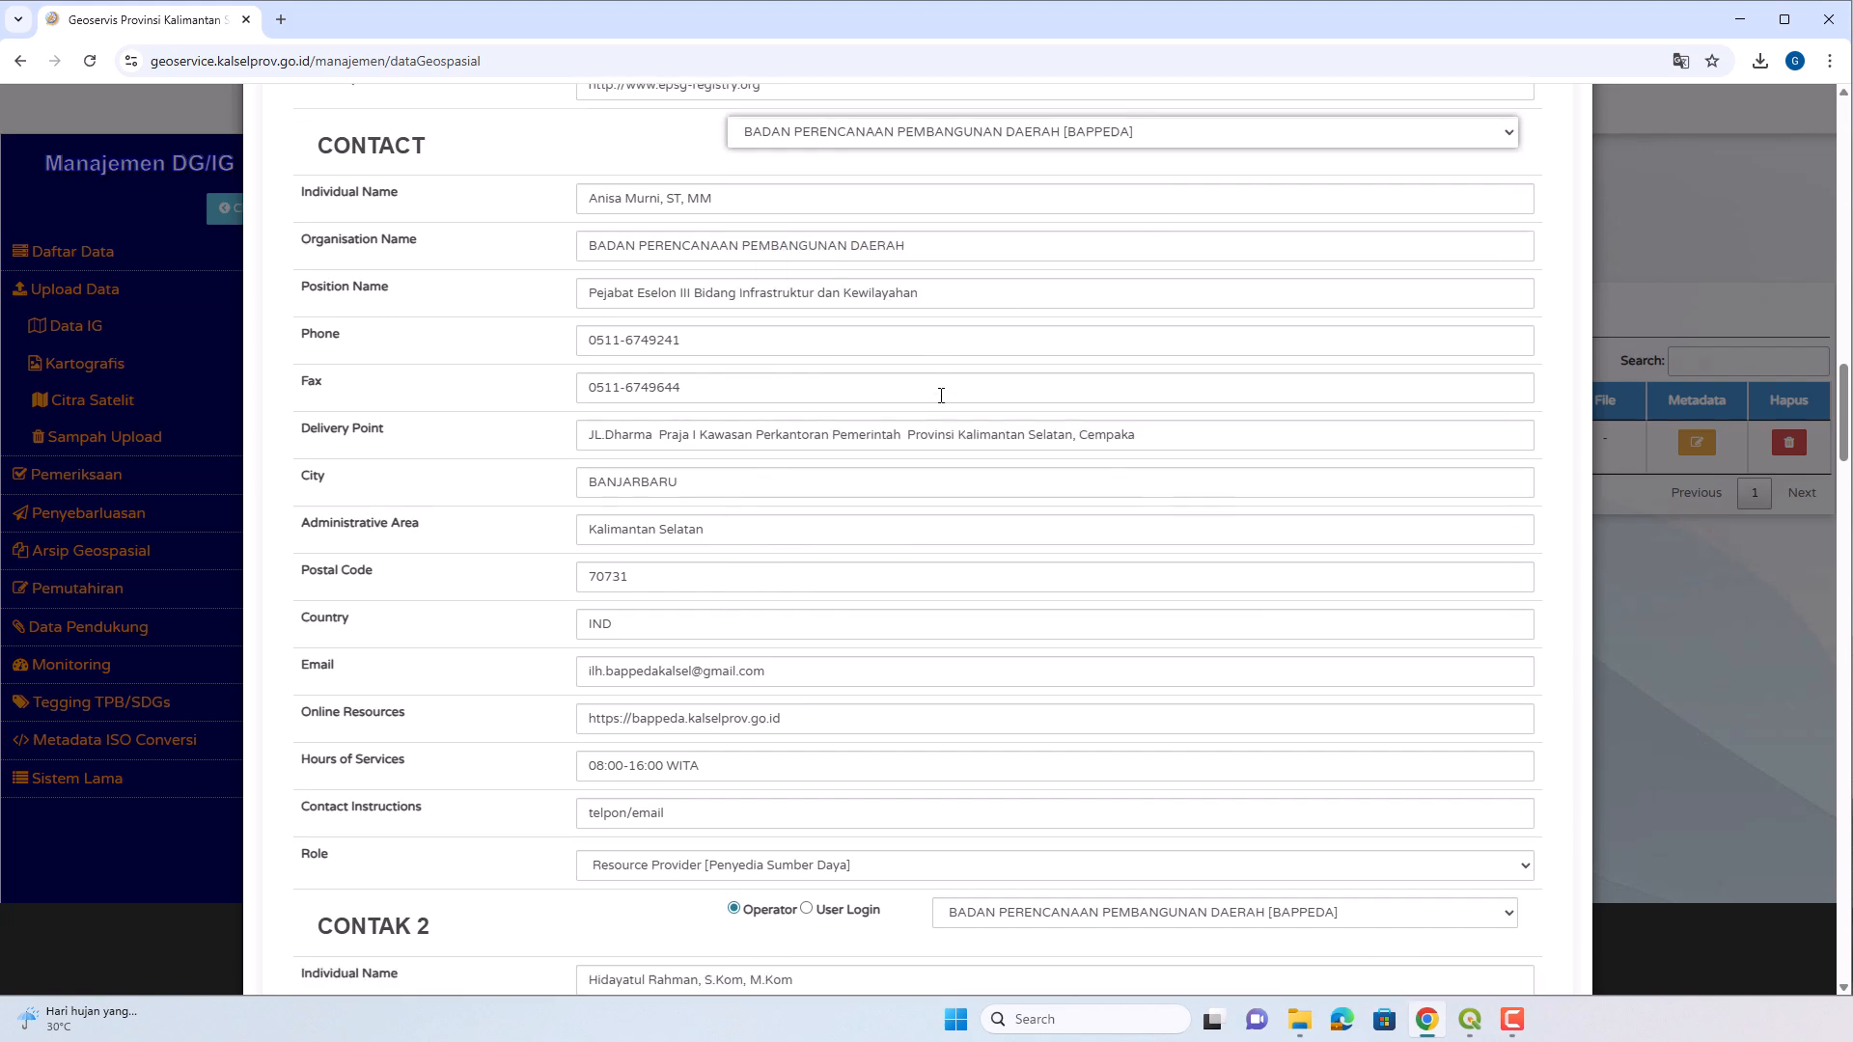
Review both contacts, the lineage section and the first two data quality reports, including the available report types.
scroll(941, 396, "down", 4)
scroll(941, 396, "up", 4)
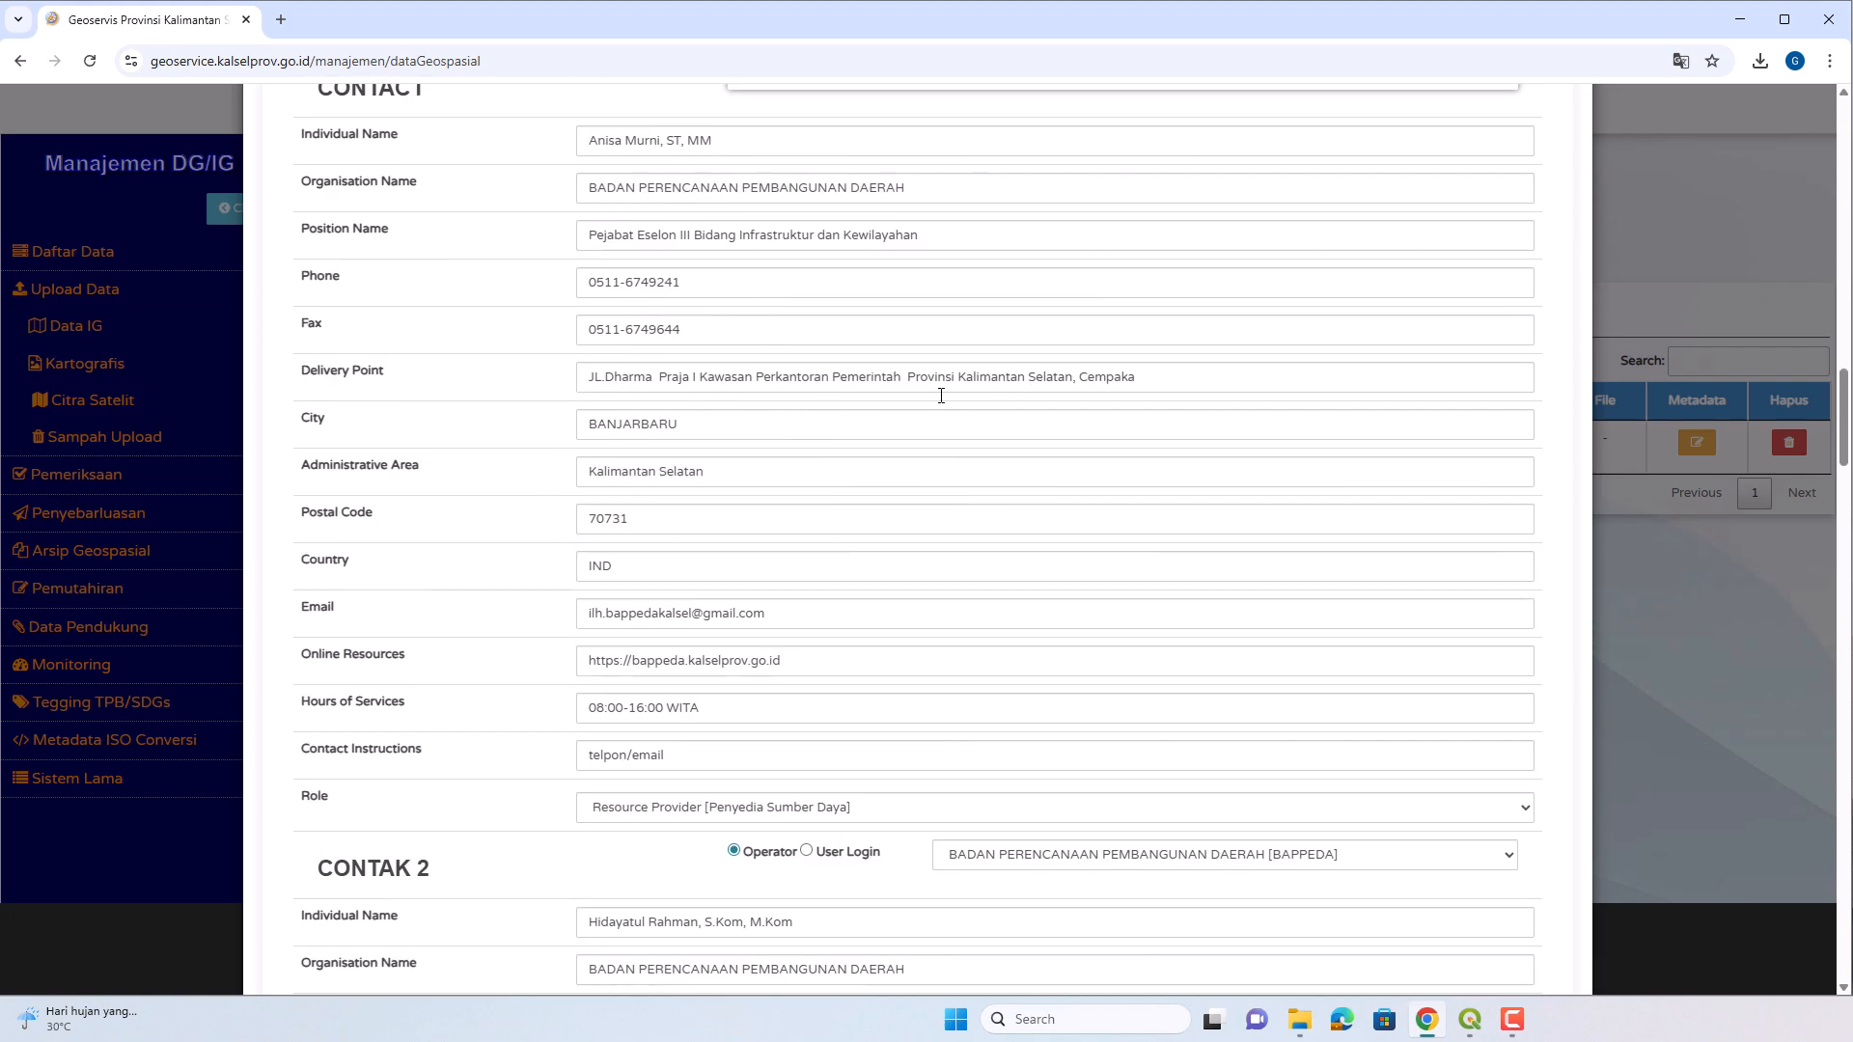
scroll(941, 395, "down", 6)
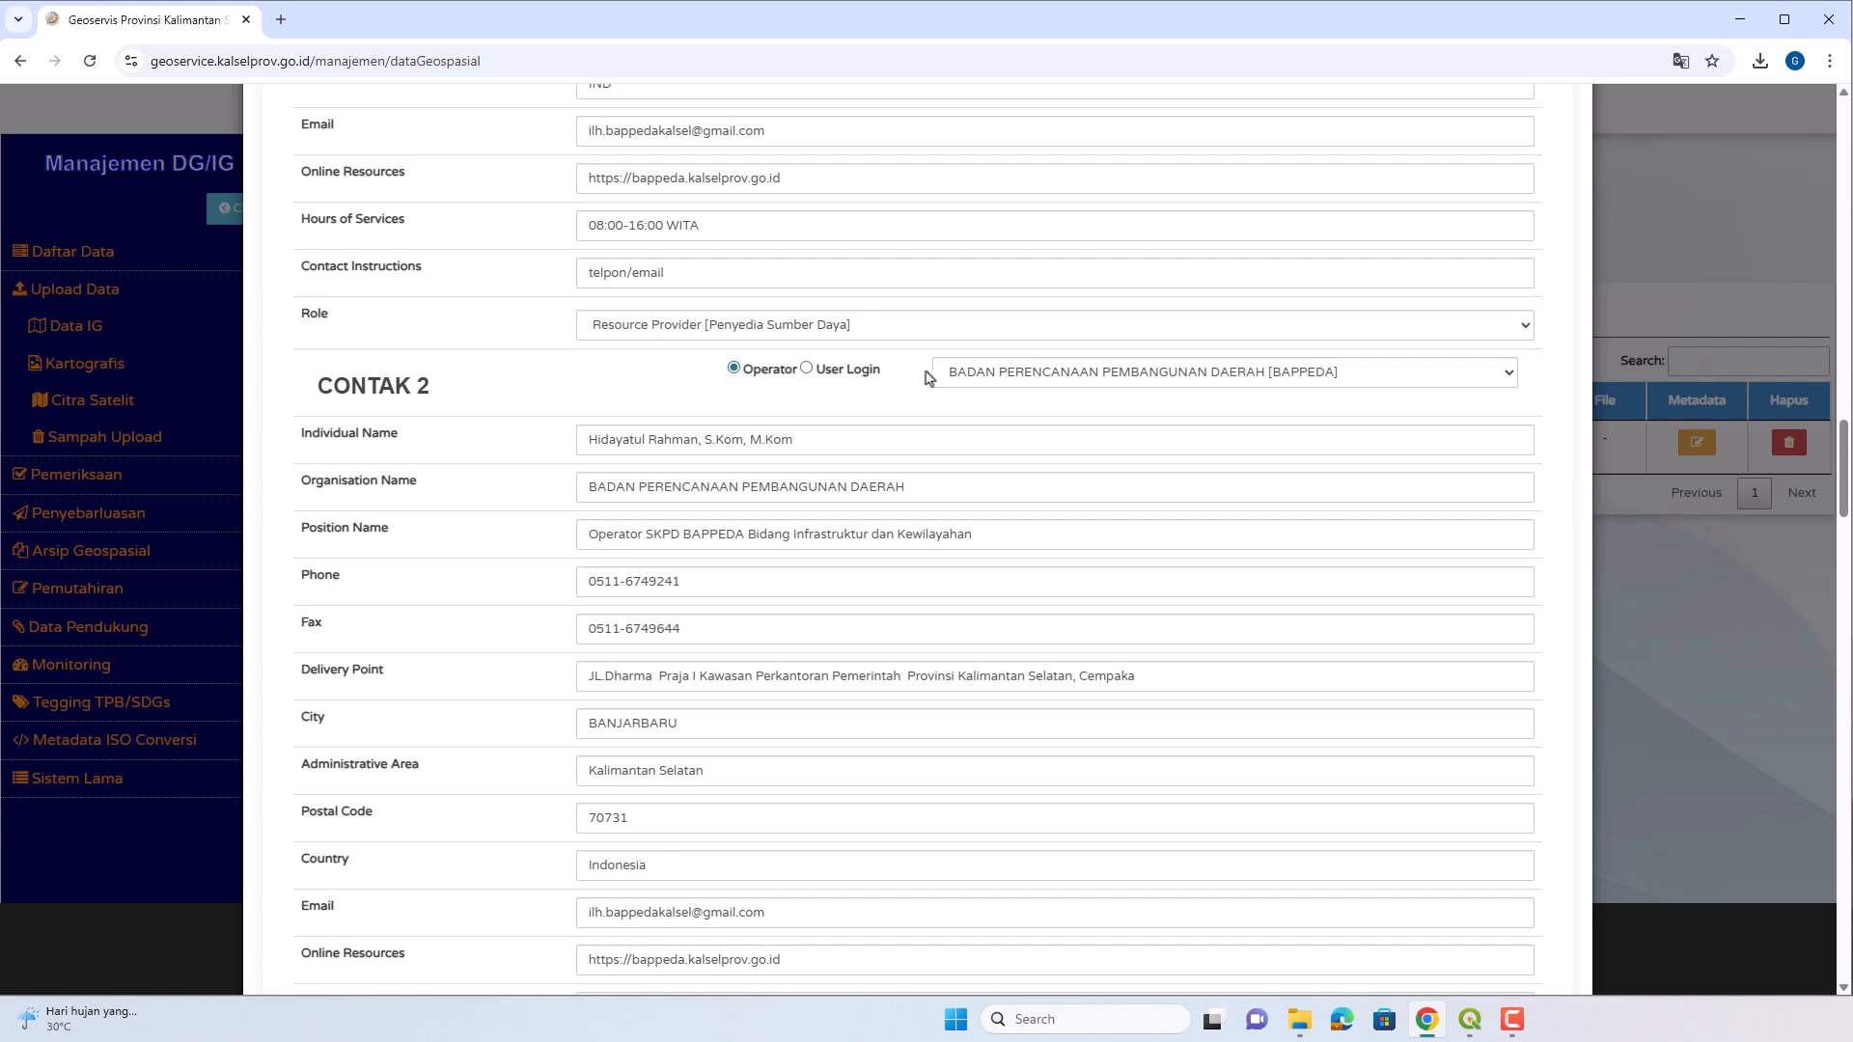
scroll(1062, 371, "down", 10)
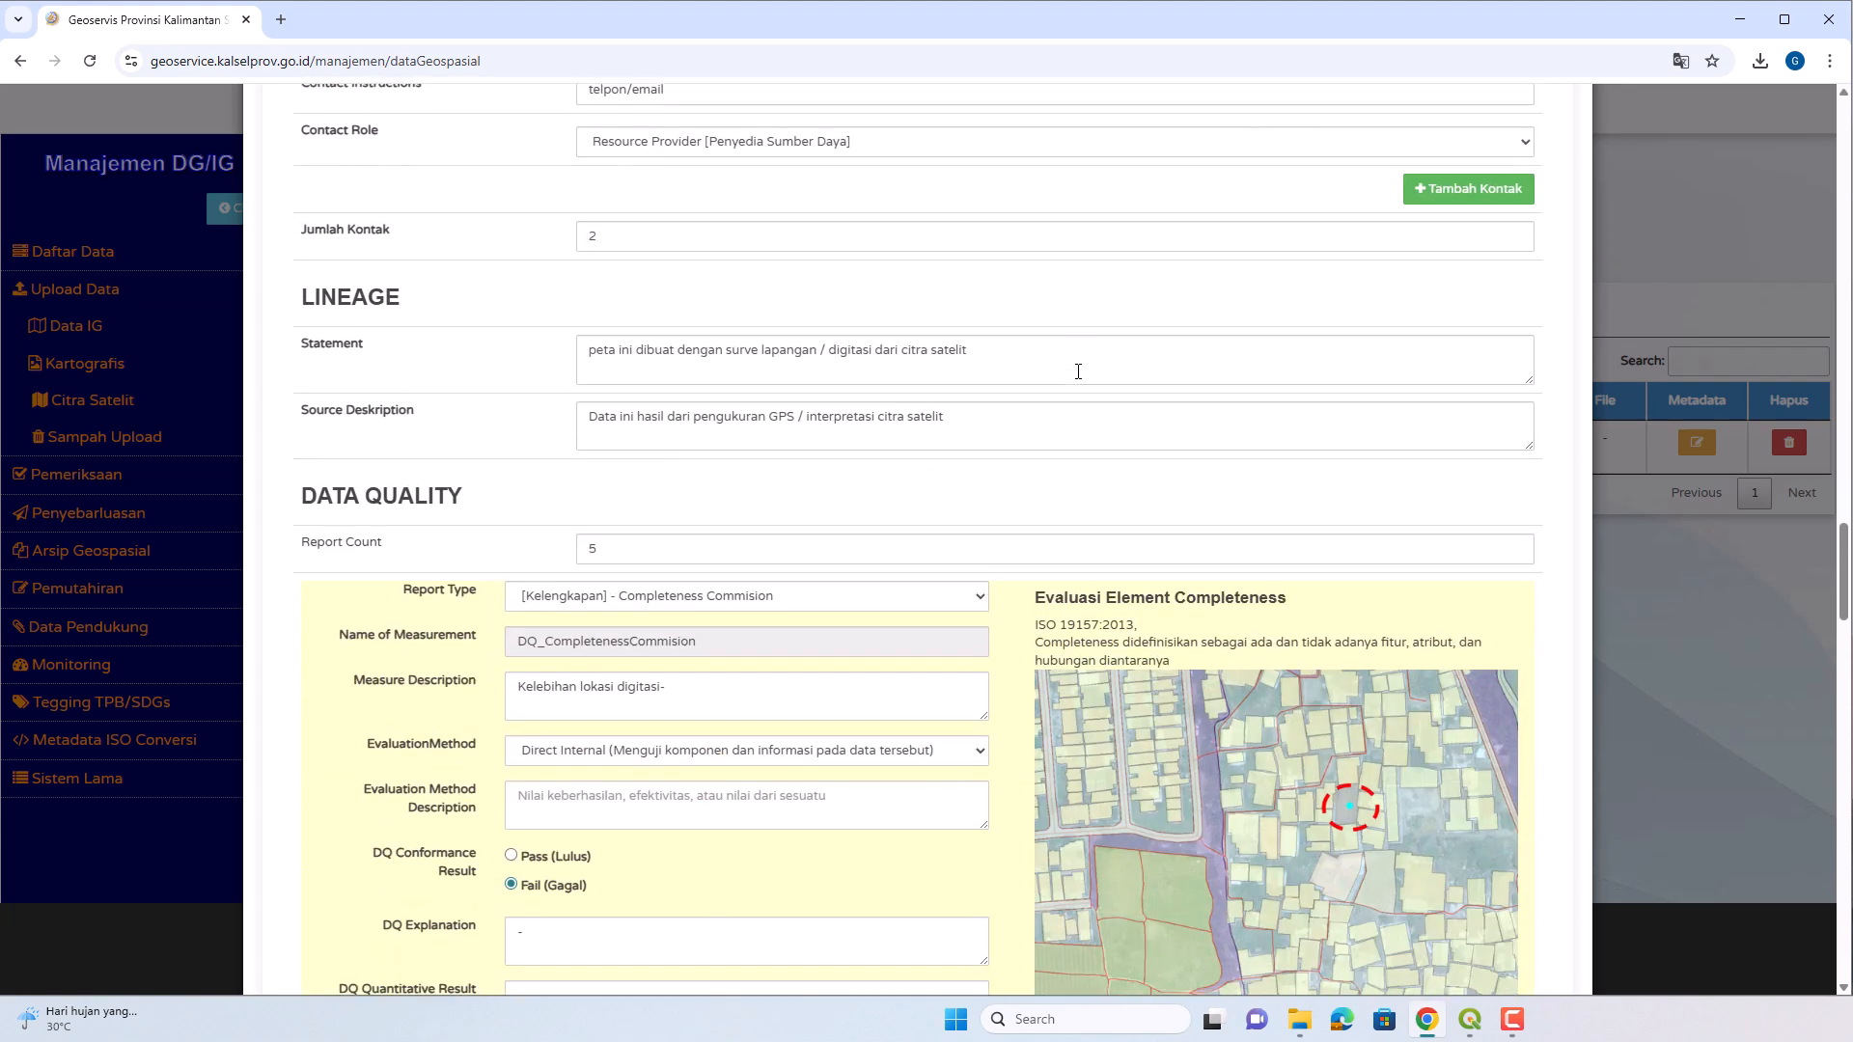
scroll(1078, 372, "down", 3)
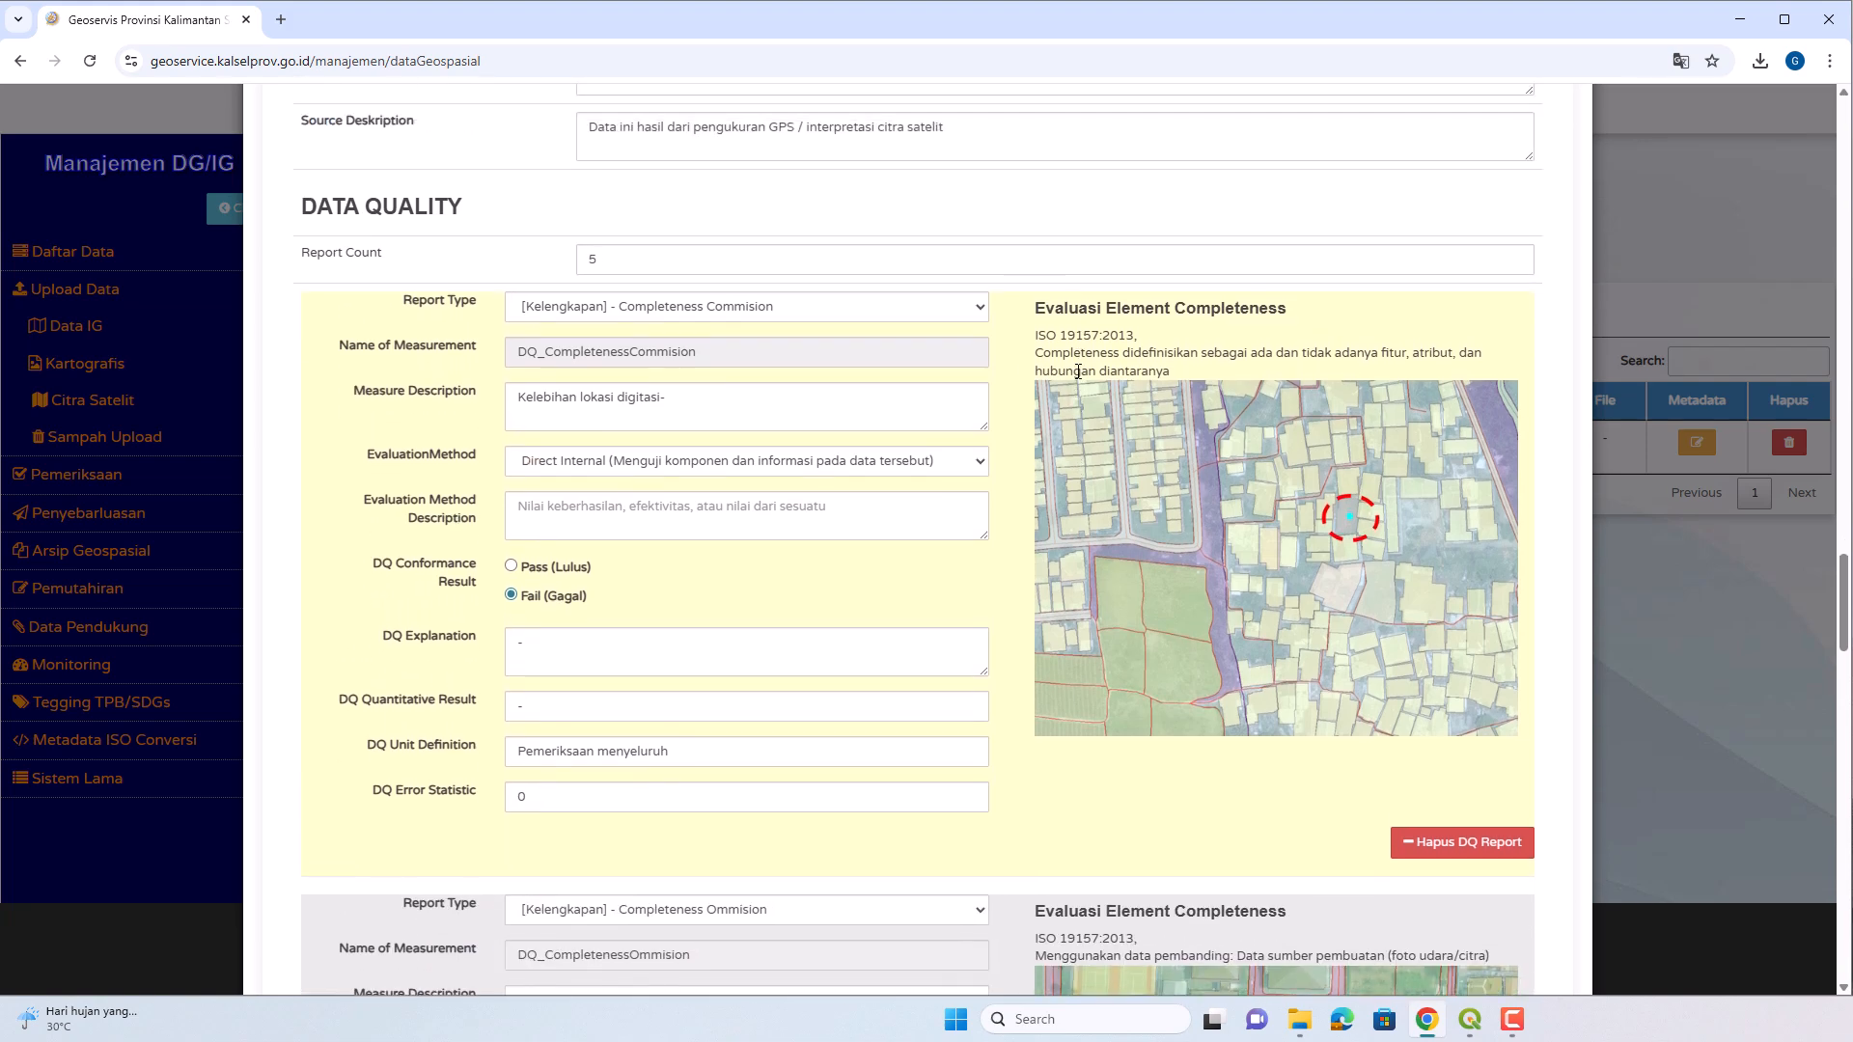
left_click(872, 316)
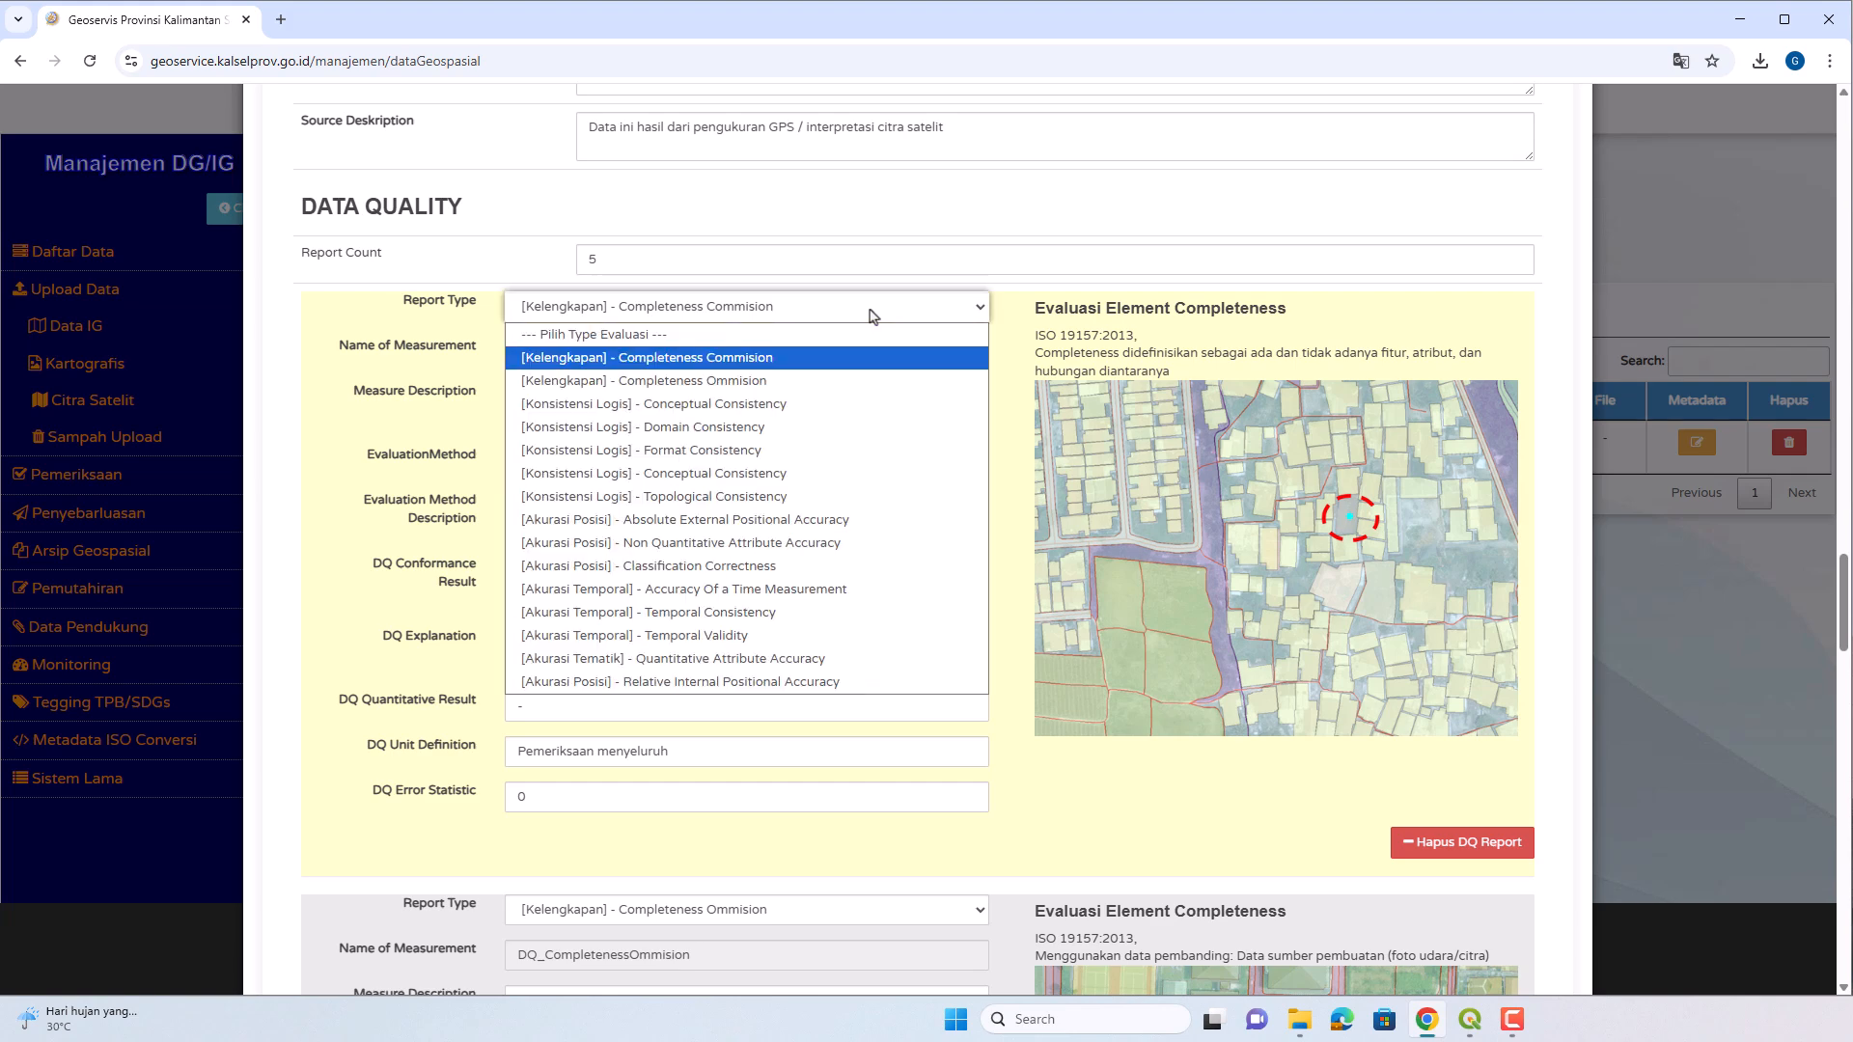
left_click(873, 315)
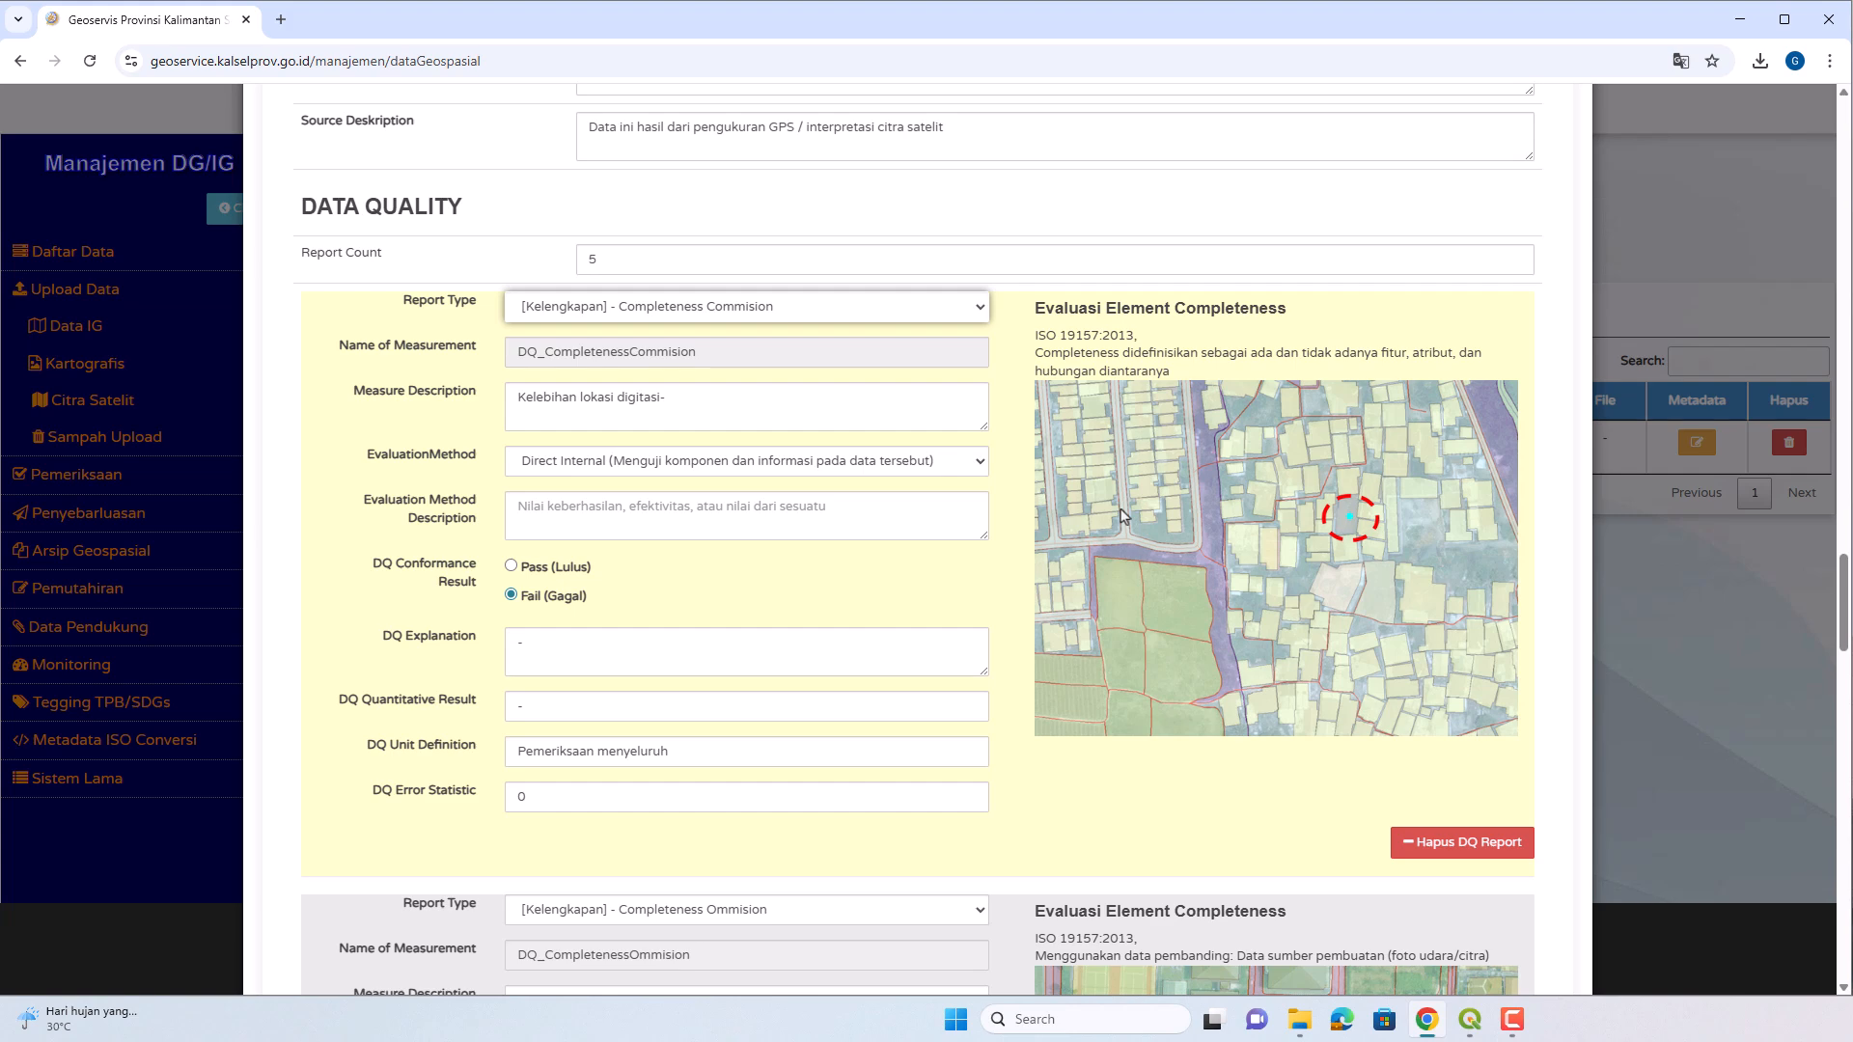
scroll(1134, 518, "down", 2)
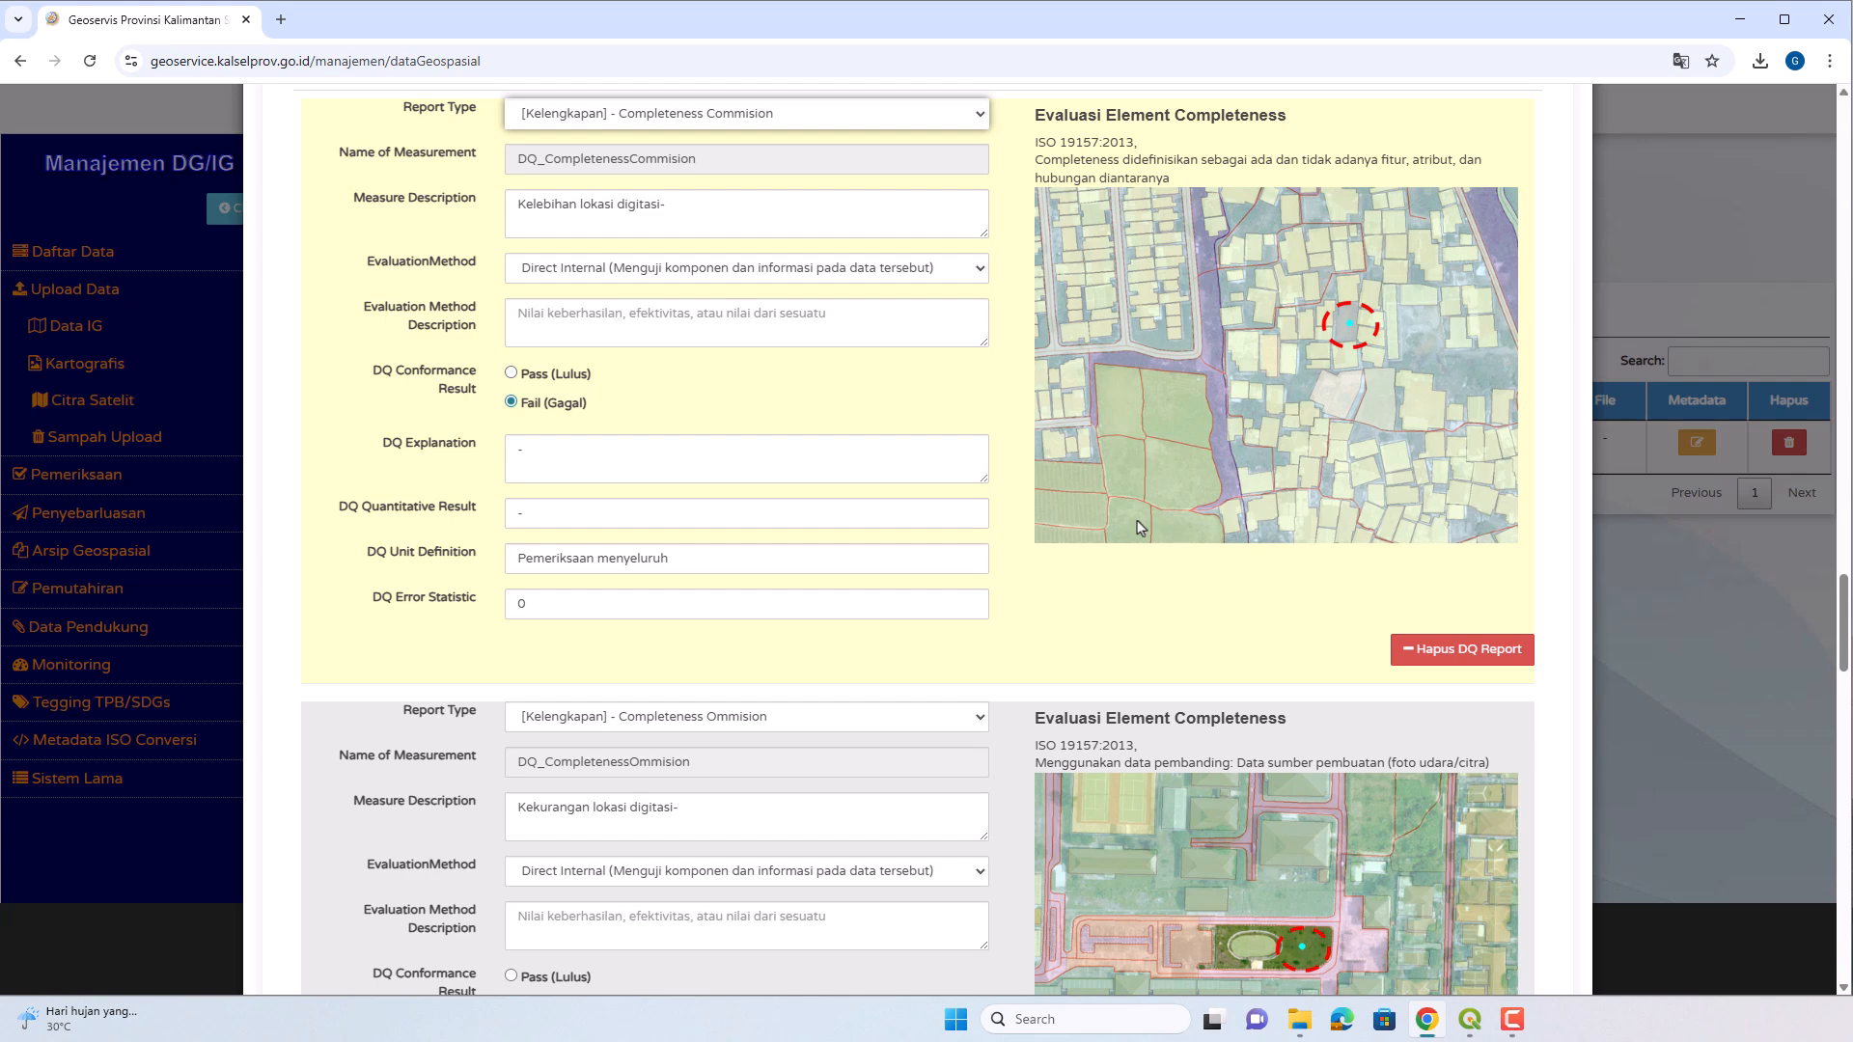
scroll(1137, 550, "down", 1)
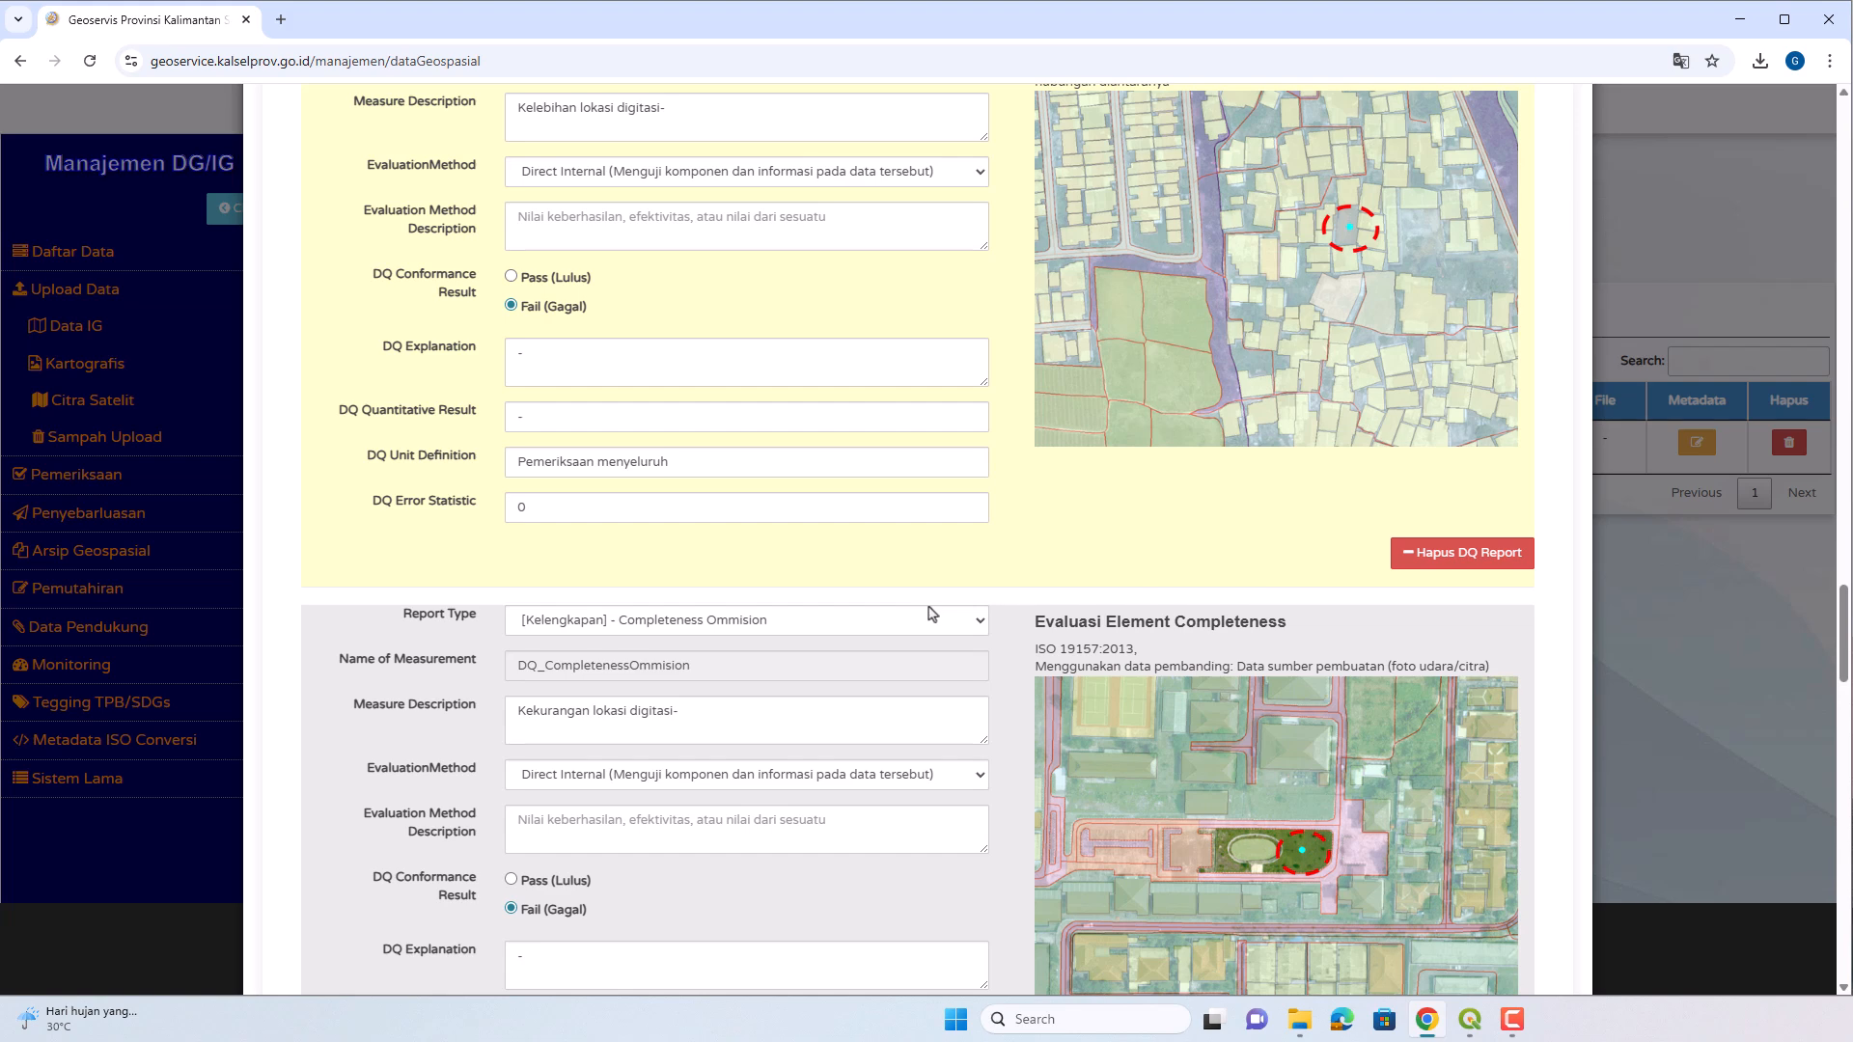
In the Completeness Commision report, remove the measure description's trailing hyphen, enter 100 as evaluation method description and set the conformance result to Pass (Lulus).
scroll(936, 618, "up", 3)
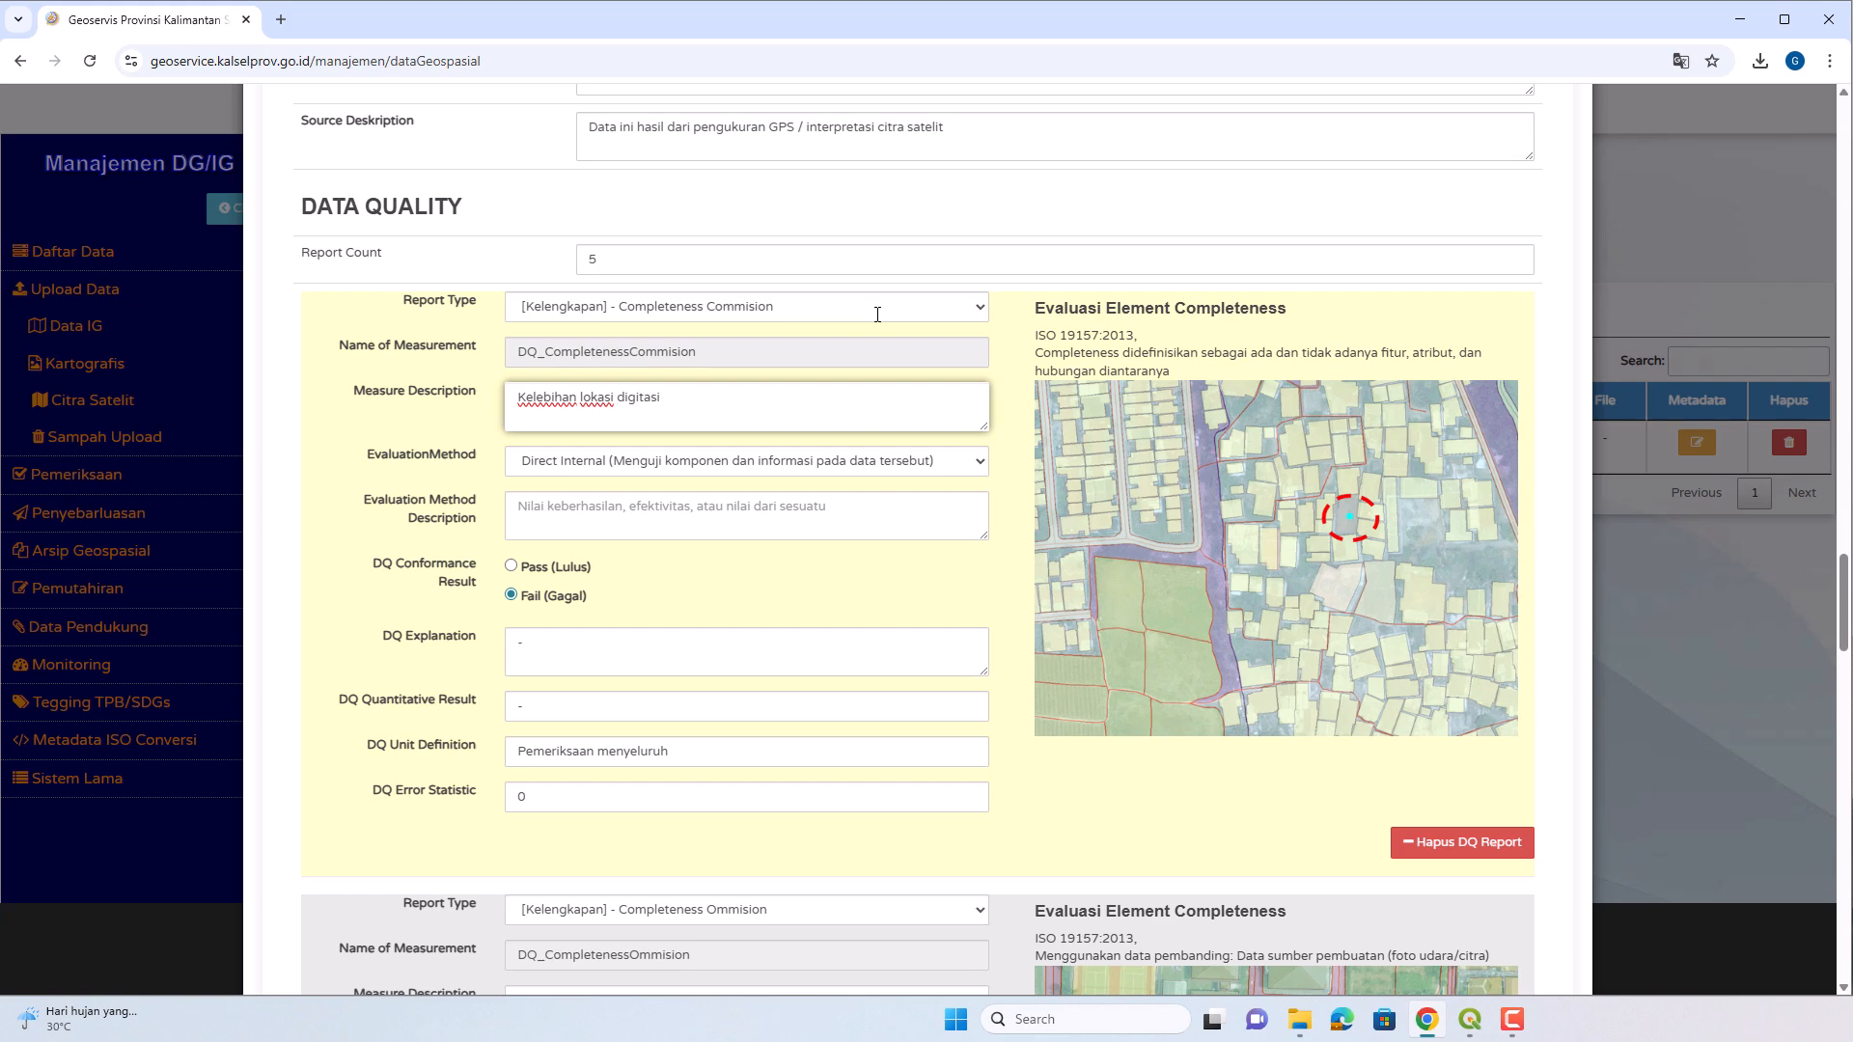
left_click(945, 494)
type("100")
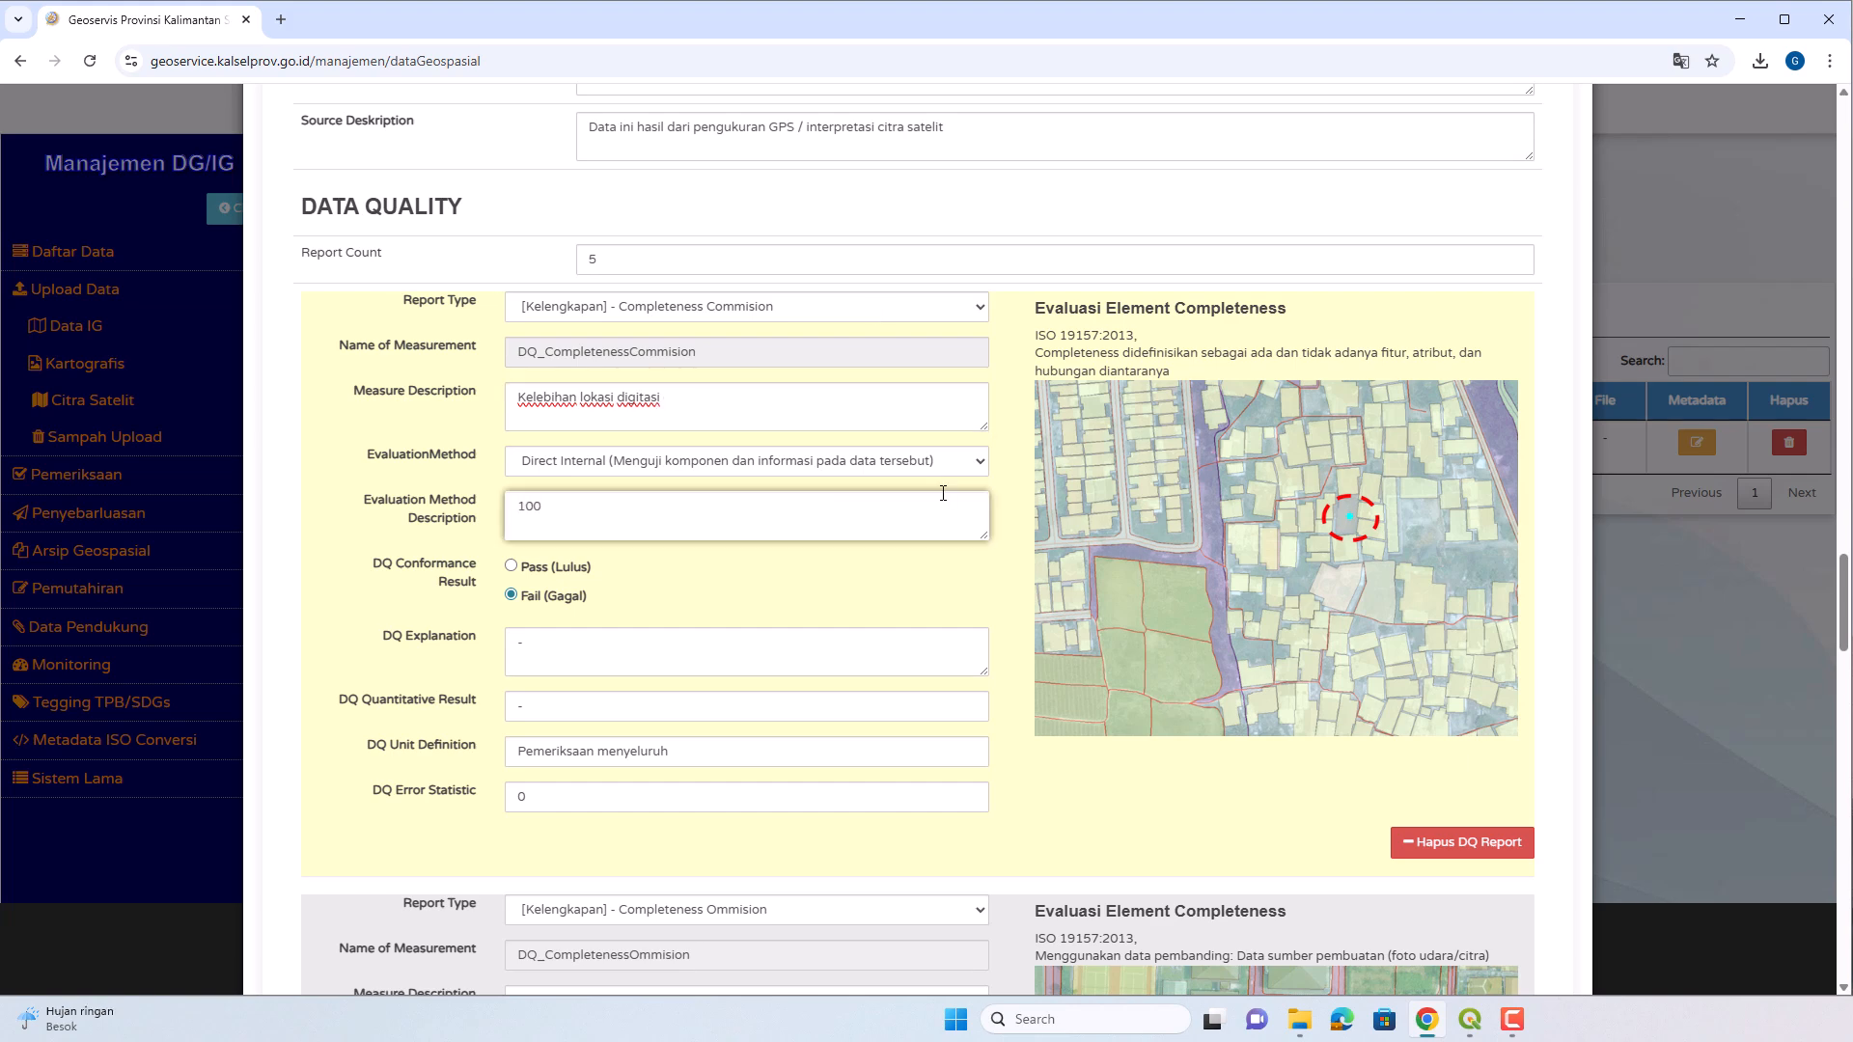
left_click(510, 566)
Re-enter "-" as the Completeness Commision report's DQ explanation and set its DQ quantitative result to 100.
left_click(568, 654)
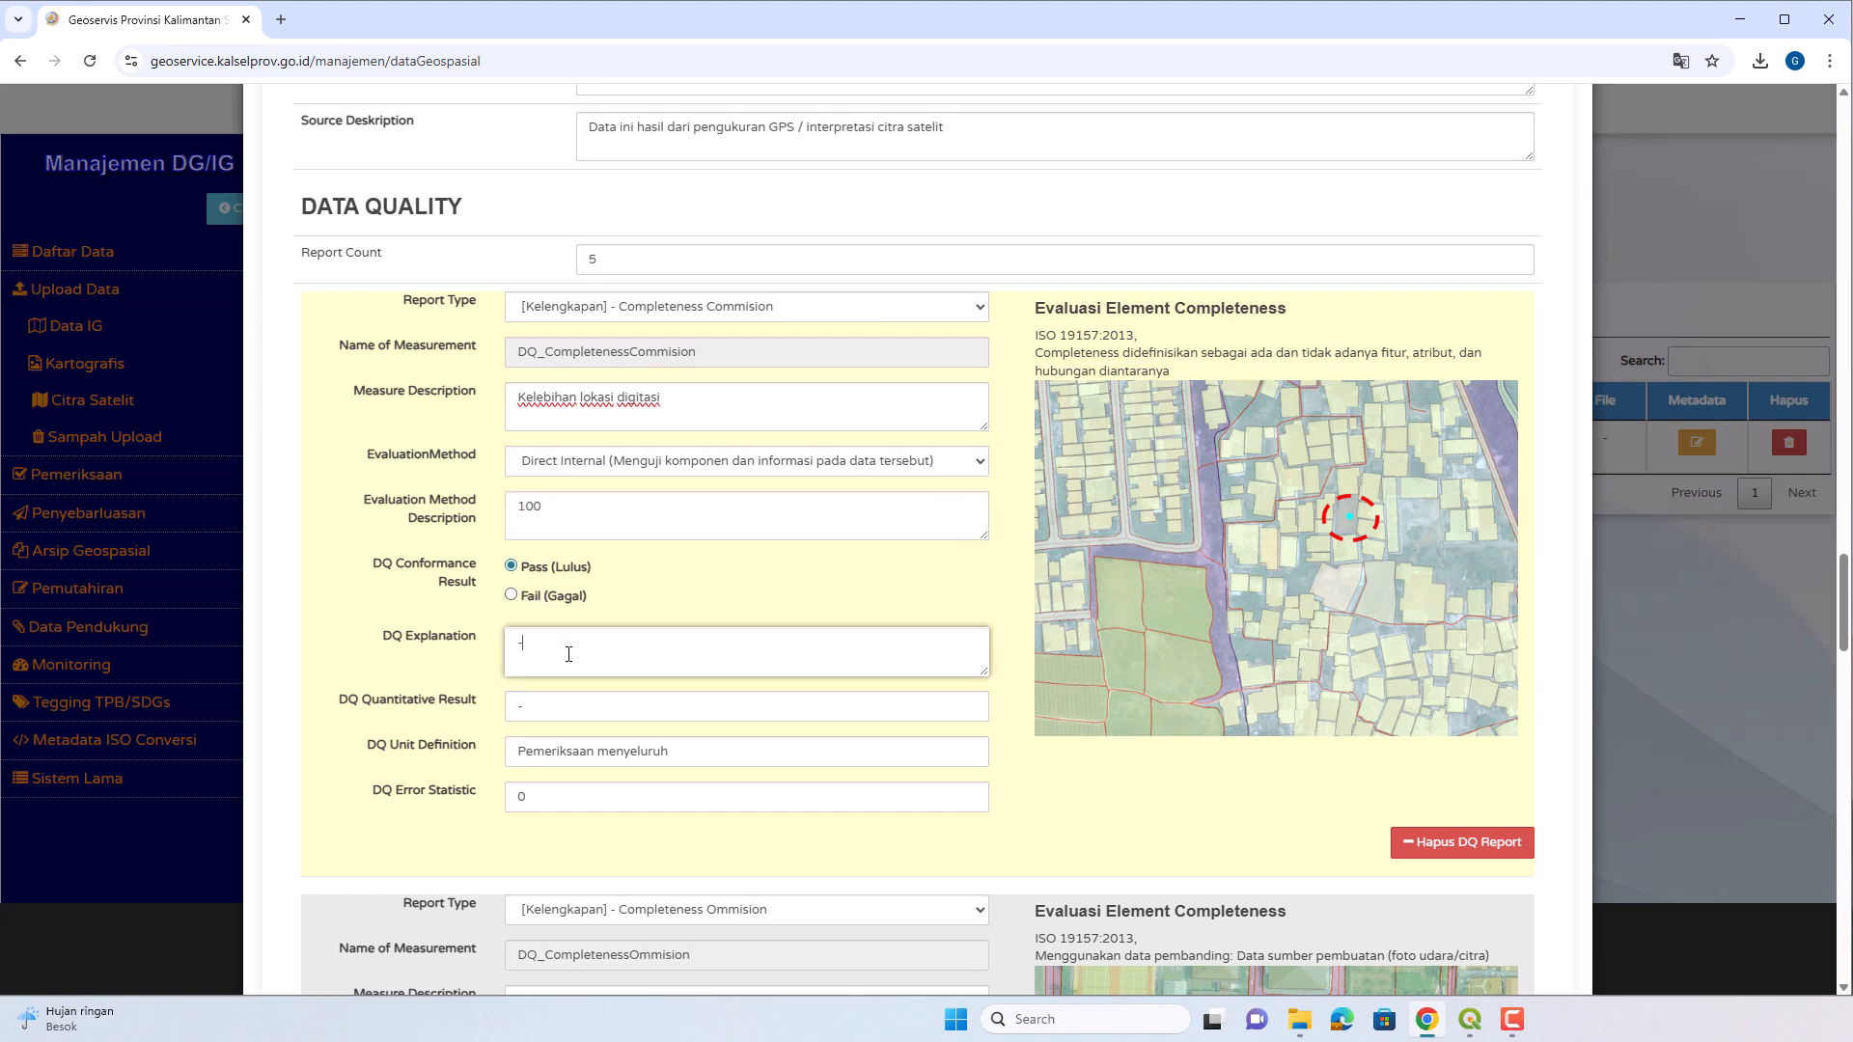
key("BackSpace")
type("-")
left_click(596, 710)
key("BackSpace")
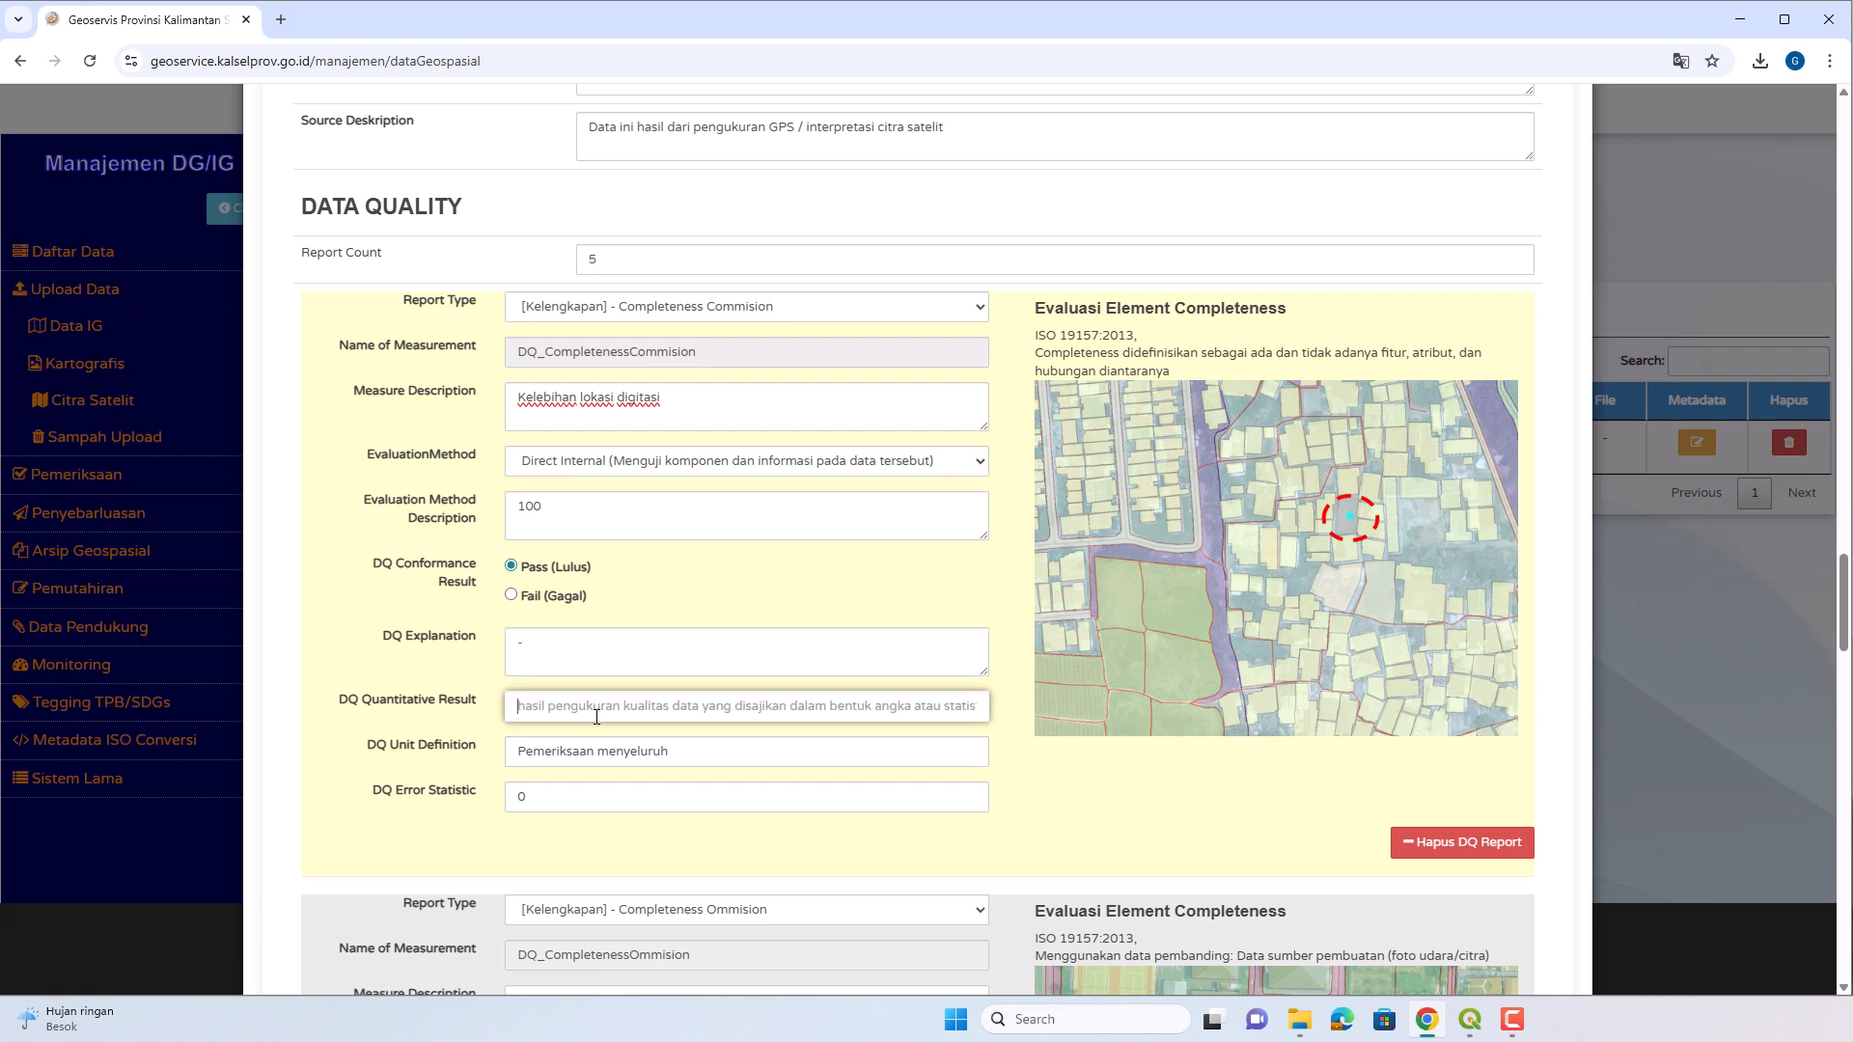
type("100")
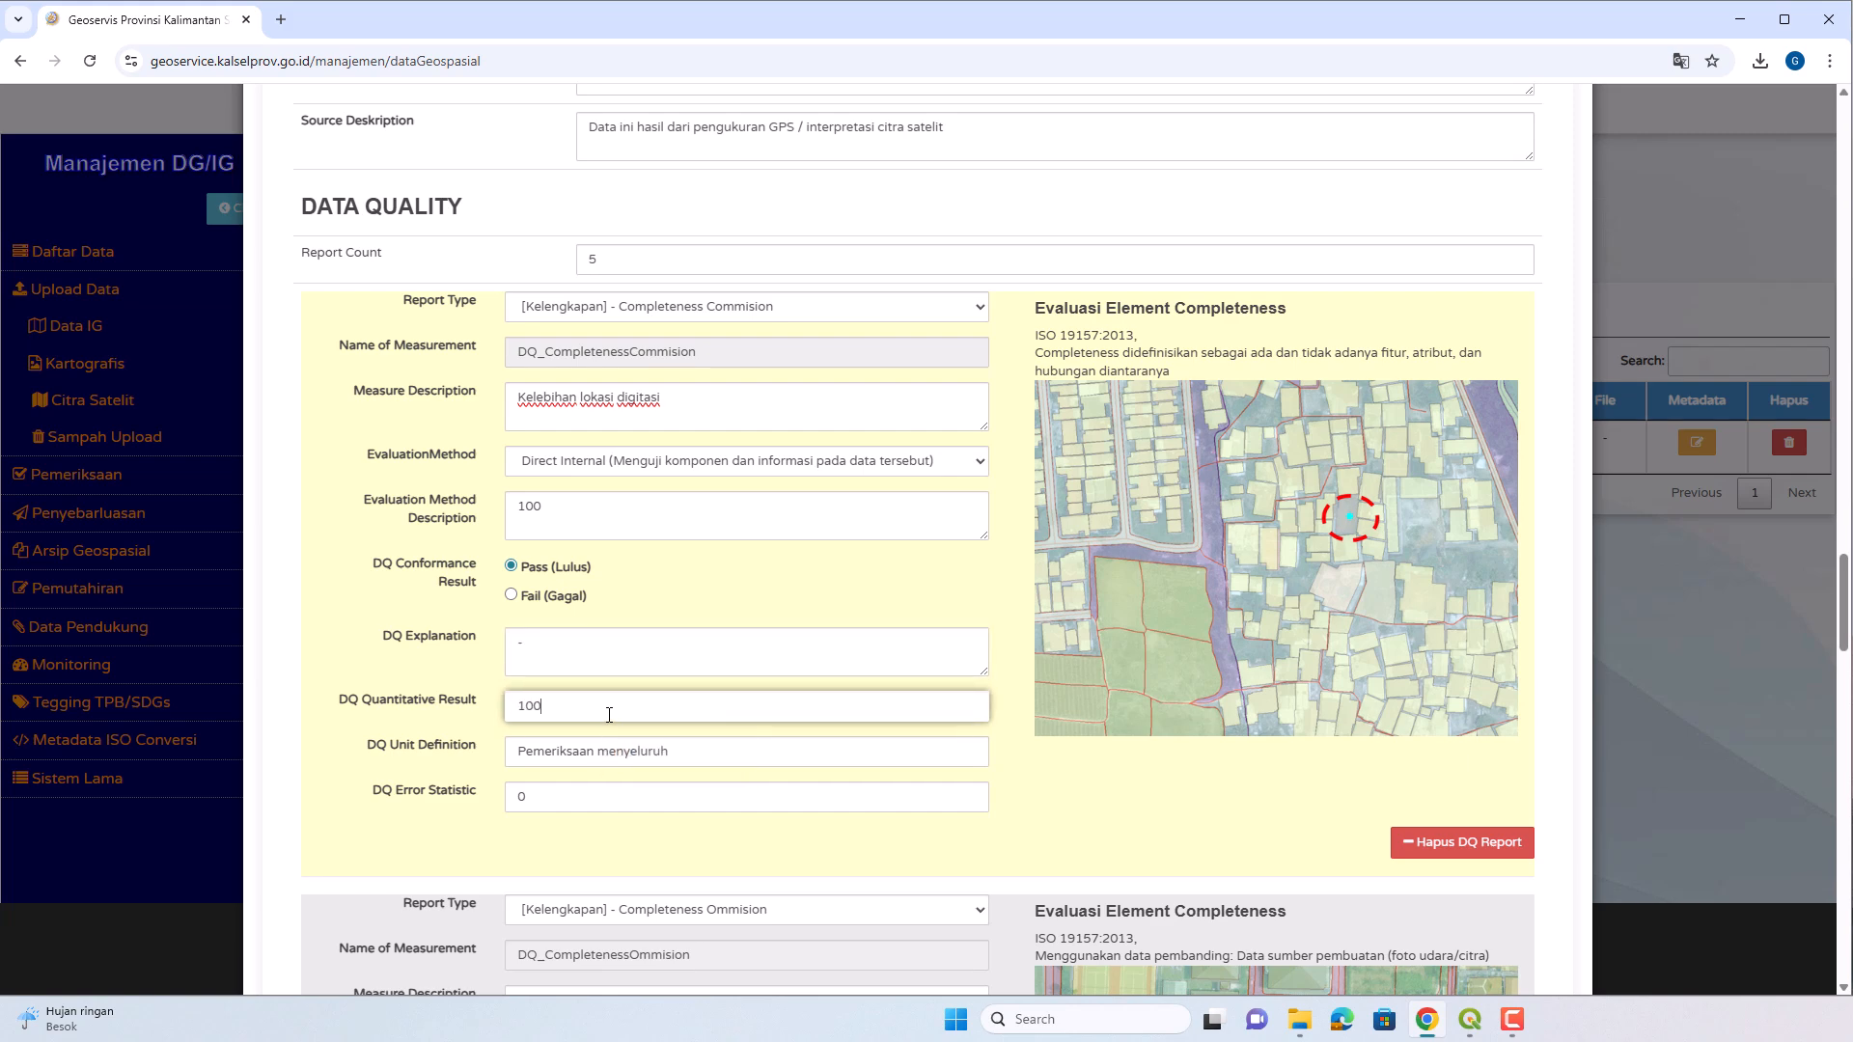
left_click(684, 751)
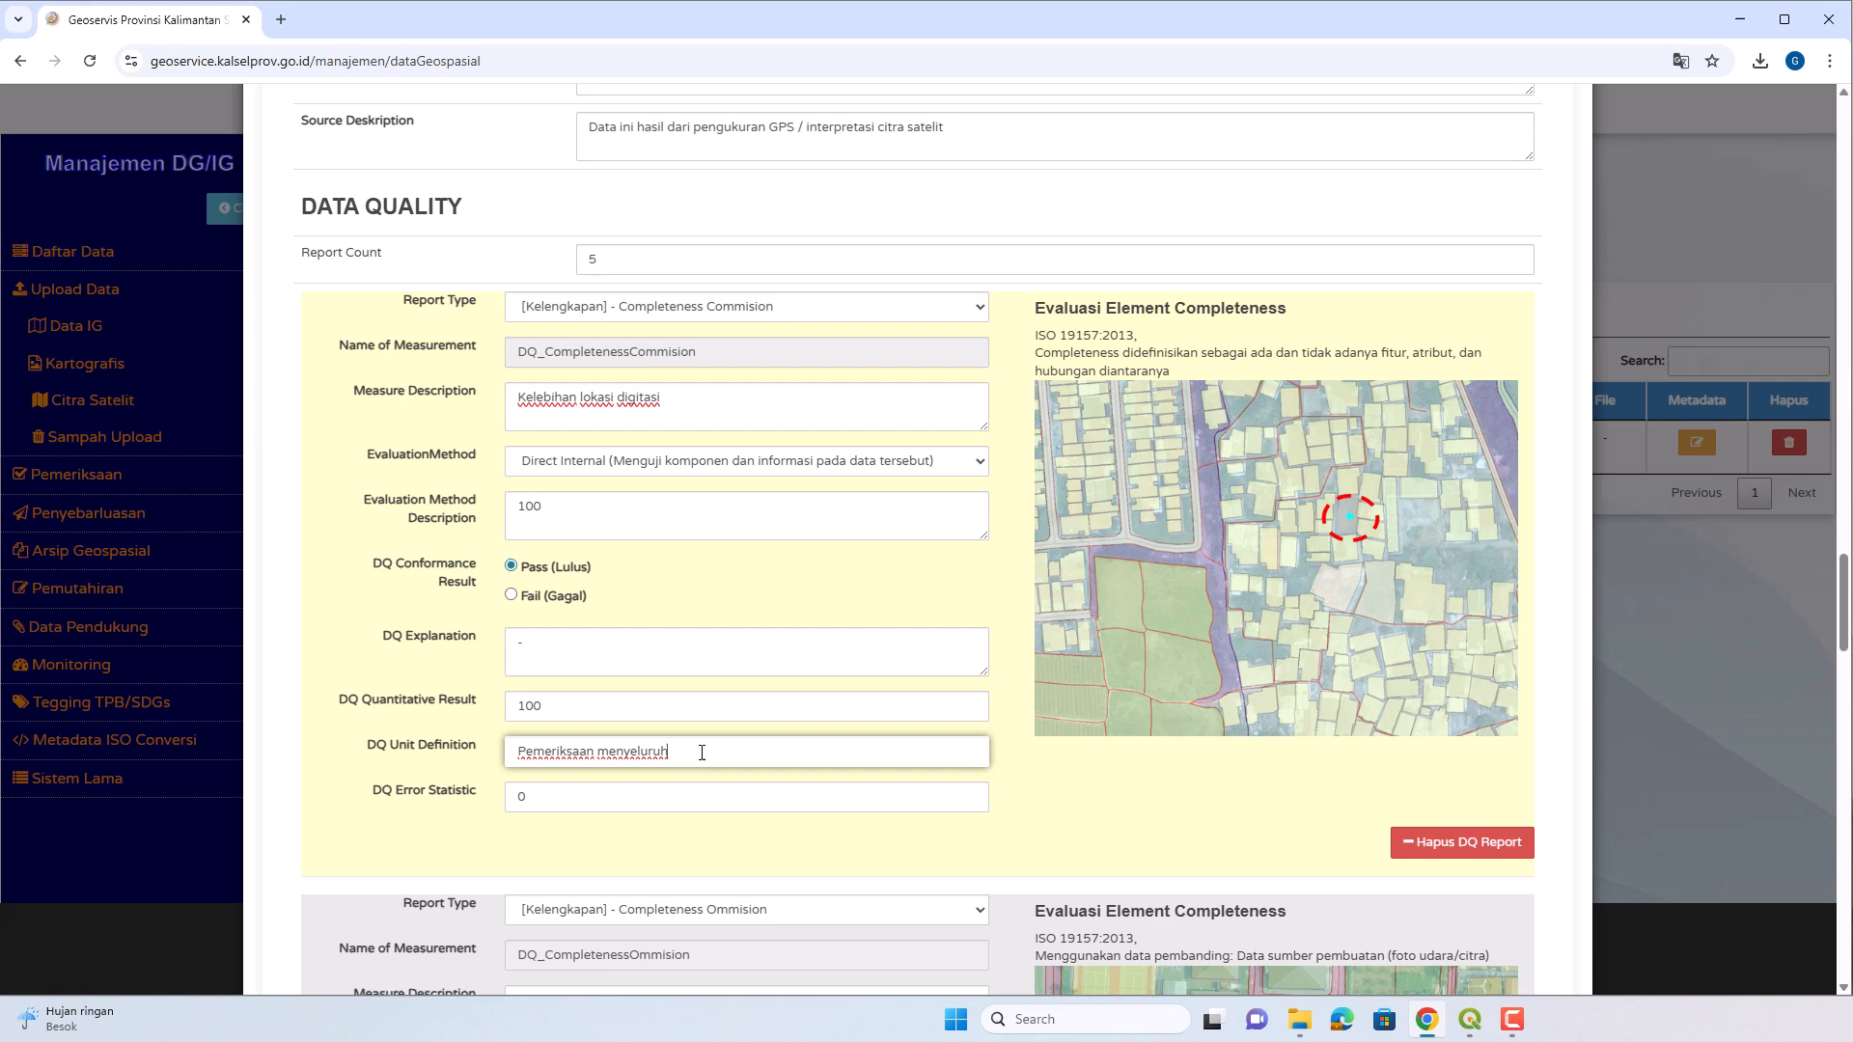
In the Completeness Ommision report, remove the measure description's trailing hyphen and enter 150 as the evaluation method description.
left_click(679, 807)
scroll(768, 699, "down", 4)
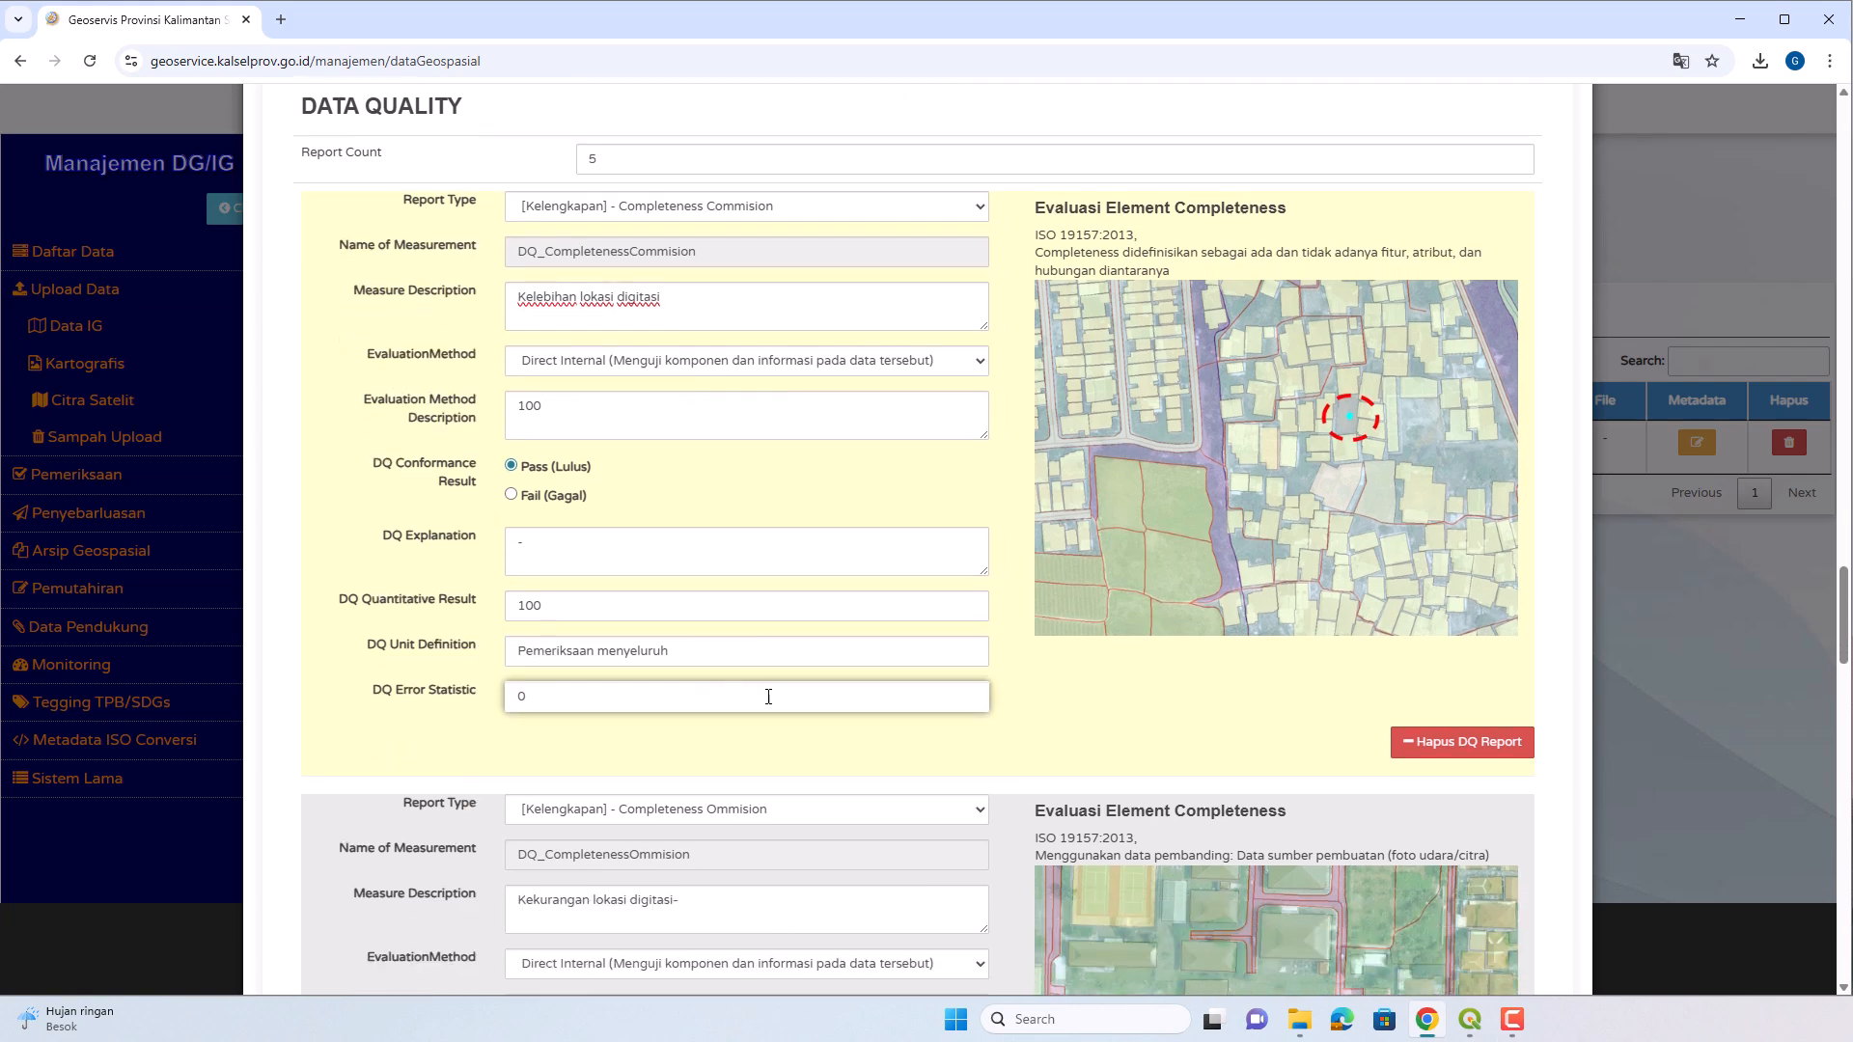
scroll(761, 677, "down", 1)
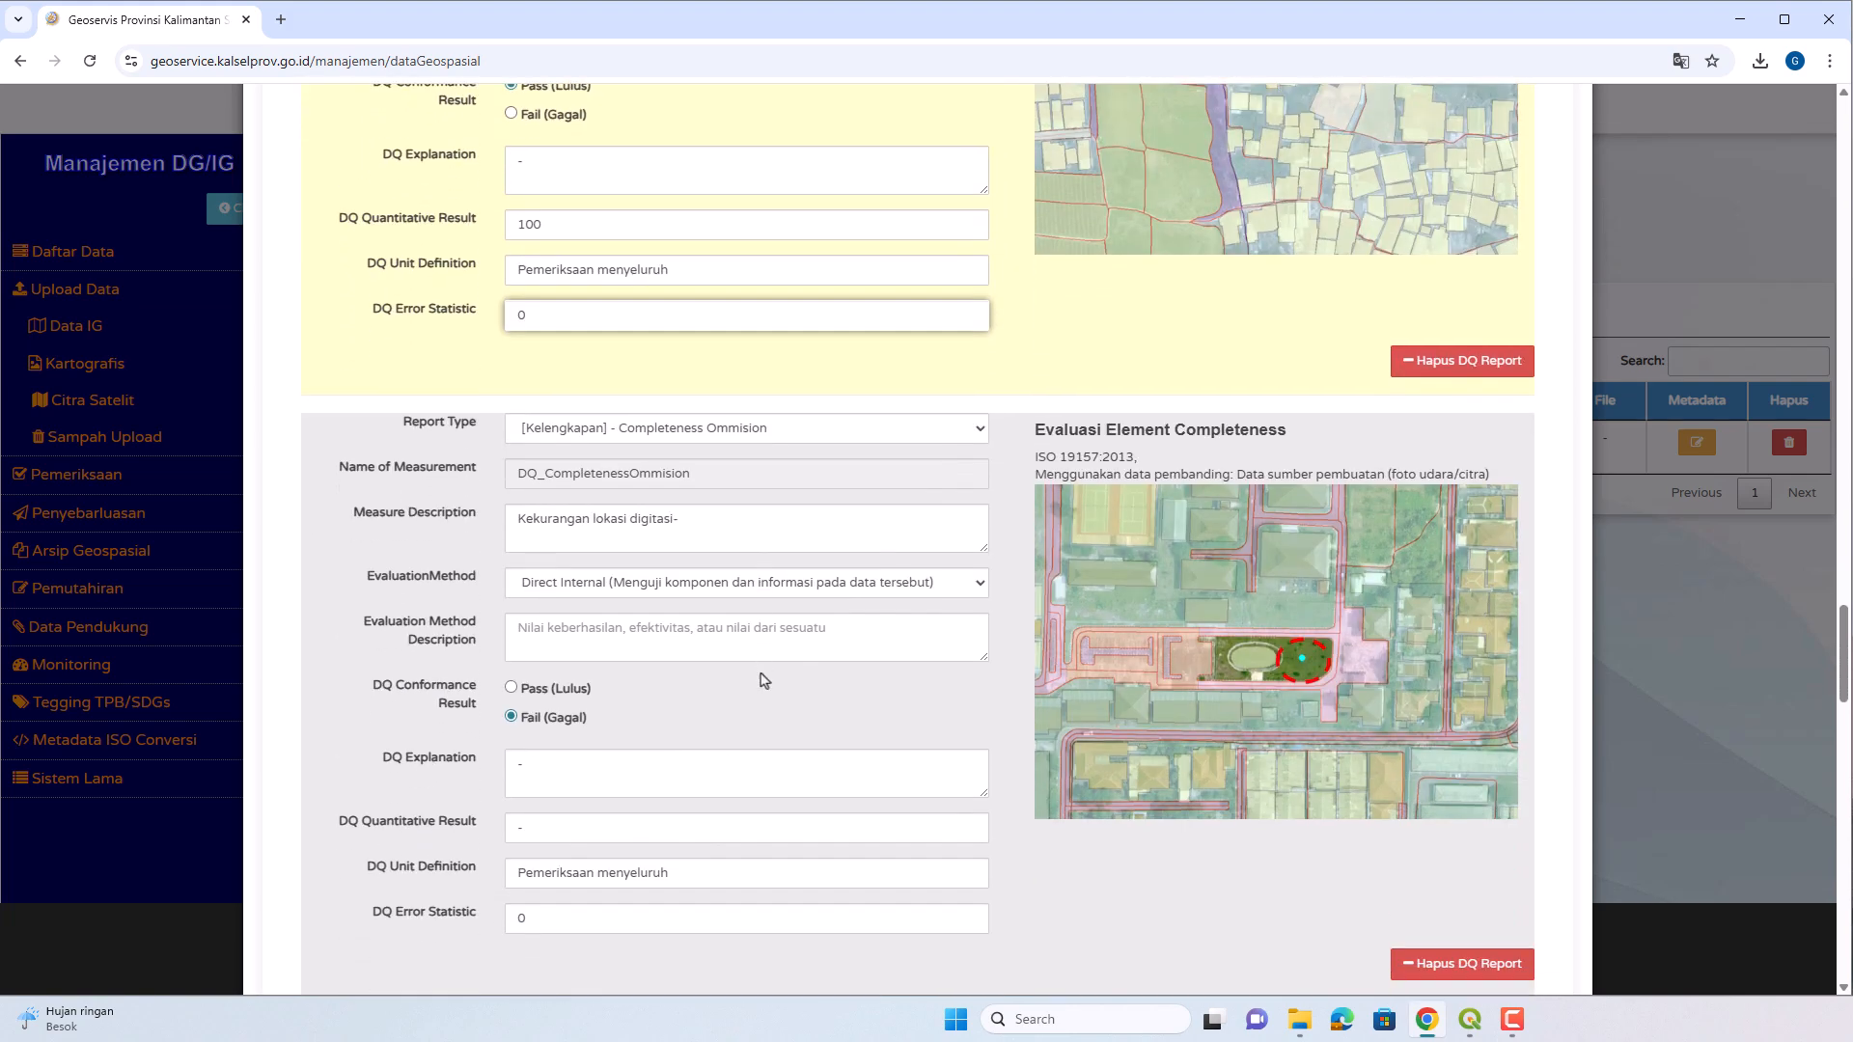
left_click(768, 522)
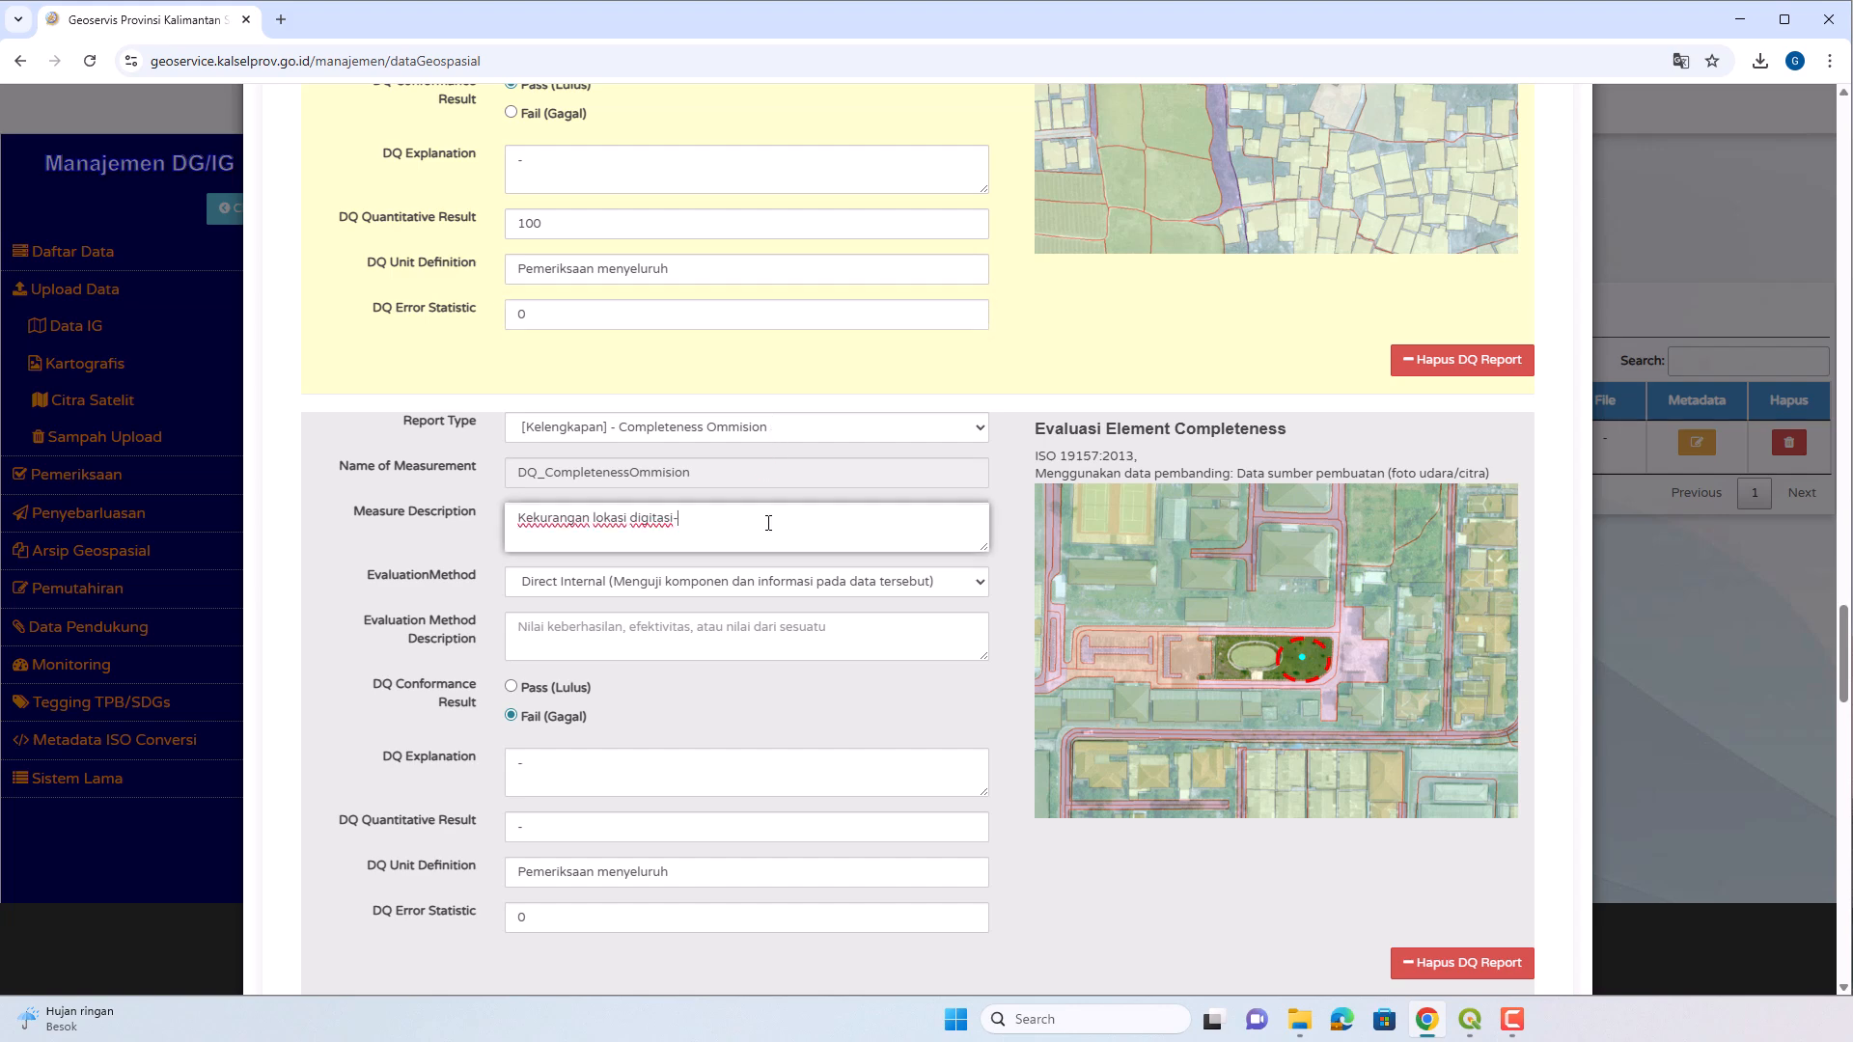
key("BackSpace")
left_click(743, 632)
type("15")
scroll(744, 632, "up", 1)
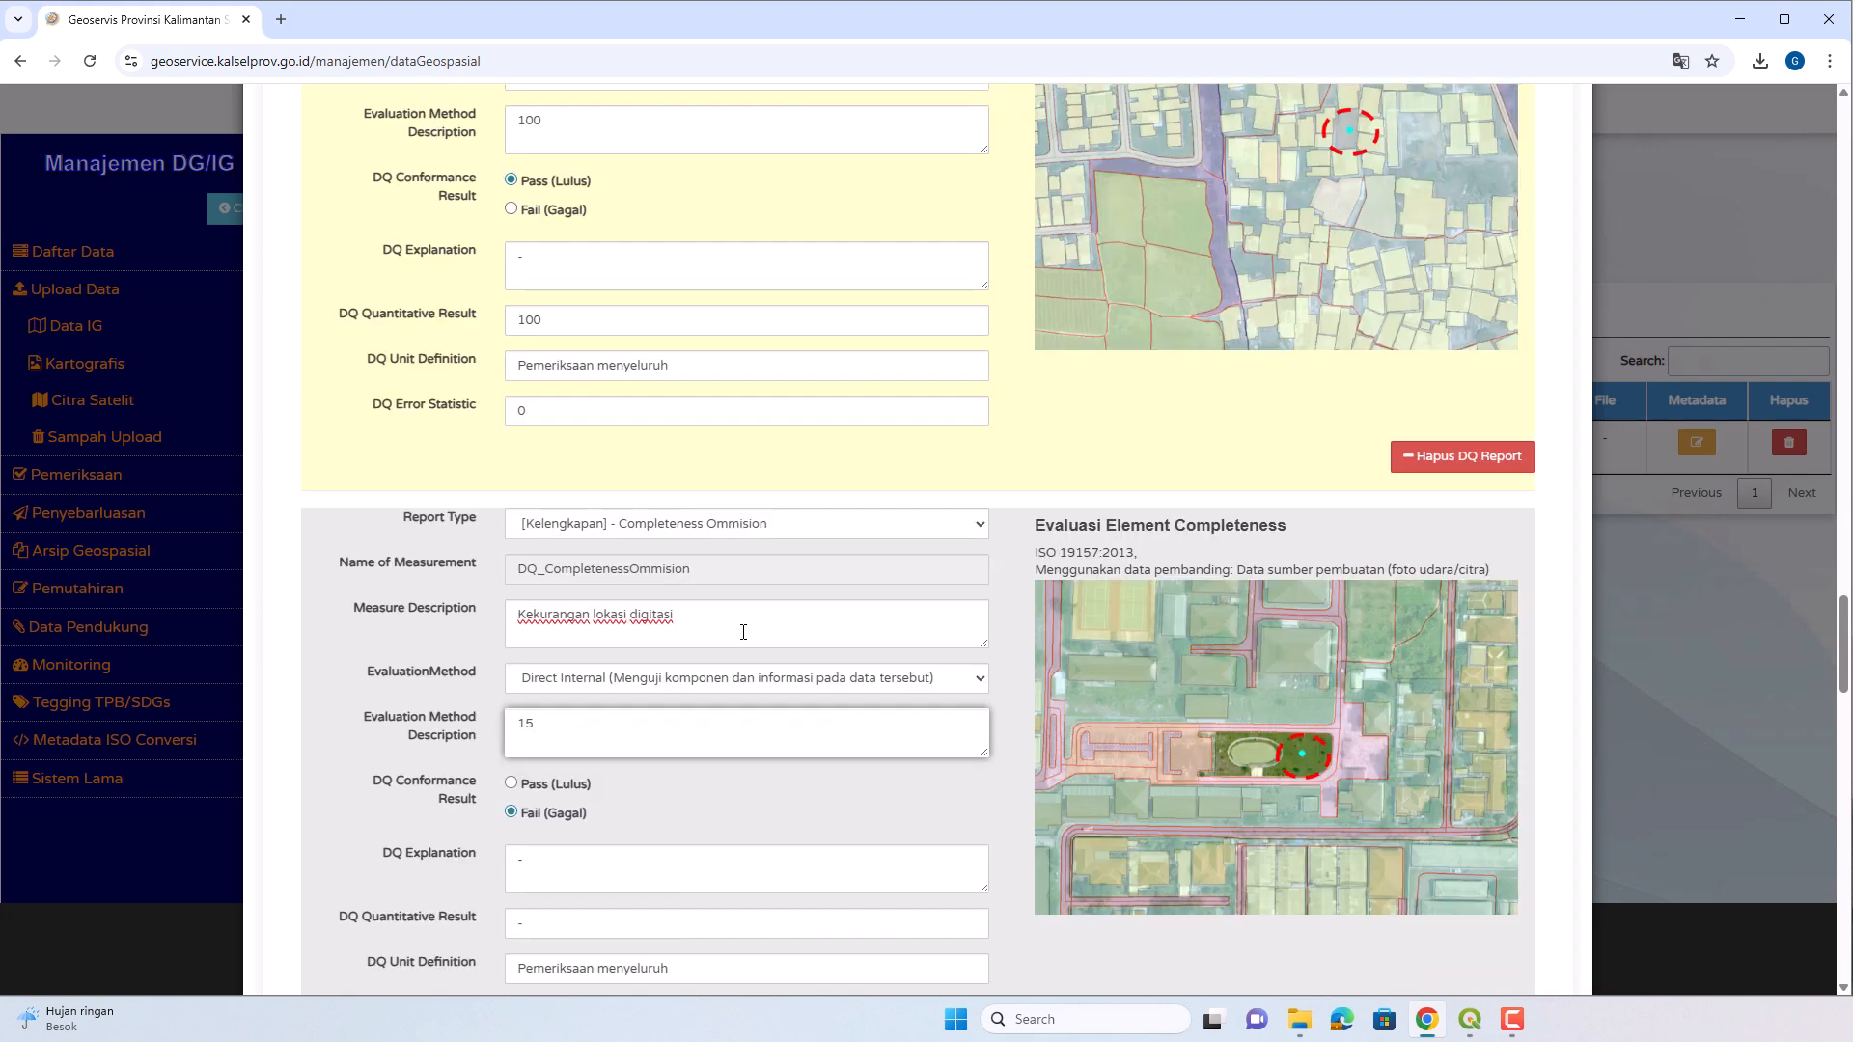
type("0")
Check the geometric objects count in the metadata and set the Completeness Commision report's evaluation method description to 150.
scroll(704, 463, "up", 20)
scroll(1439, 579, "up", 20)
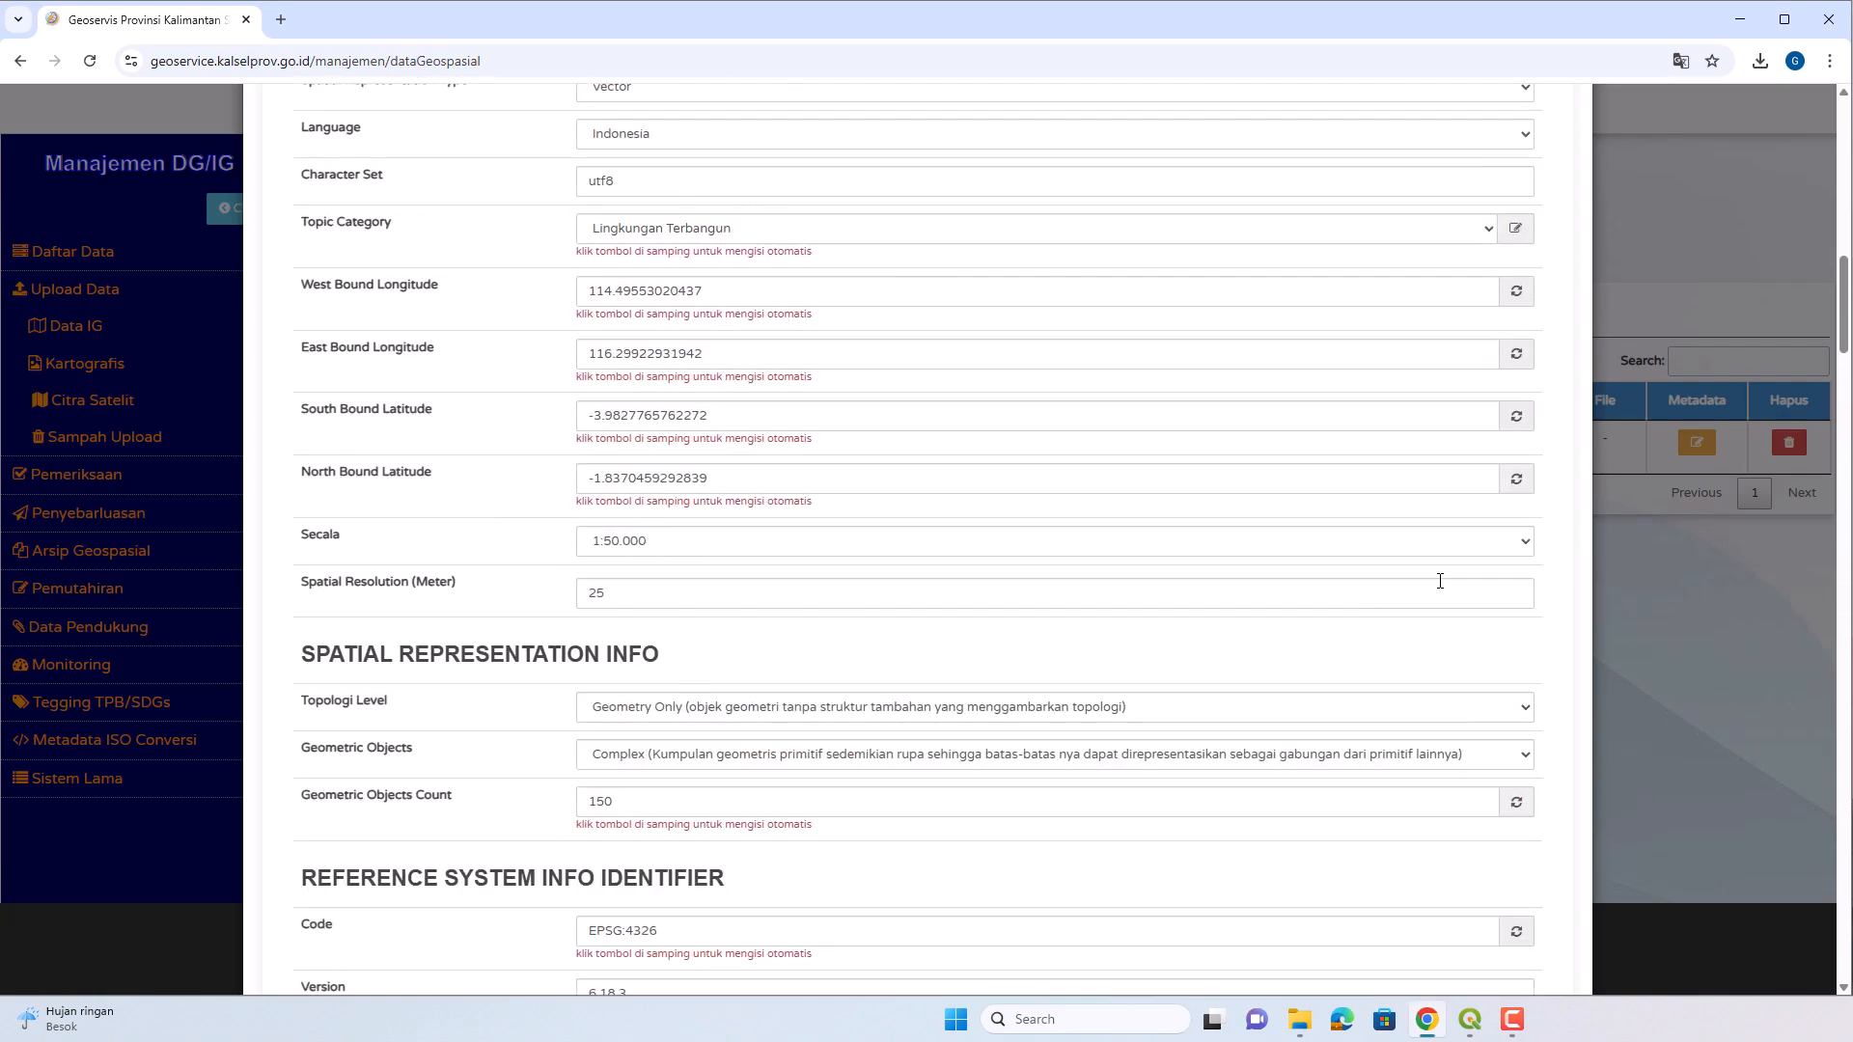
scroll(1464, 400, "up", 5)
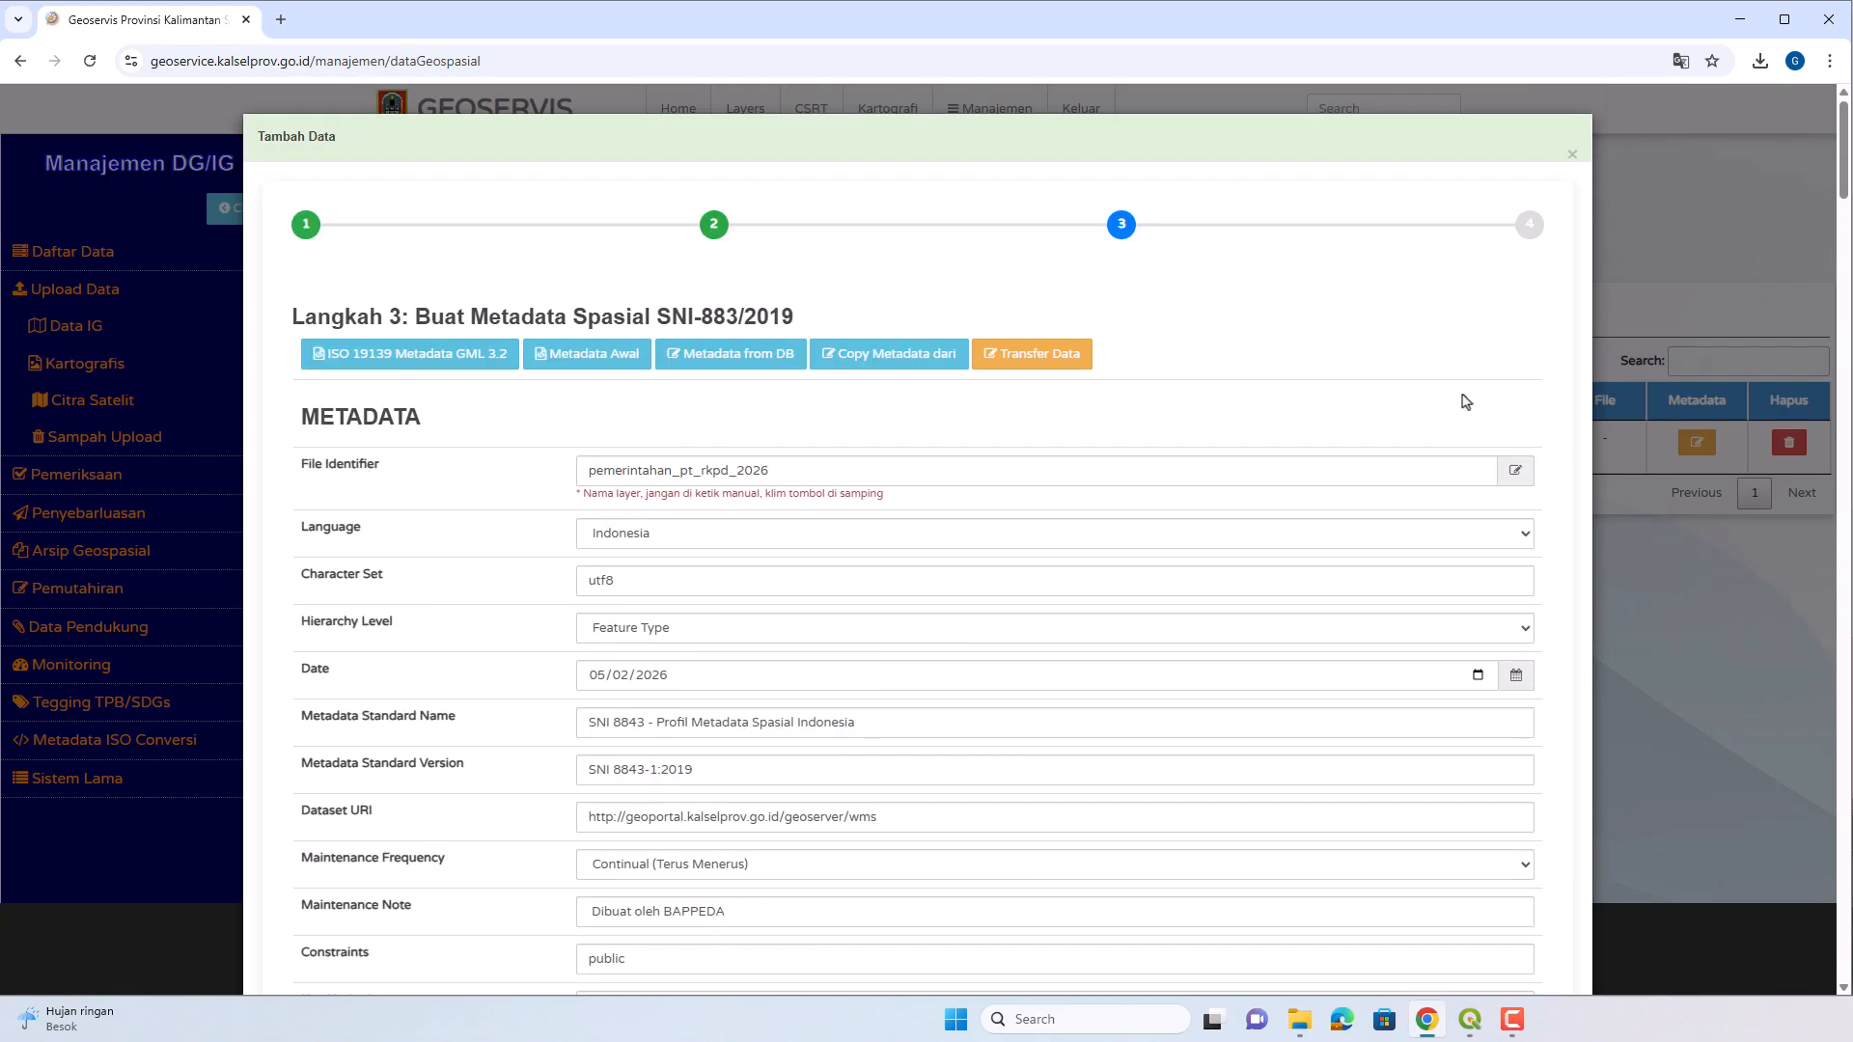
scroll(1457, 415, "down", 17)
scroll(1390, 570, "down", 5)
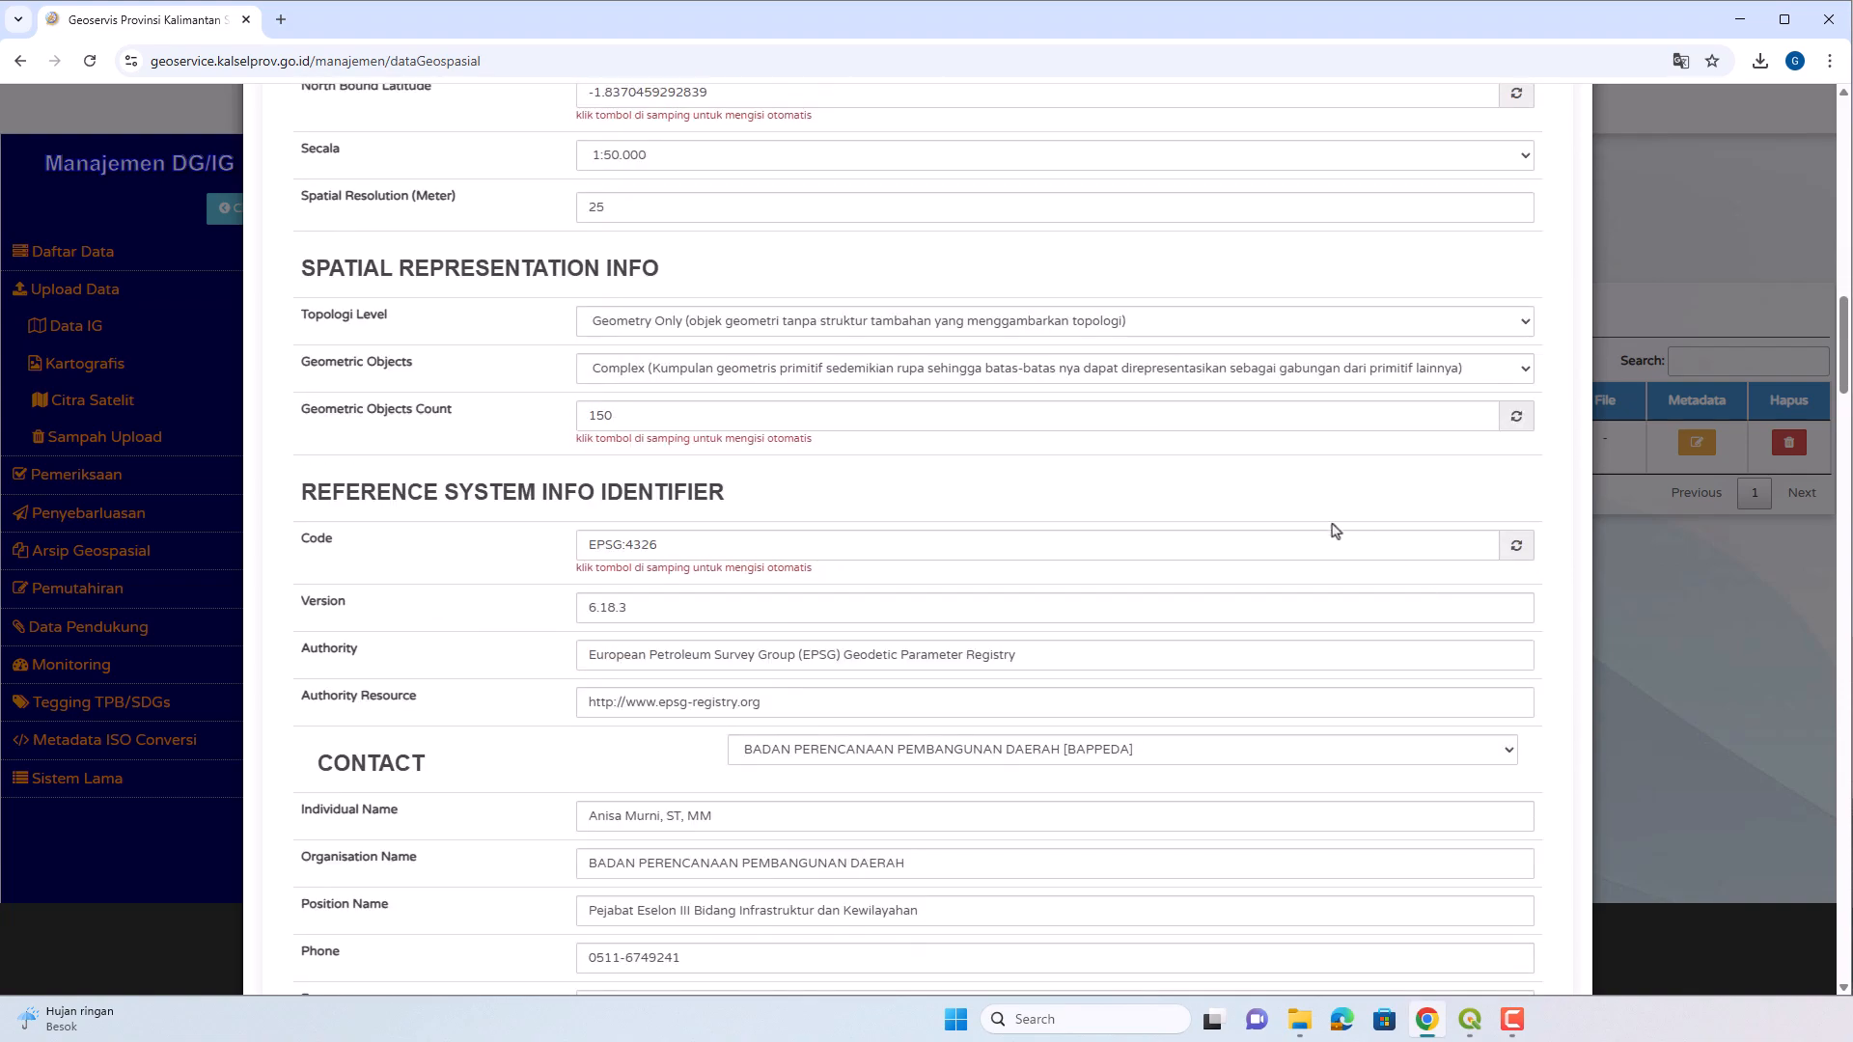
scroll(1055, 524, "down", 13)
scroll(1055, 524, "down", 10)
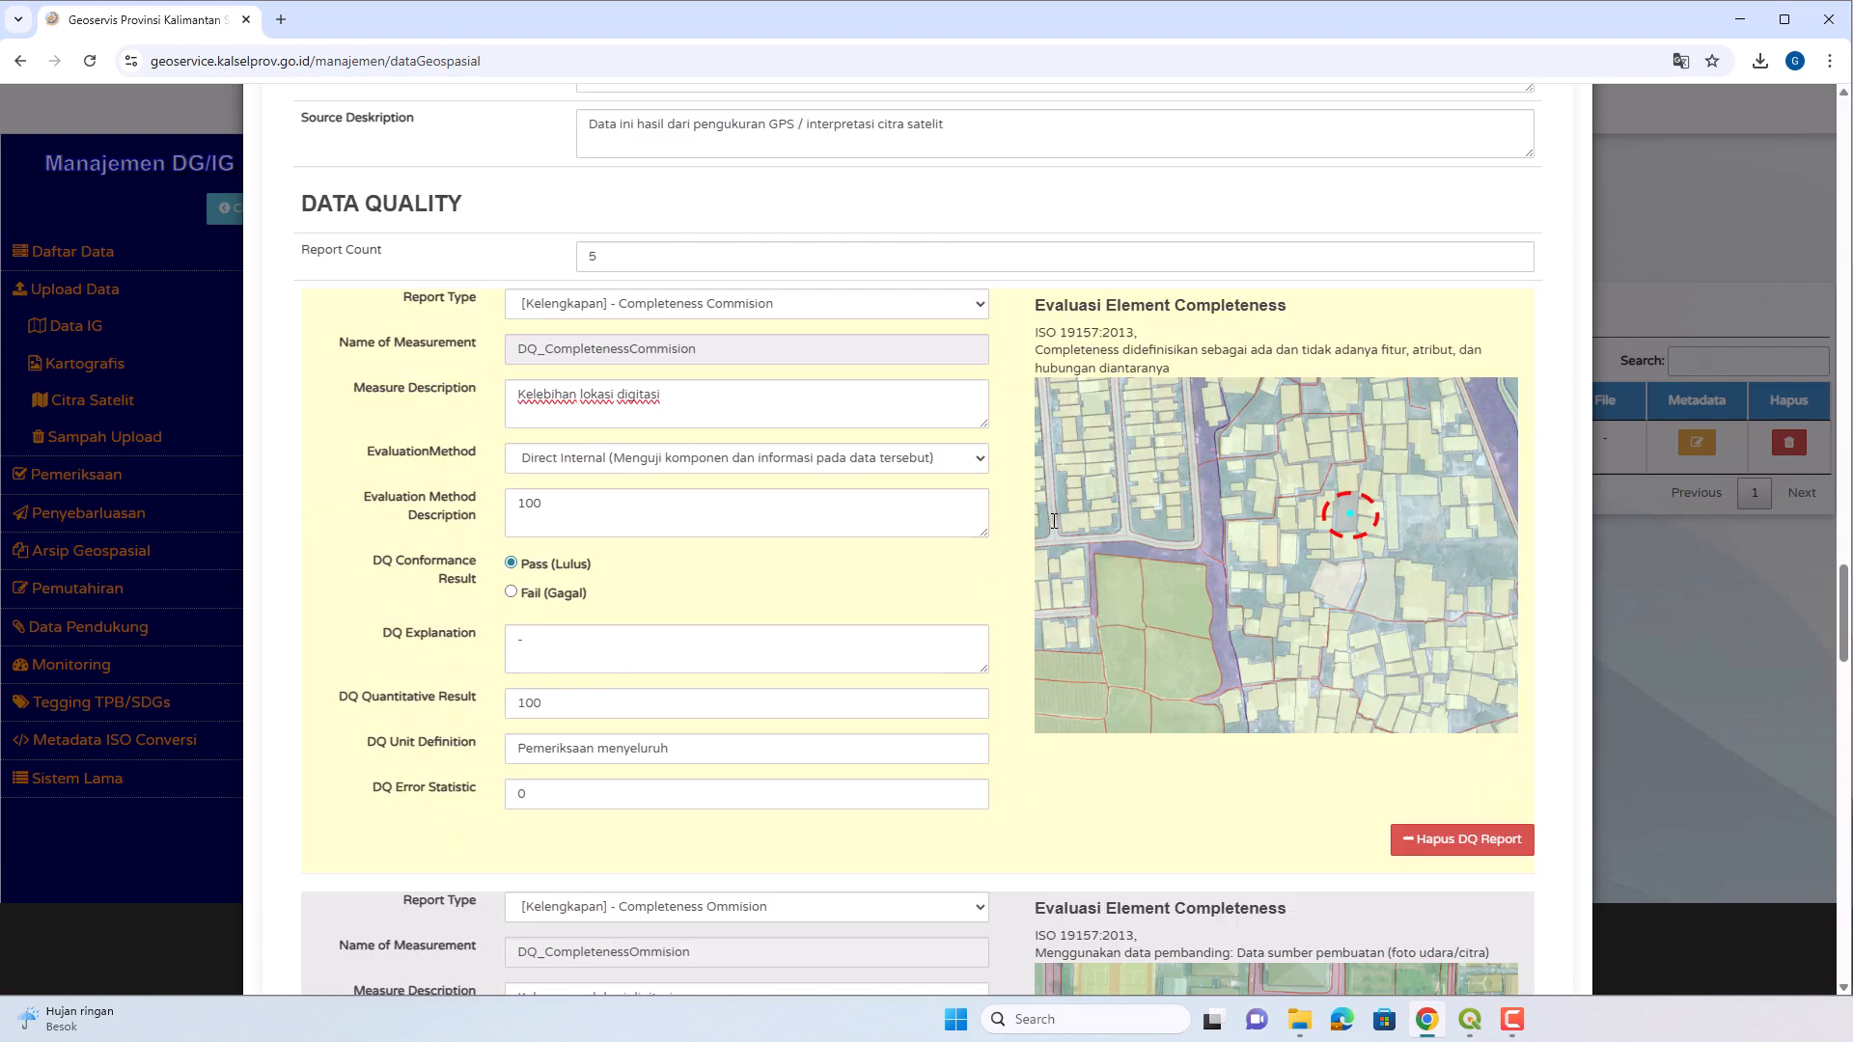
triple_click(627, 504)
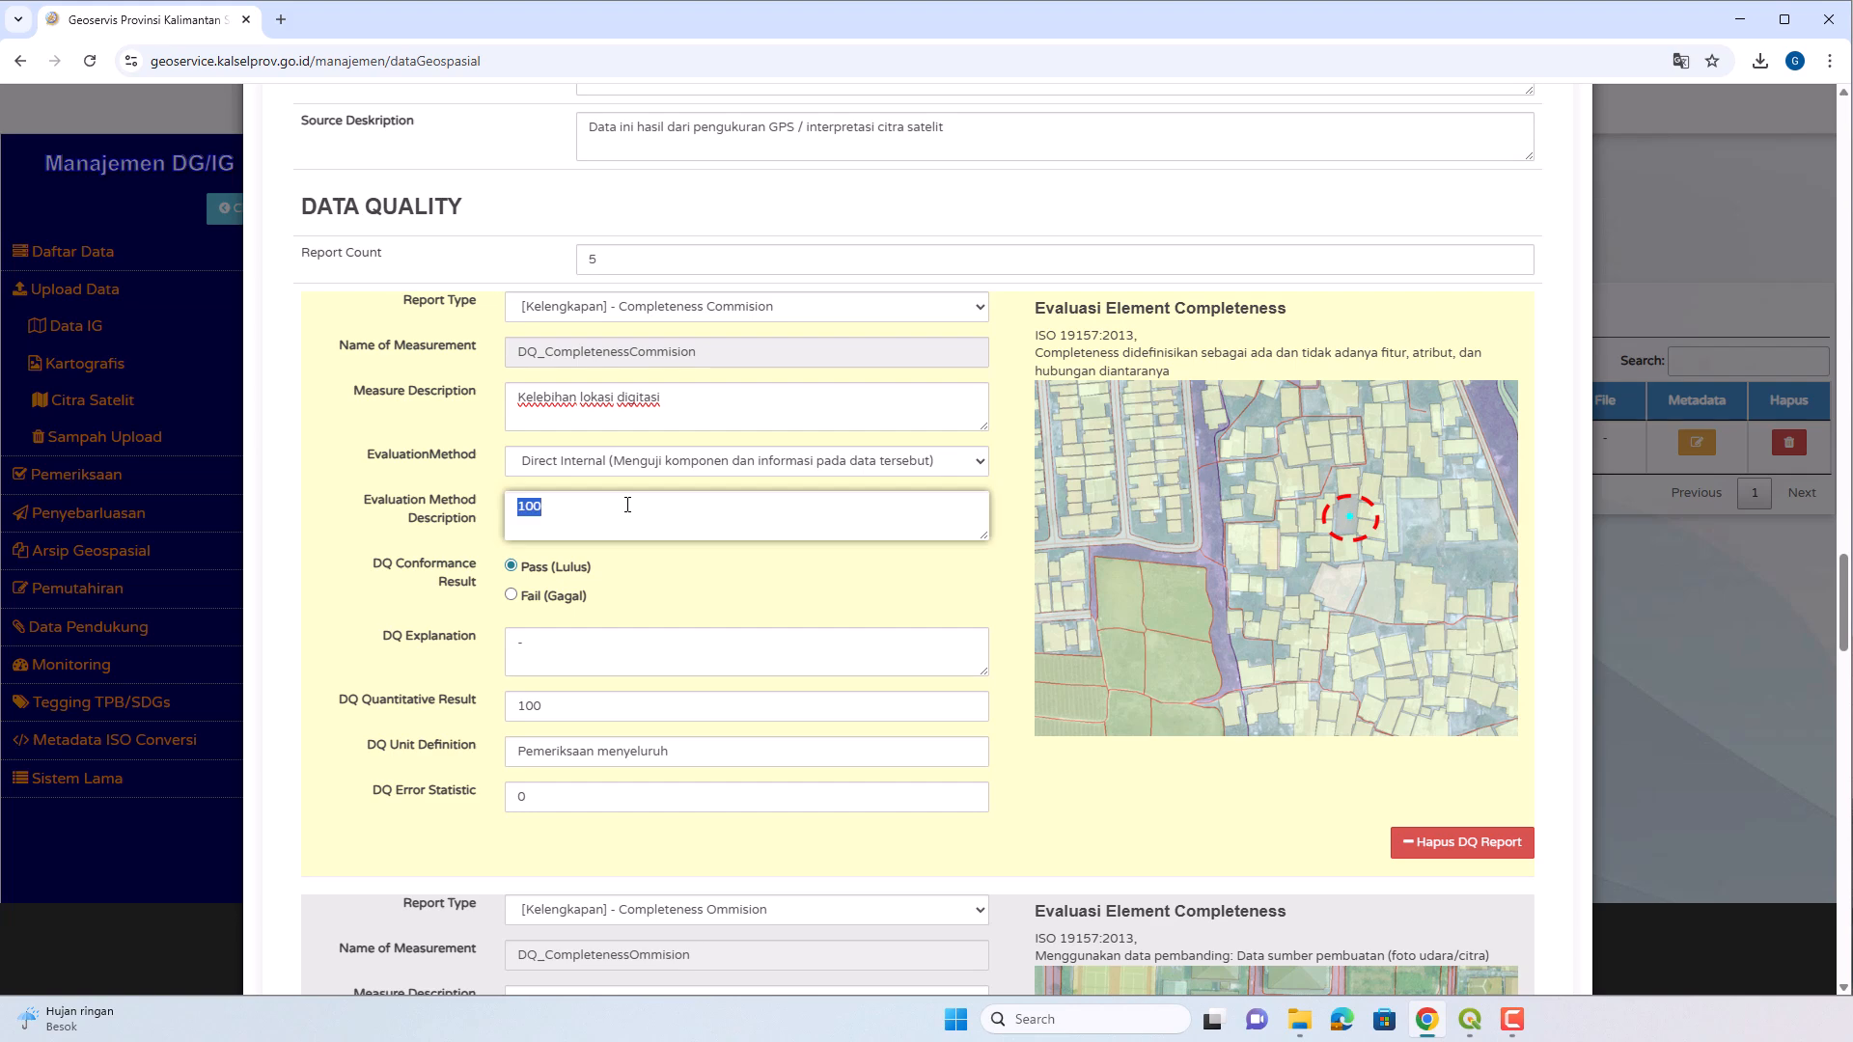
type("150")
Set the Completeness Ommision report's conformance result to Pass (Lulus) and its DQ quantitative result to 100.
scroll(656, 504, "down", 5)
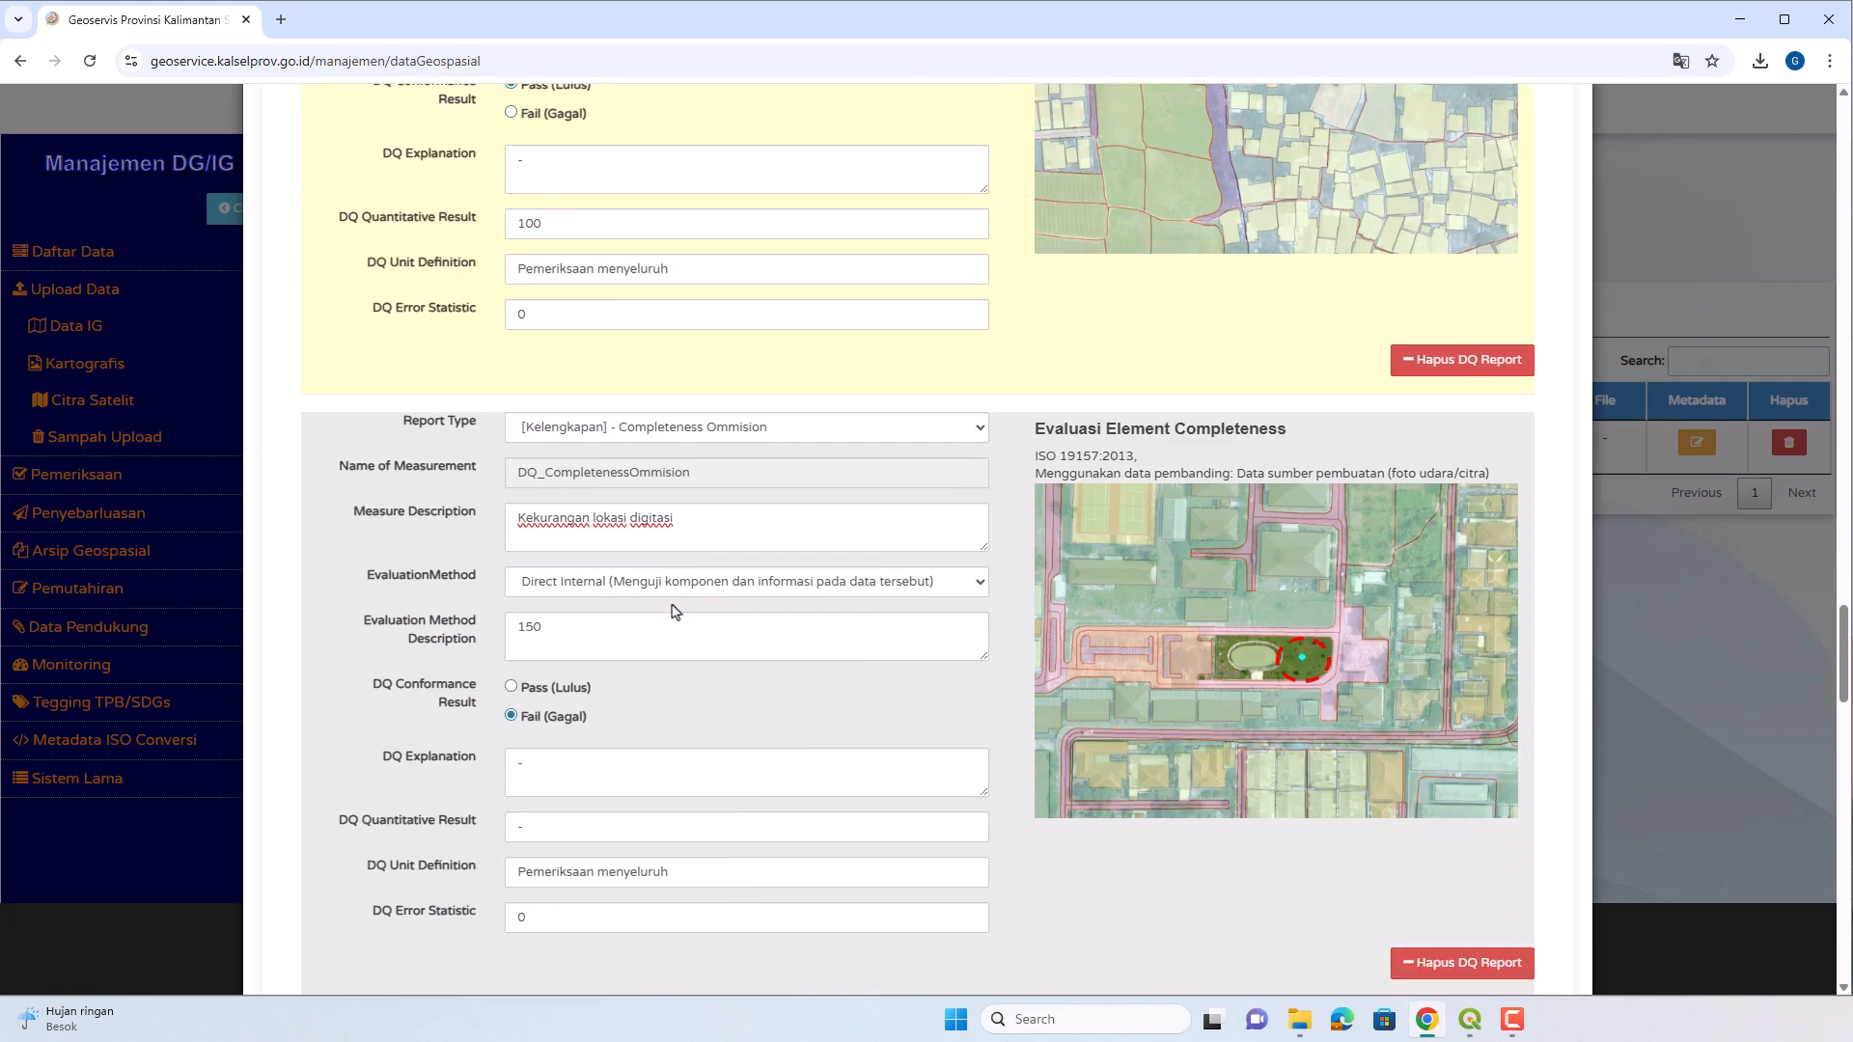
scroll(676, 714, "down", 2)
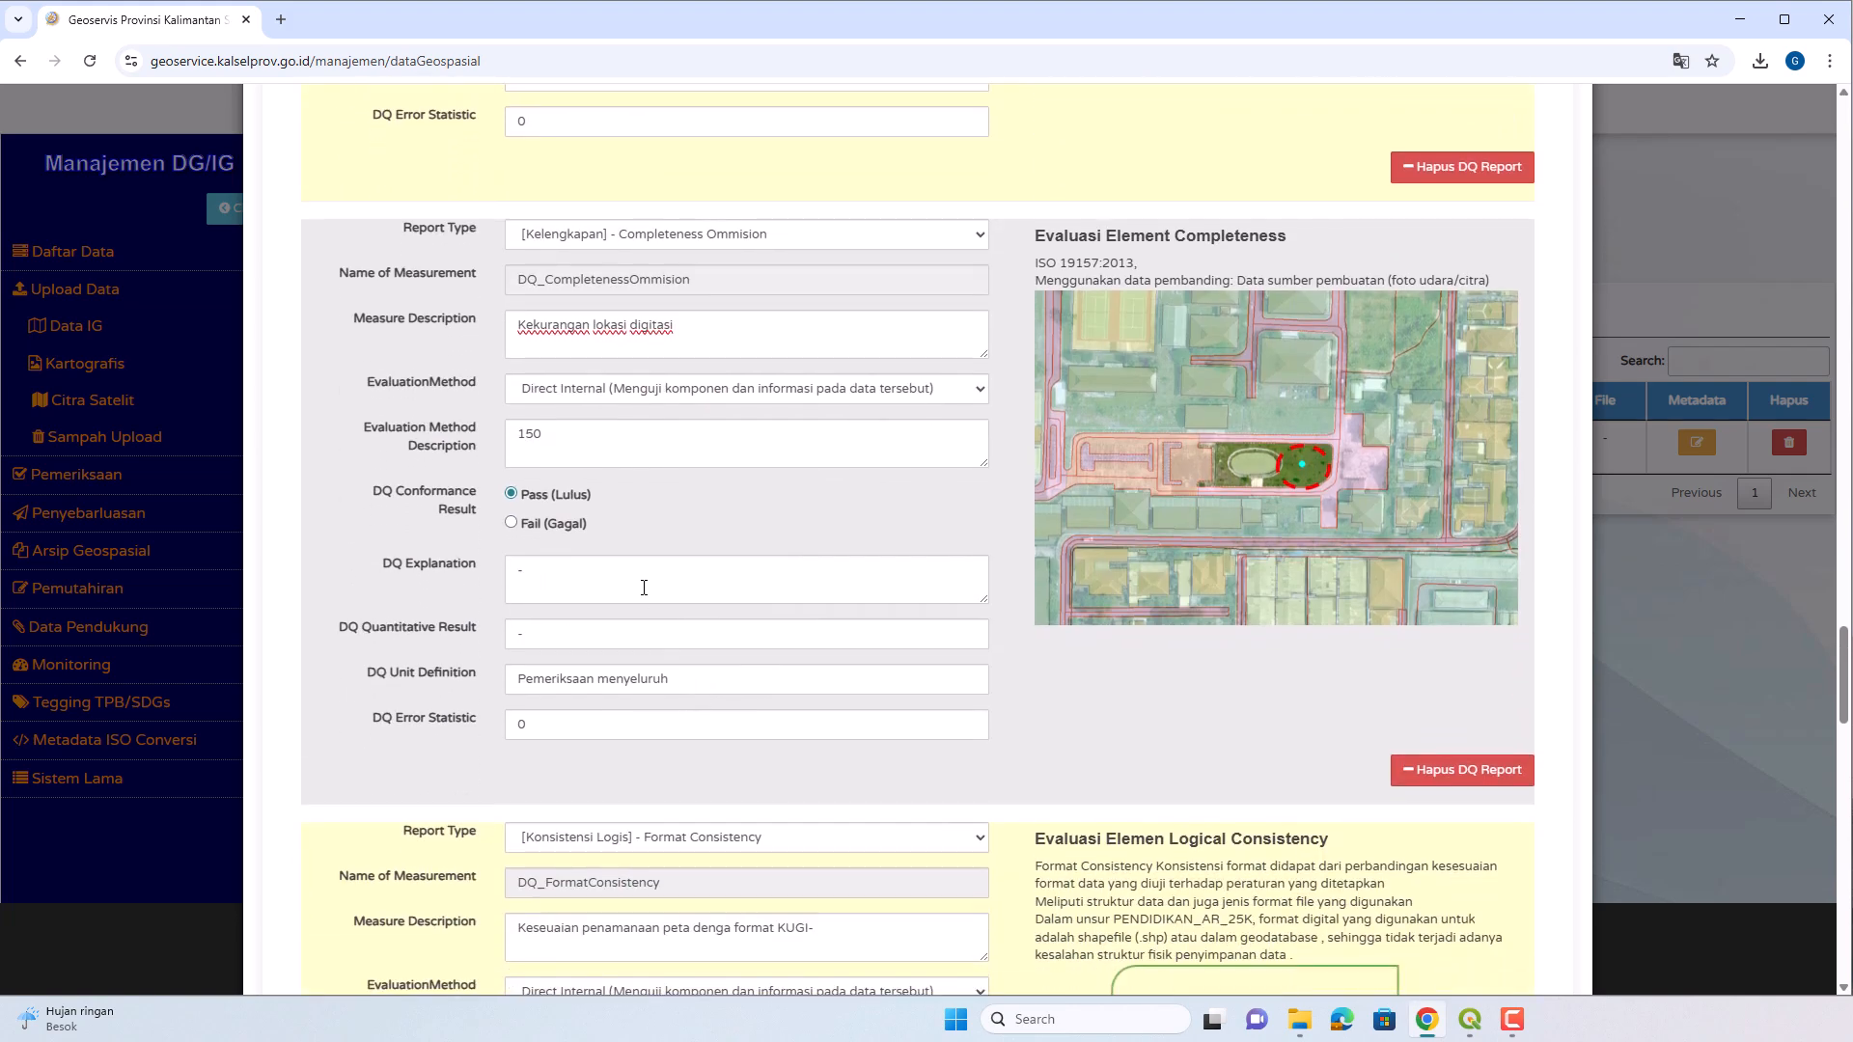
scroll(641, 587, "up", 3)
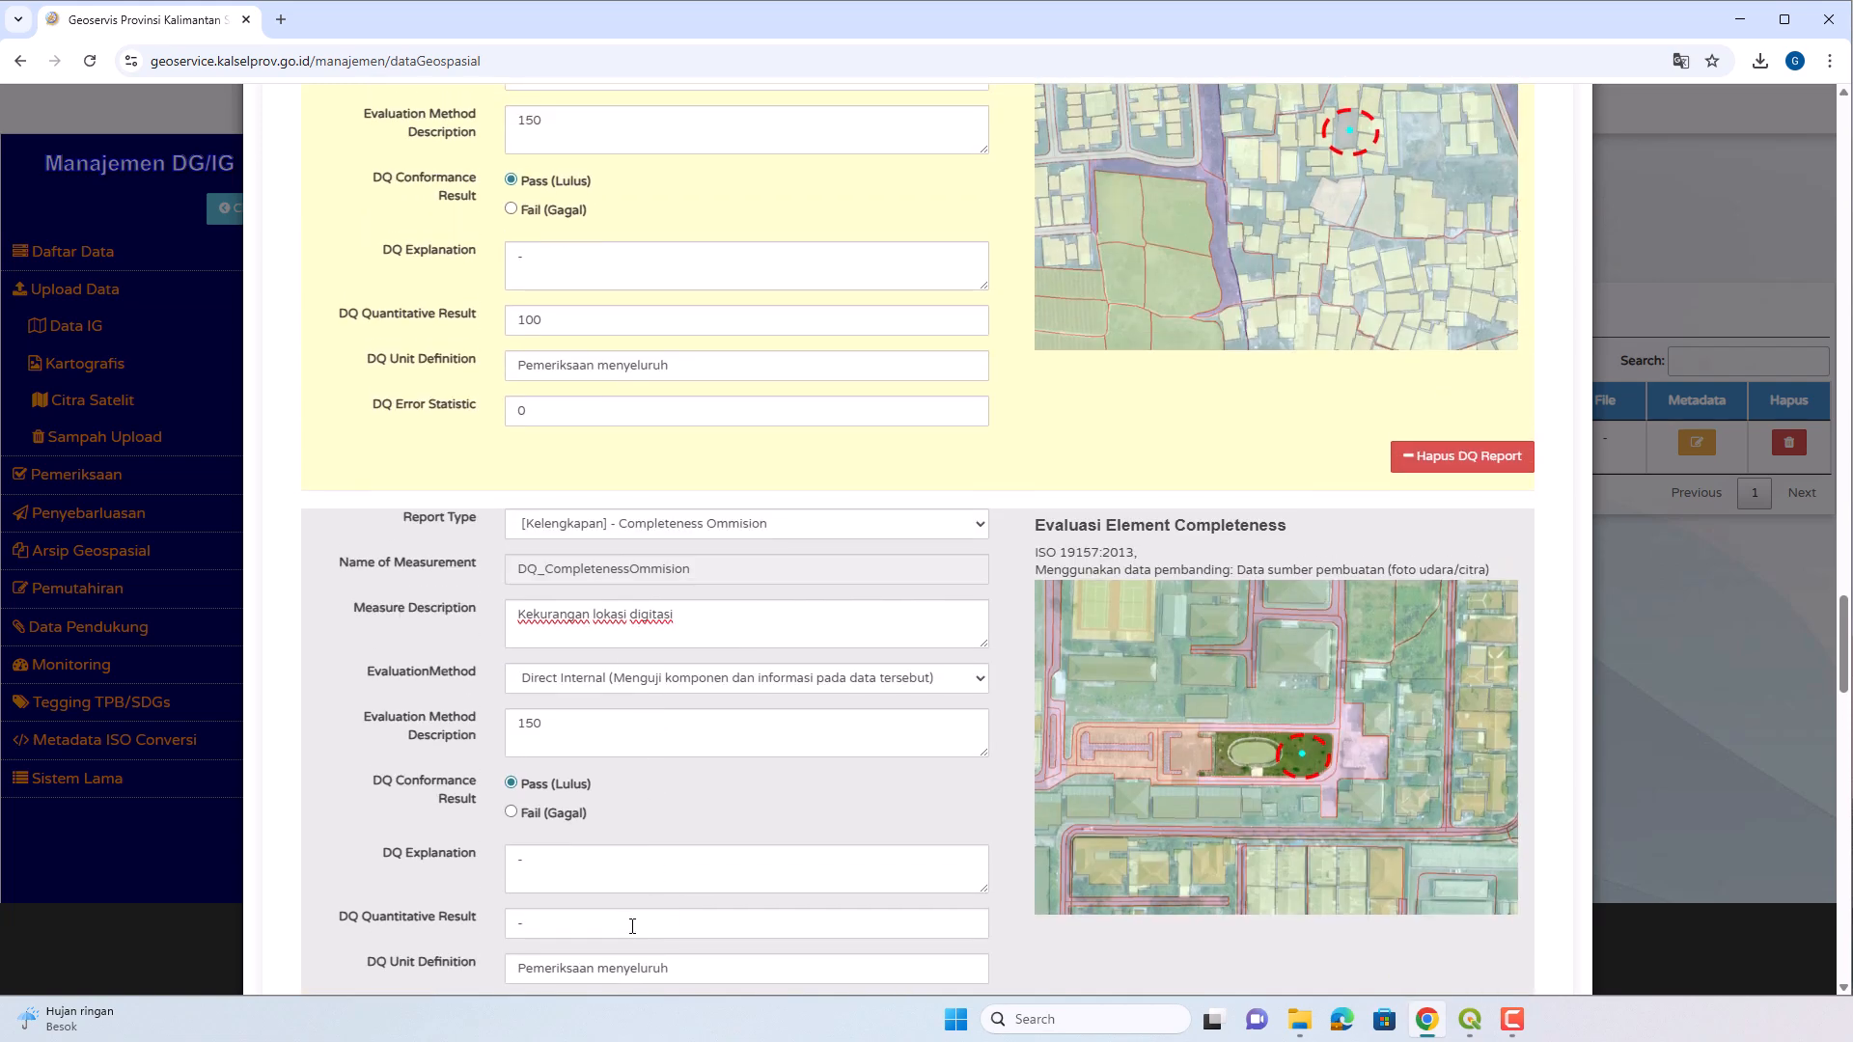
left_click(625, 918)
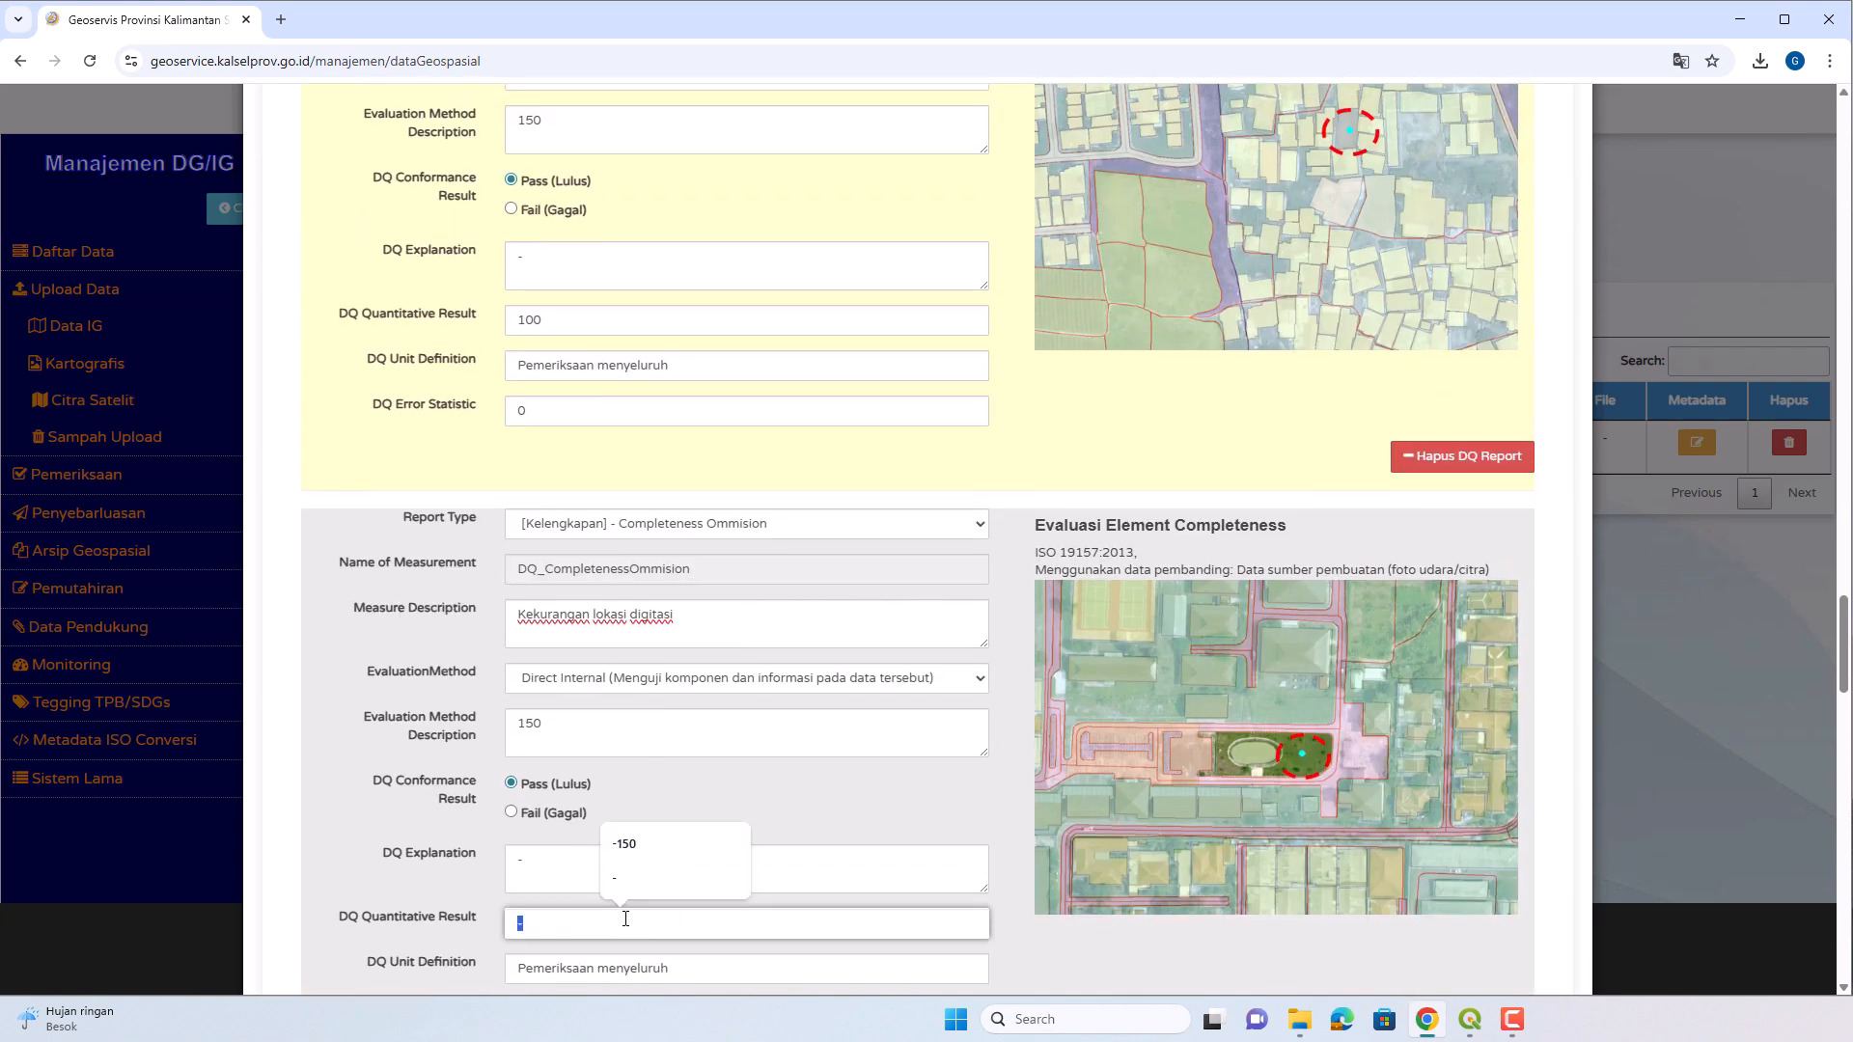
type("1")
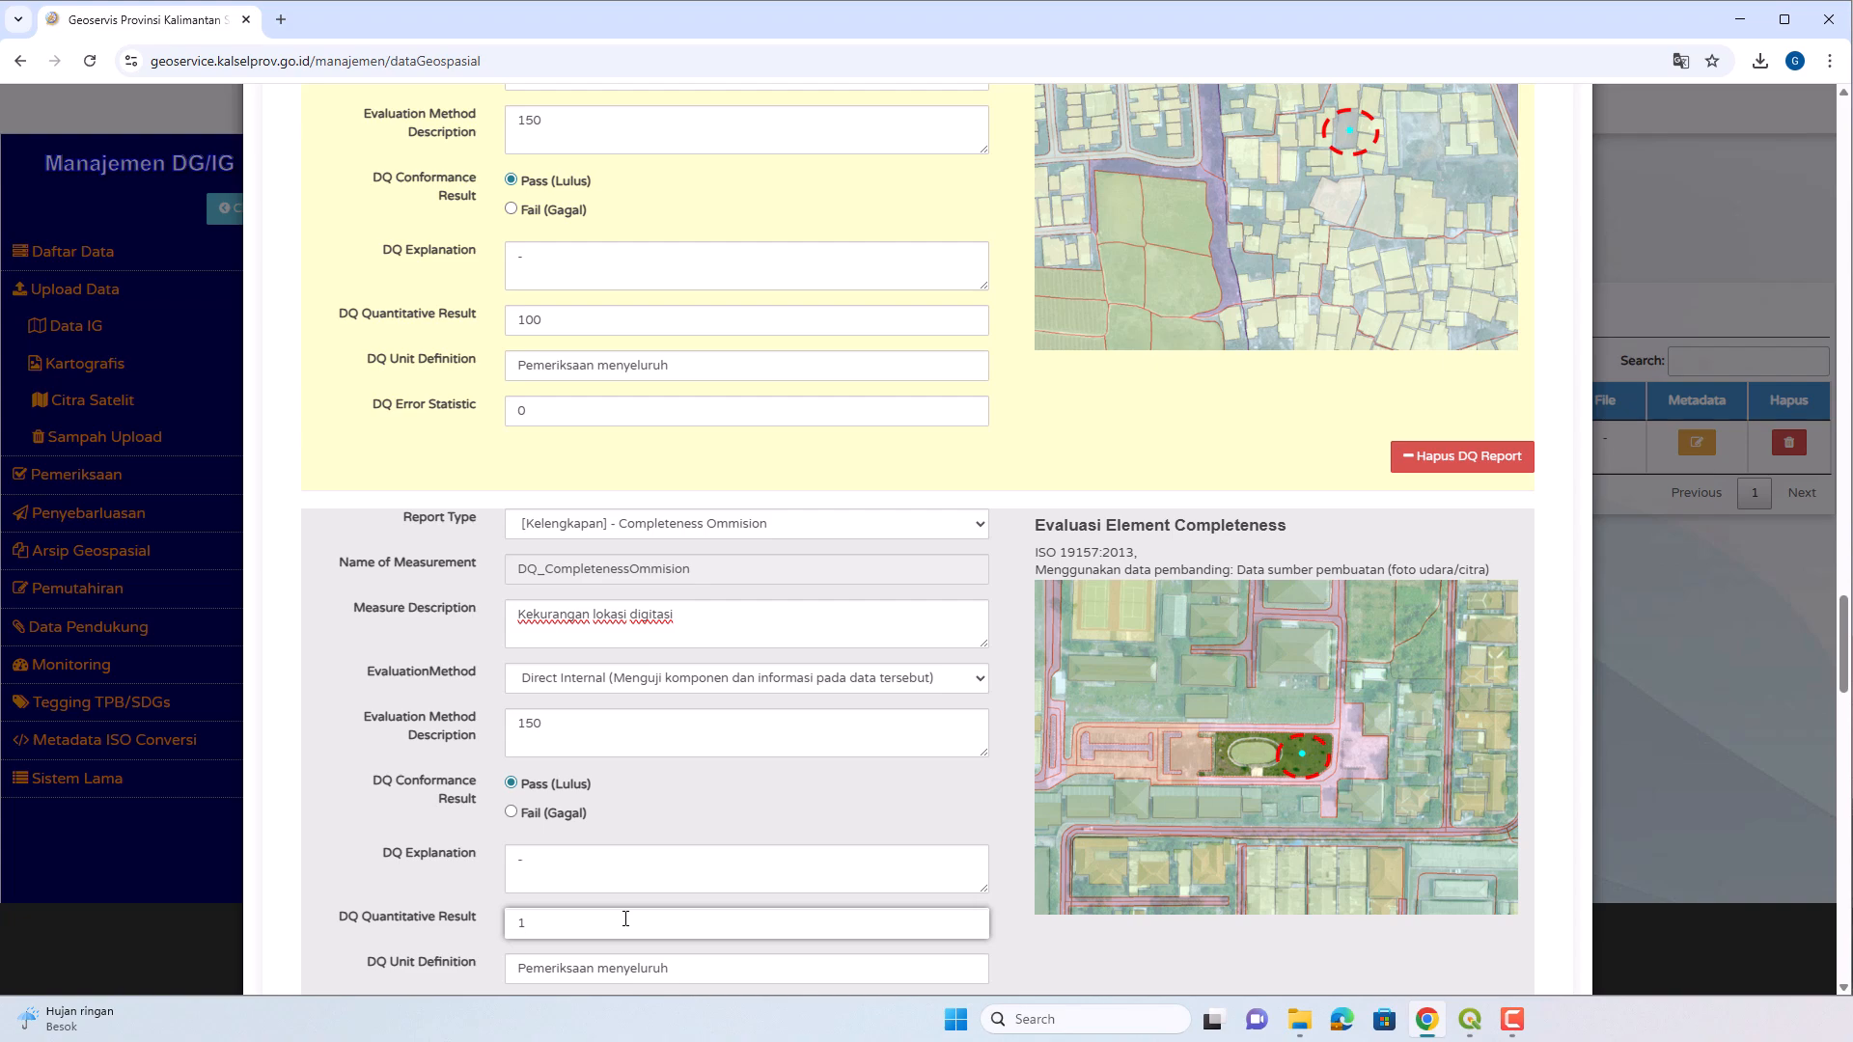
type("00")
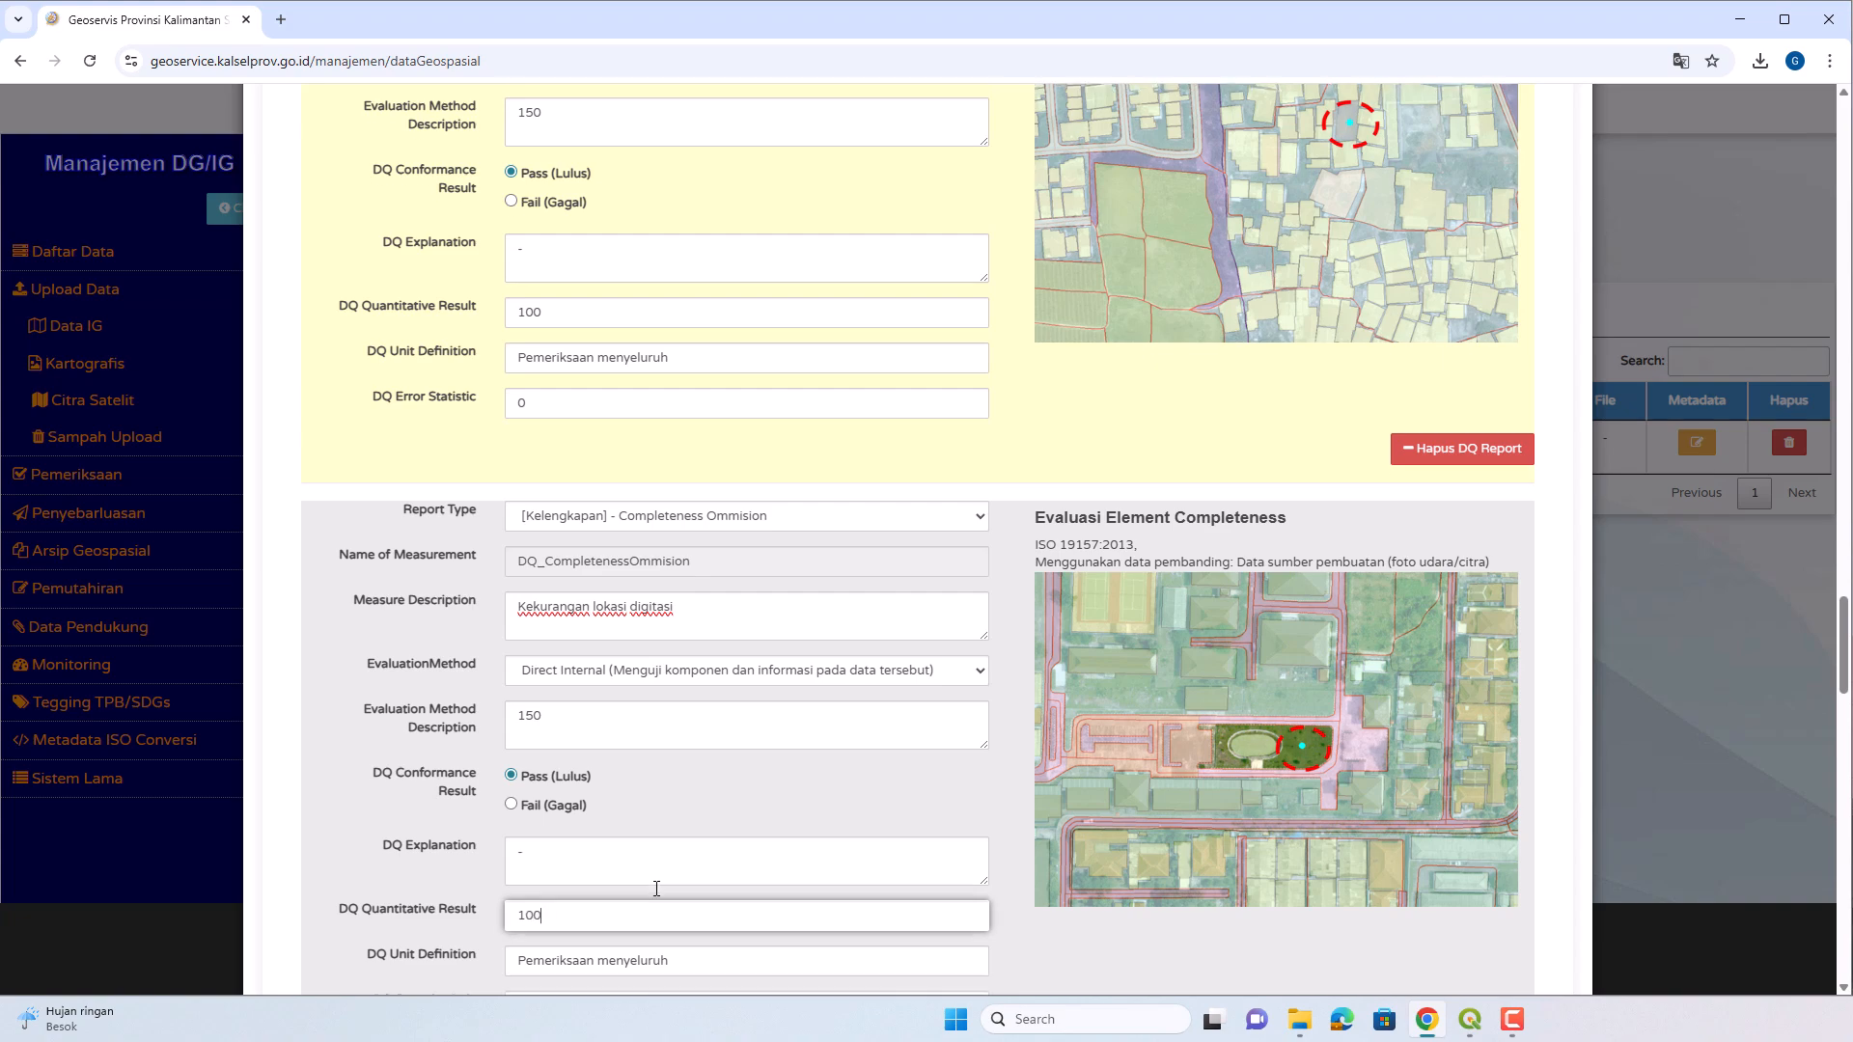
Examine the third data quality report's type options and example shapefile names, keeping [Konsistensi Logis] - Format Consistency as its type.
scroll(663, 808, "down", 3)
scroll(652, 753, "down", 4)
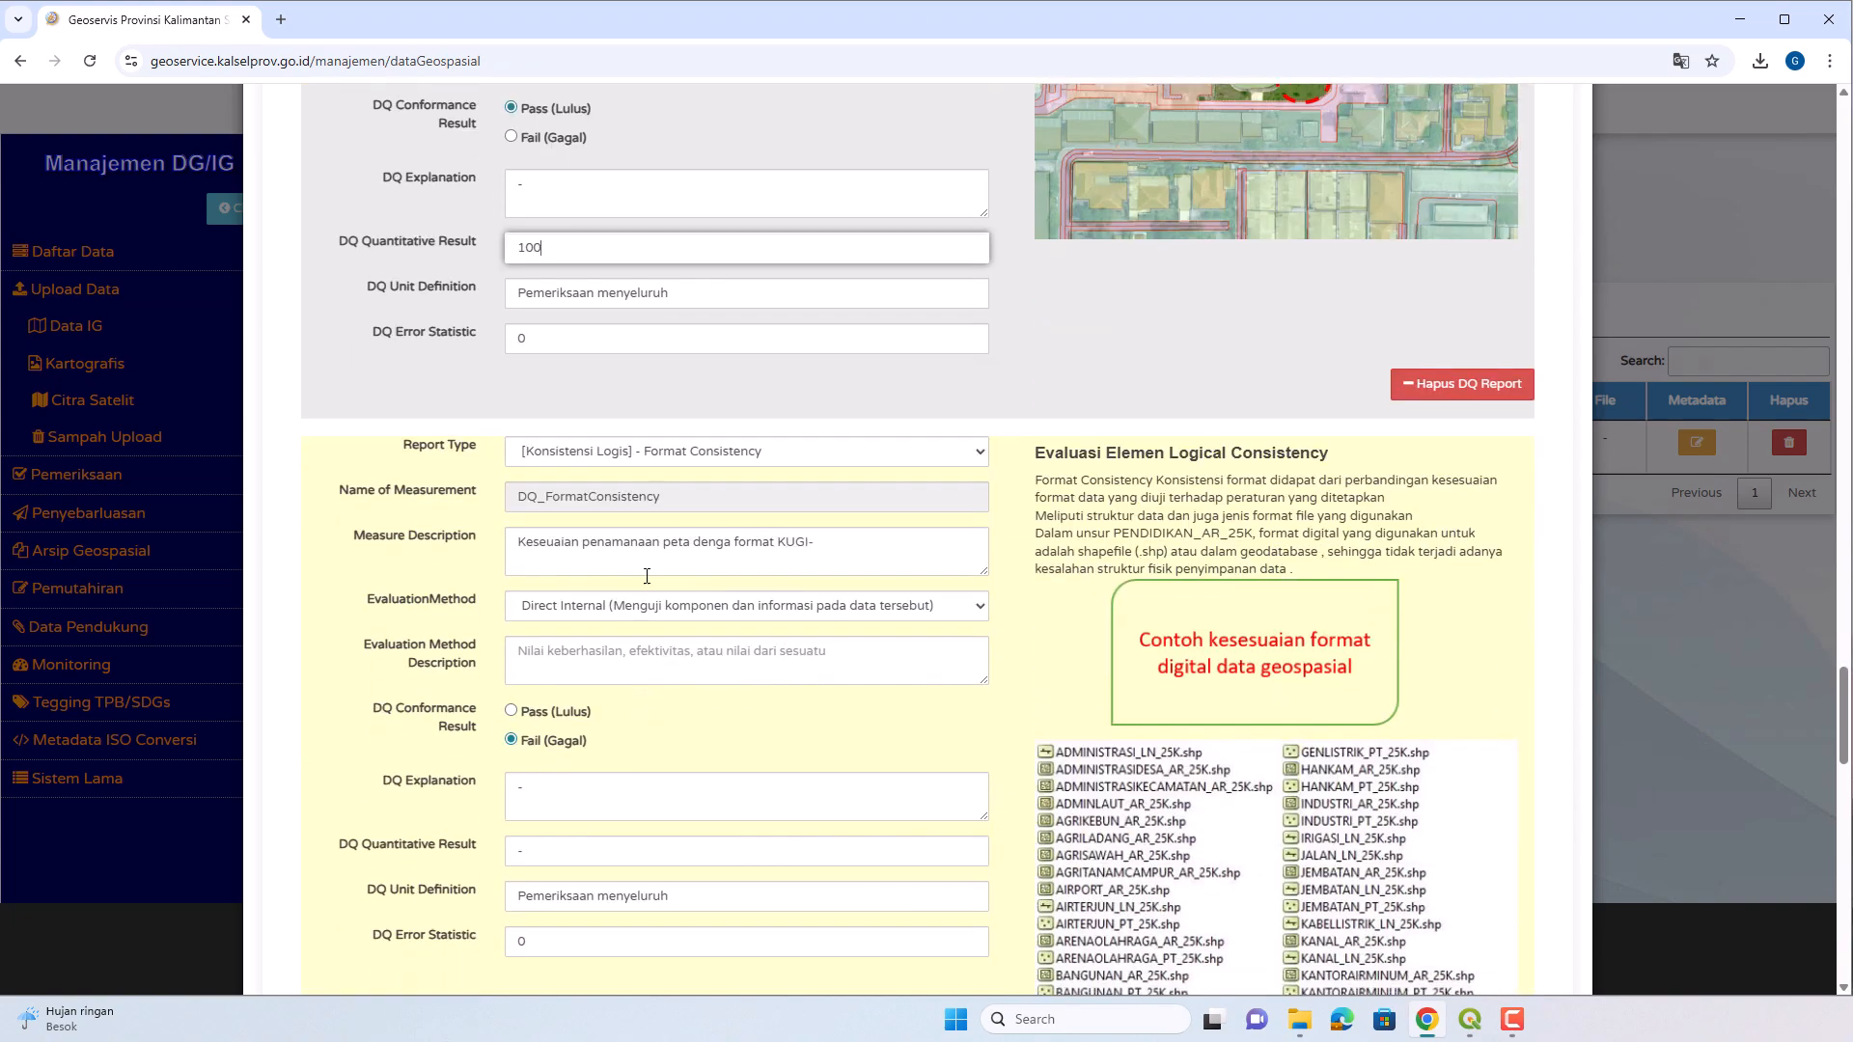
left_click(863, 451)
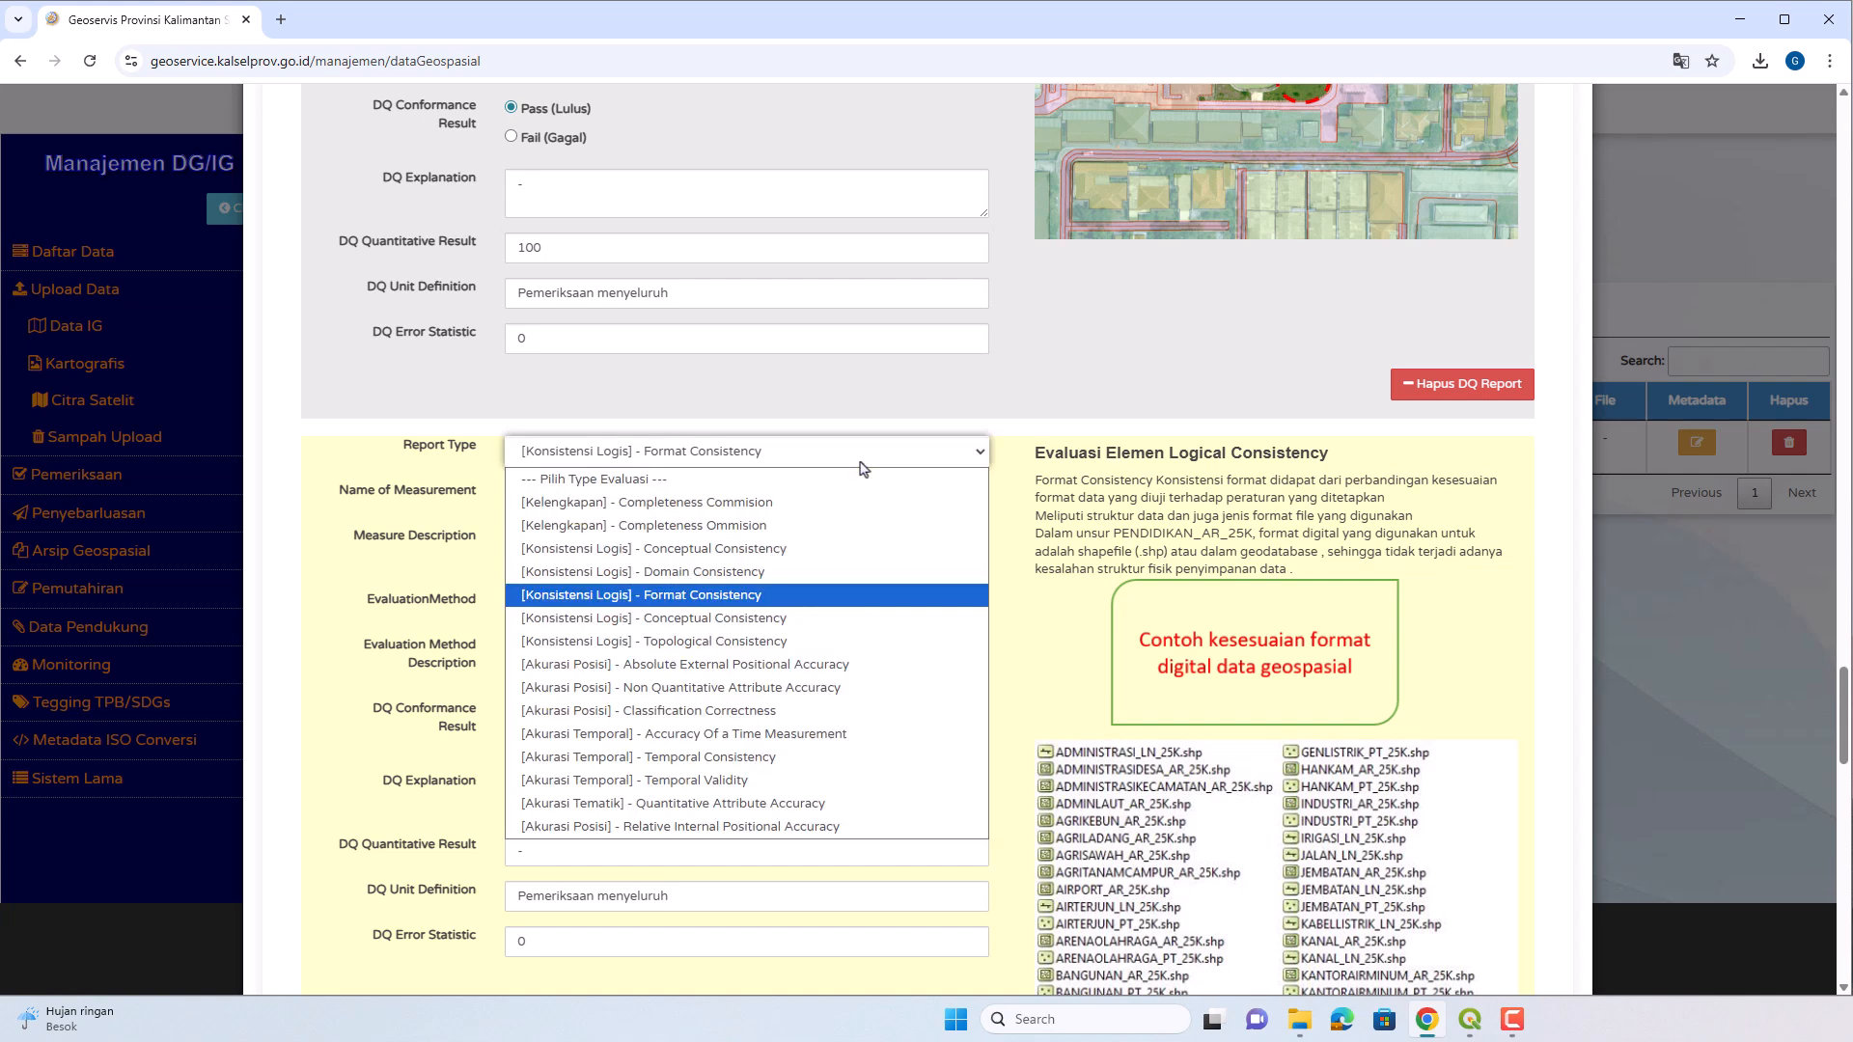
left_click(830, 594)
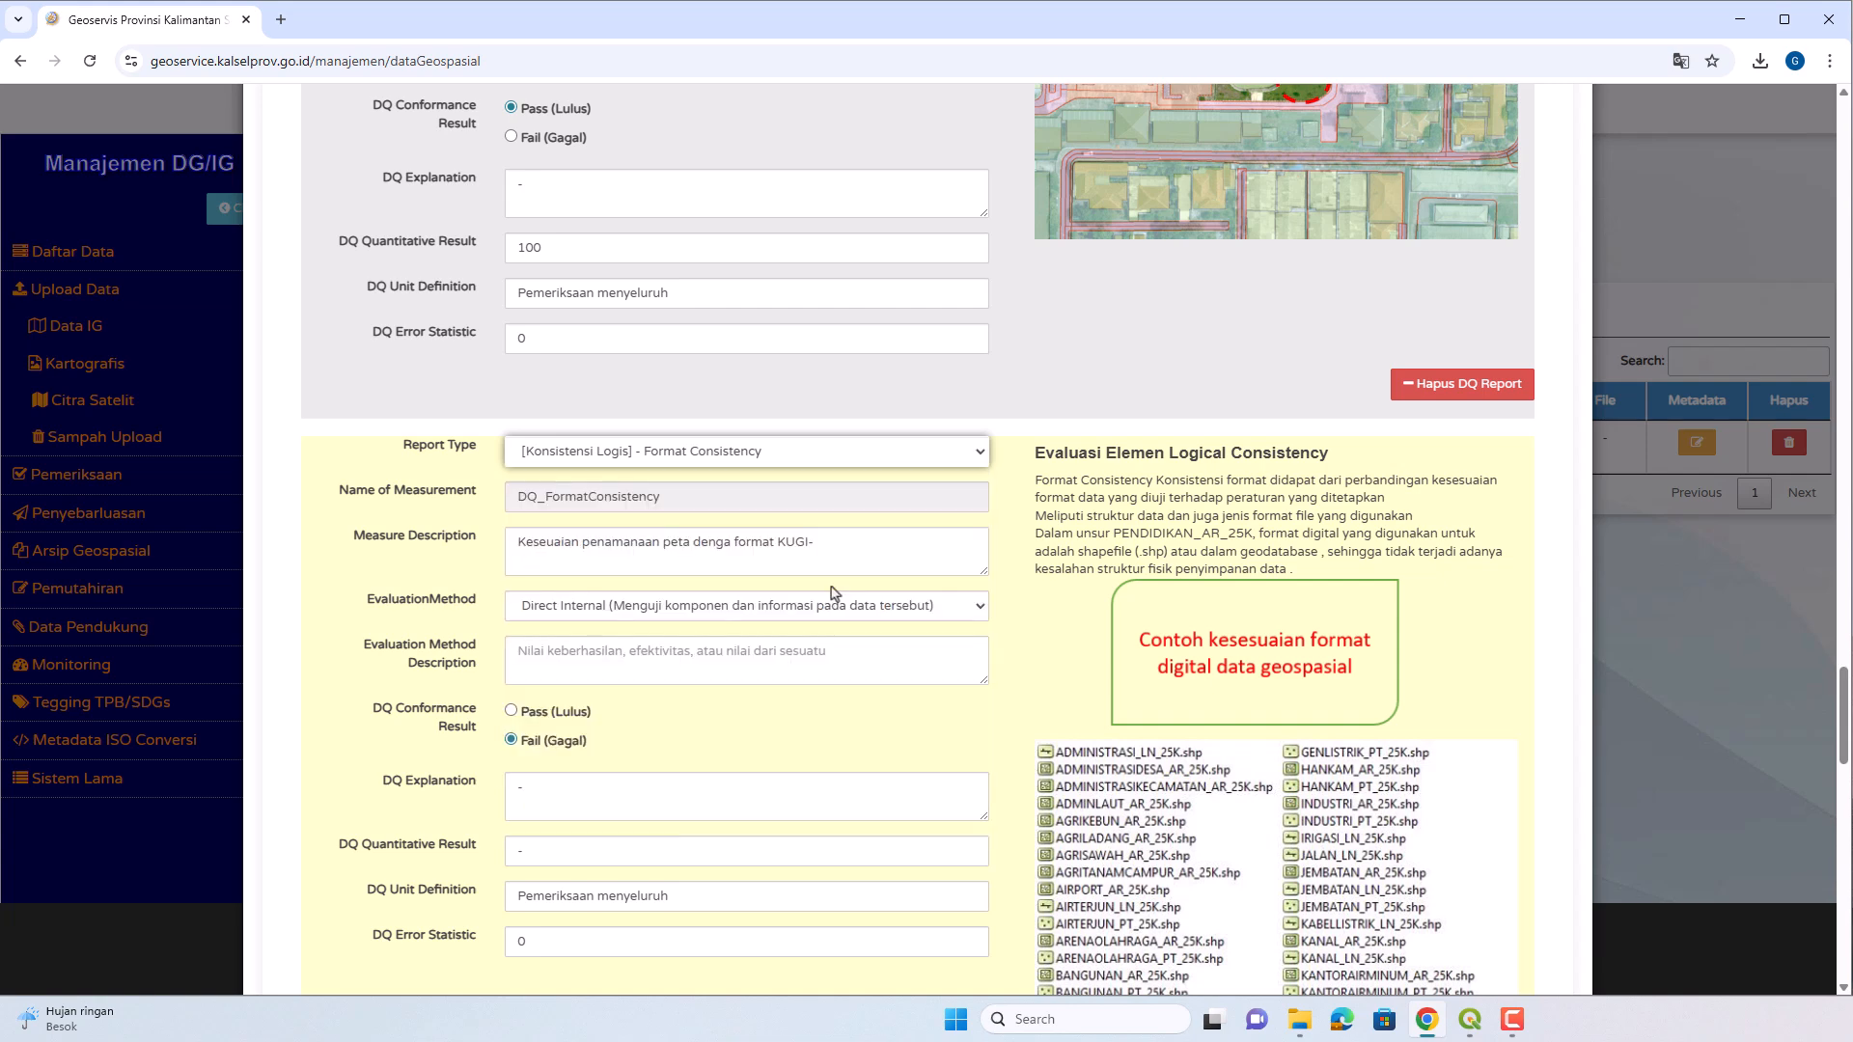
scroll(1071, 517, "down", 2)
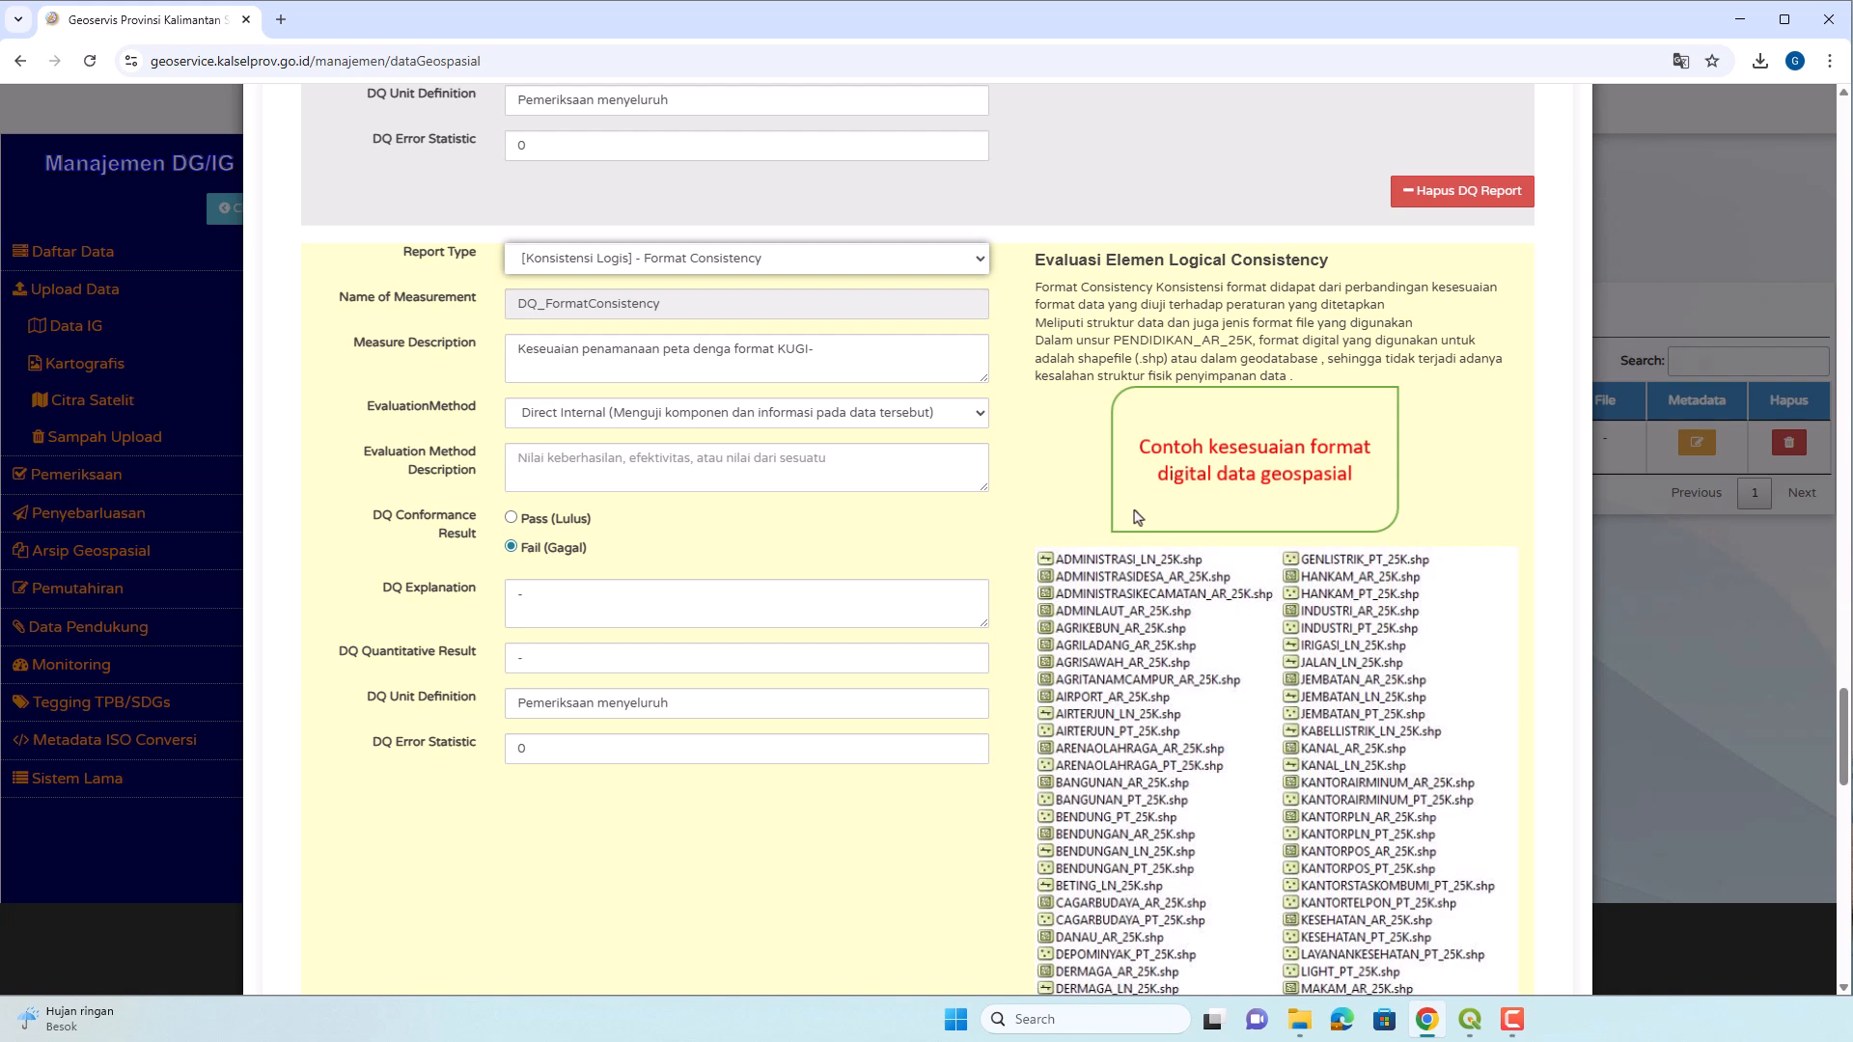
scroll(1138, 517, "down", 2)
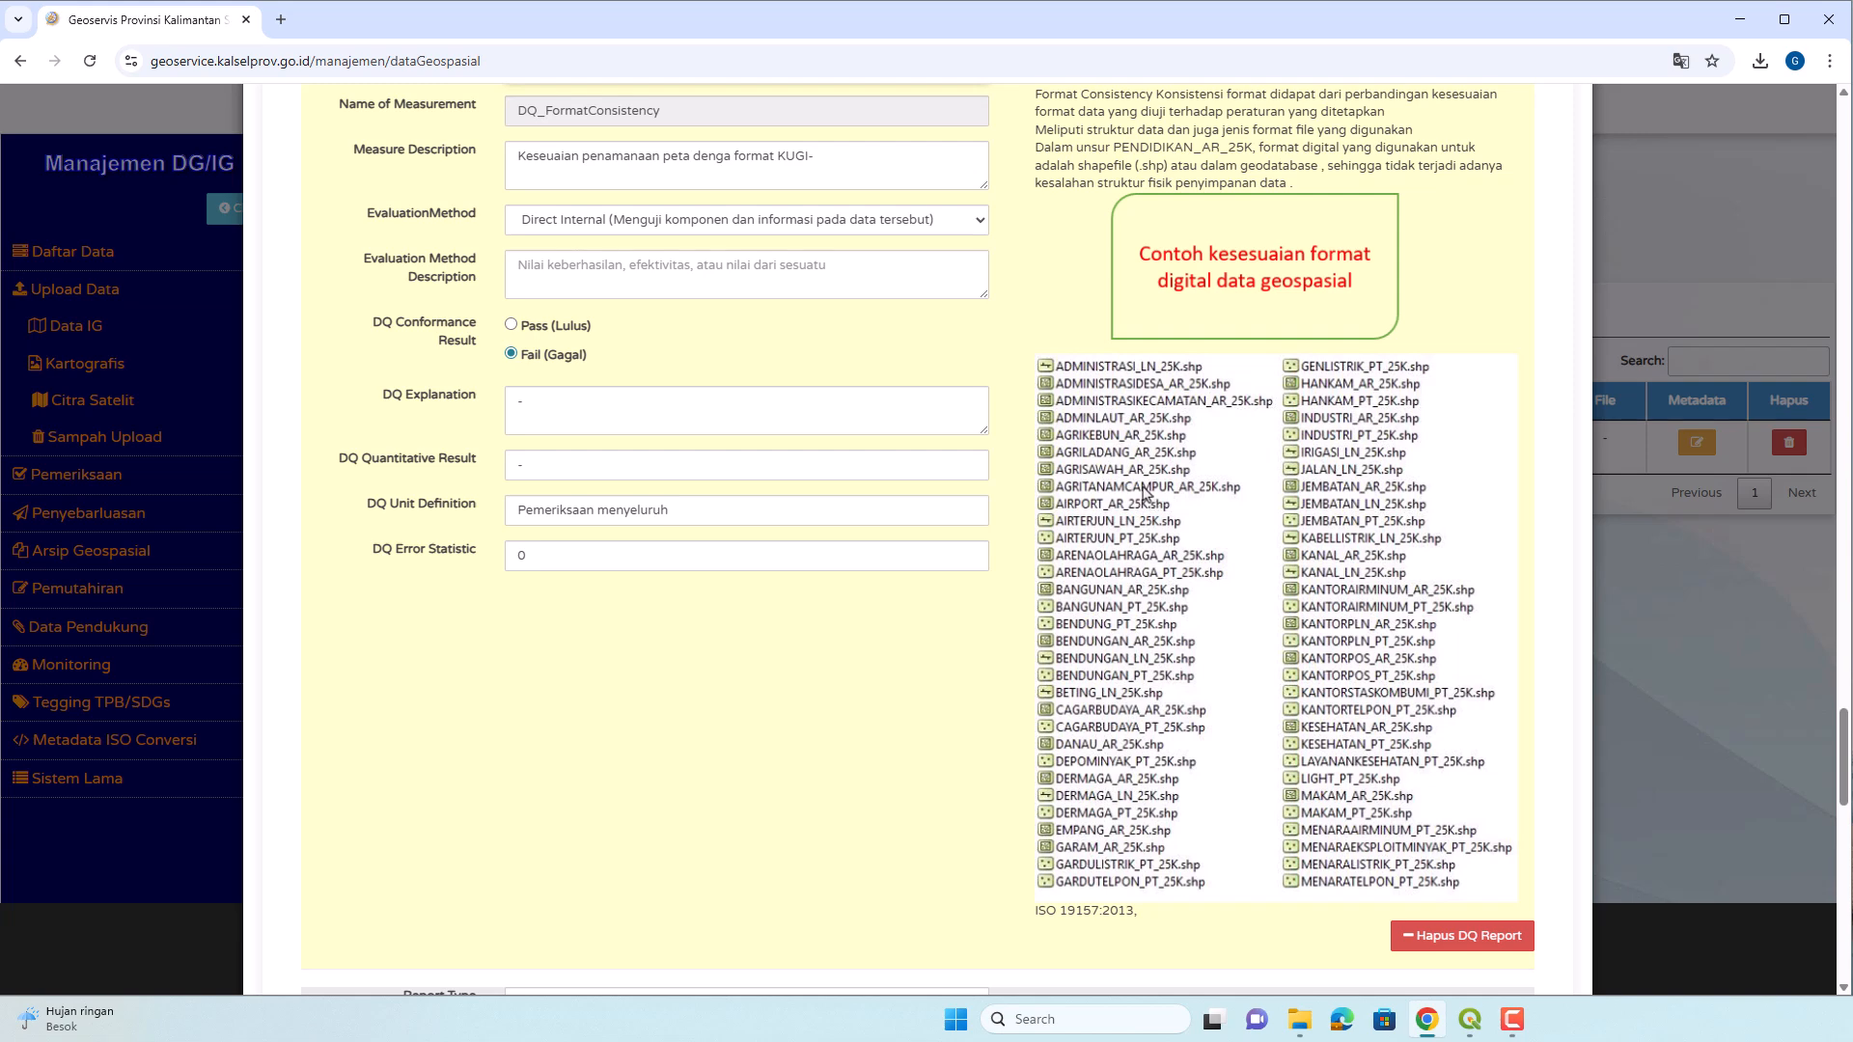
scroll(1154, 522, "up", 2)
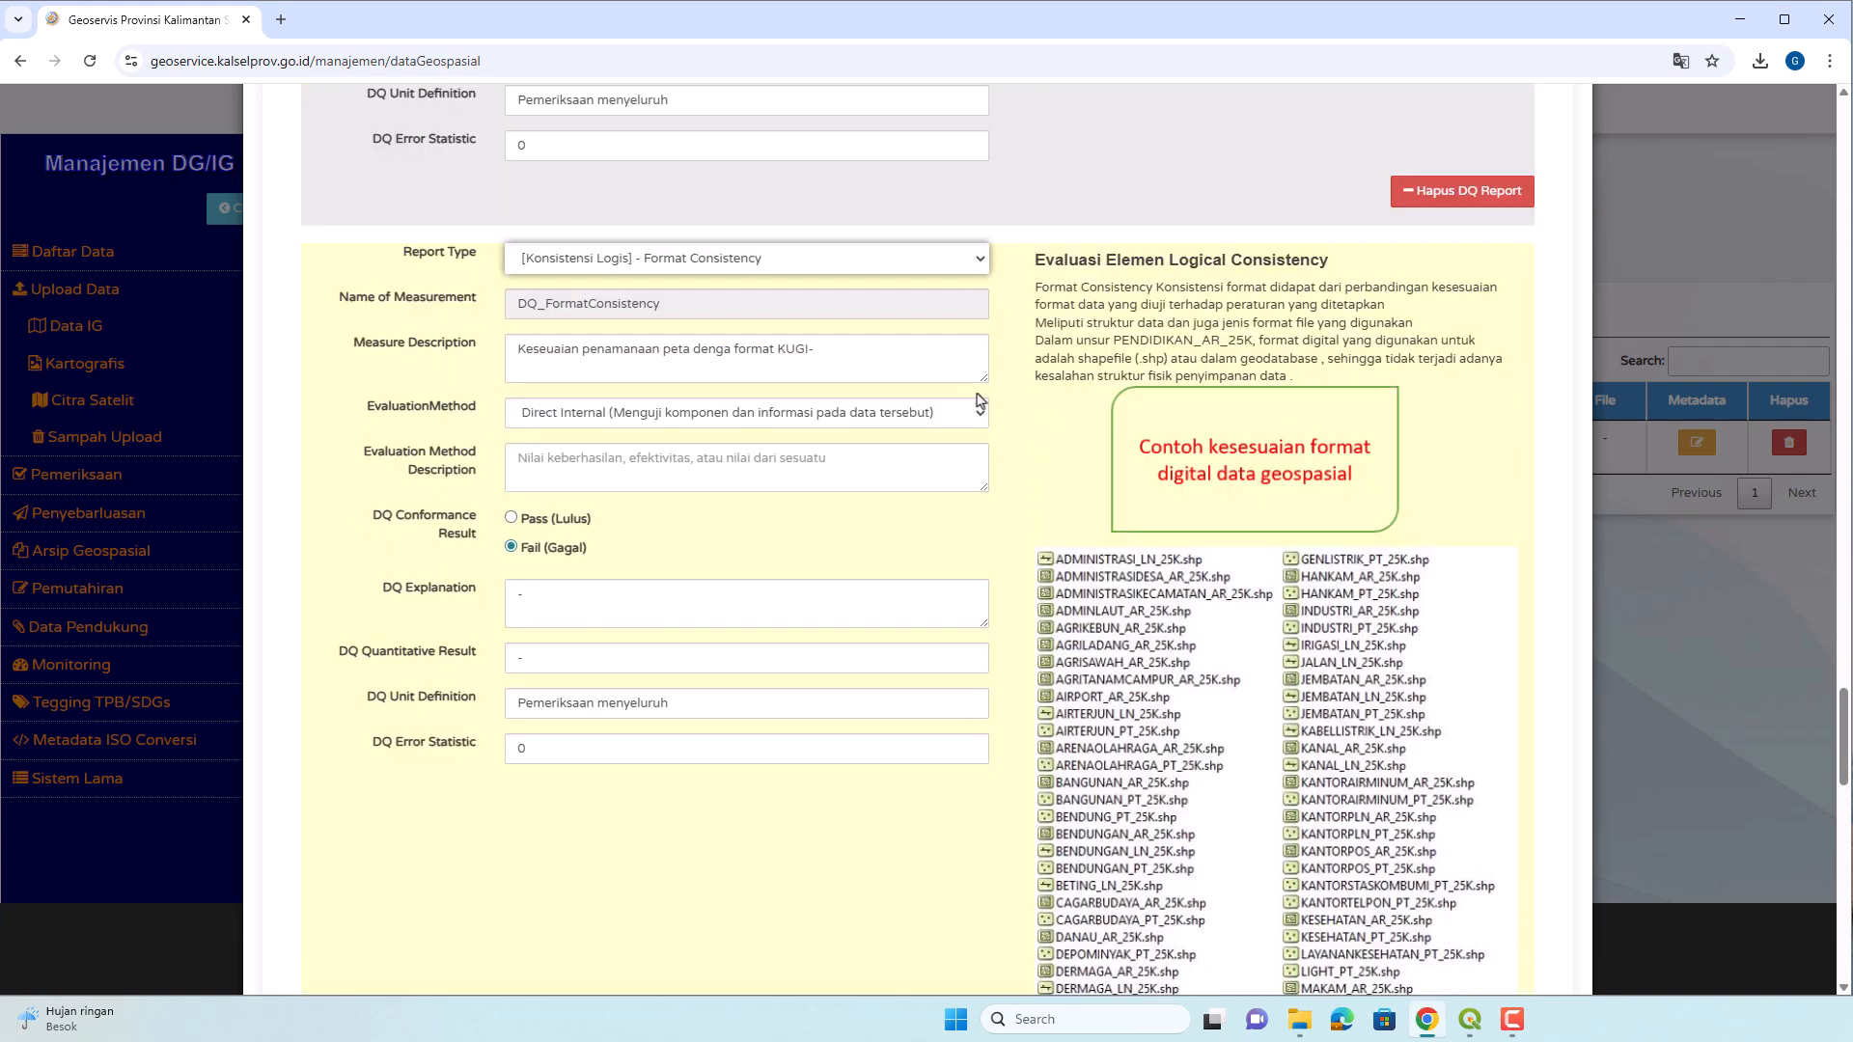
Correct the Format Consistency report's measure description to "Kesesuaian penamanaan peta dengan format KUGI".
left_click(946, 359)
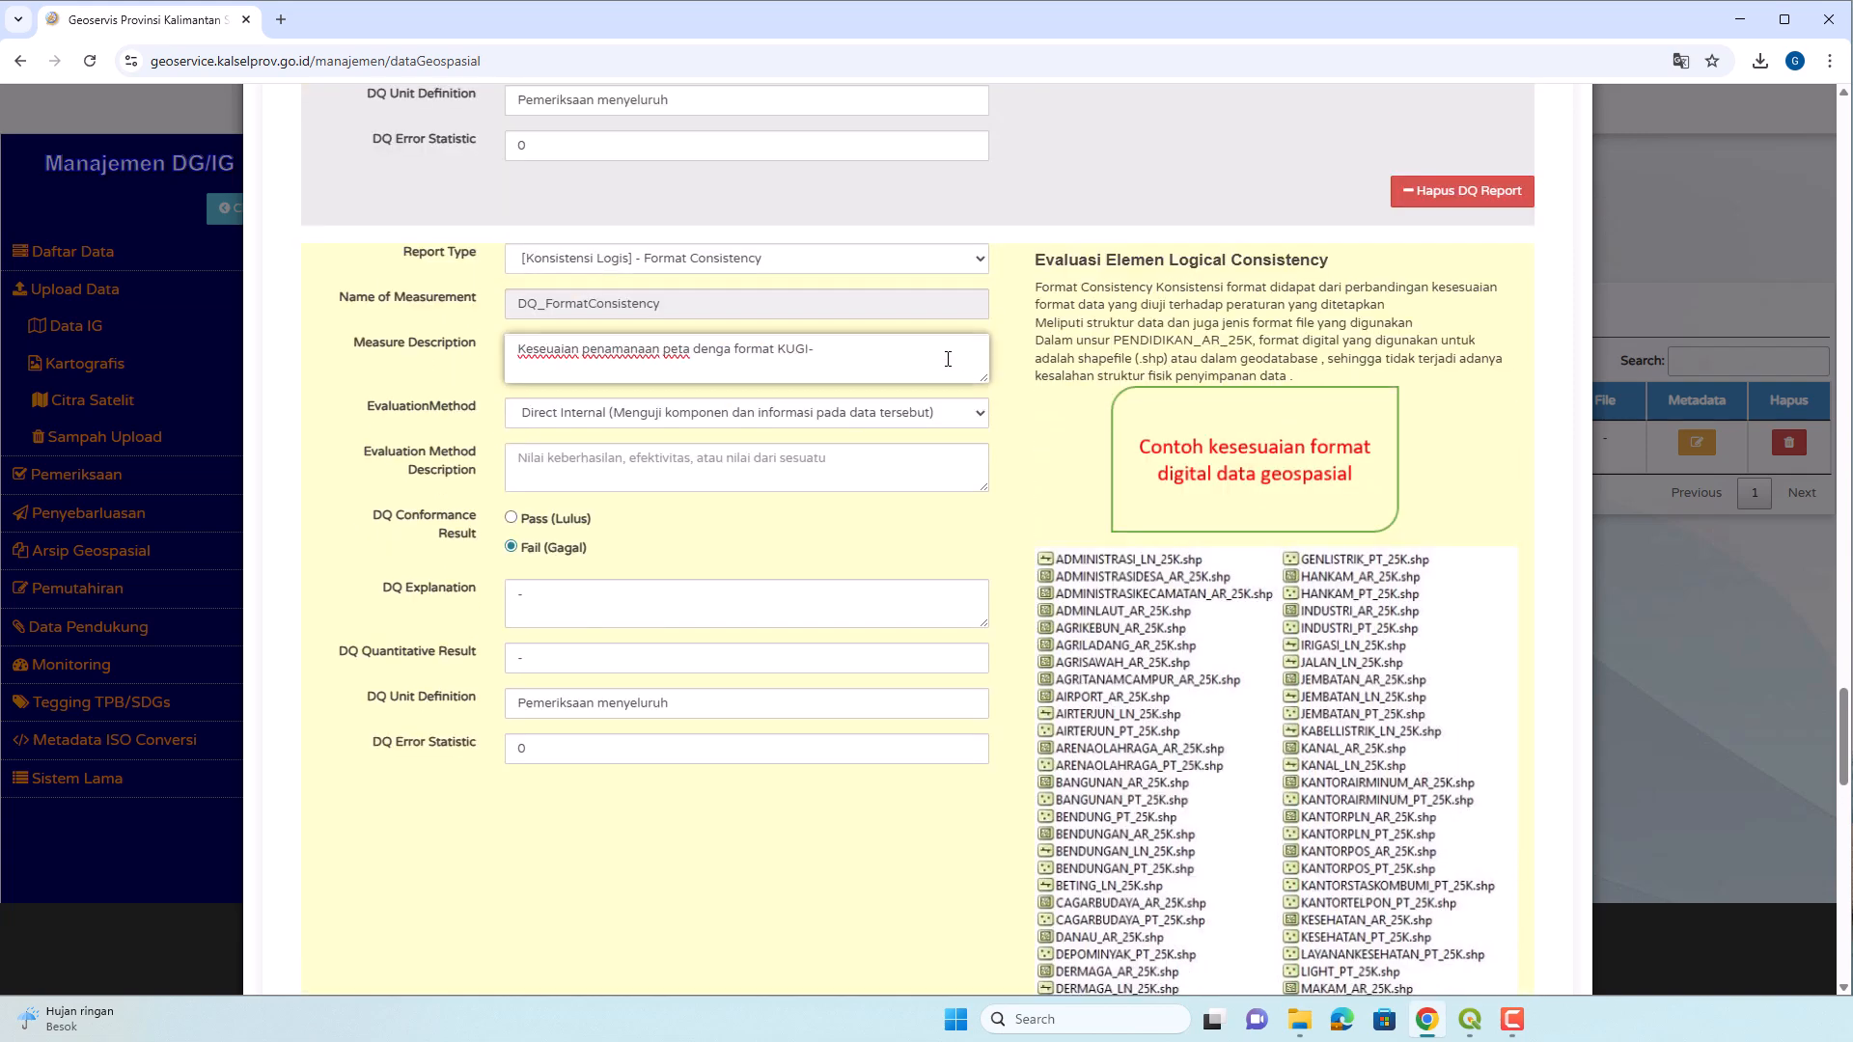
scroll(1203, 449, "down", 1)
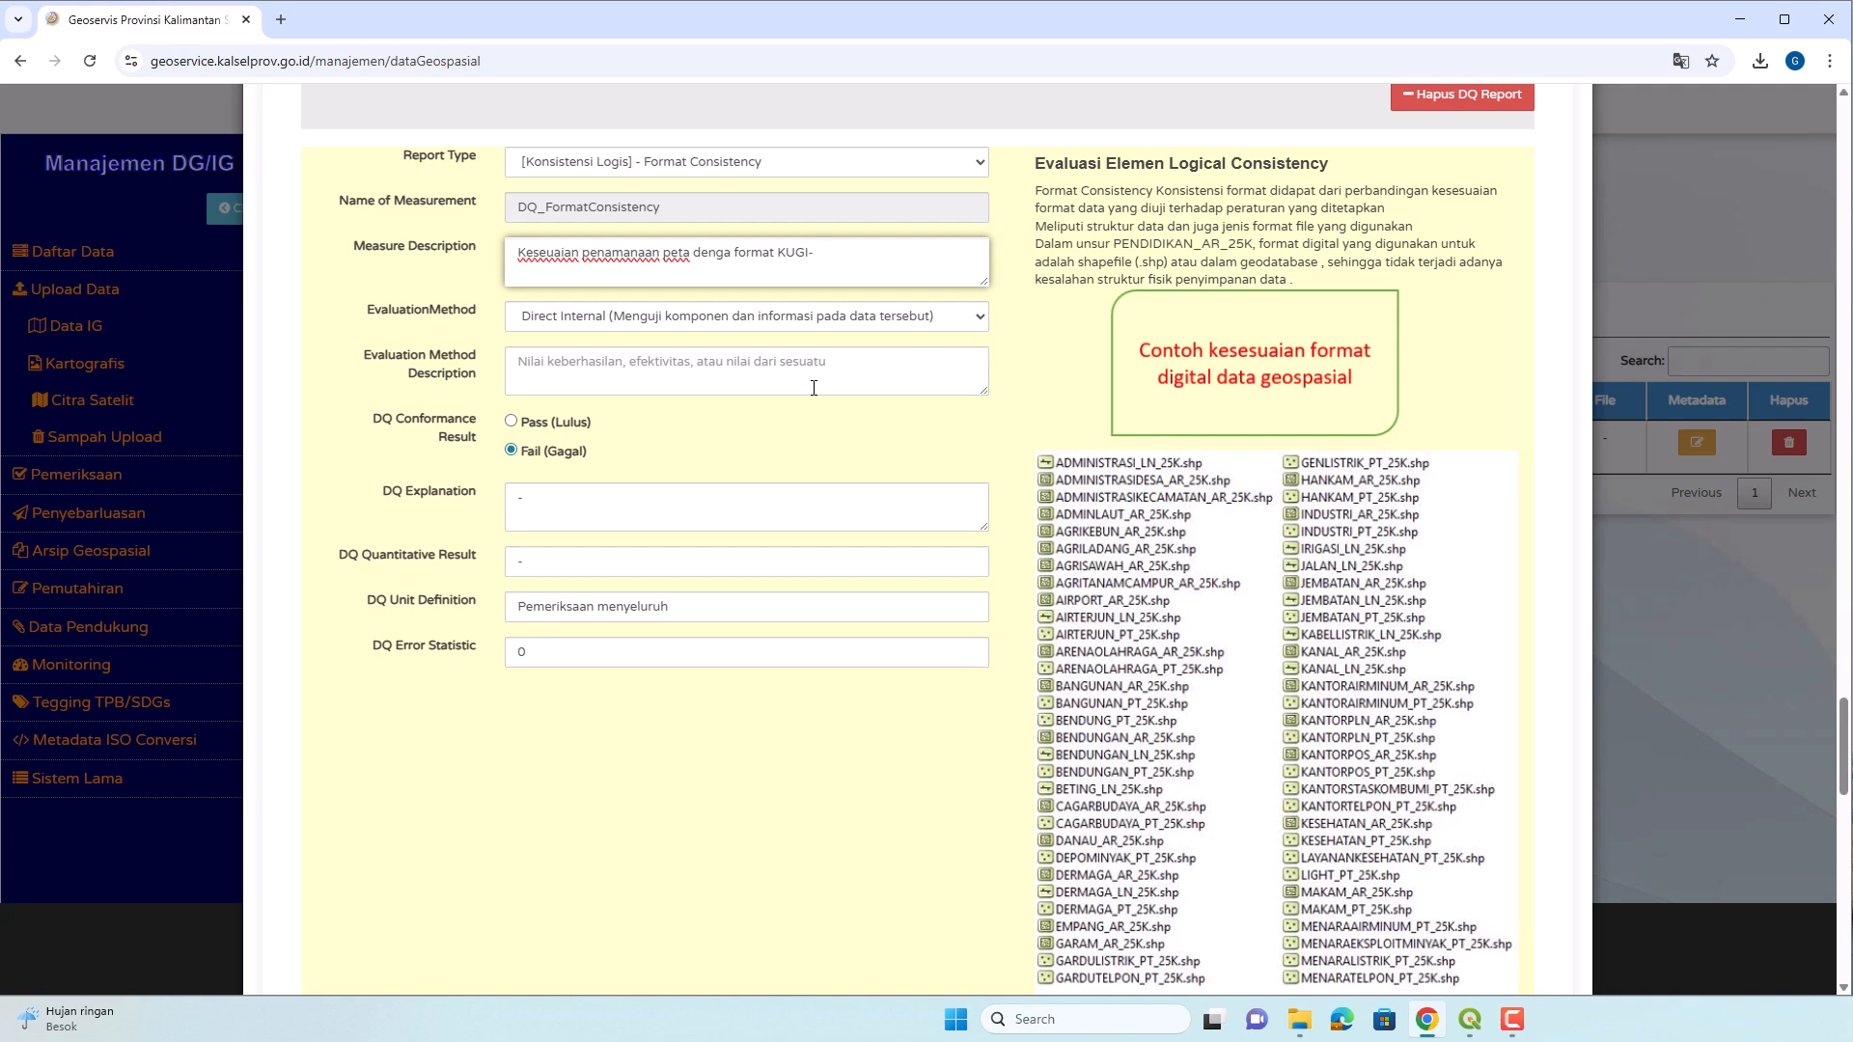
scroll(813, 387, "down", 2)
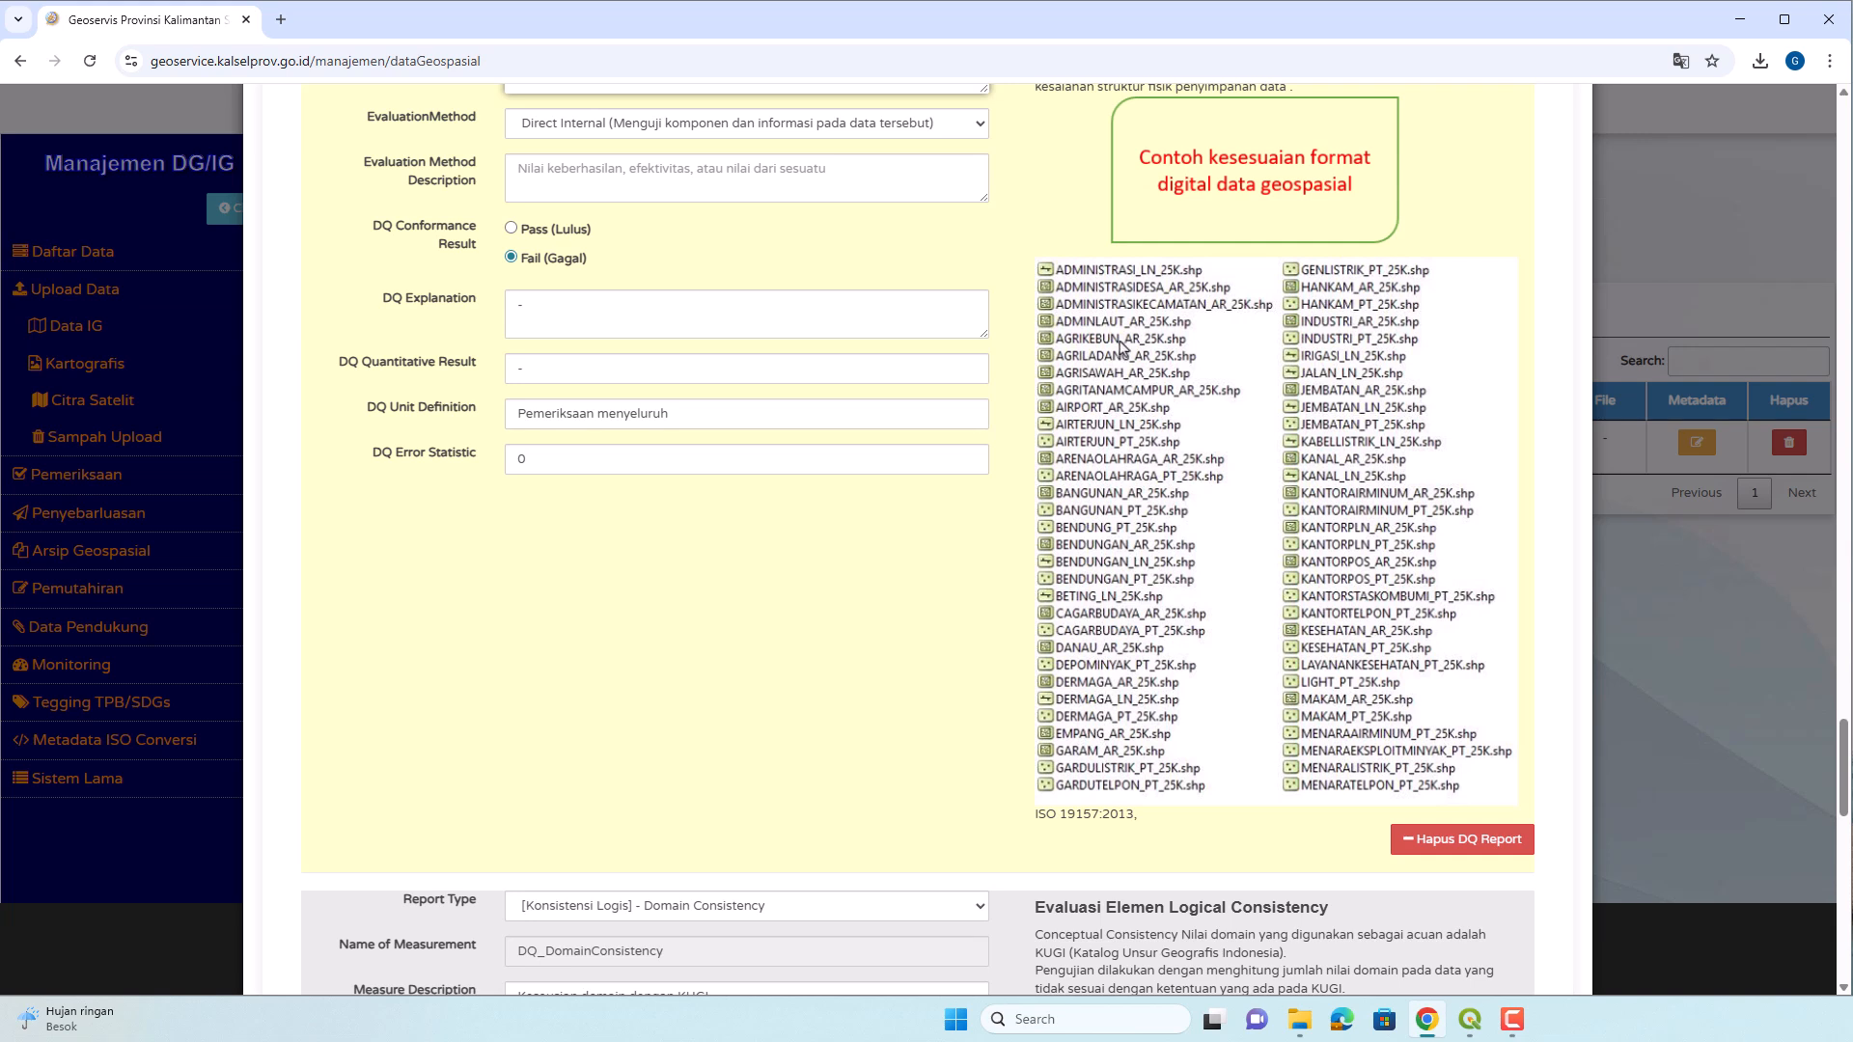
scroll(1284, 413, "up", 1)
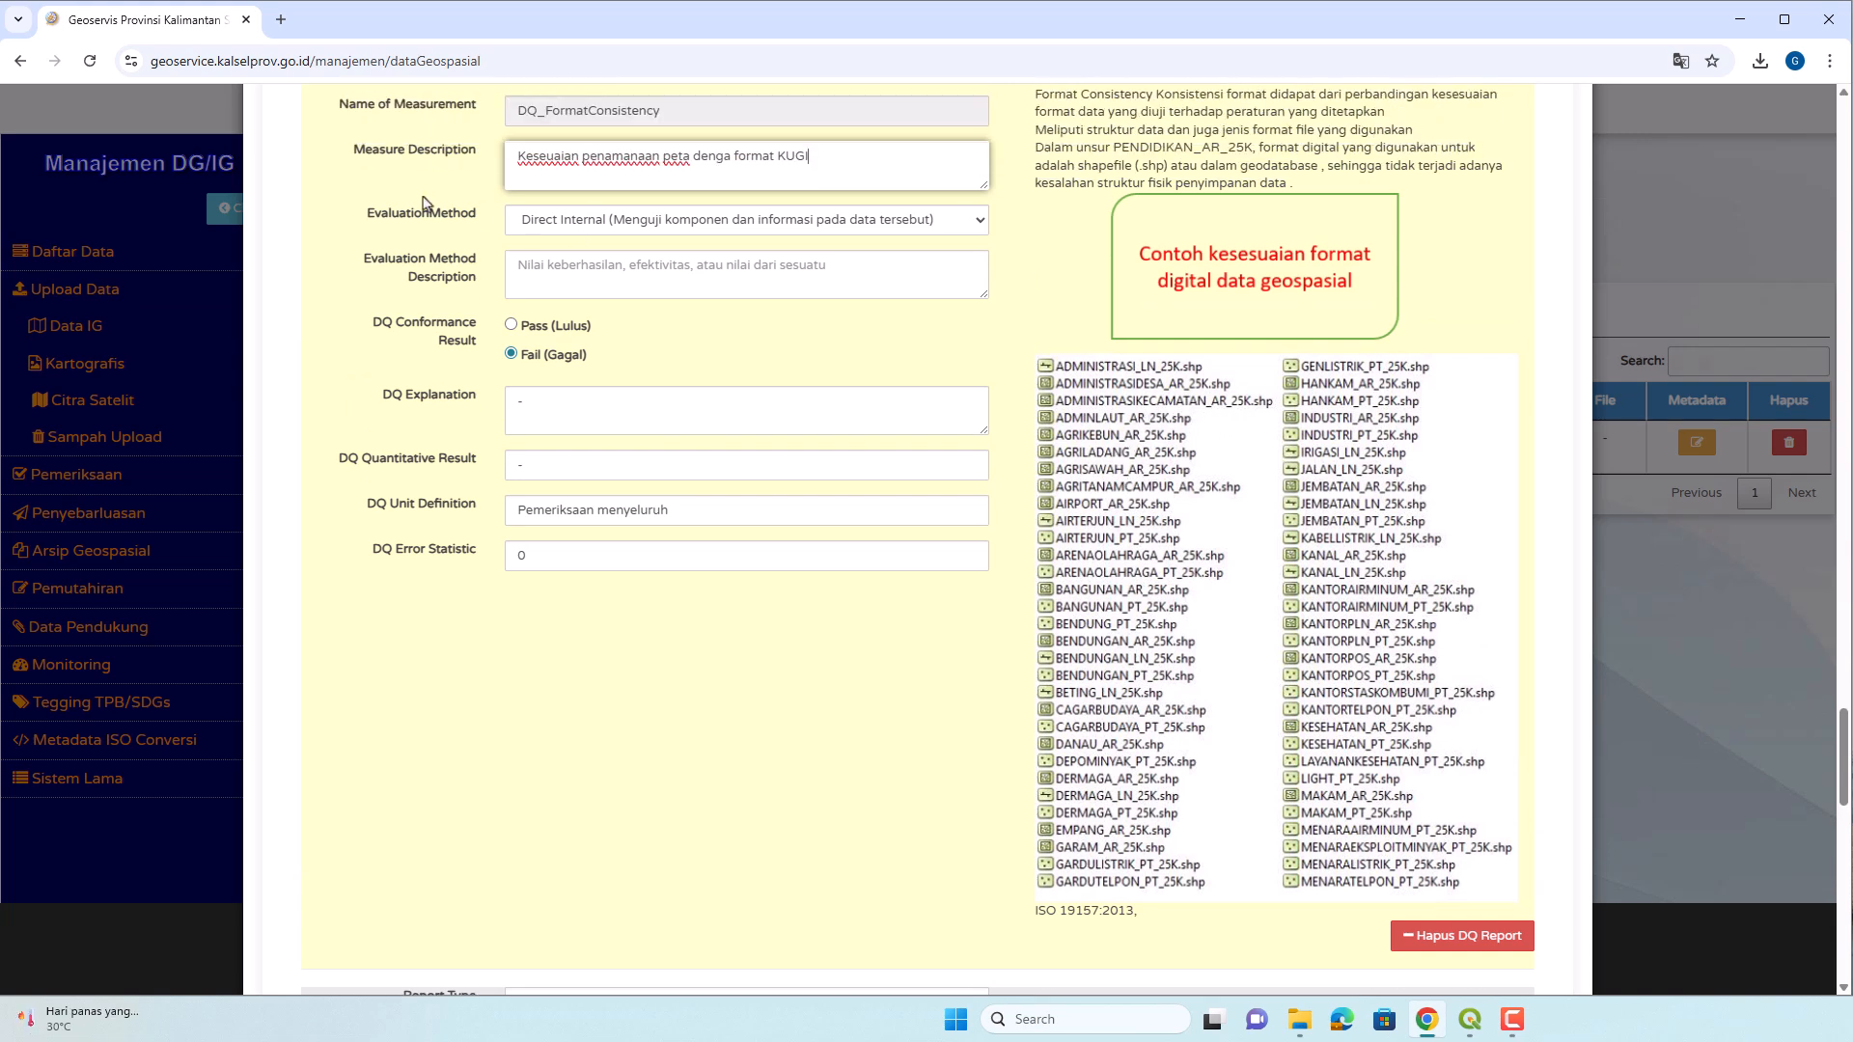
scroll(612, 241, "up", 1)
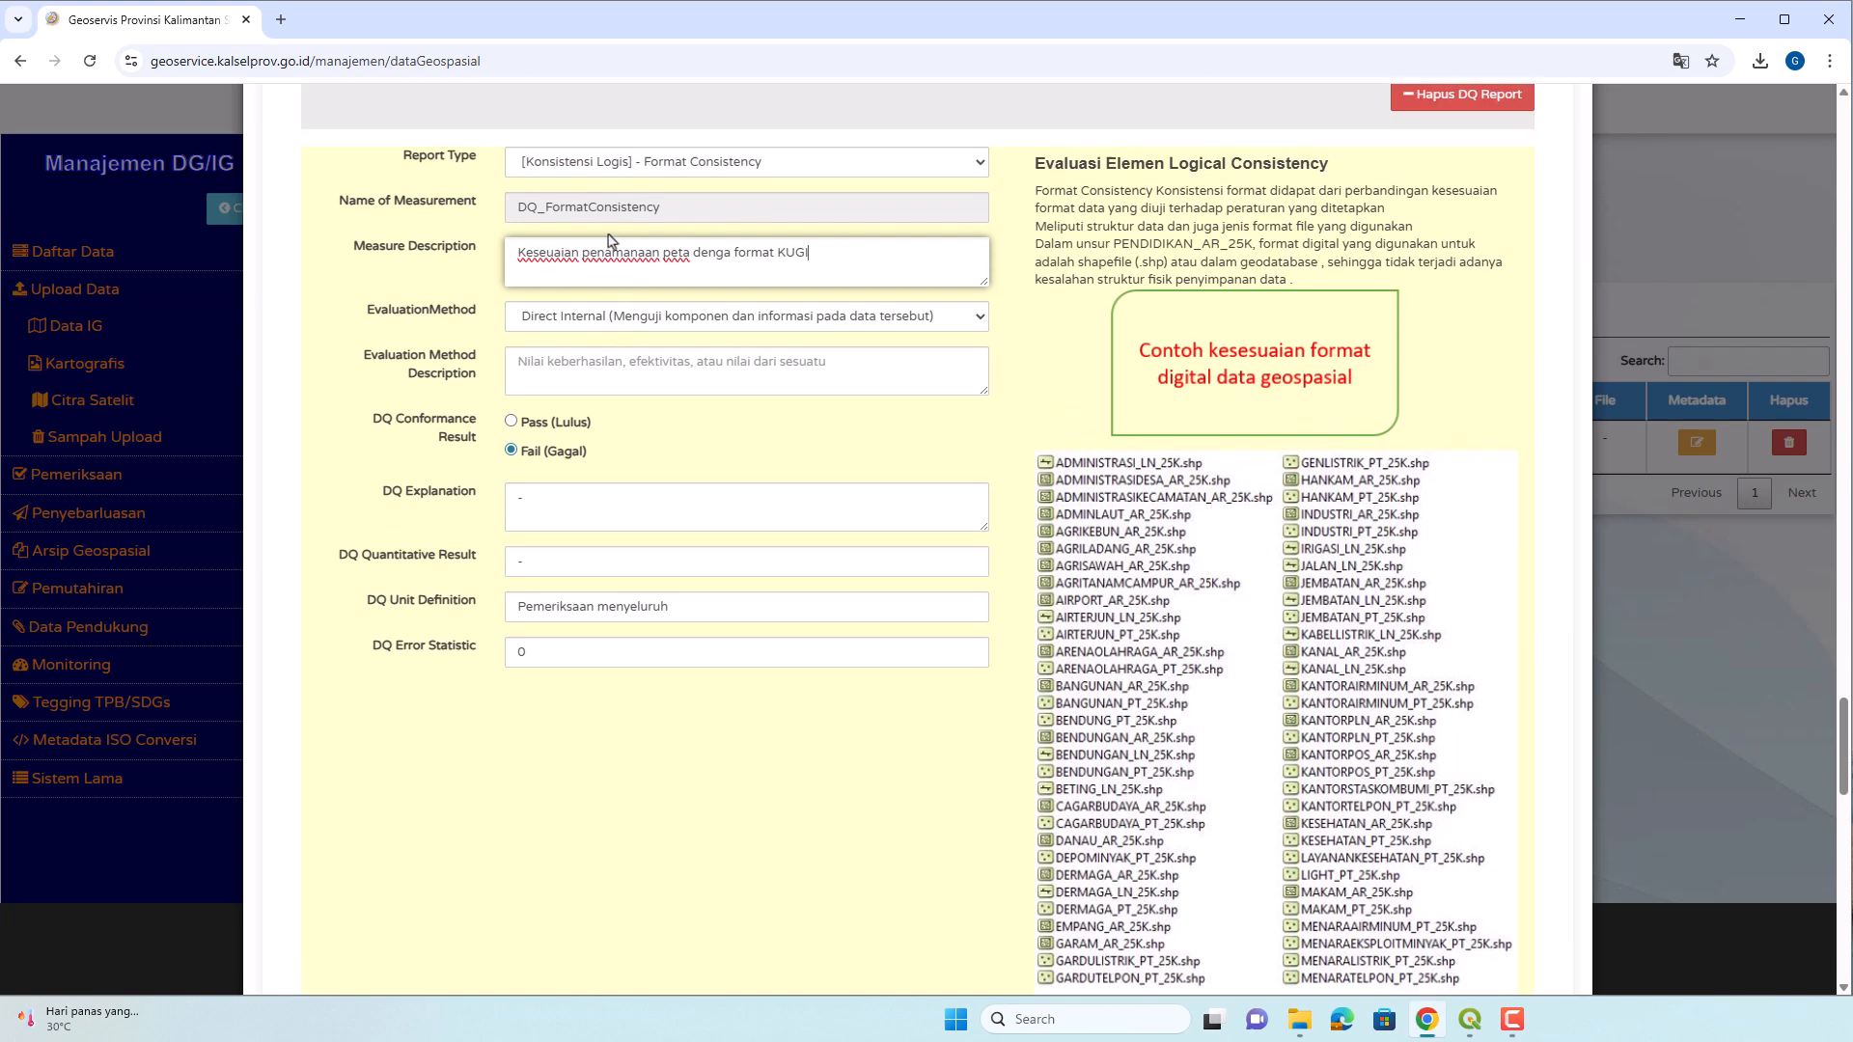
In the Format Consistency report, keep the Direct Internal evaluation method, enter 100 as its description and set the conformance result to Pass (Lulus).
left_click(790, 317)
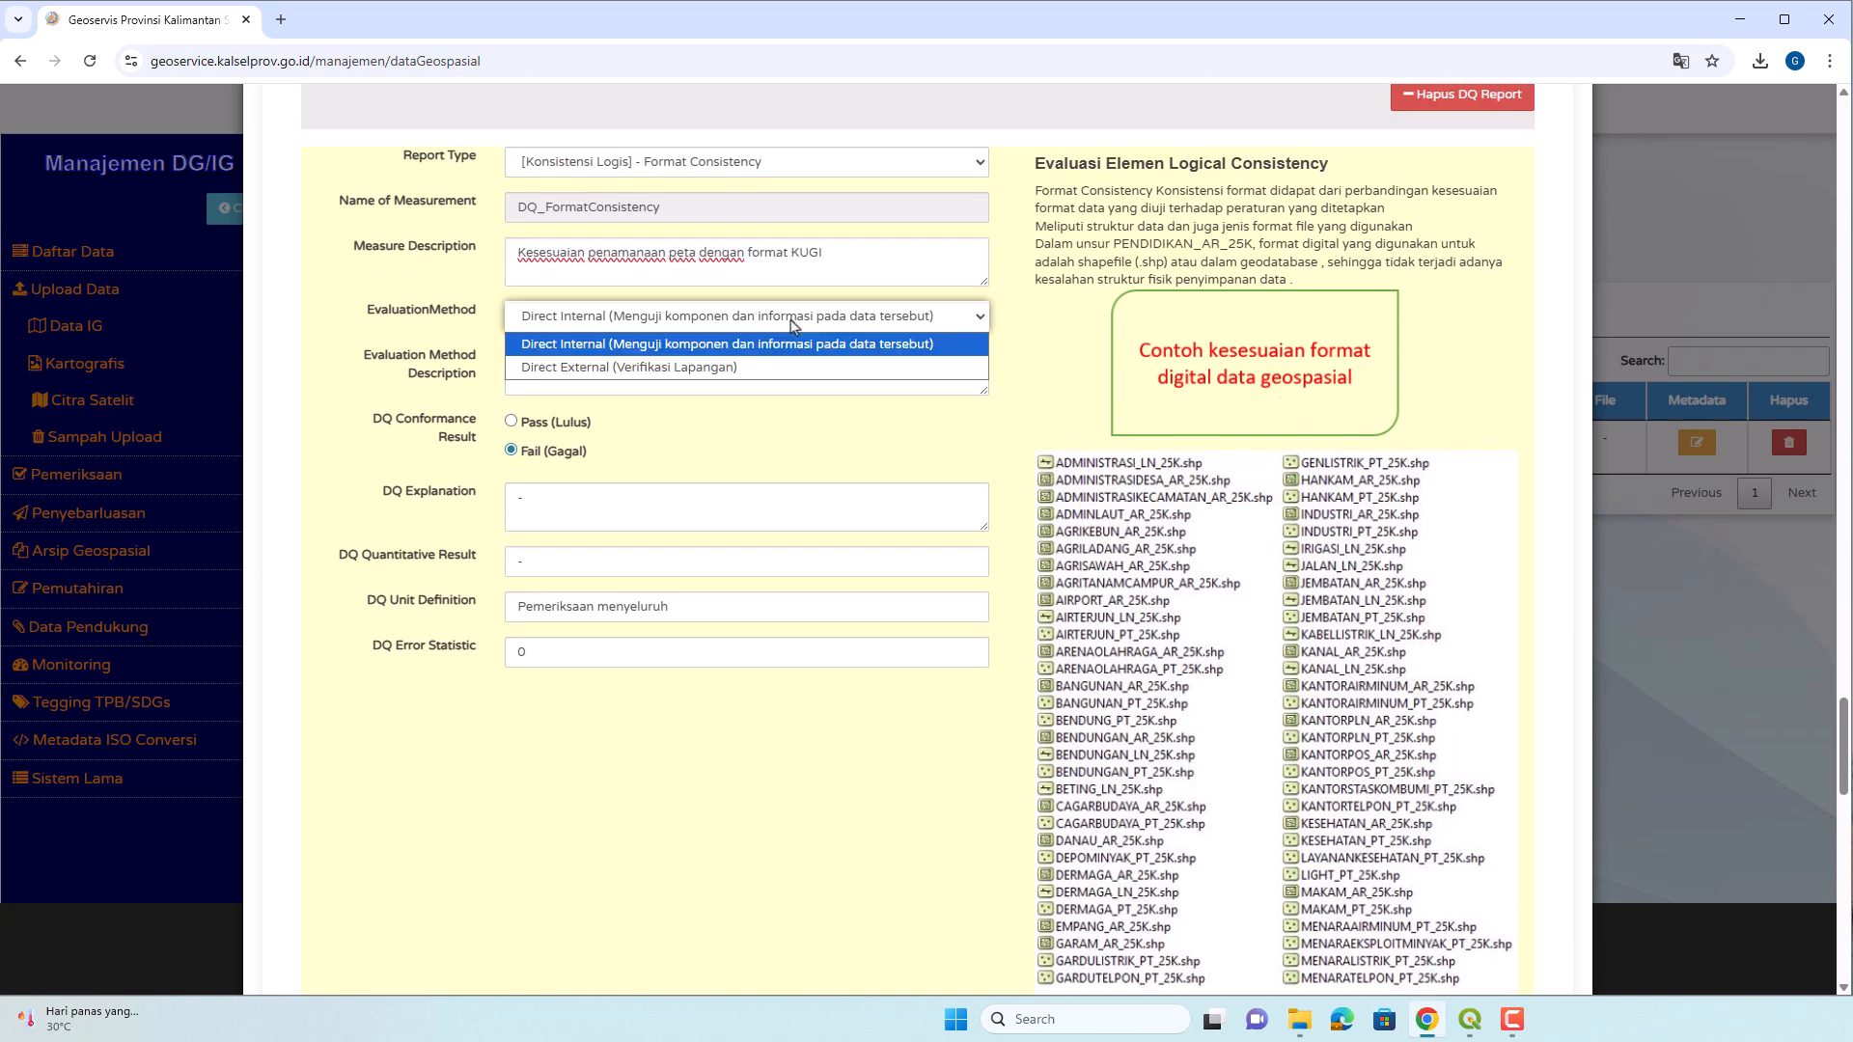
left_click(790, 325)
left_click(773, 370)
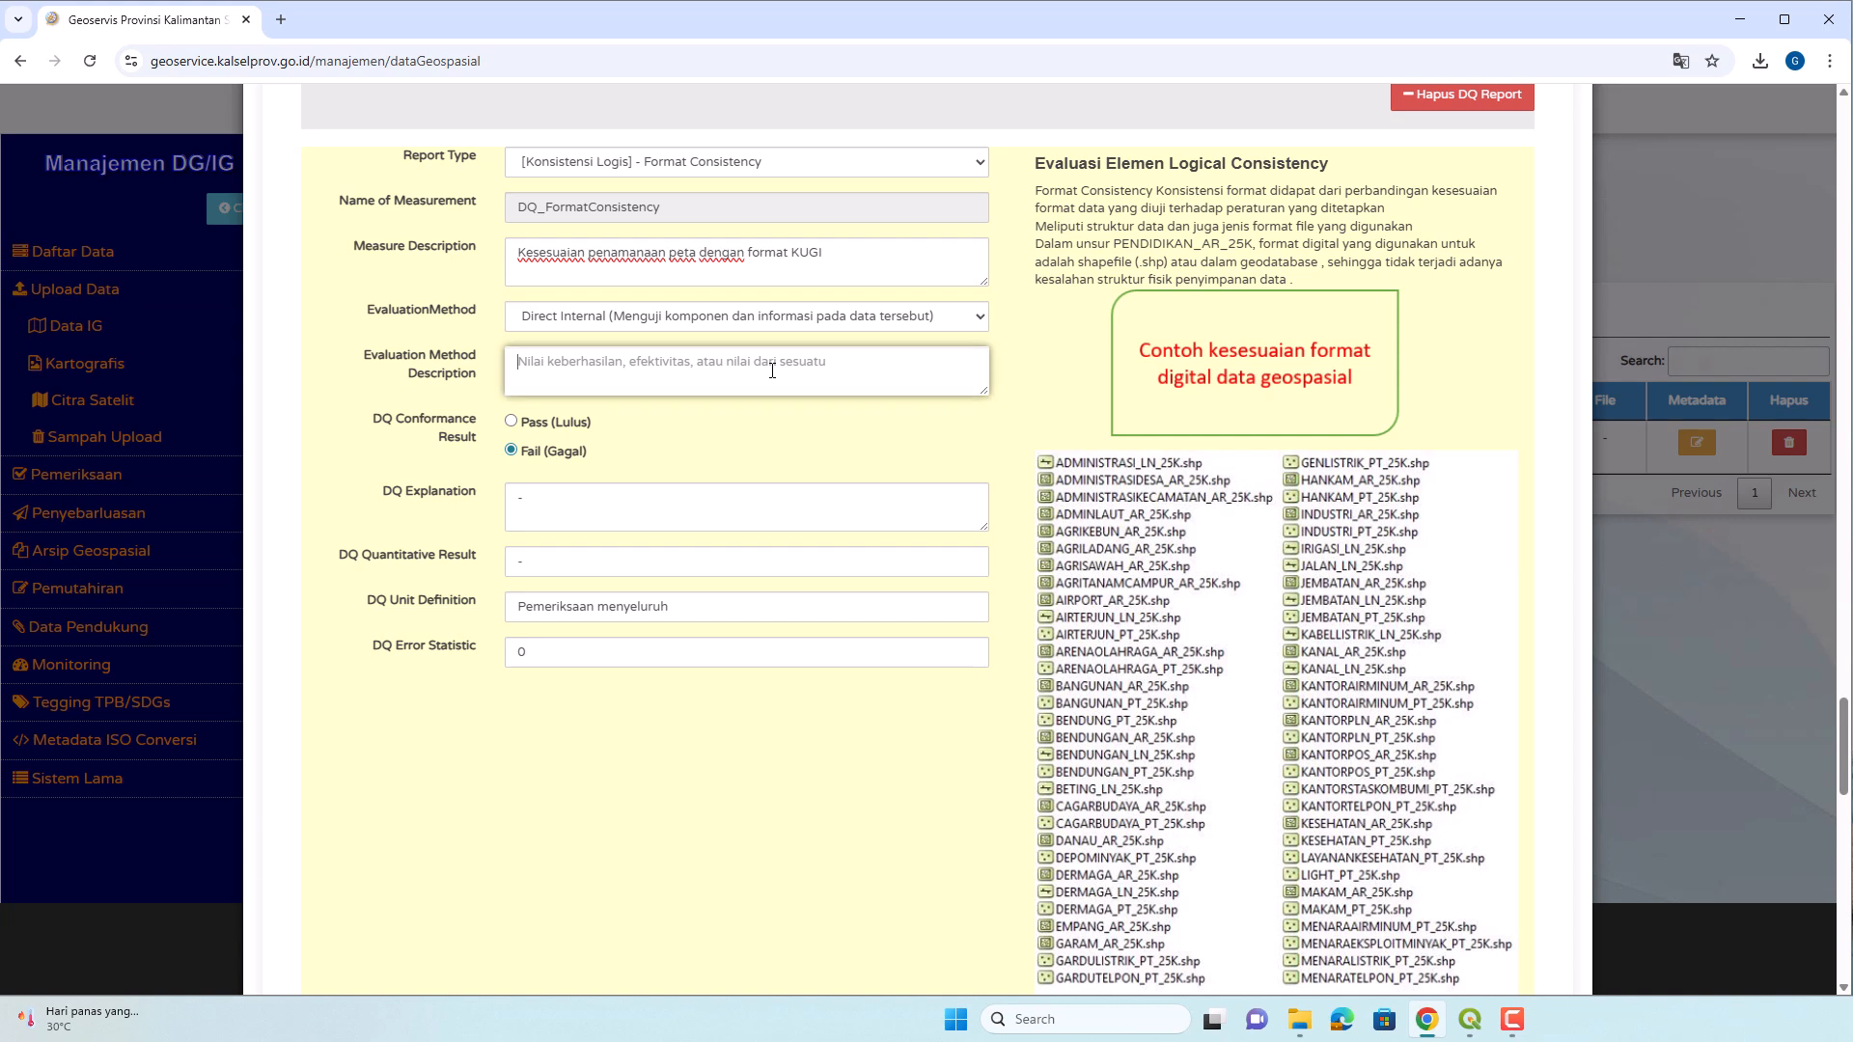
type("100")
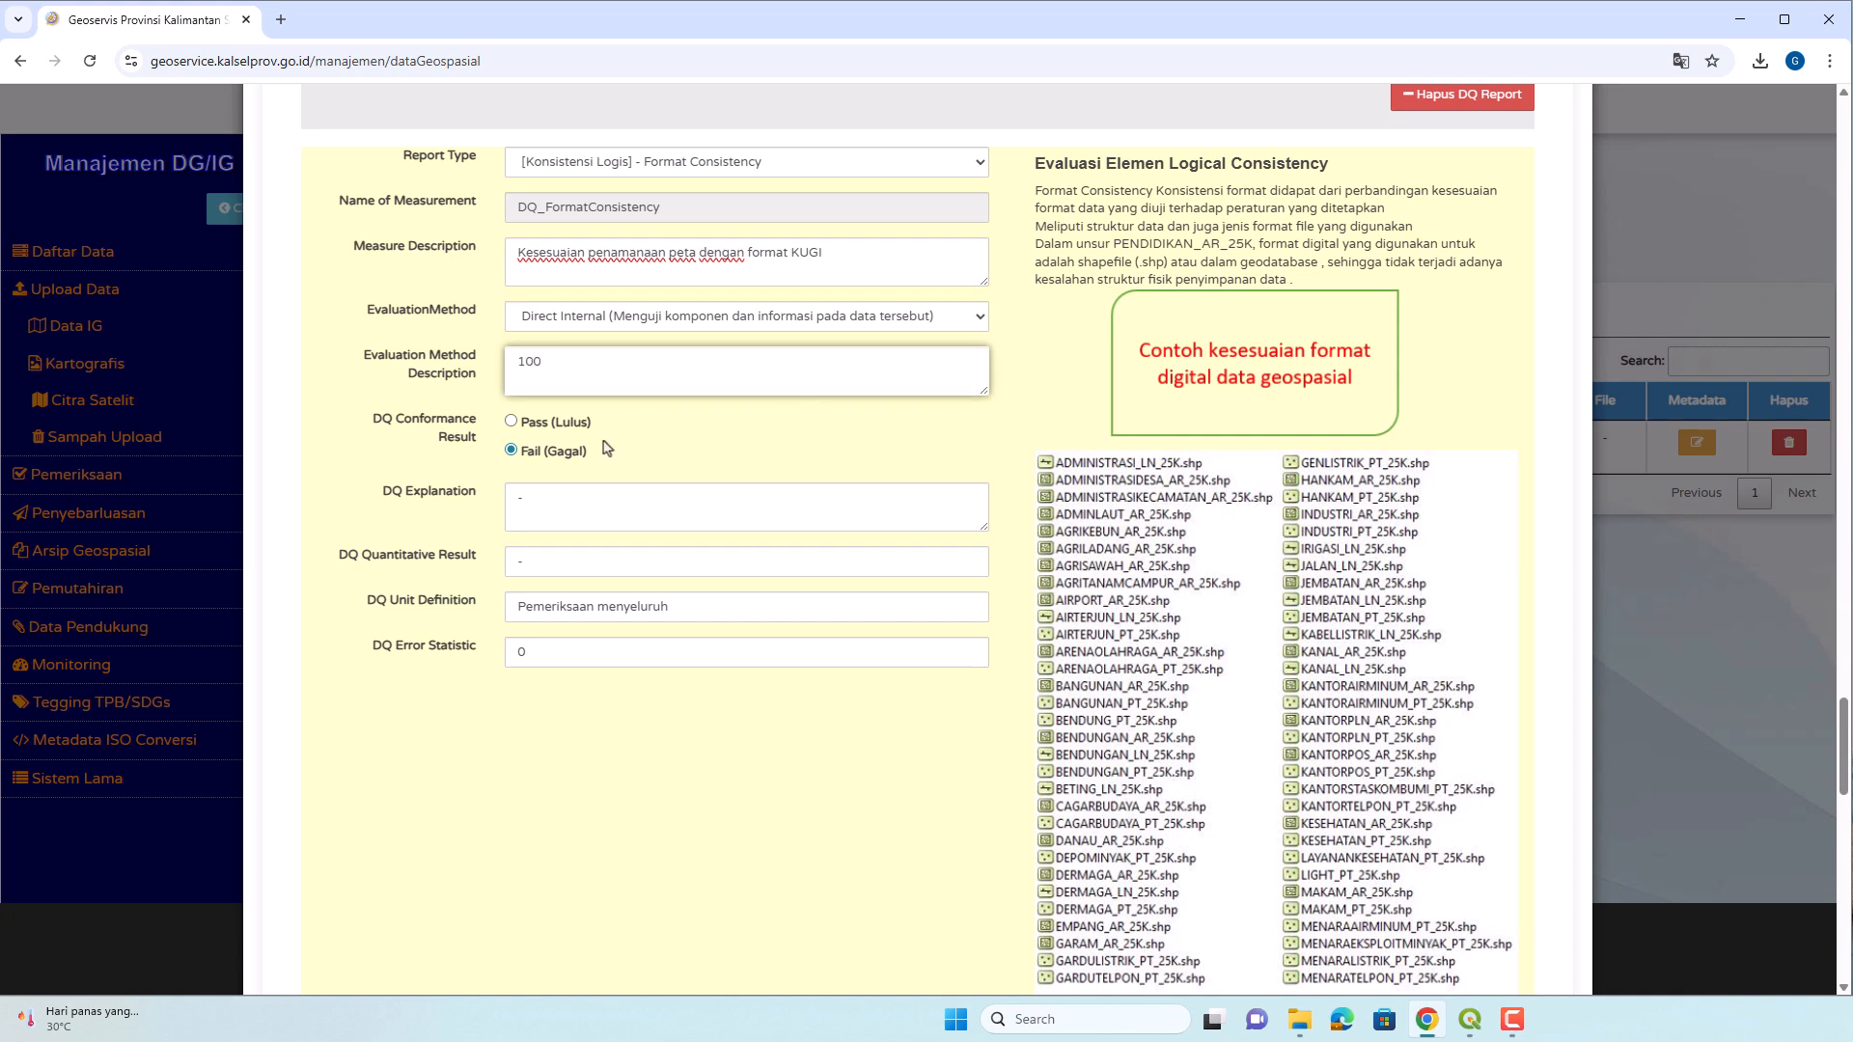
left_click(570, 425)
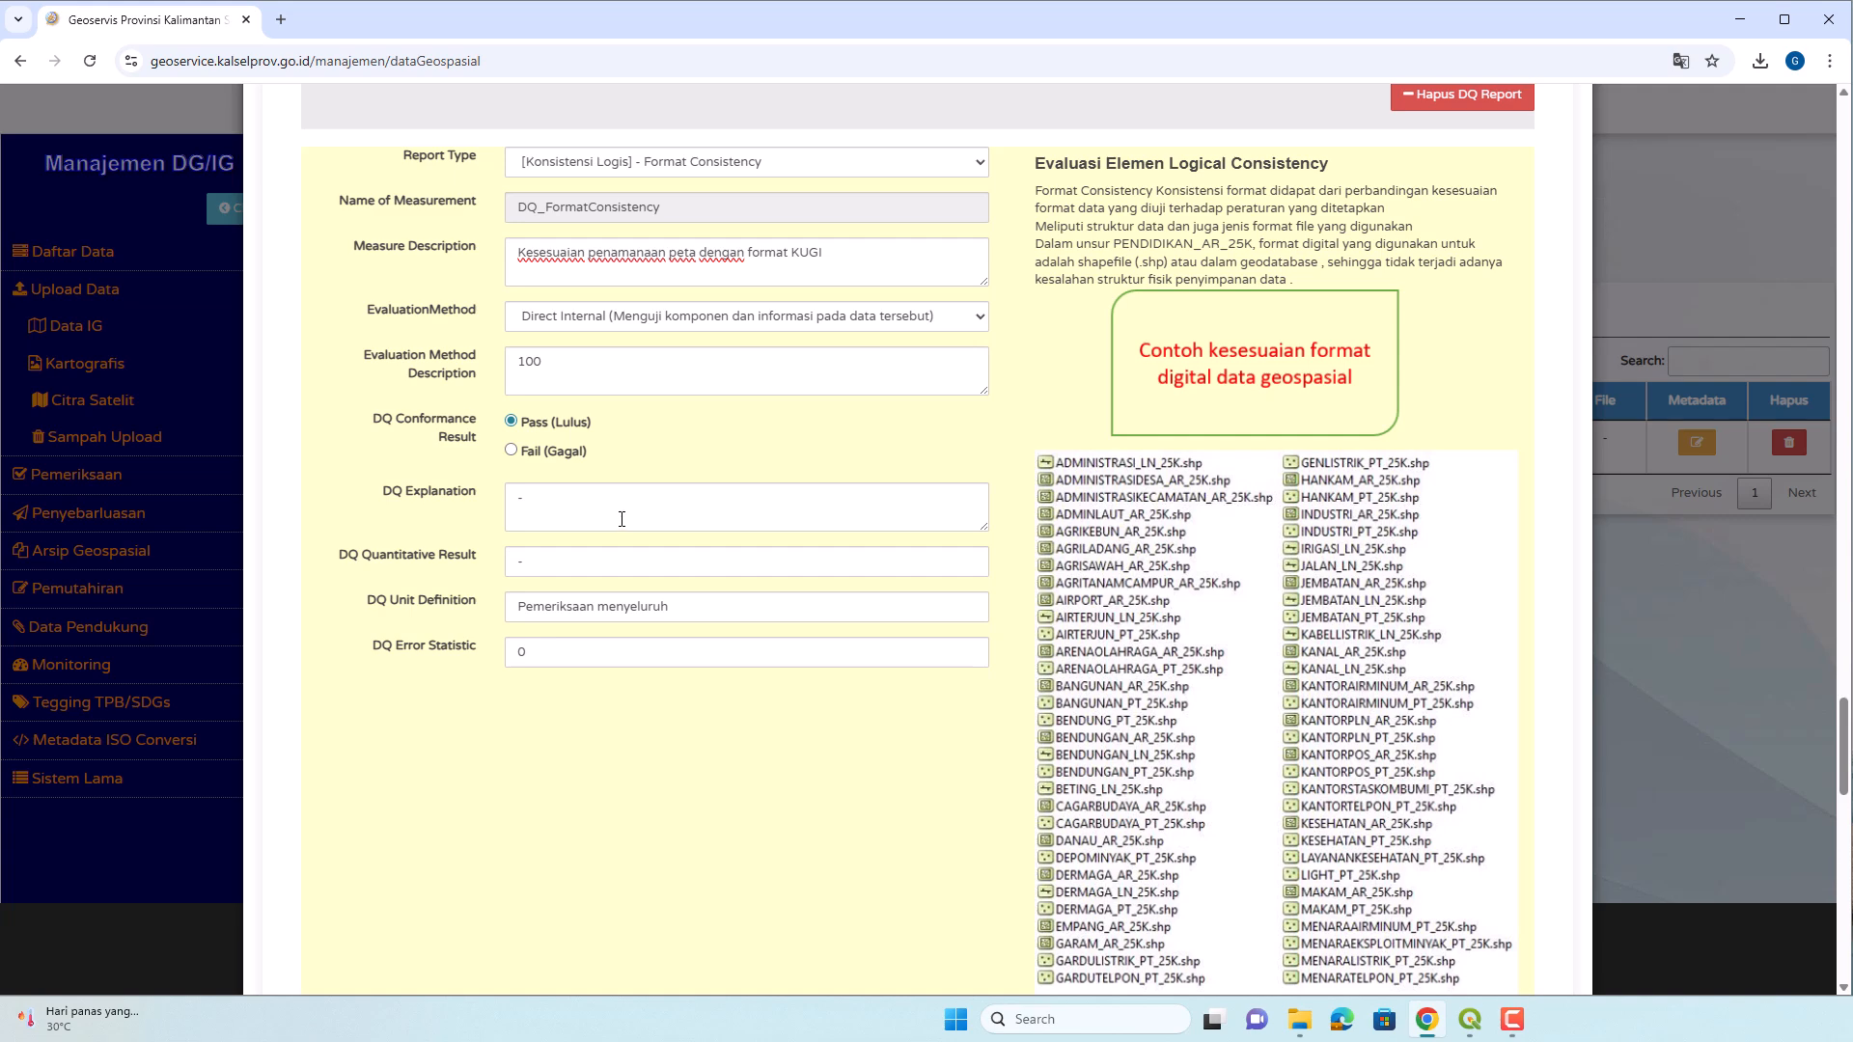
Keep [Konsistensi Logis] - Domain Consistency as the fourth report's type and correct its measure description to "Kesesuain domain dengan KUGI".
scroll(621, 519, "down", 6)
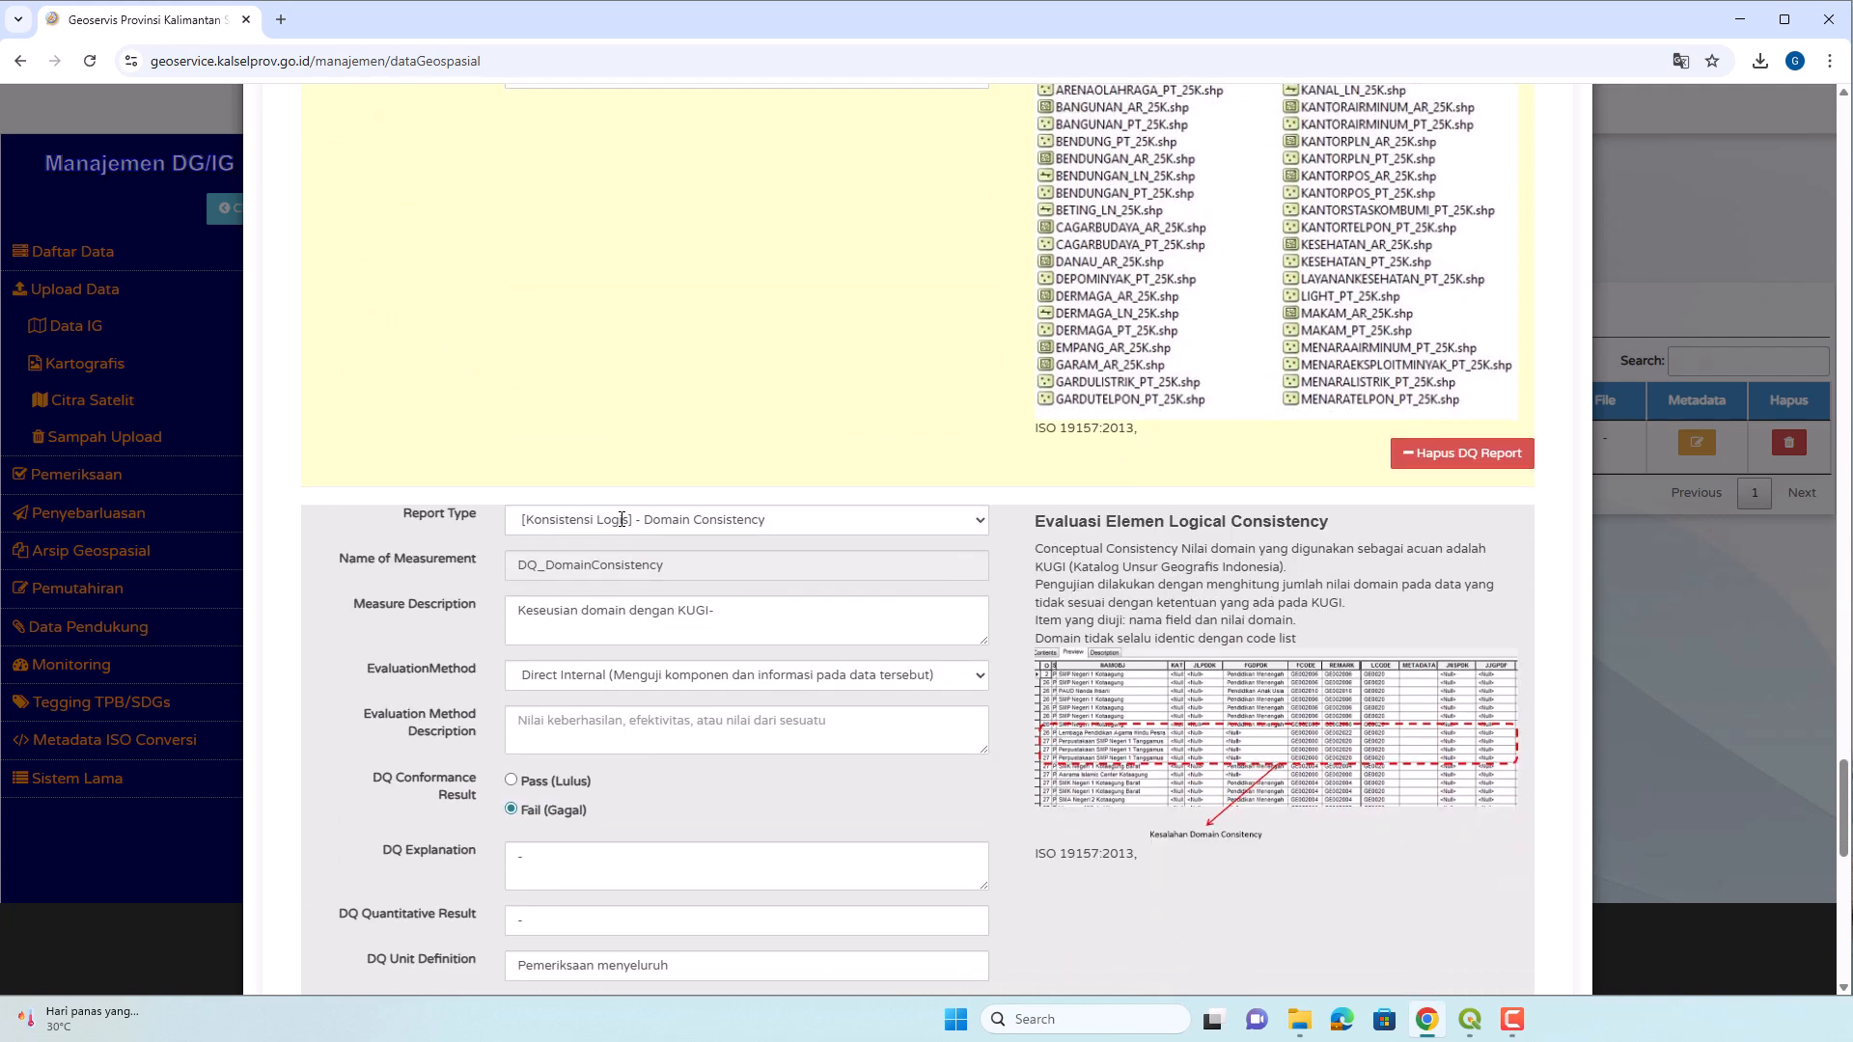
scroll(621, 519, "down", 2)
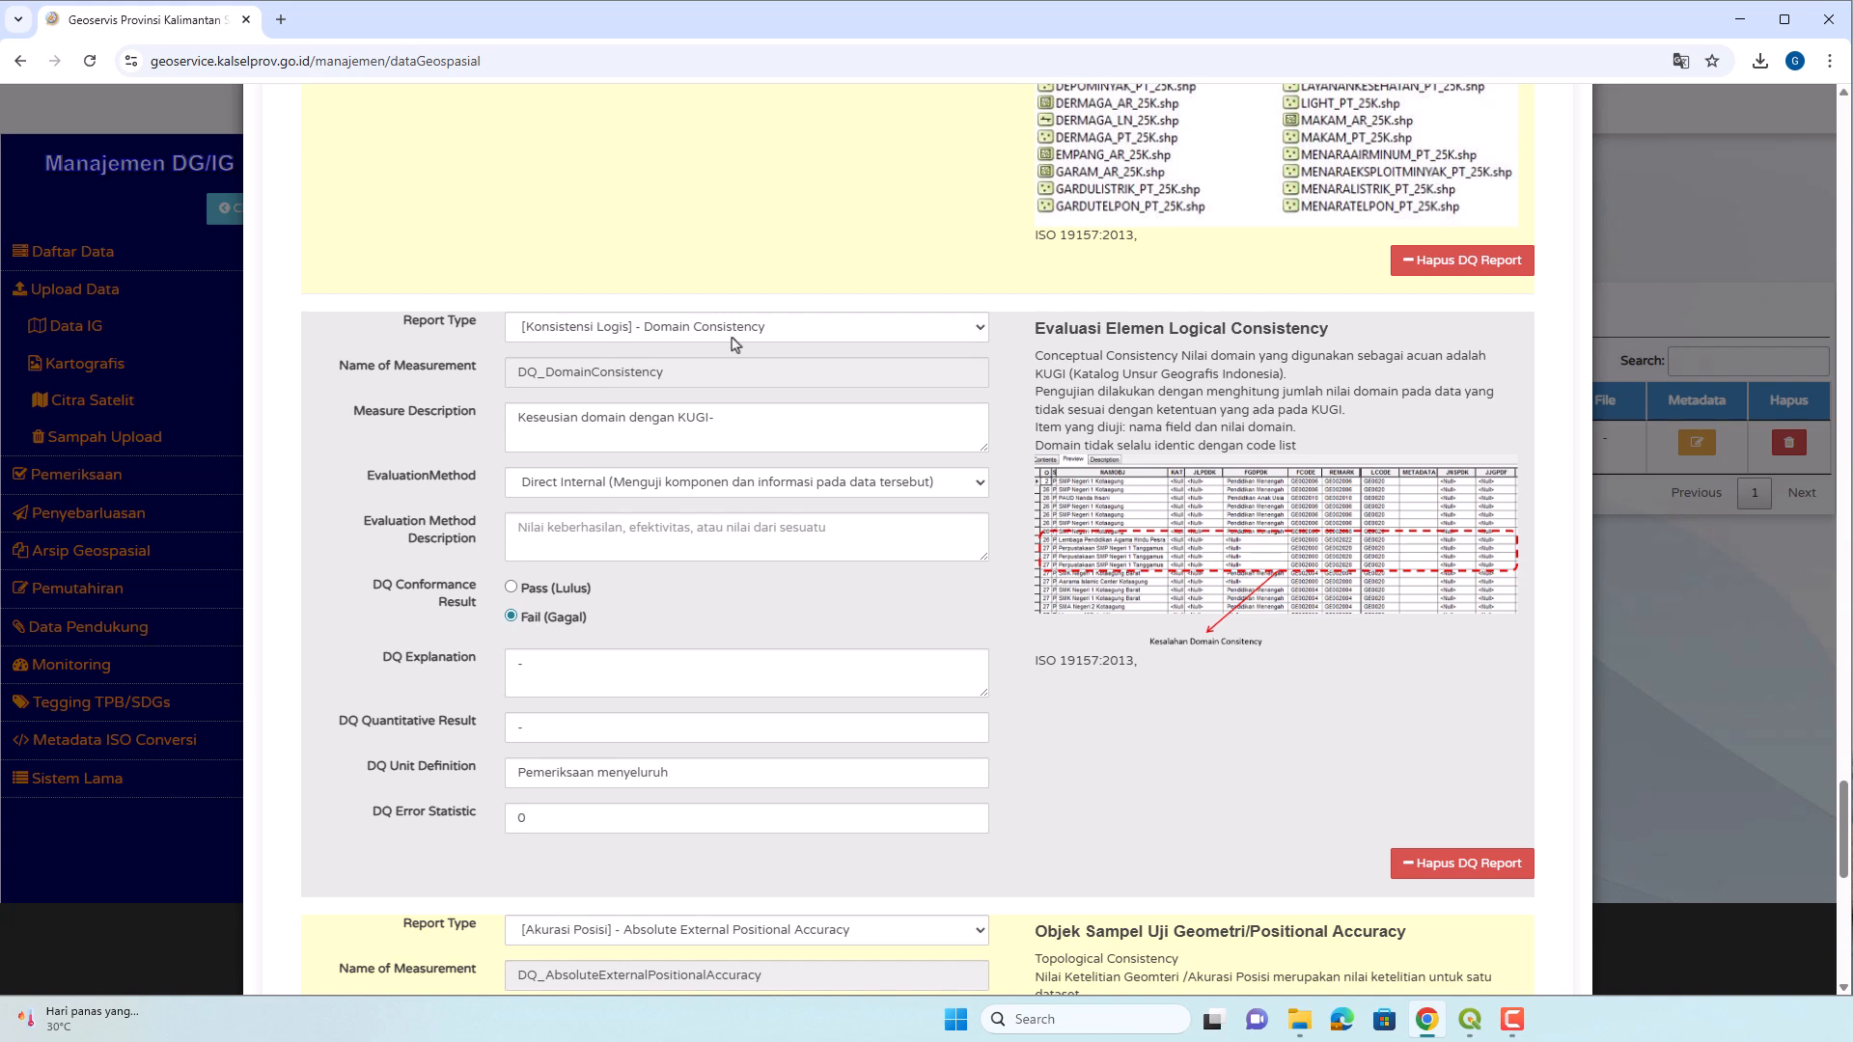
left_click(783, 330)
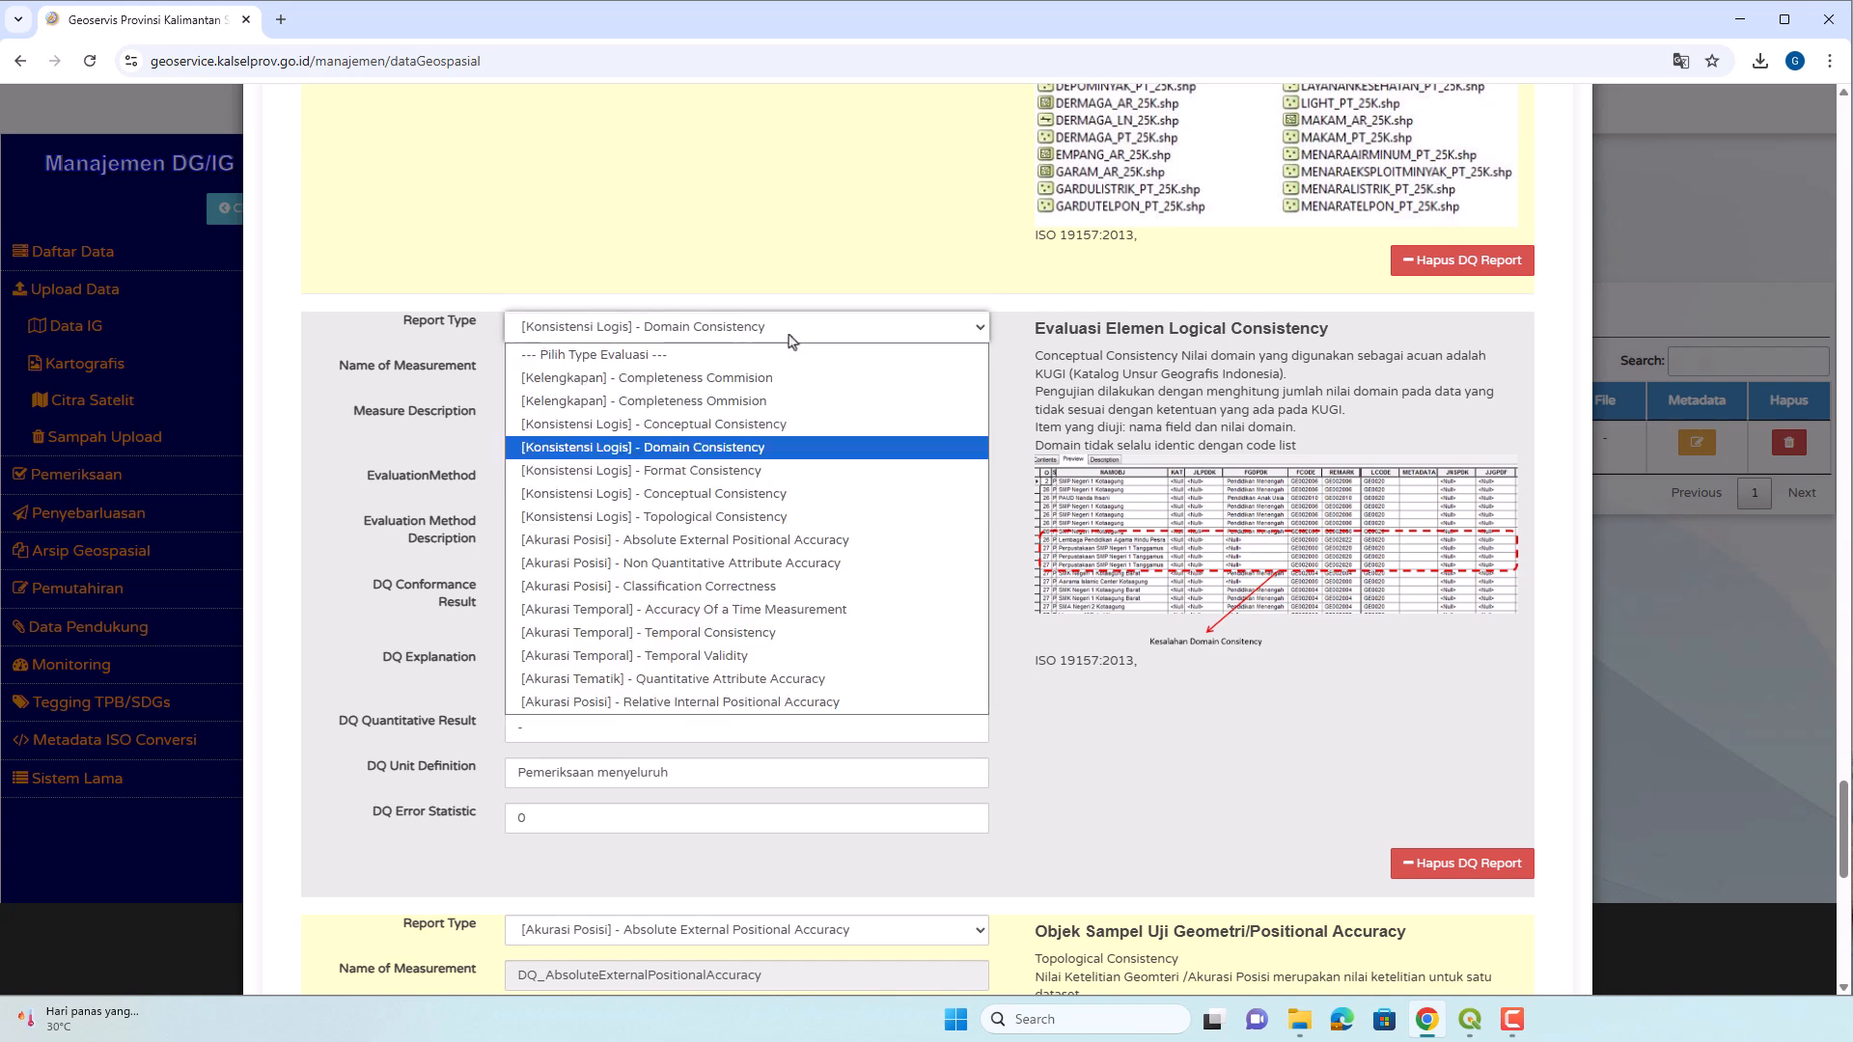
left_click(775, 453)
left_click(801, 436)
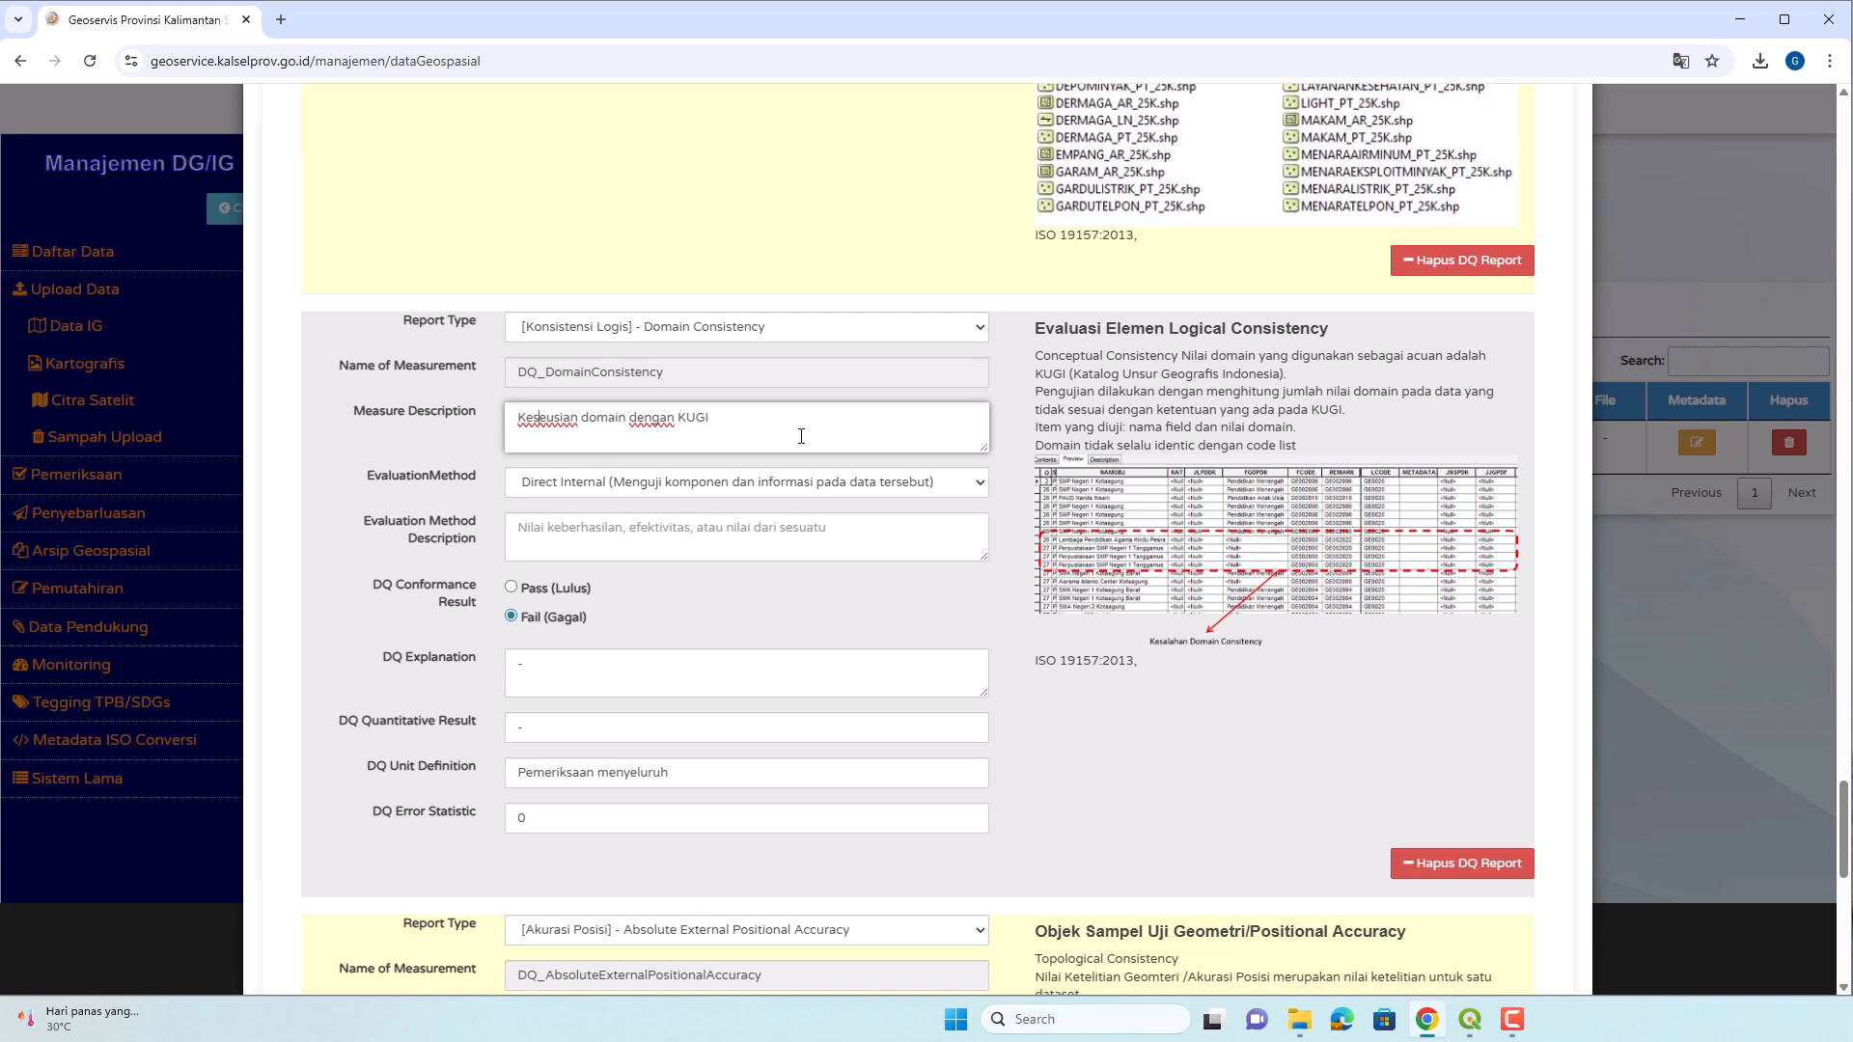
type("s")
key("BackSpace")
key("BackSpace")
type("i")
In the Domain Consistency report, enter 100 as evaluation method description and DQ explanation, and set the conformance result to Pass (Lulus).
left_click(926, 530)
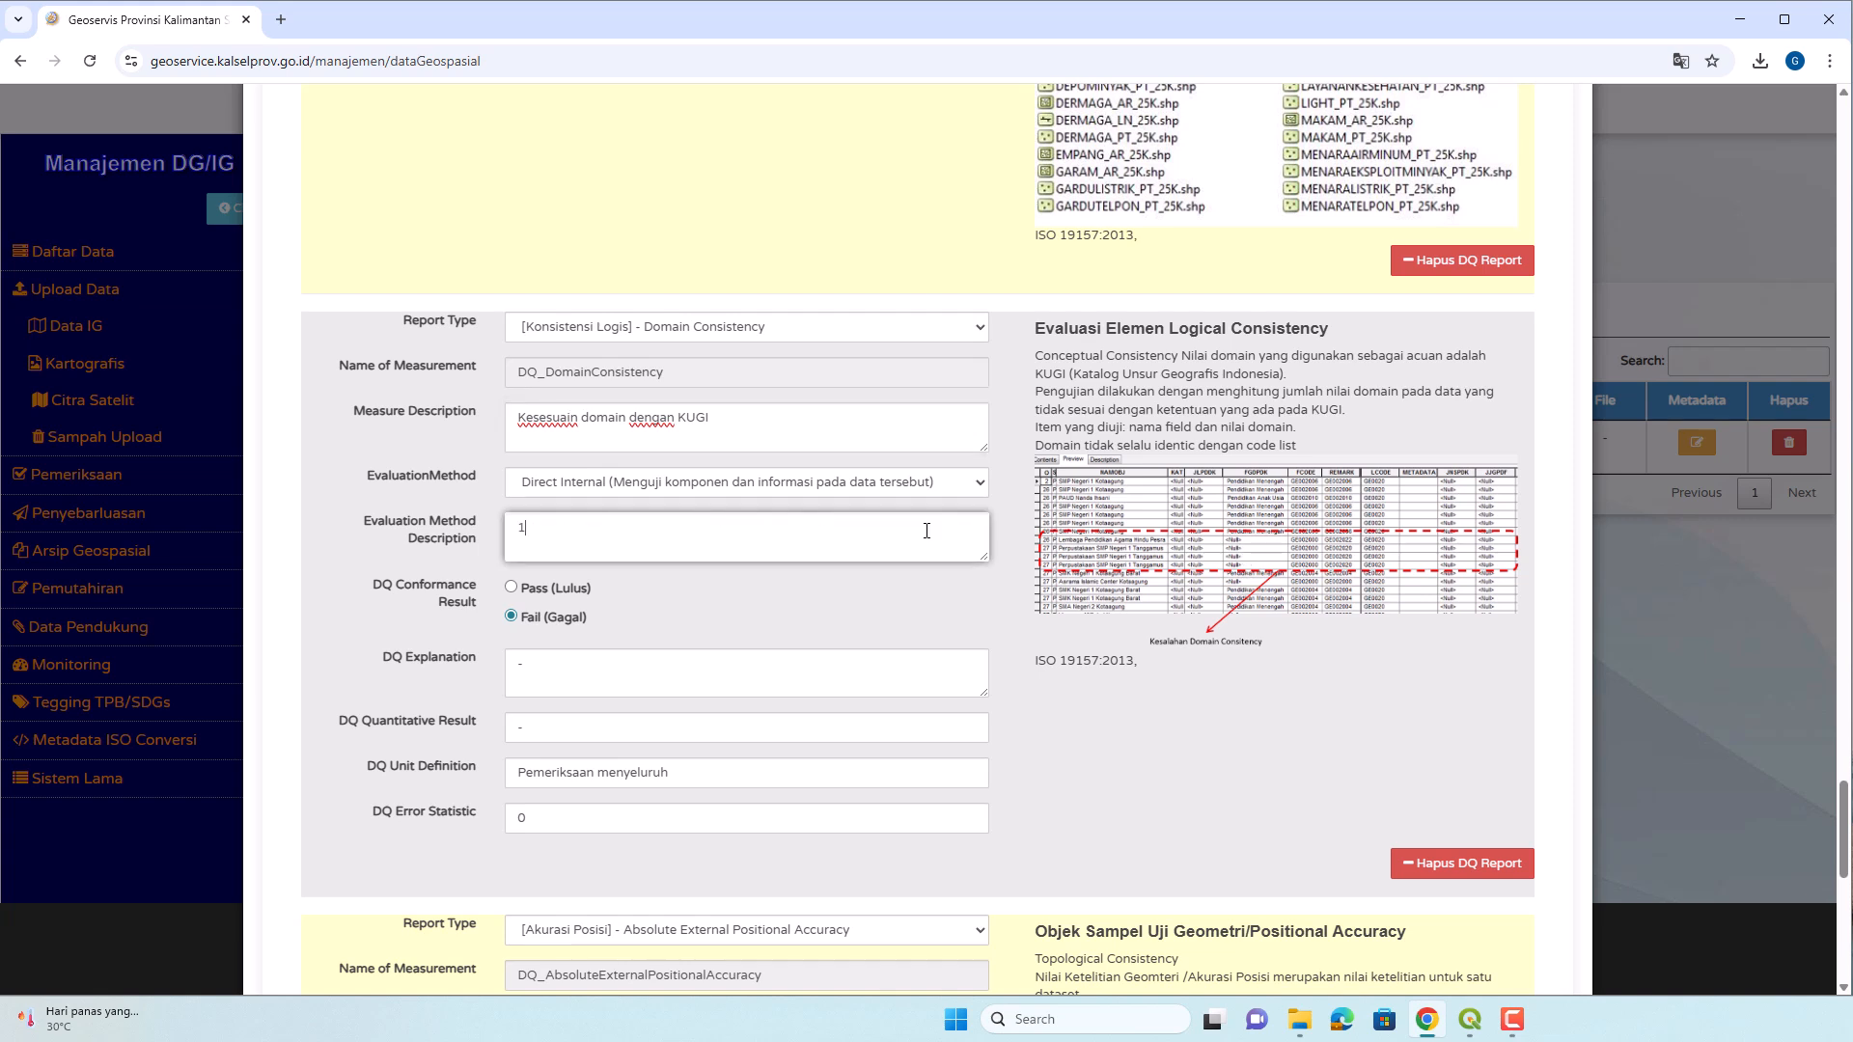
type("100")
left_click(531, 590)
double_click(578, 667)
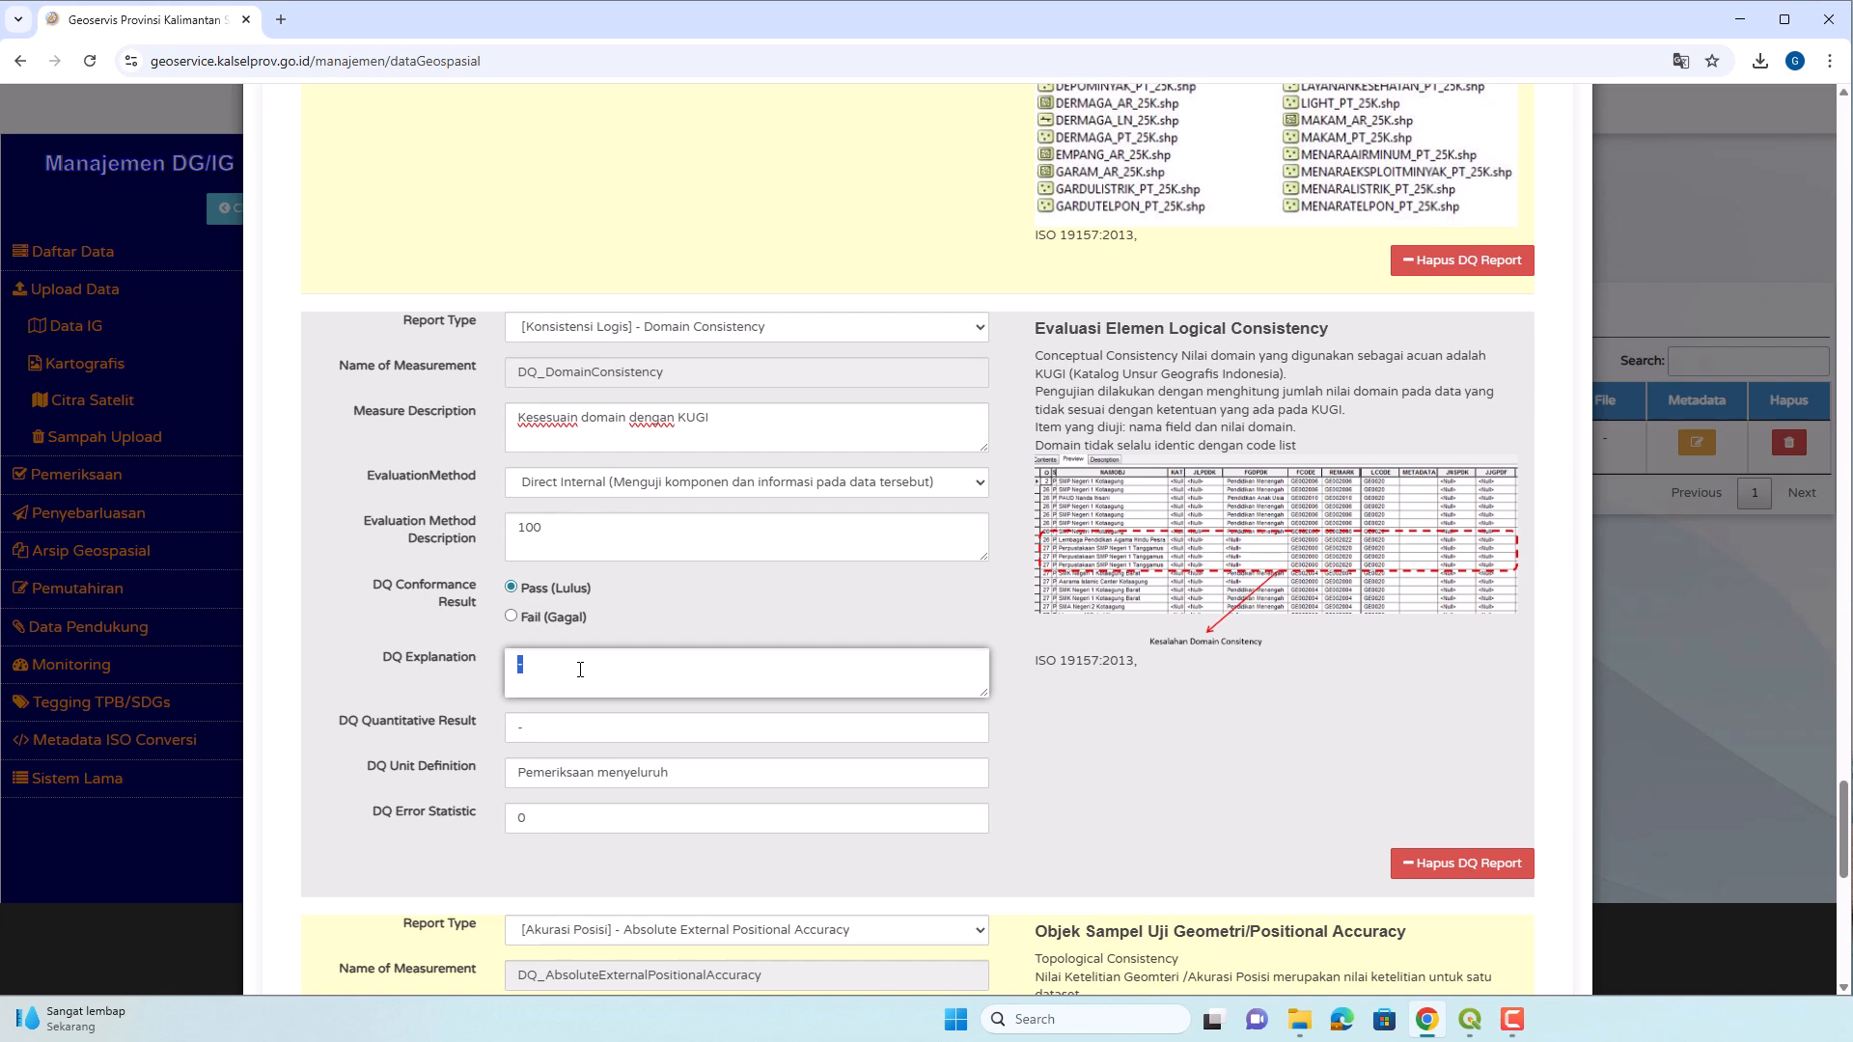
type("100")
Correct the Absolute External Positional Accuracy report's measure description to "Kesesuaian lokasi dari kenampakan citra satelit".
scroll(618, 711, "down", 6)
scroll(618, 711, "down", 1)
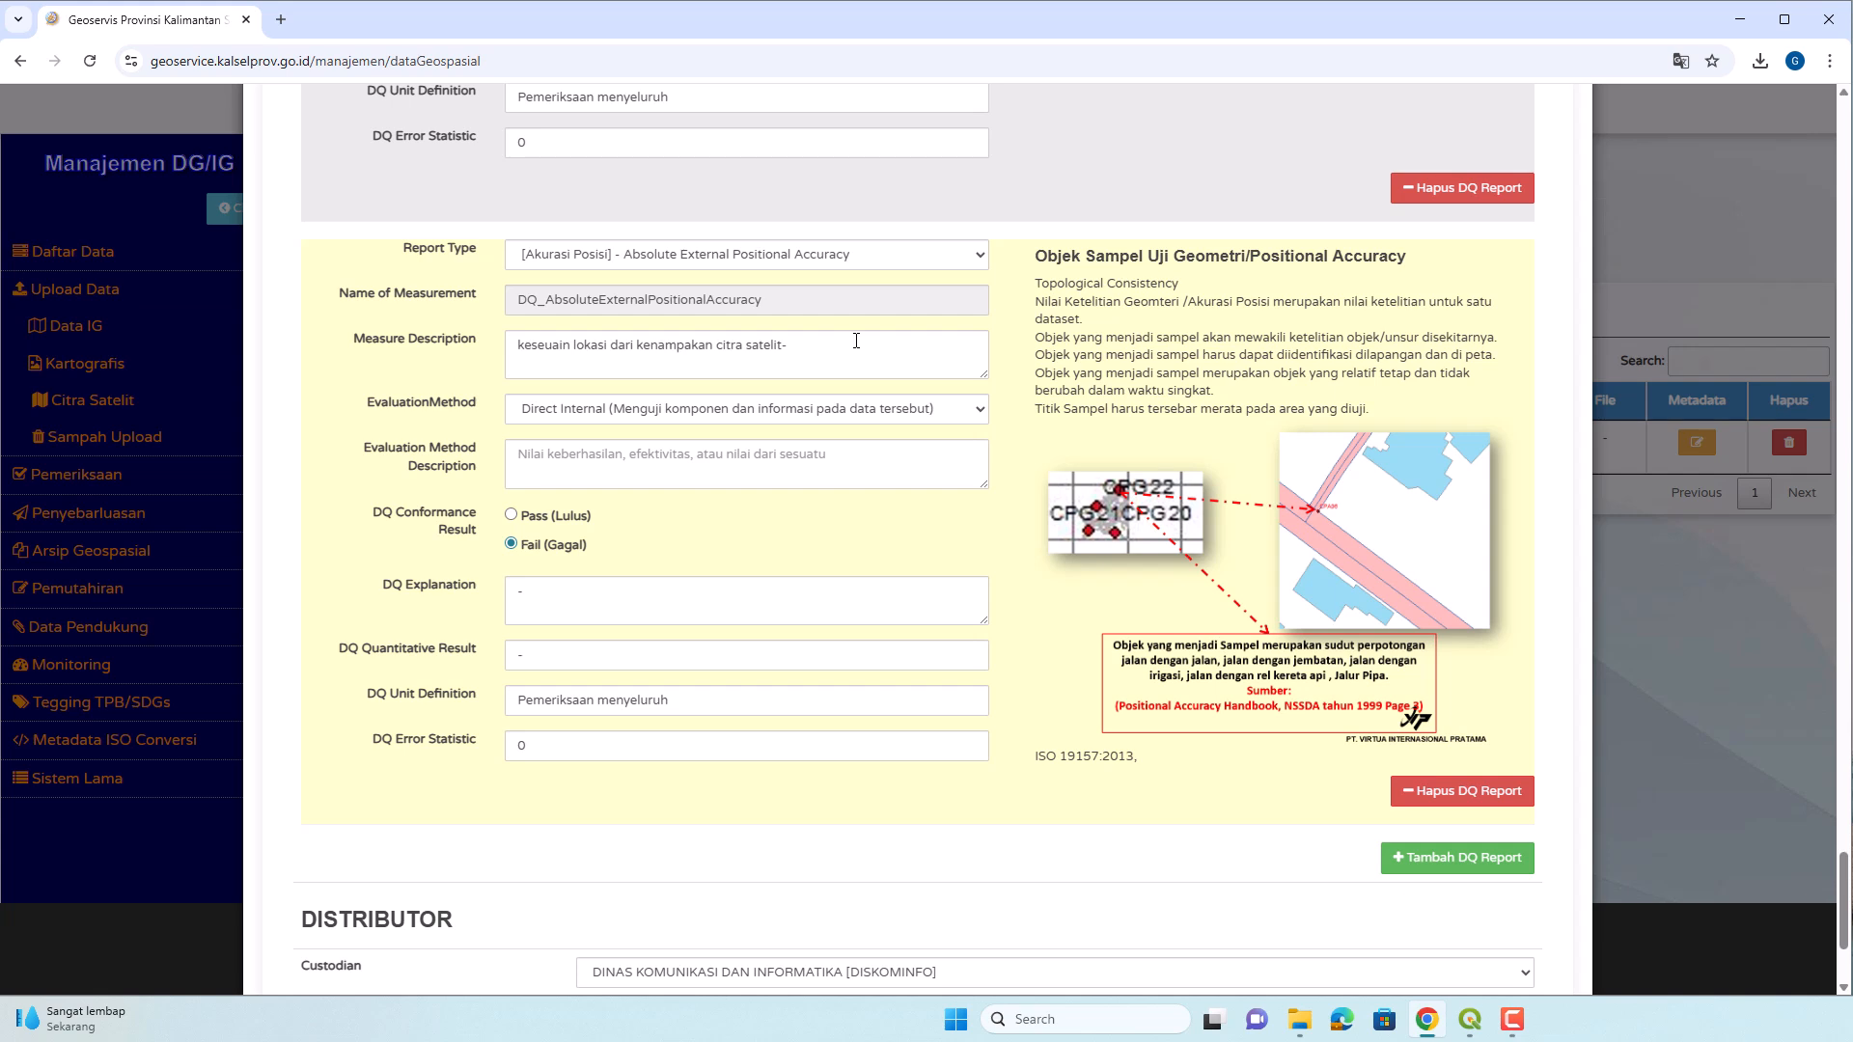
double_click(553, 344)
type("Kese")
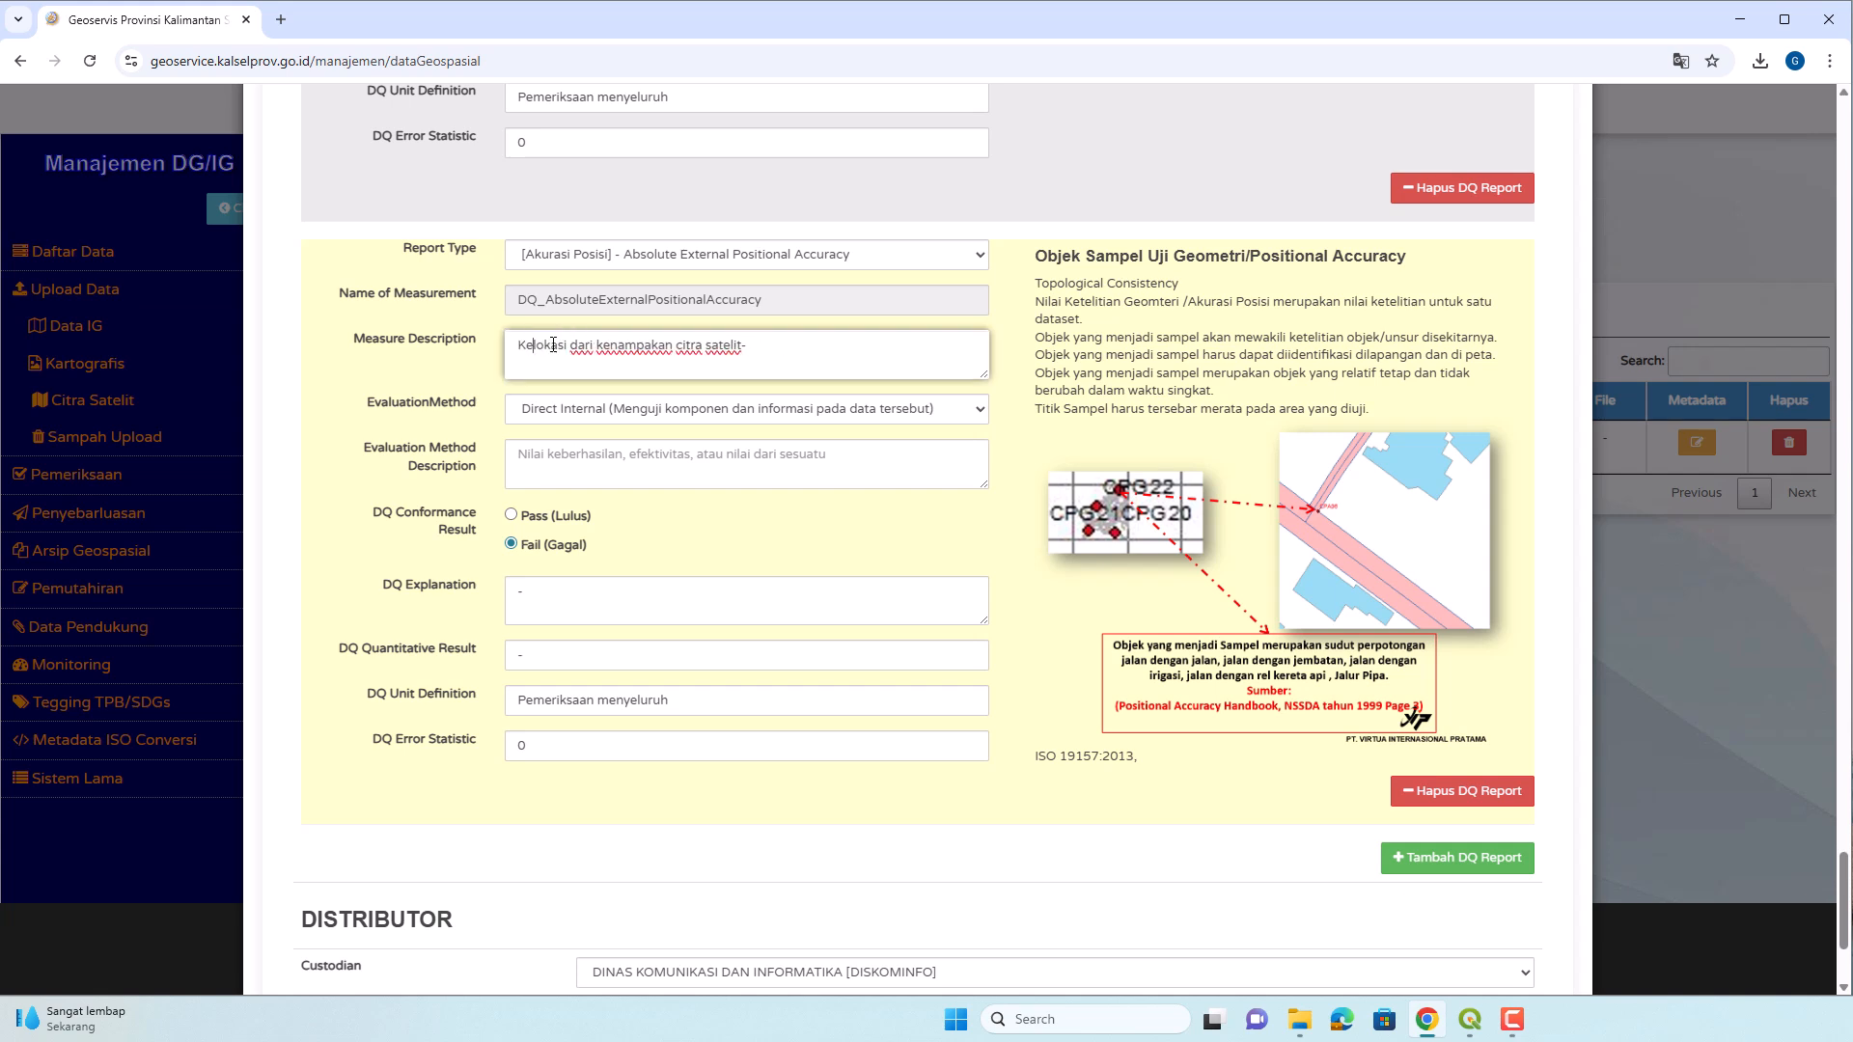
type("suaian")
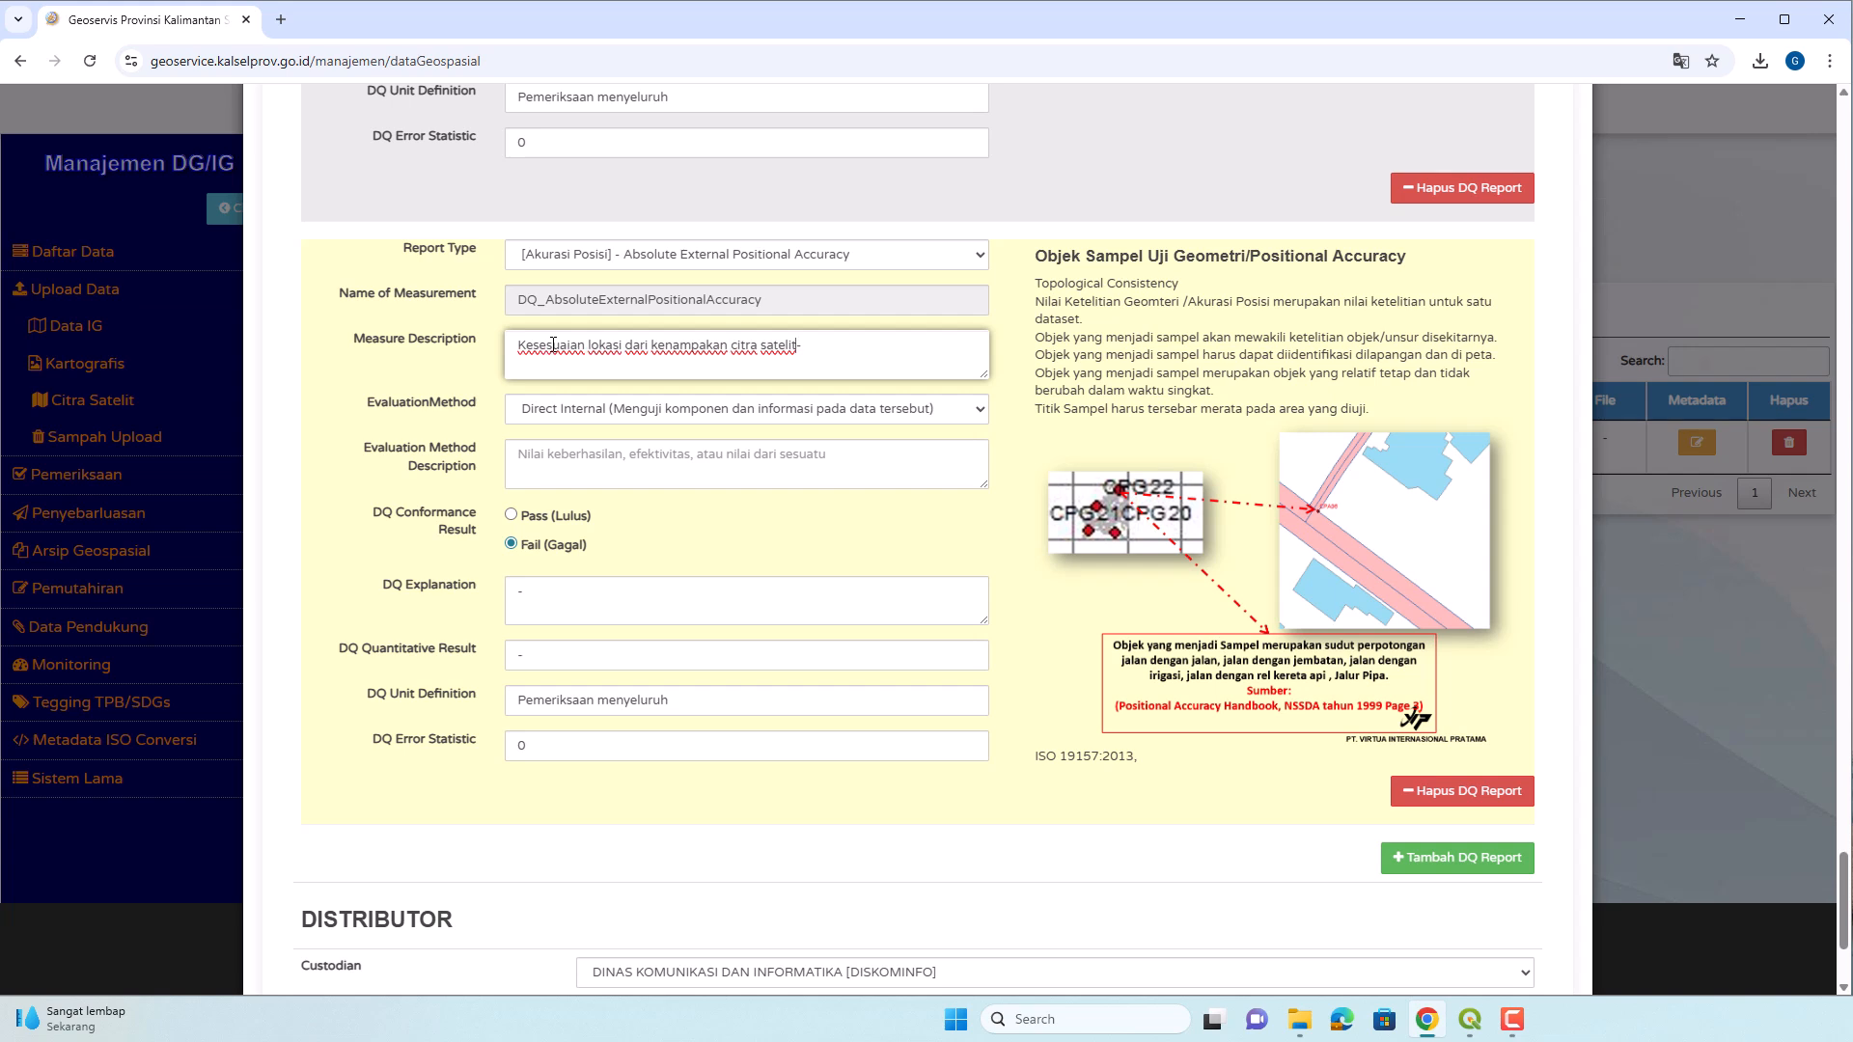
key("BackSpace")
In the positional accuracy report, enter 100 as evaluation method description and DQ explanation, set conformance to Pass (Lulus), and save the ISO metadata.
left_click(630, 469)
type("100")
left_click(582, 518)
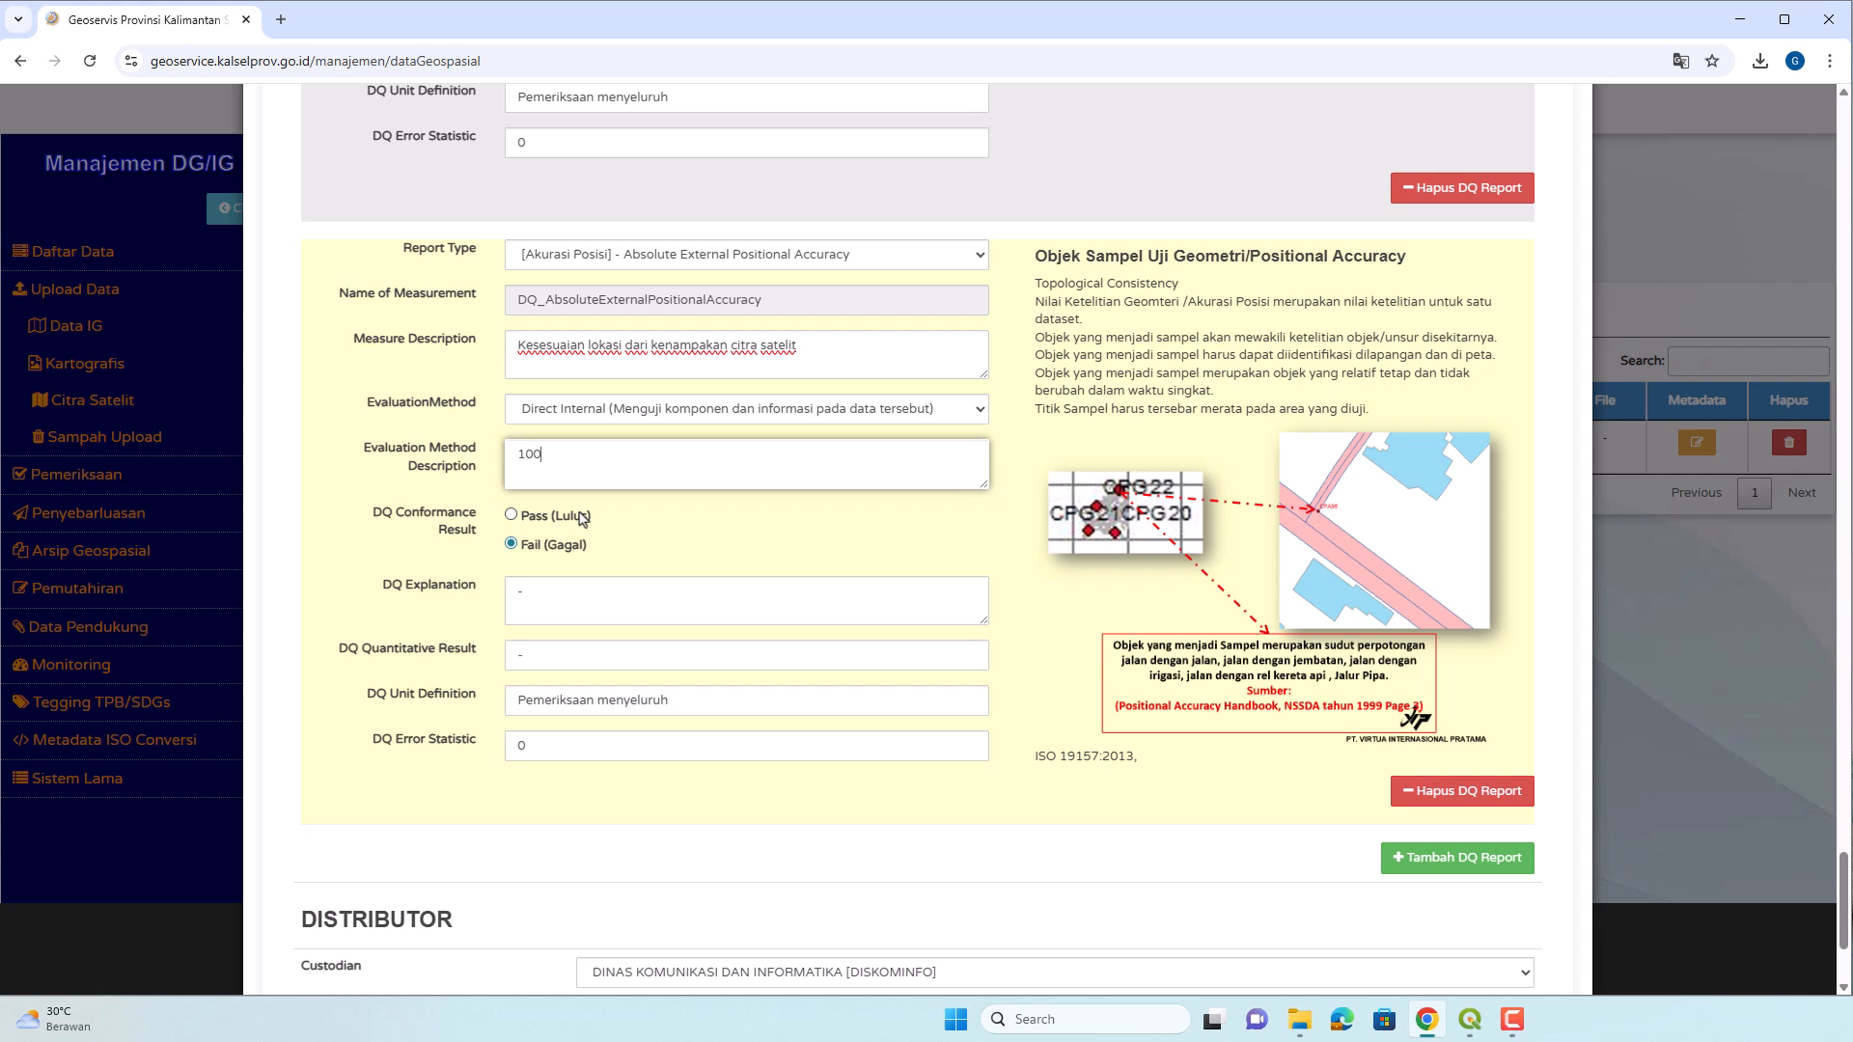
double_click(598, 610)
type("100")
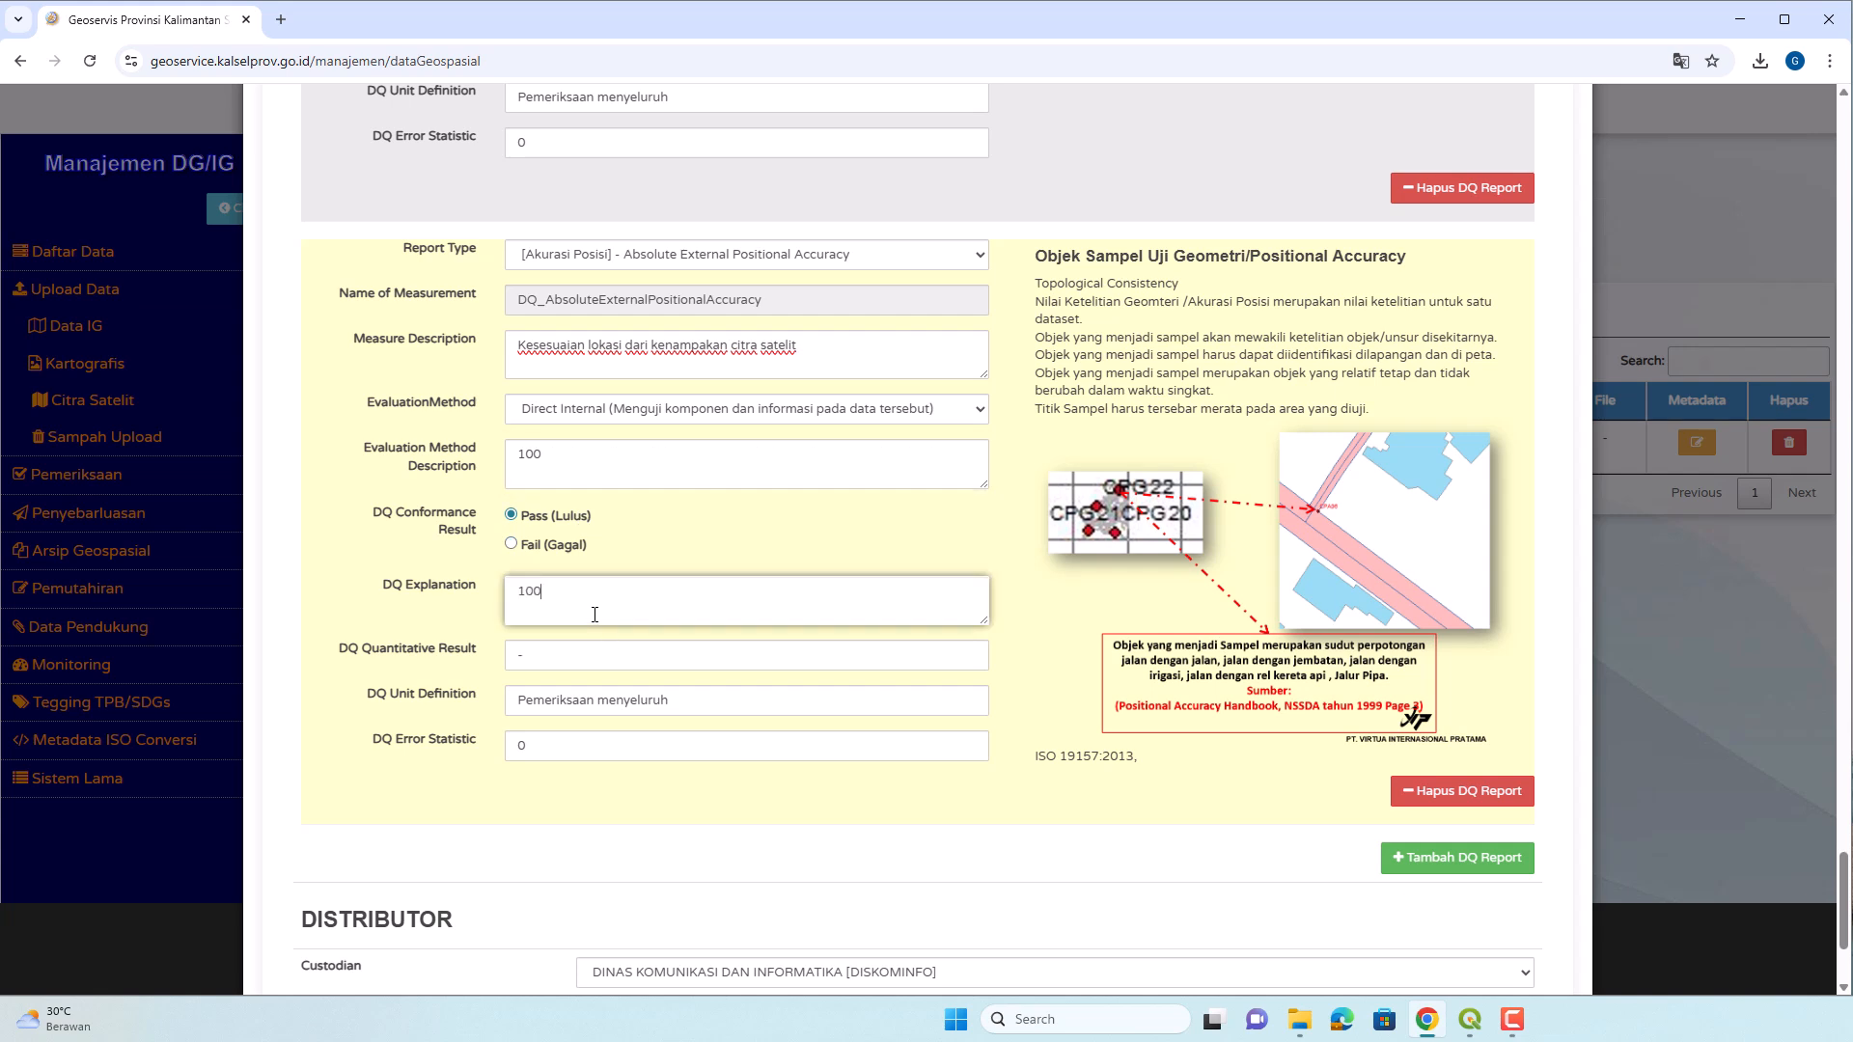
scroll(595, 615, "down", 3)
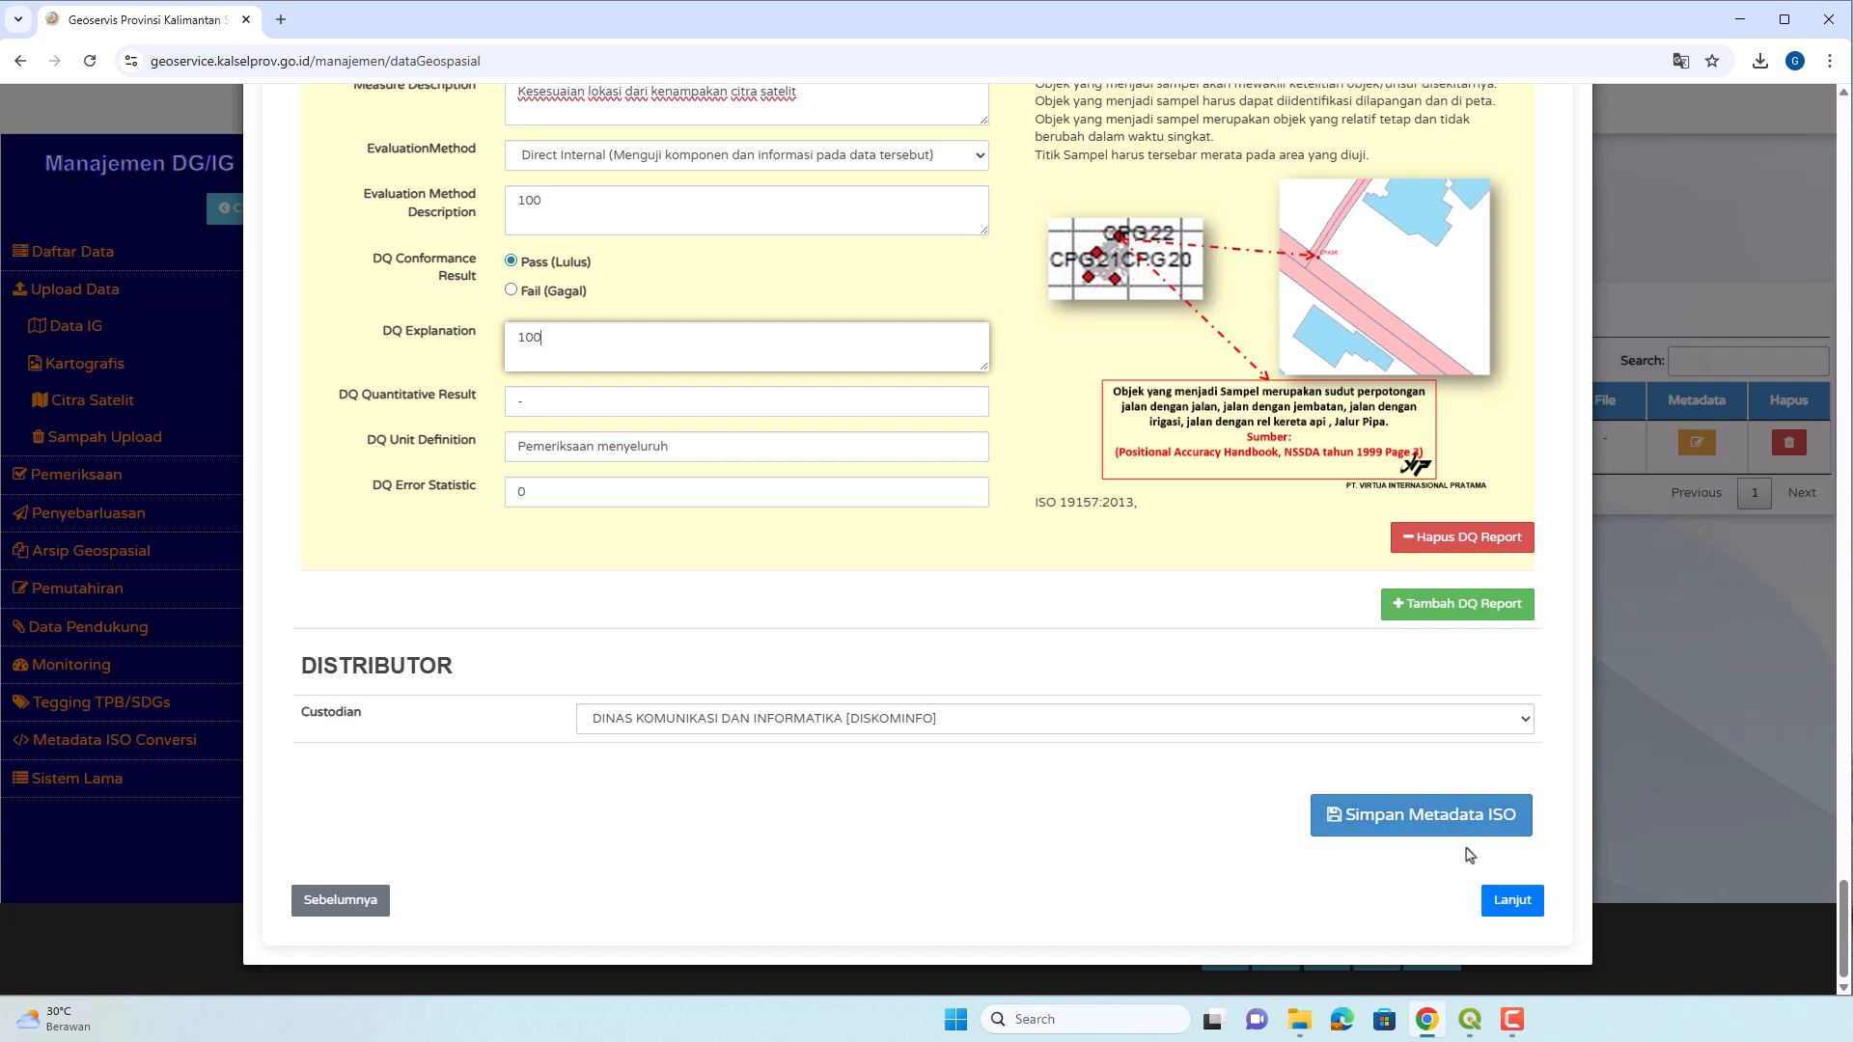
left_click(1502, 822)
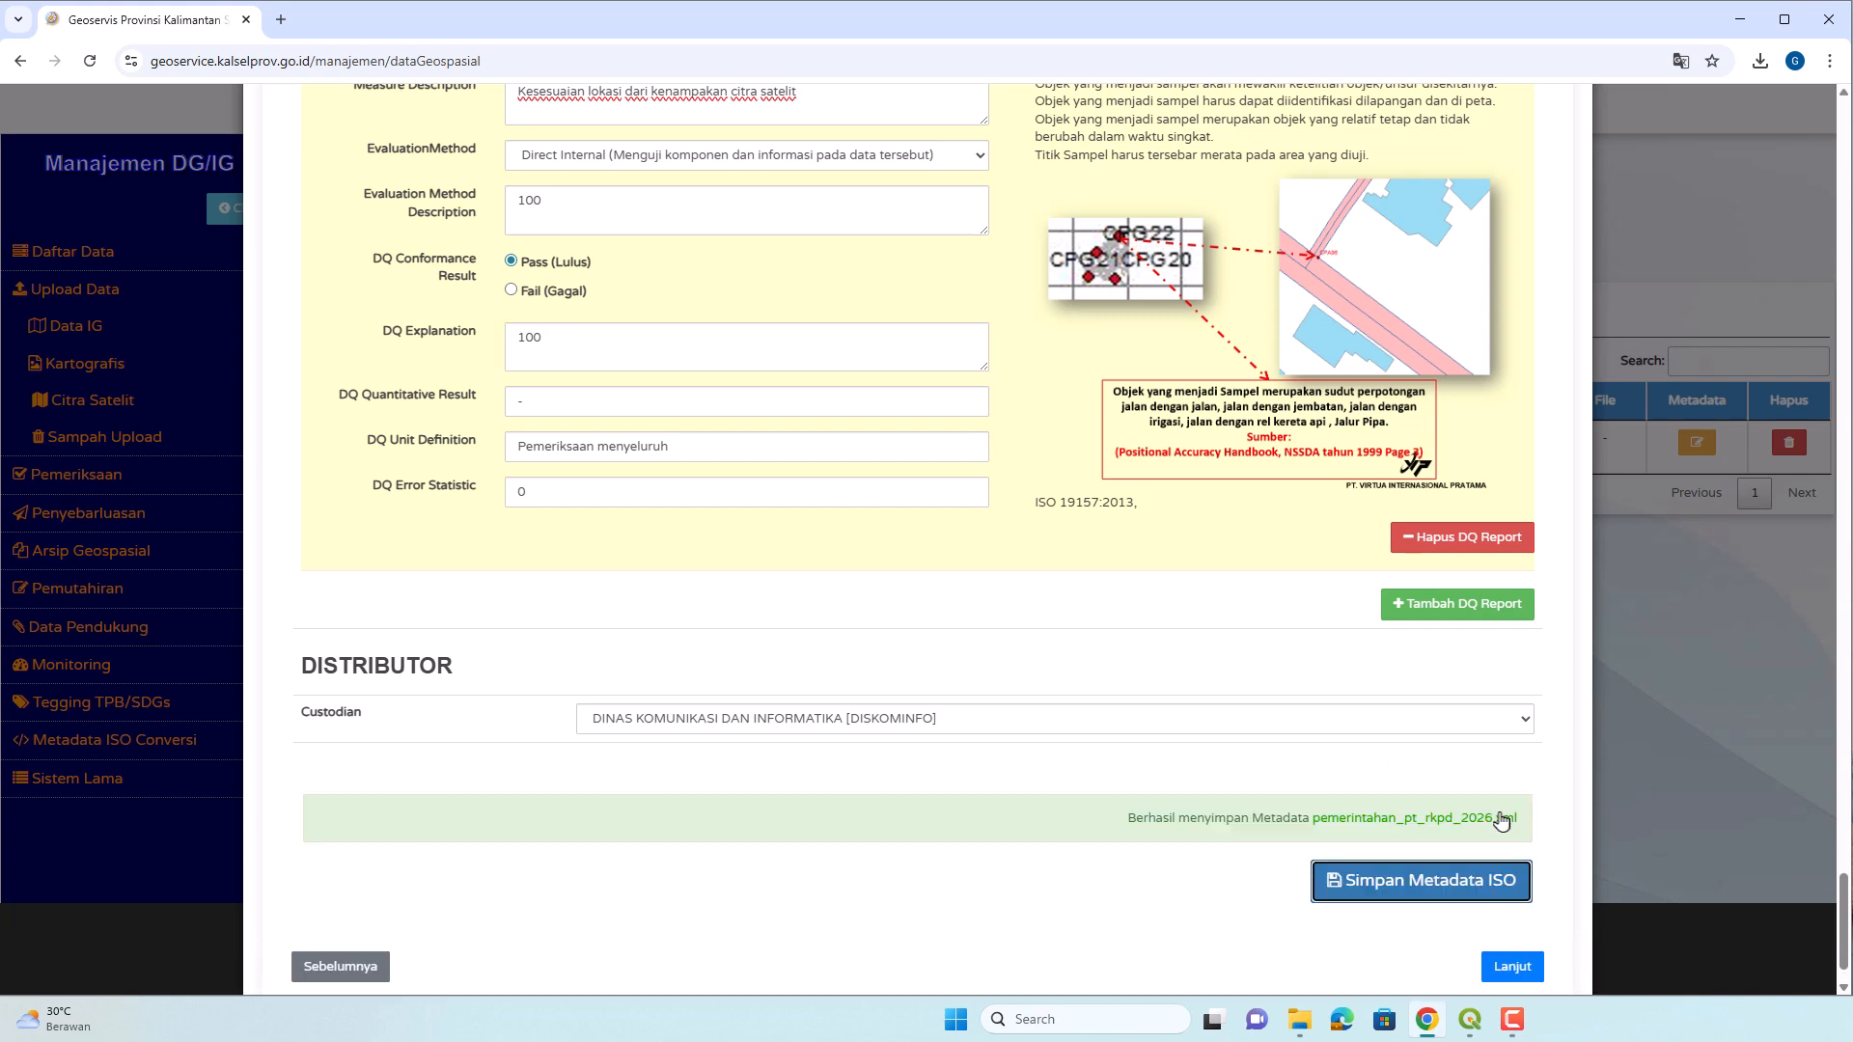
Review the saved pemerintahan_pt_rkpd_2026.xml metadata file, close it, and continue to the supporting documents stage.
scroll(1390, 787, "down", 1)
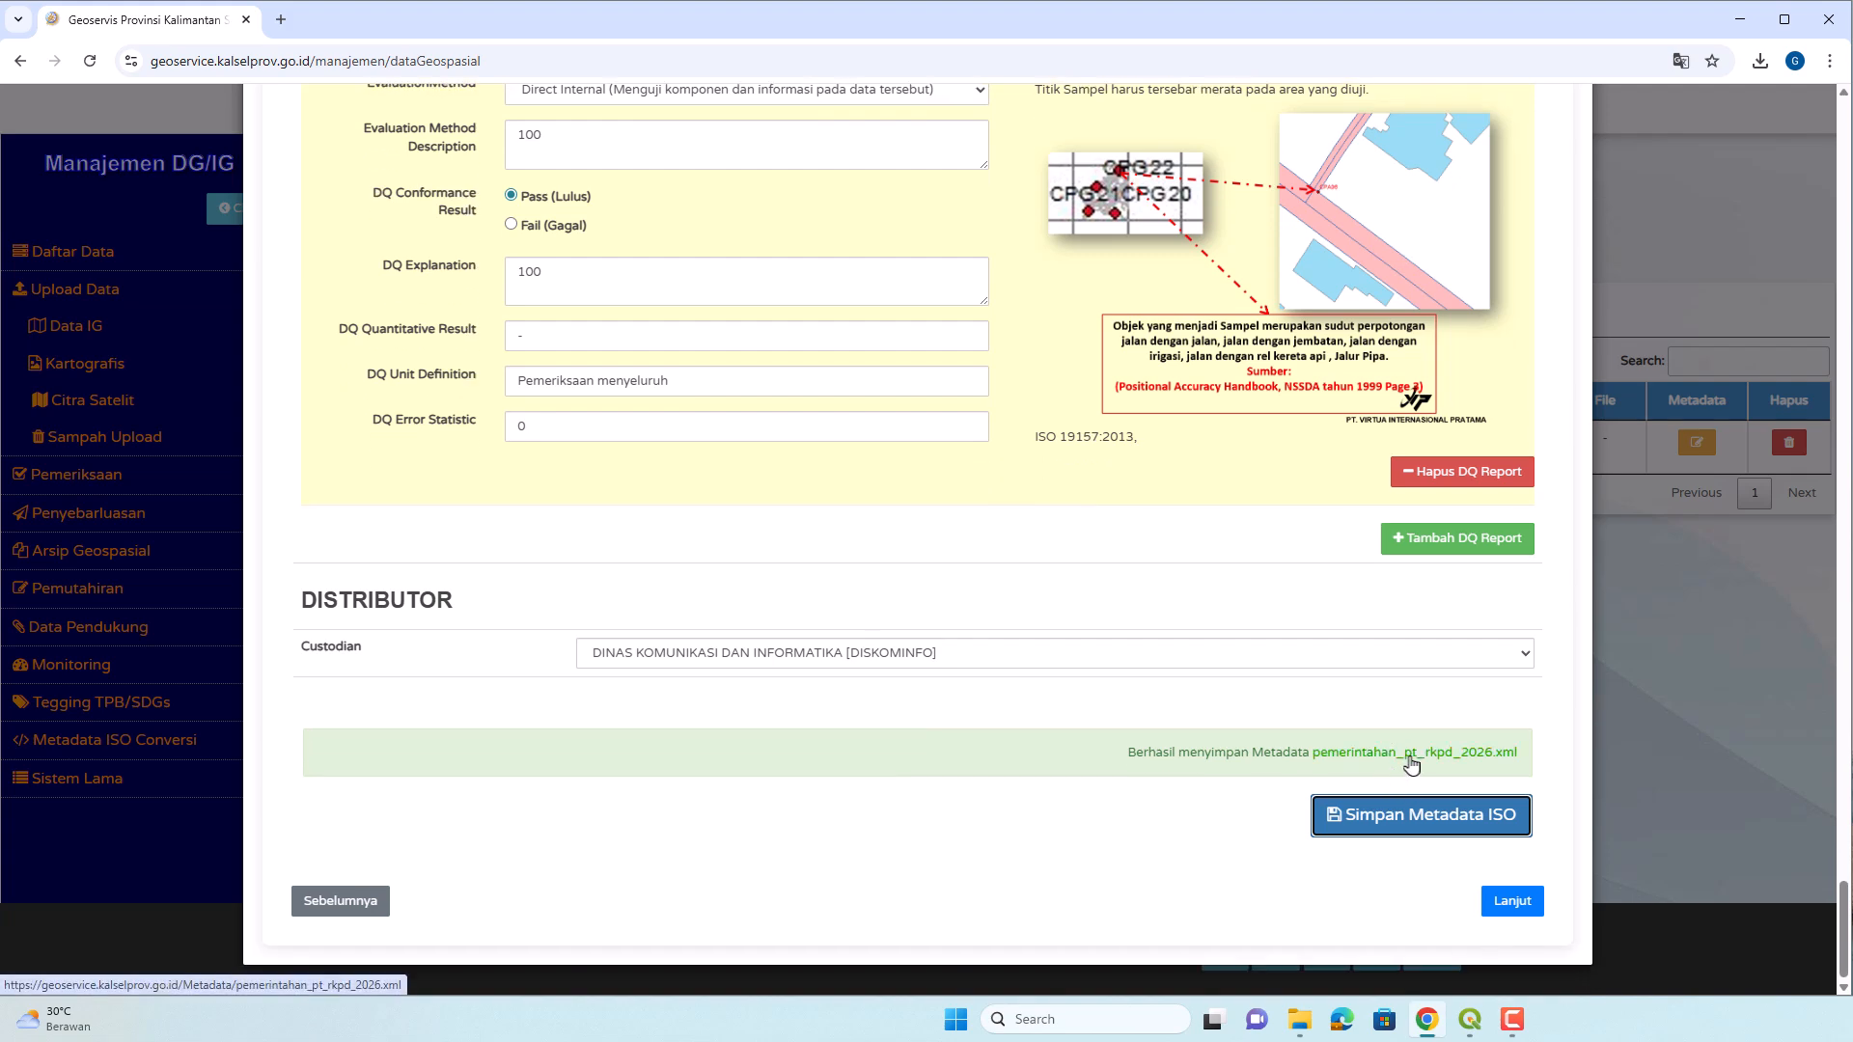
left_click(1342, 764)
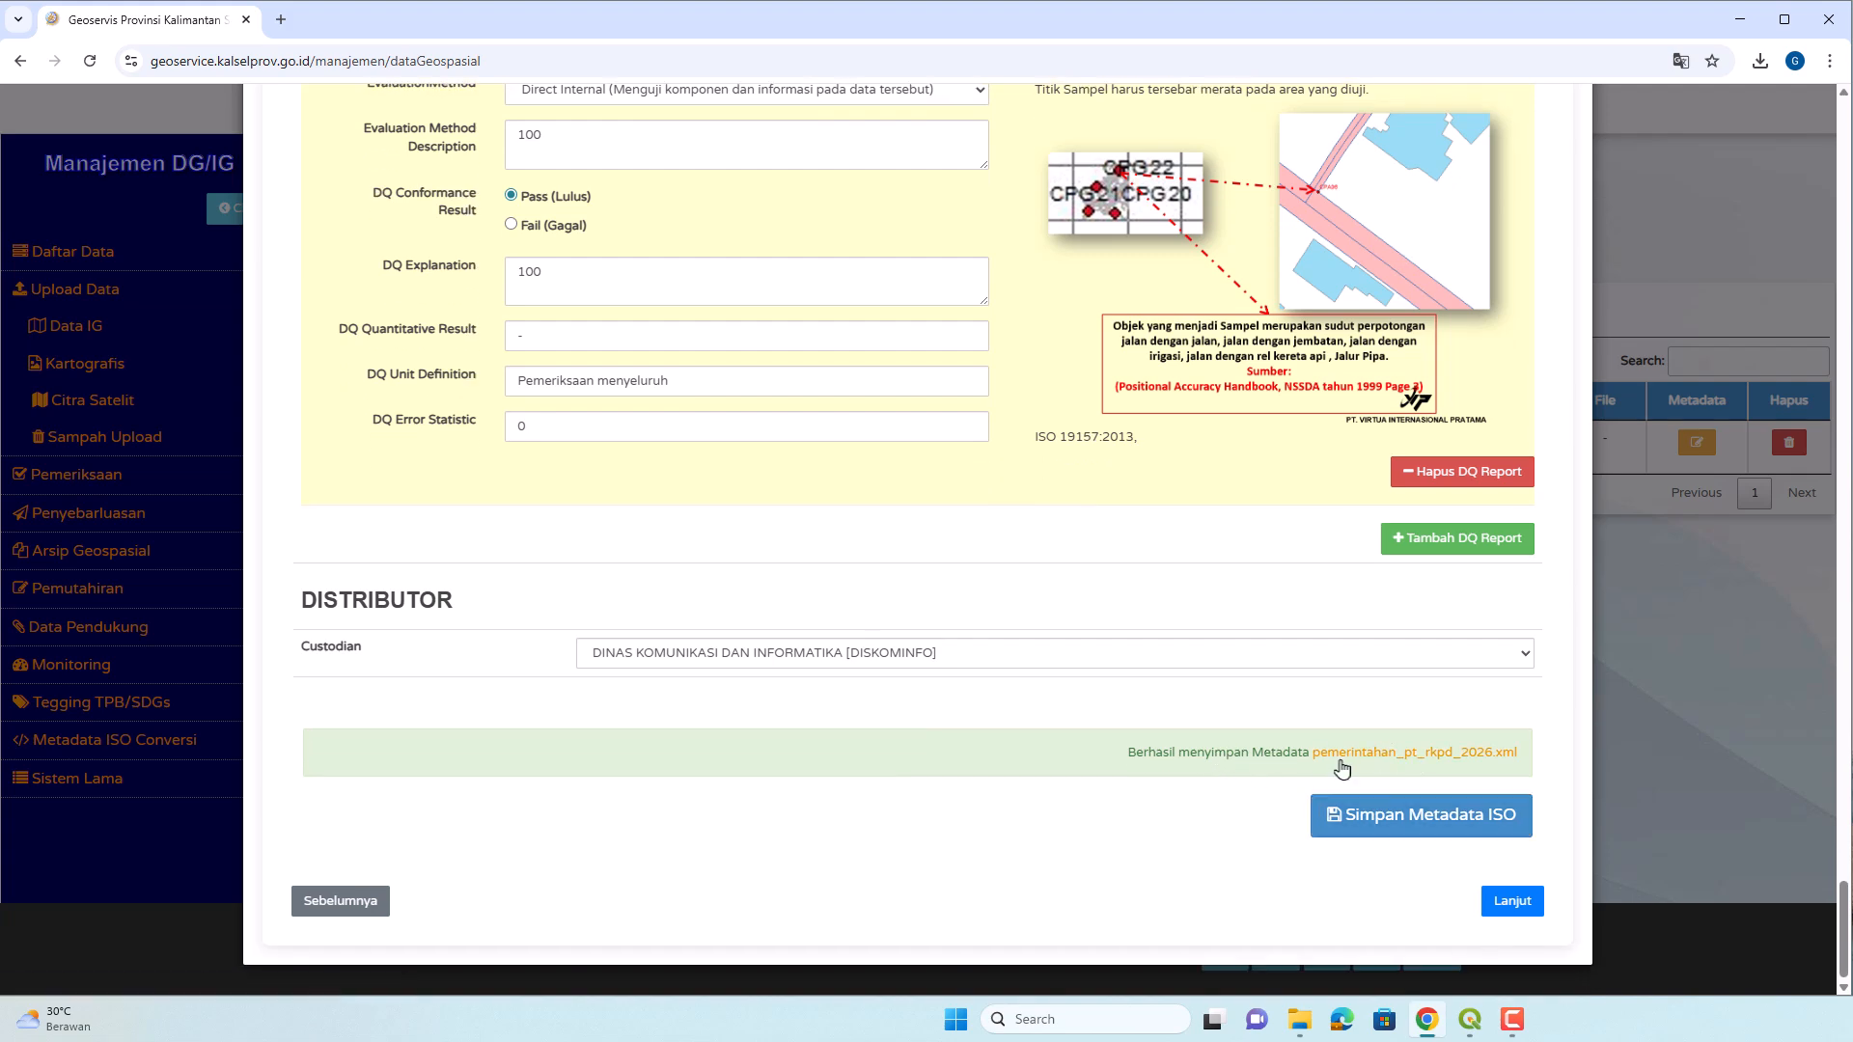
scroll(584, 317, "down", 6)
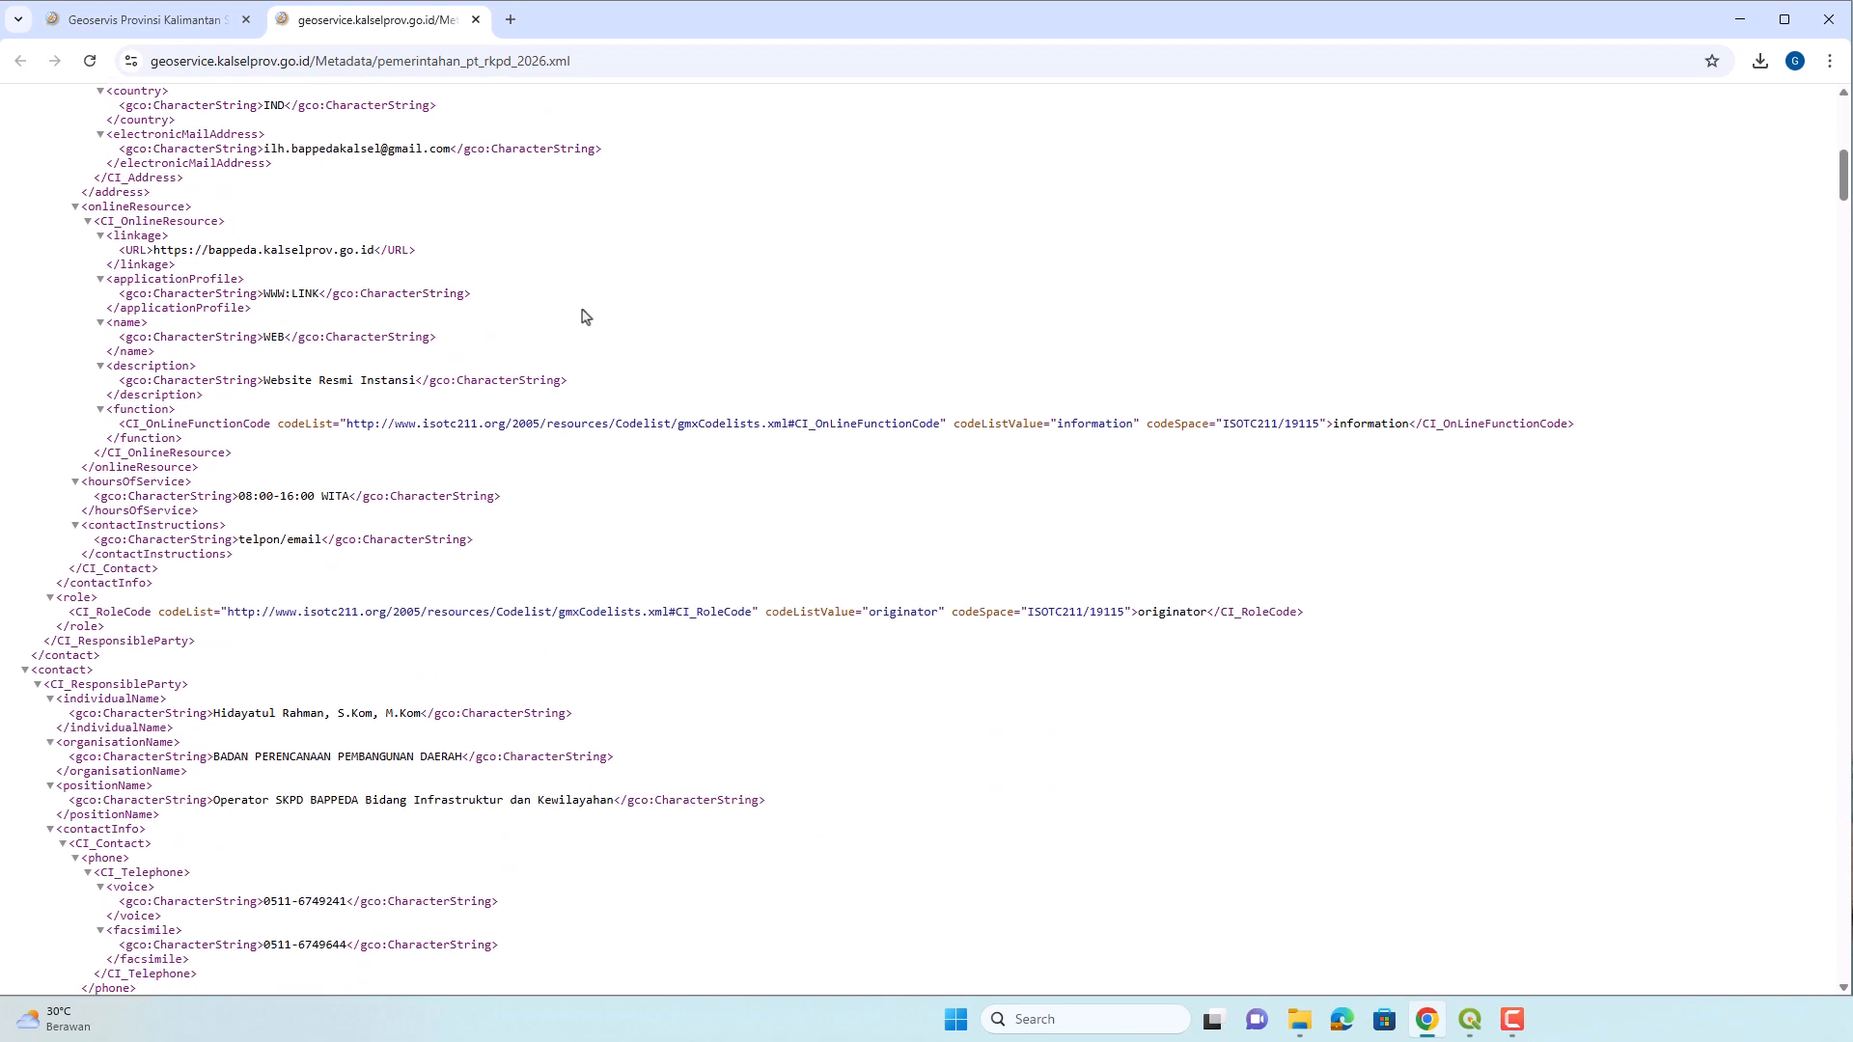
scroll(585, 316, "down", 15)
left_click(167, 24)
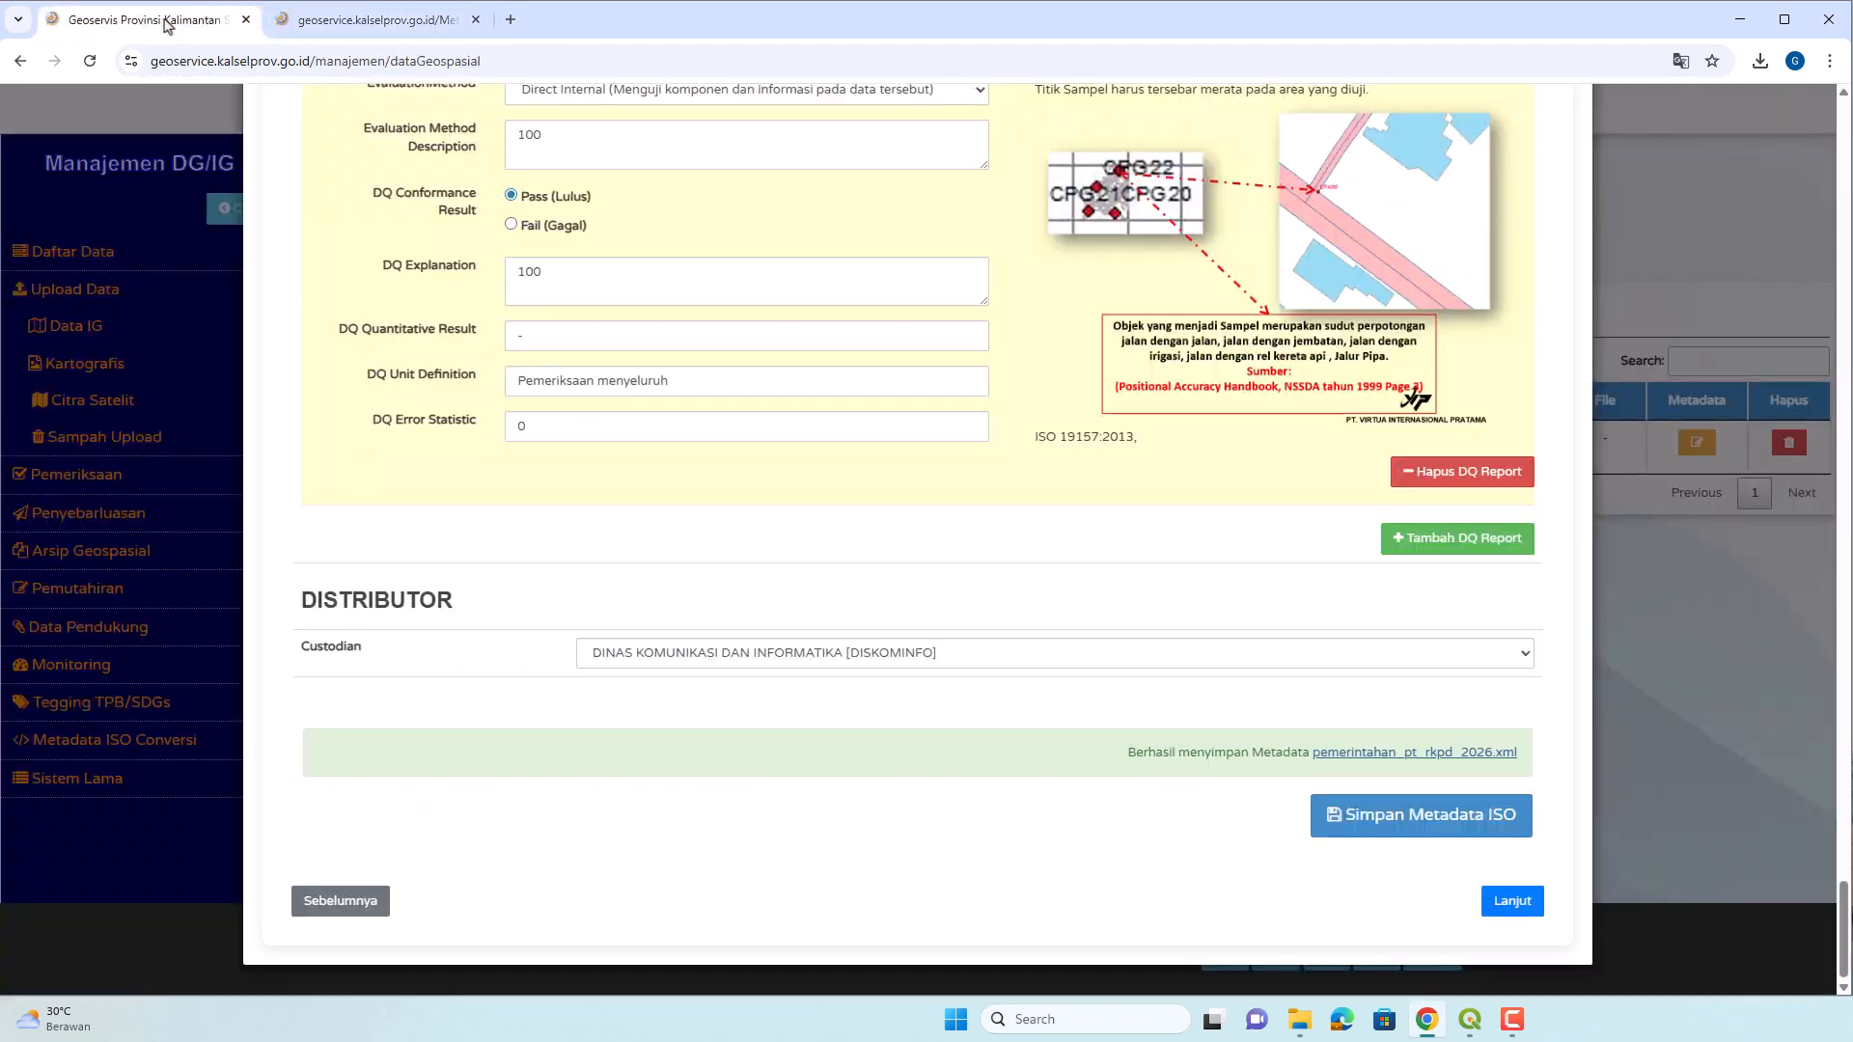
left_click(475, 19)
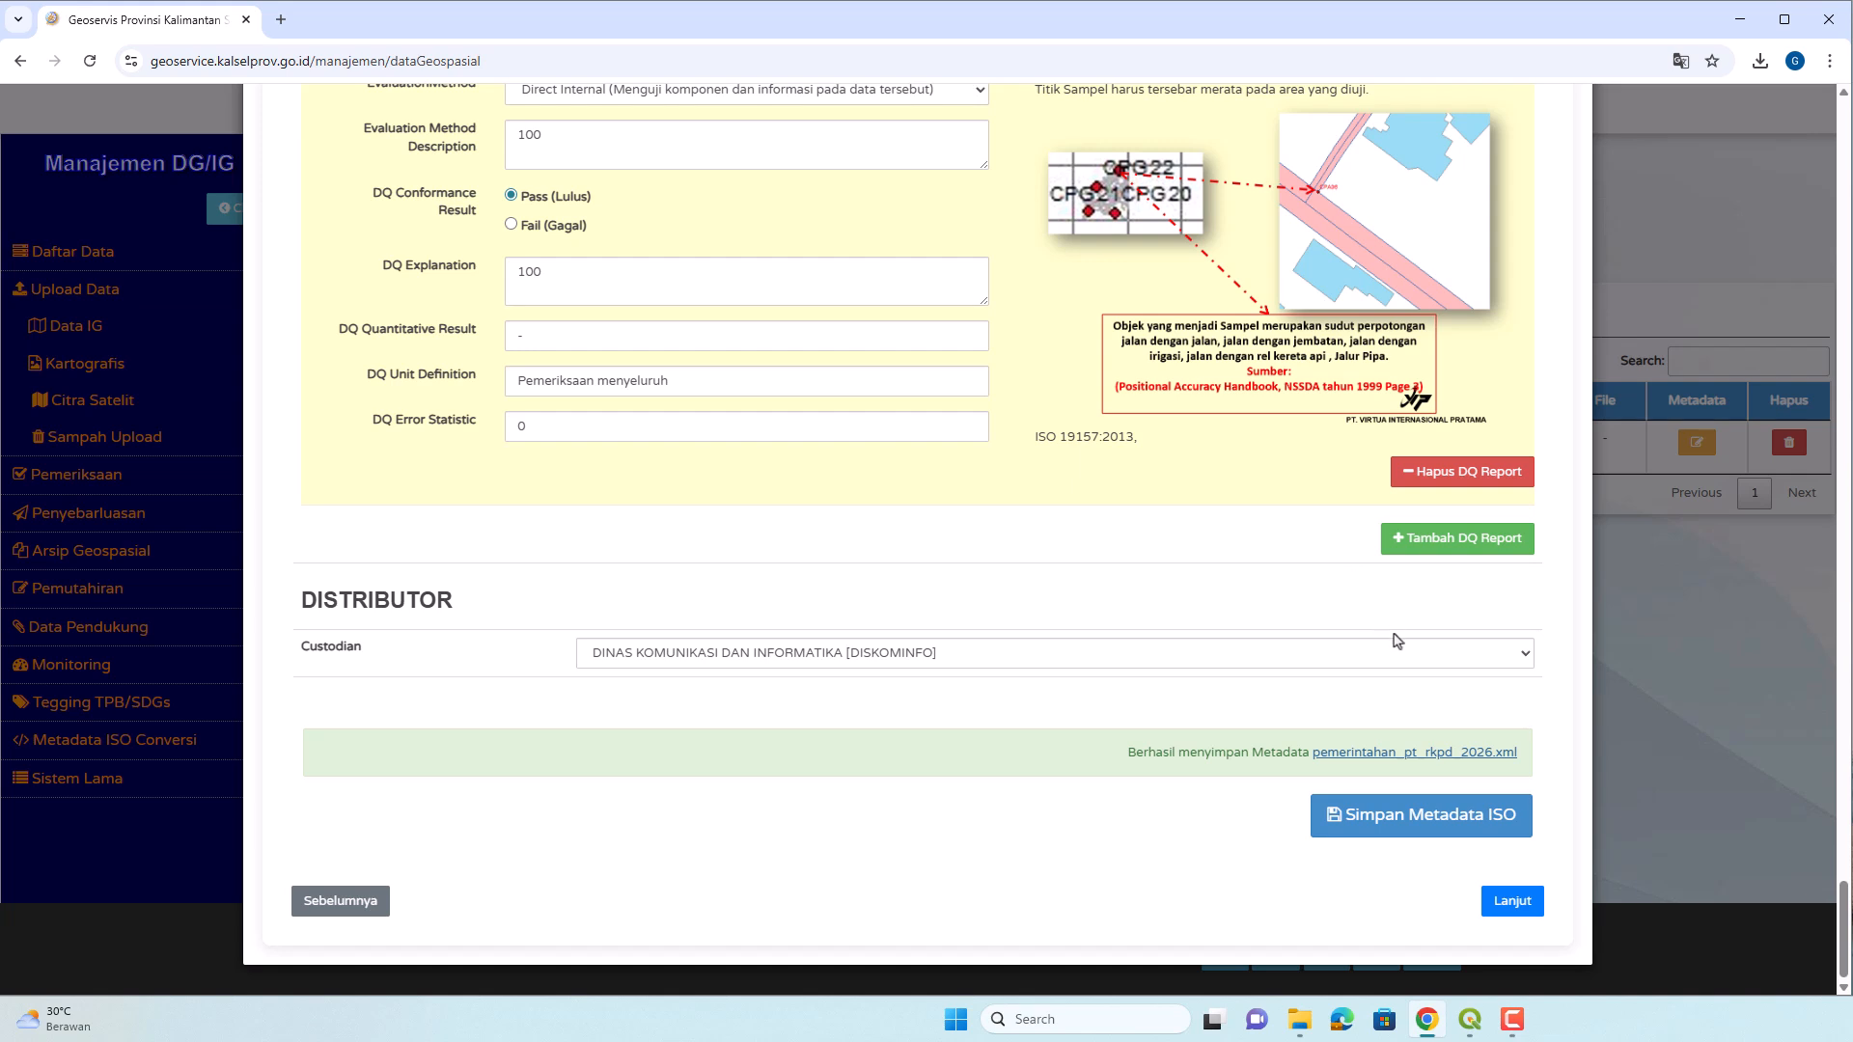
left_click(1532, 907)
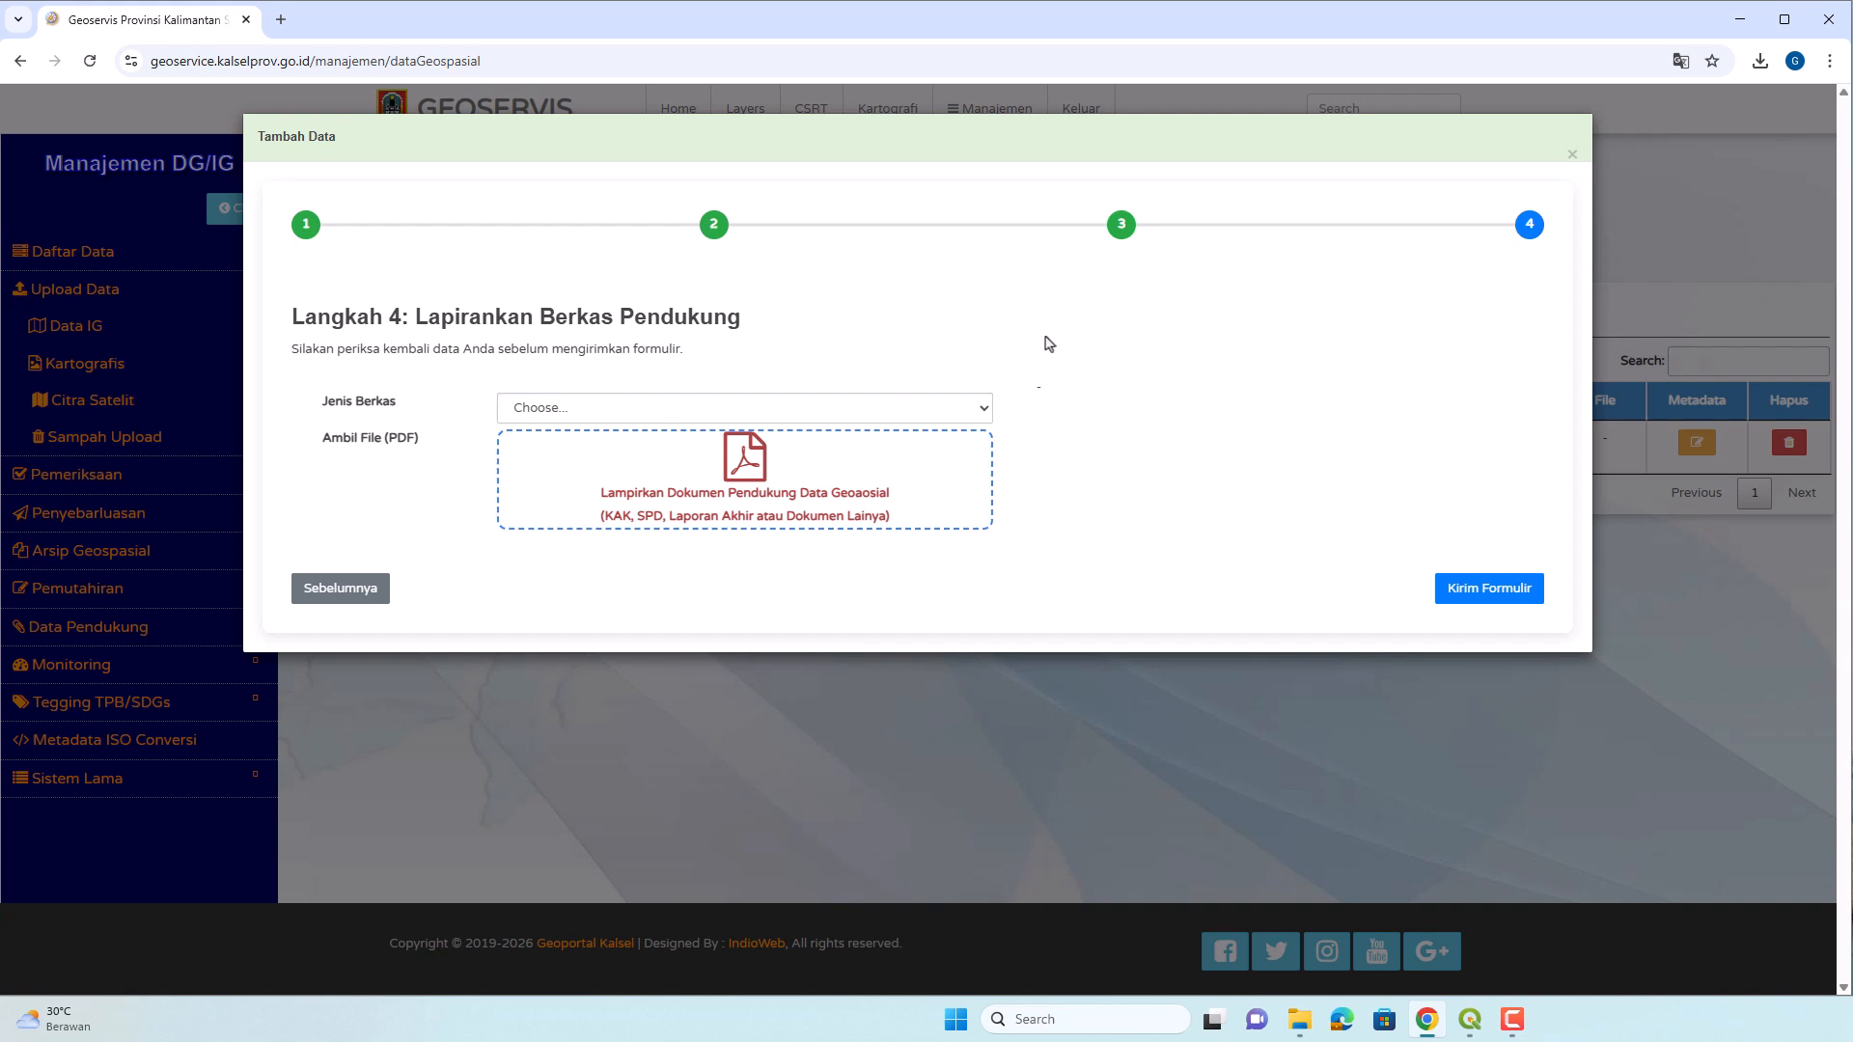
left_click(896, 414)
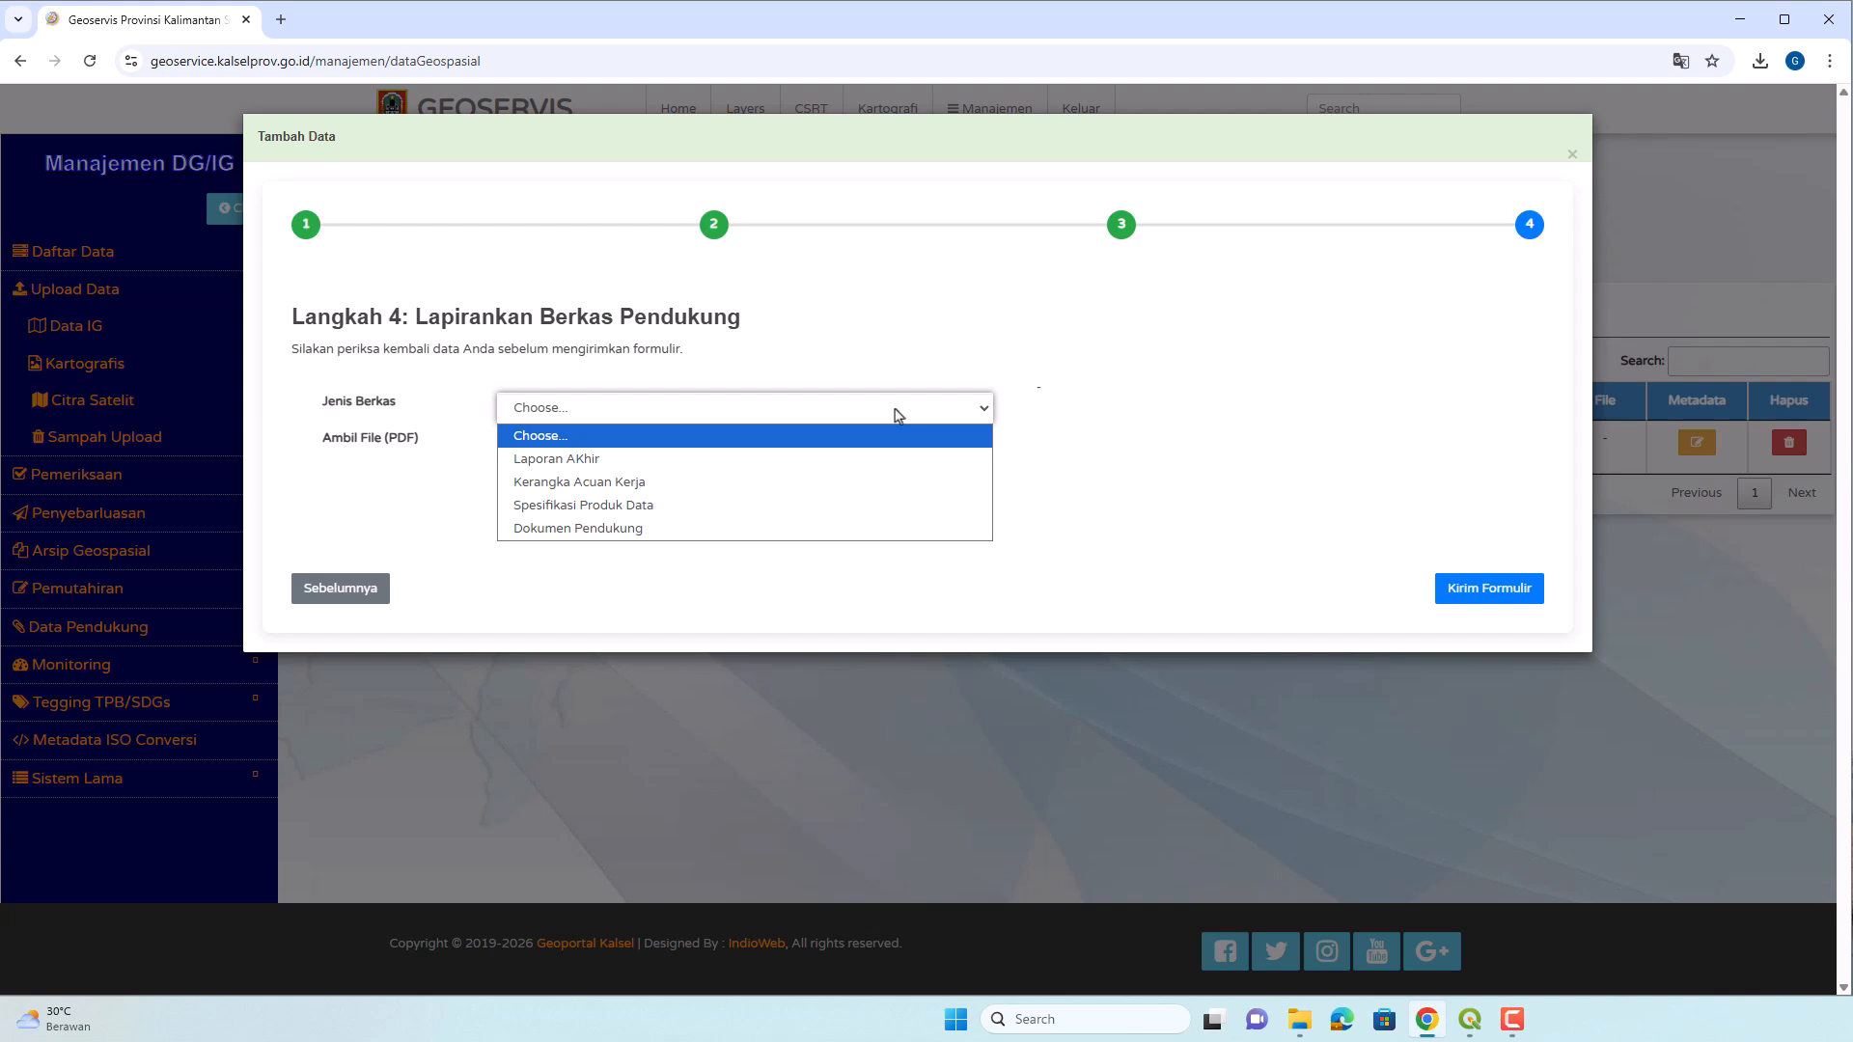
left_click(876, 481)
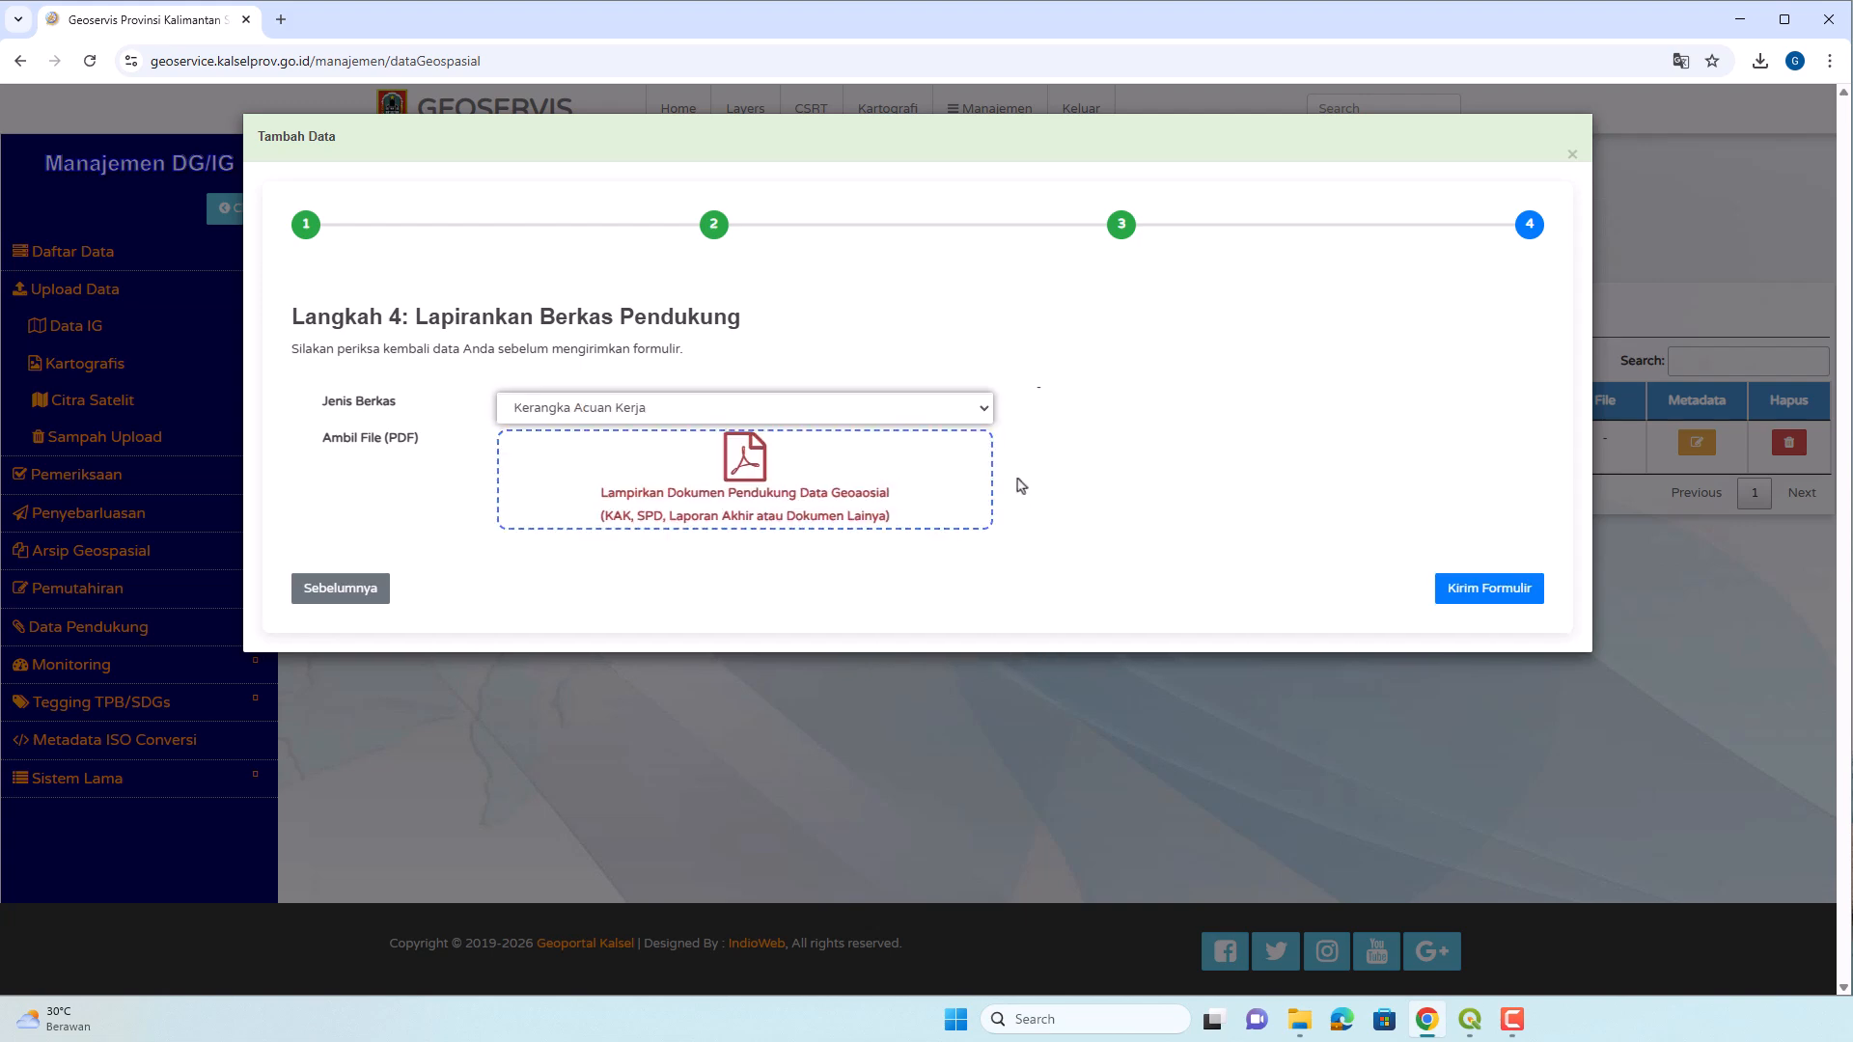
left_click(803, 407)
left_click(840, 435)
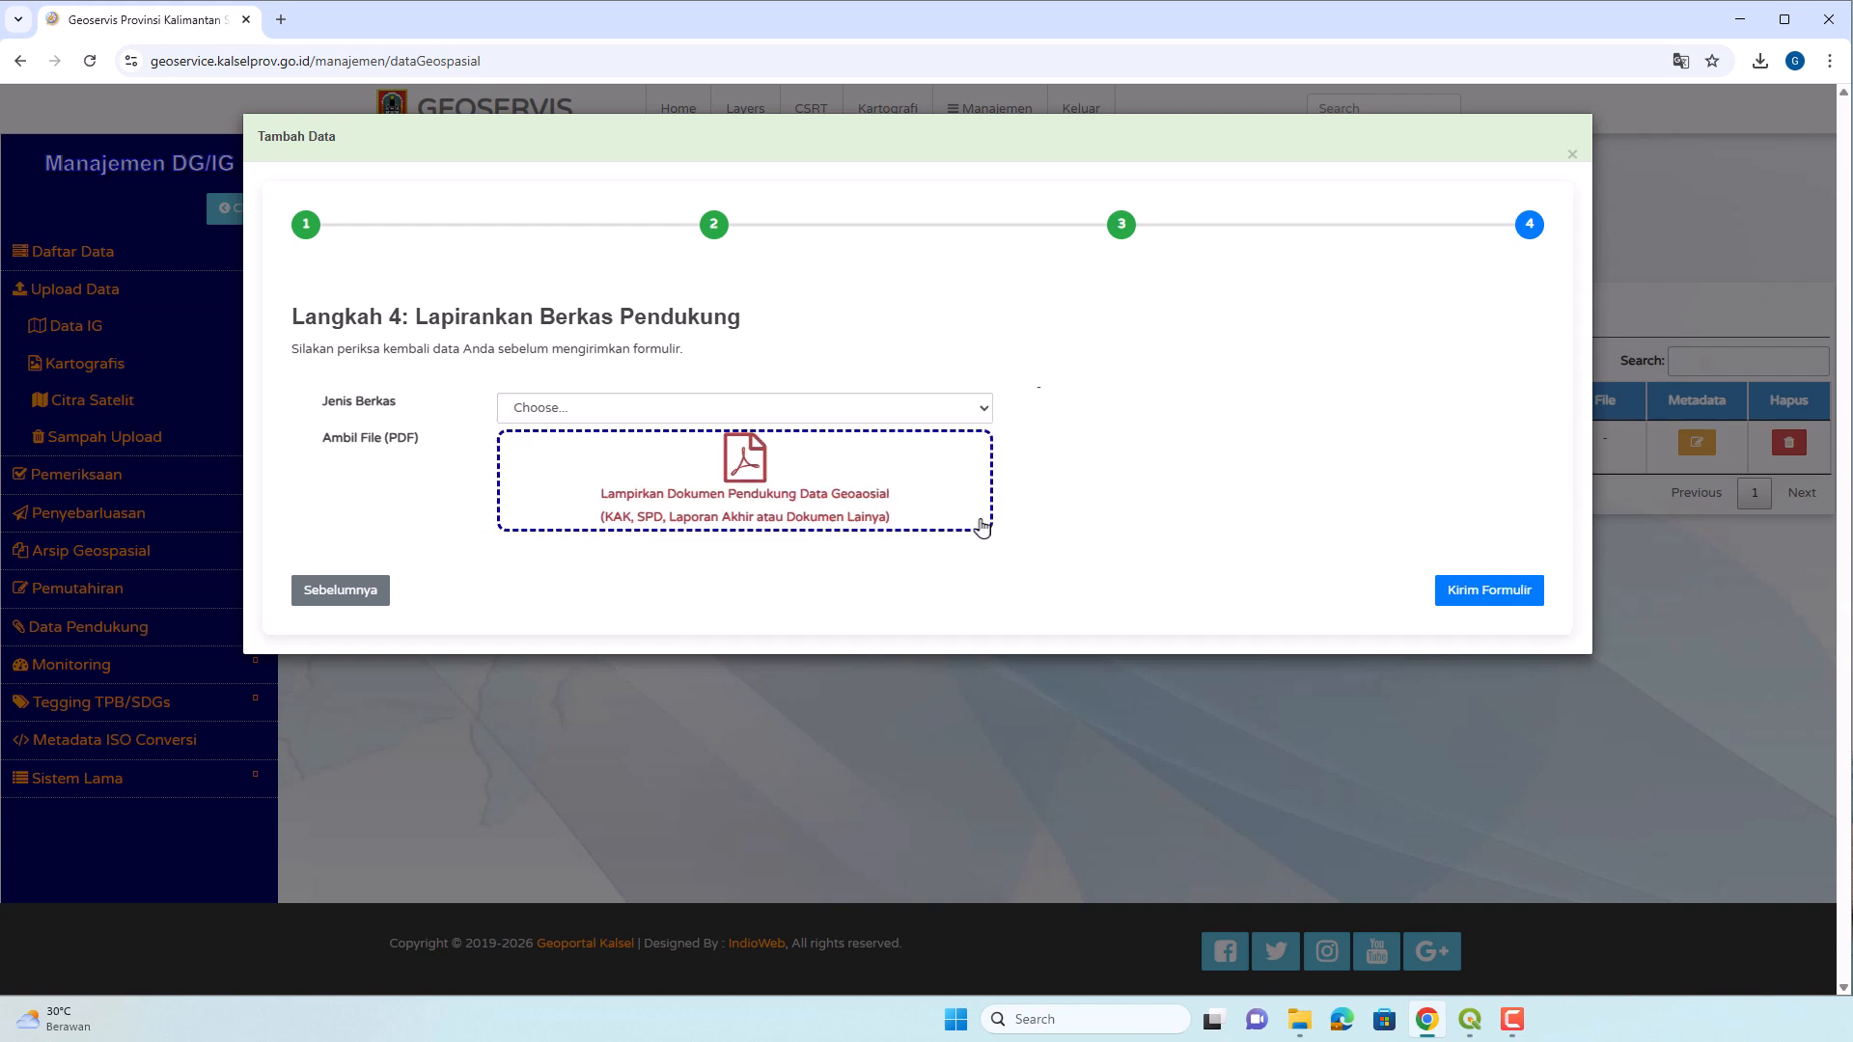
Submit the data upload form without selecting a file type or attaching a supporting PDF.
left_click(1528, 593)
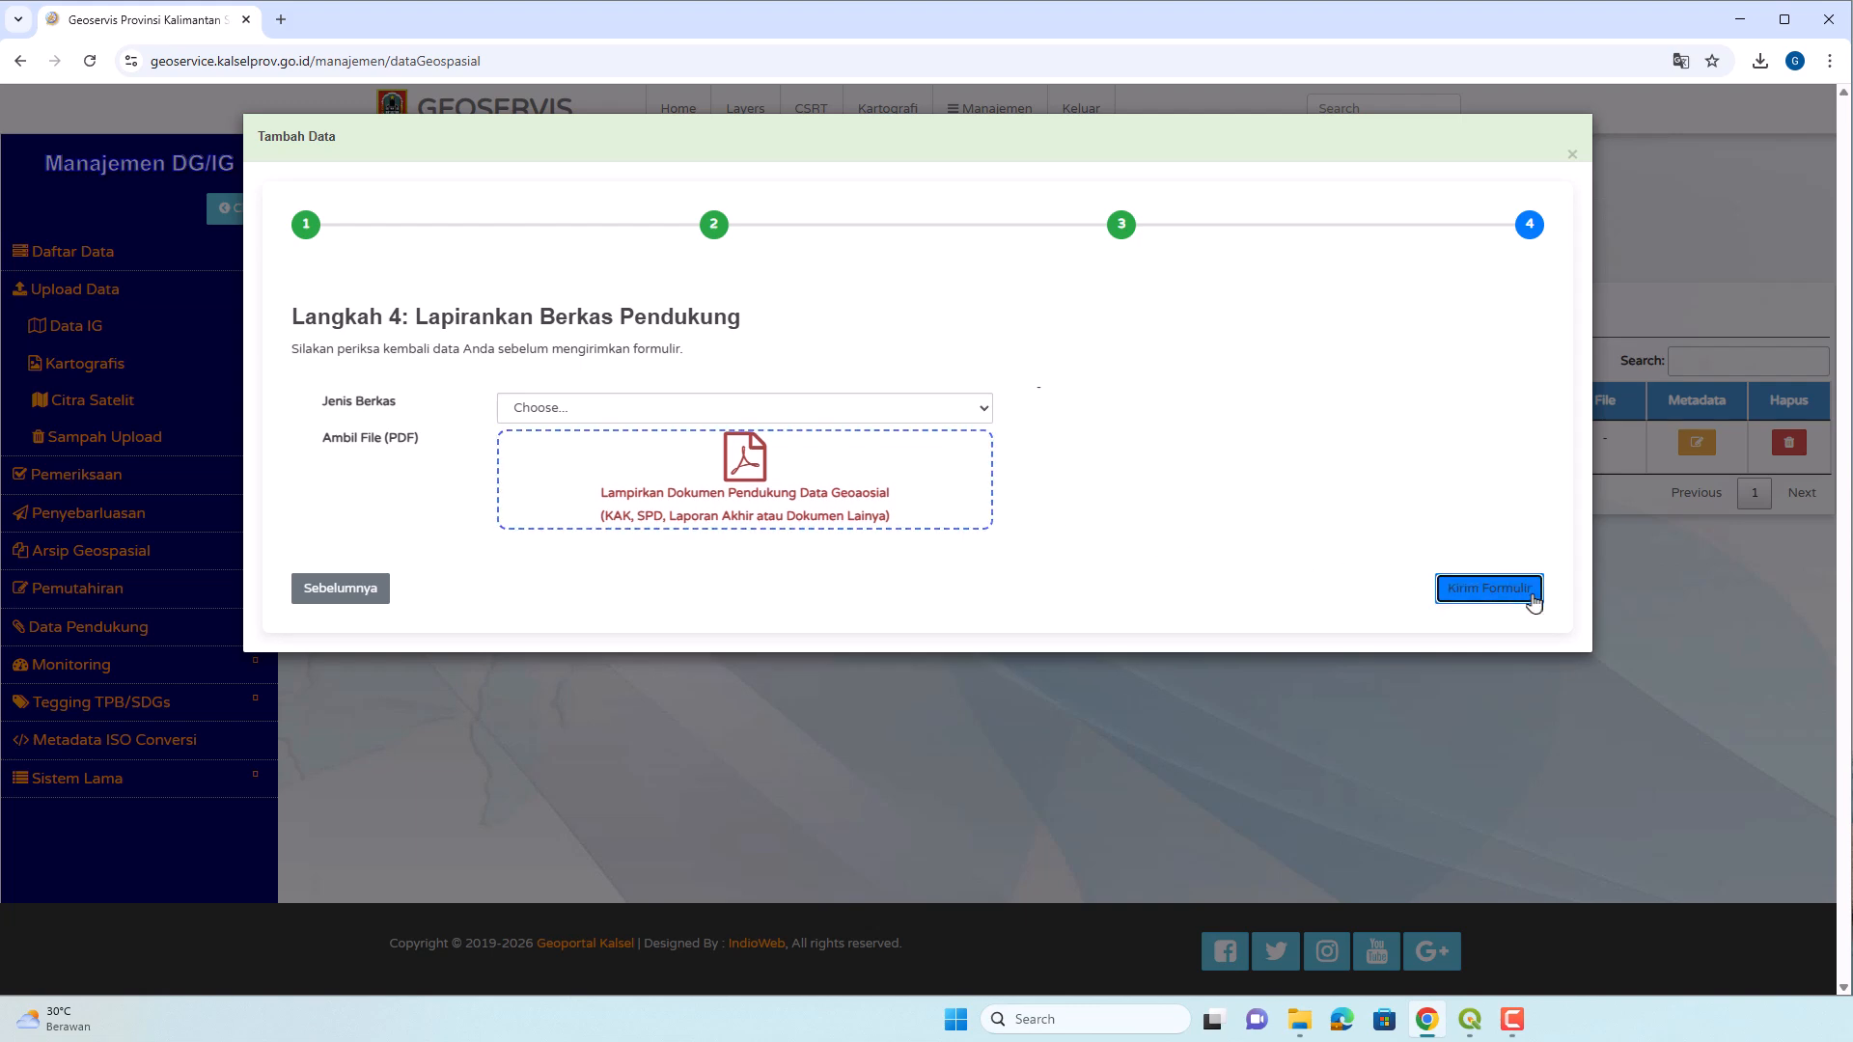